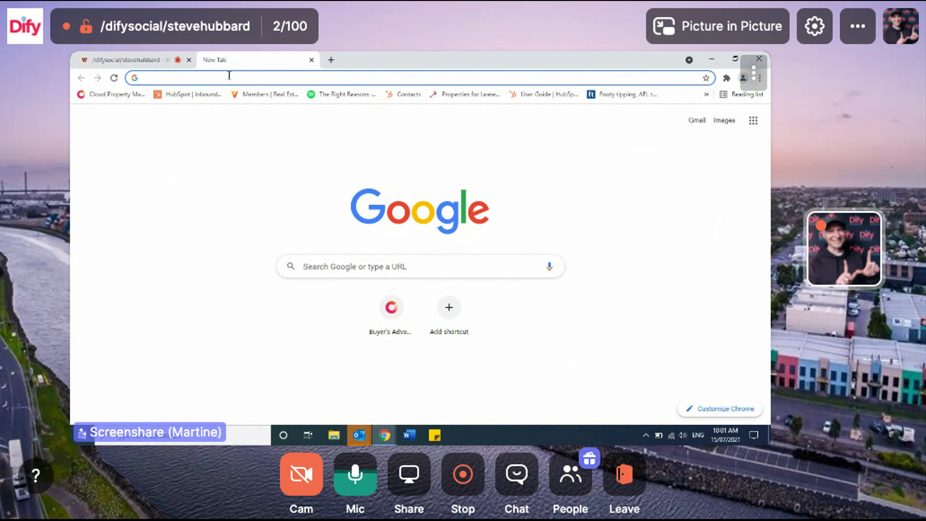
# - Search Google for 'basecamp login' and open basecamp.com's 'Log in to Basecamp' page
pyautogui.write('base')
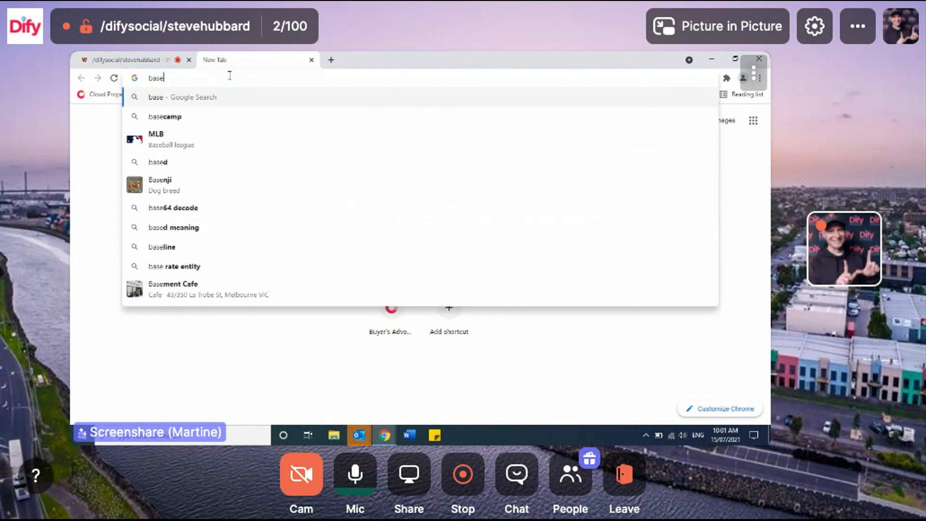
pyautogui.write('camp')
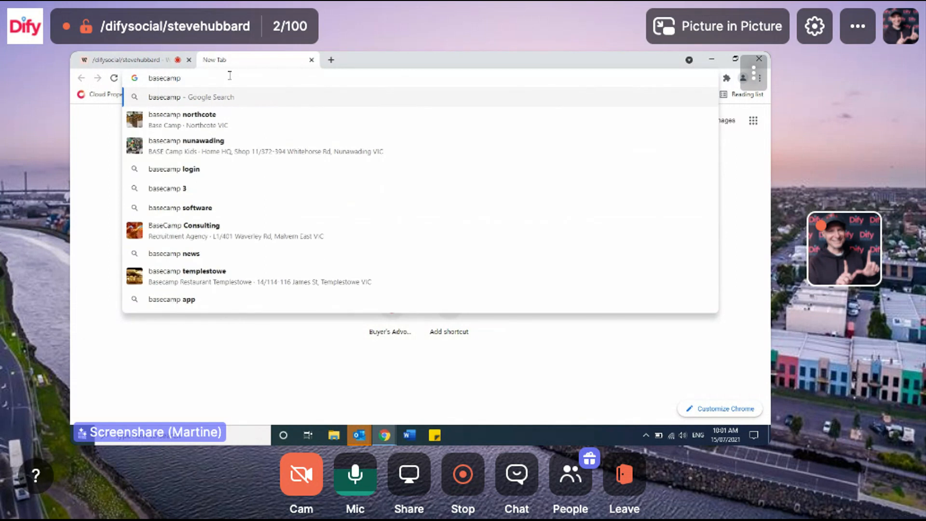
pyautogui.click(174, 170)
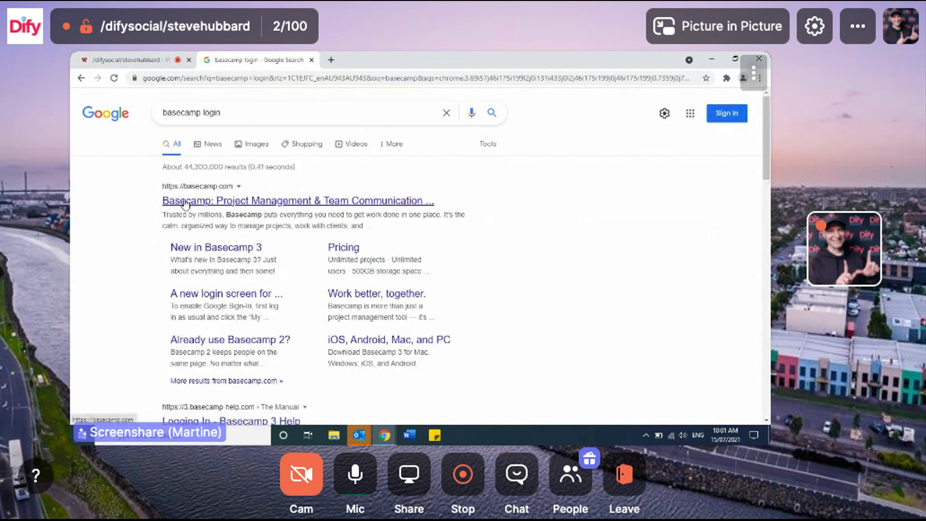
pyautogui.click(186, 202)
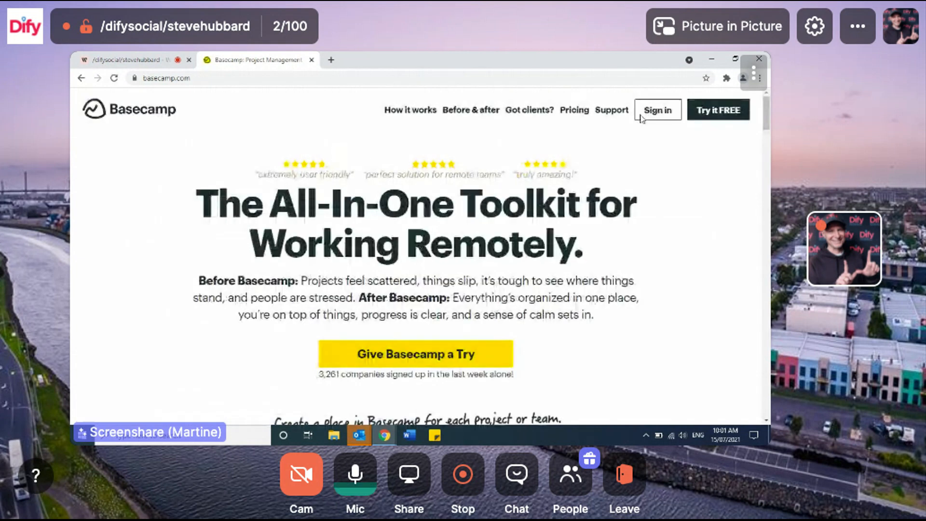
pyautogui.click(662, 116)
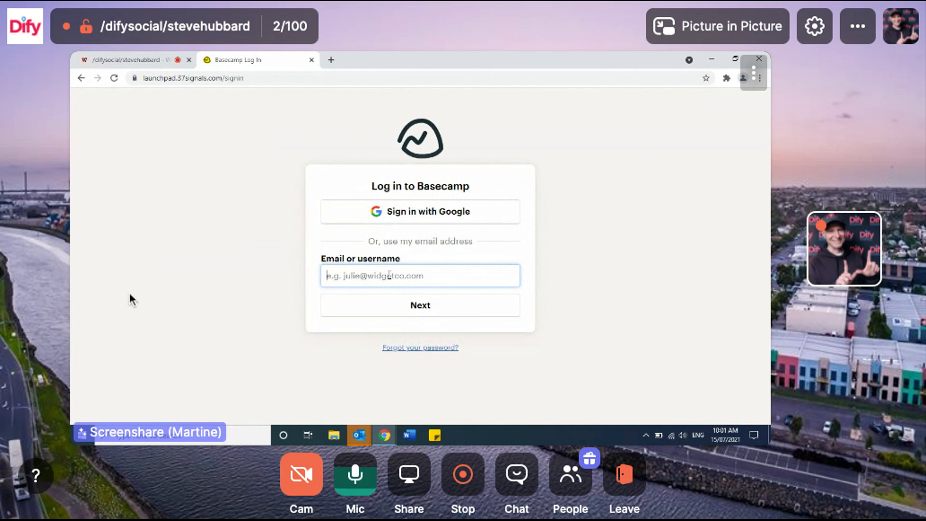
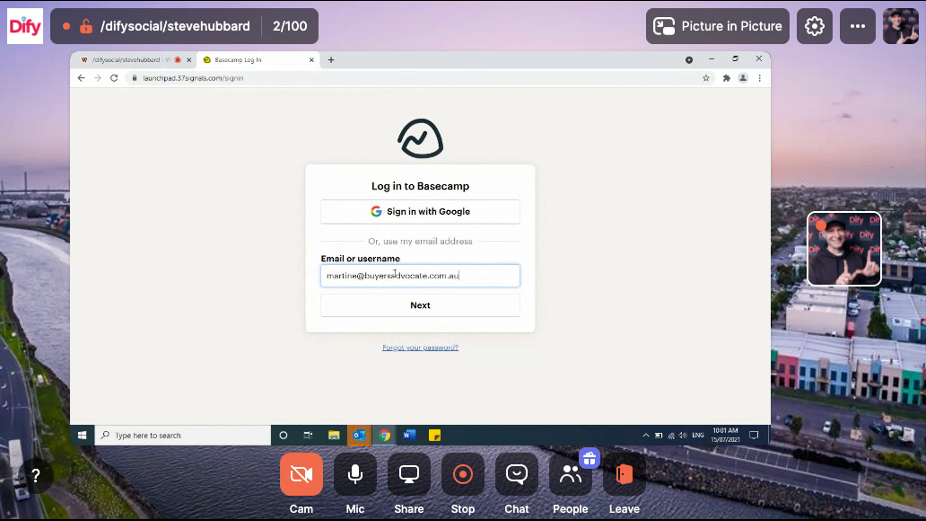
# - Sign in with the account's e-mail address and password to reach the Projects page
pyautogui.press('Tab')
pyautogui.click(395, 274)
pyautogui.rightClick(396, 274)
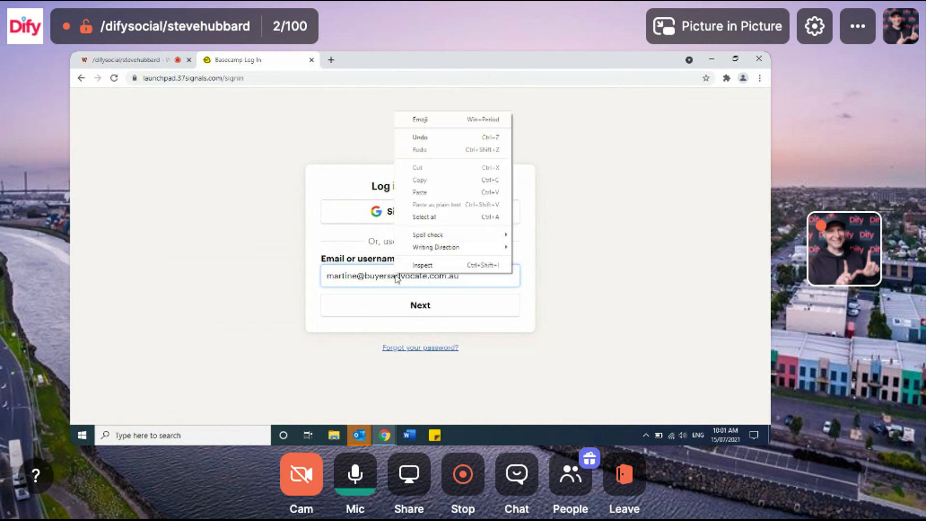
pyautogui.rightClick(406, 303)
pyautogui.click(399, 312)
pyautogui.click(398, 313)
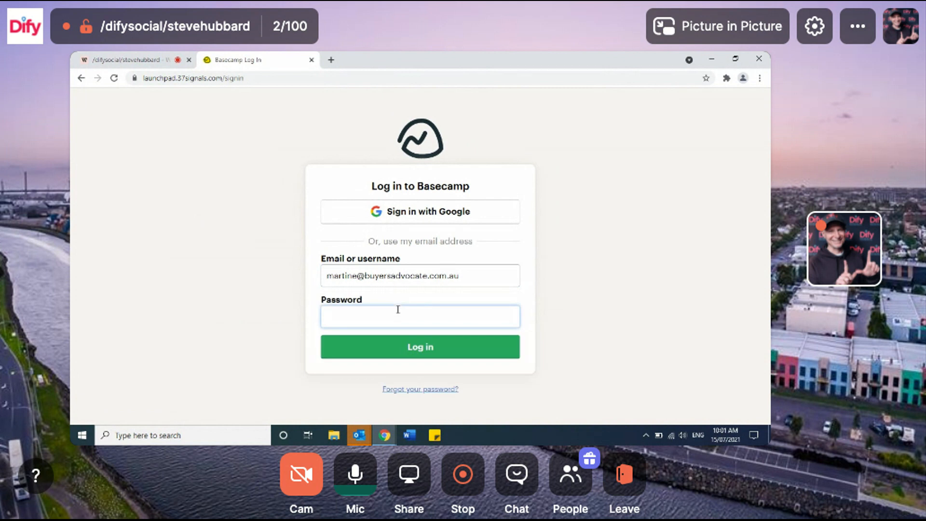
pyautogui.write('****')
pyautogui.press('Return')
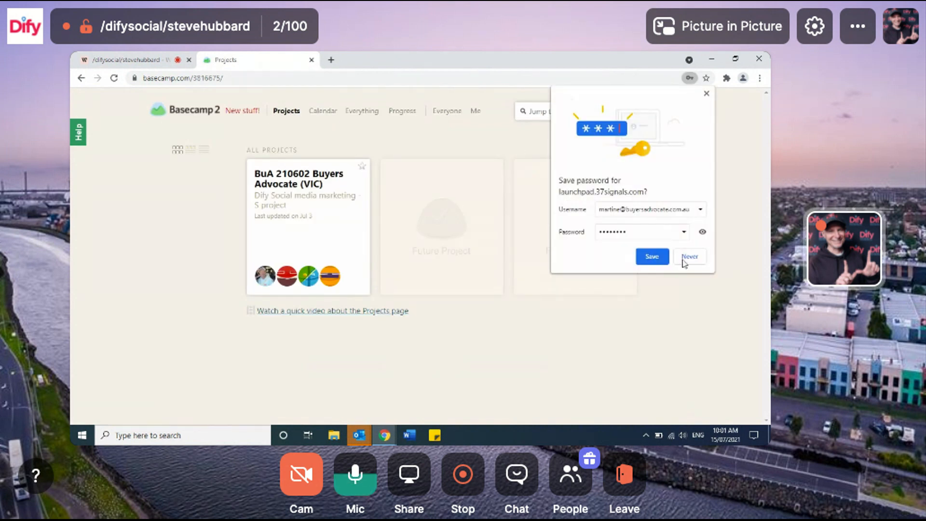
# - Decline saving the password, open the BuA 210602 project and read its PLANNING SESSION discussion
pyautogui.click(686, 258)
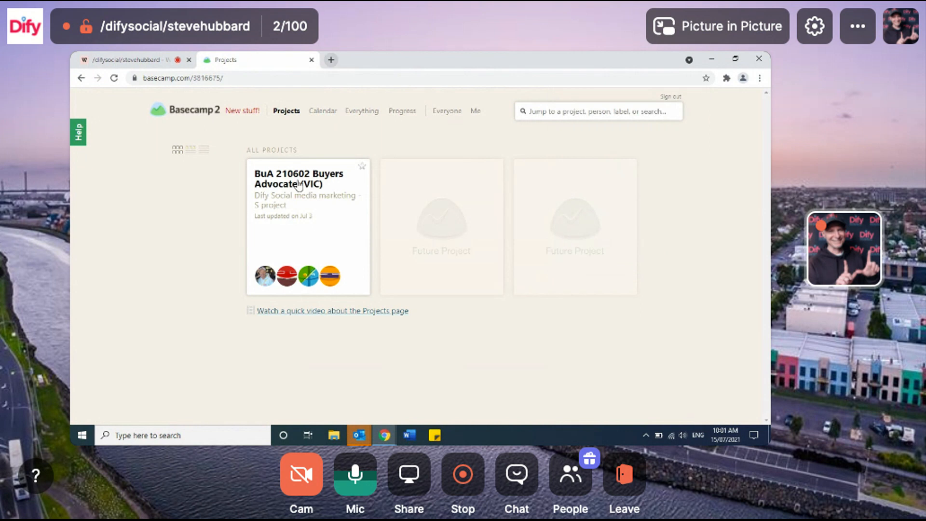
pyautogui.click(280, 189)
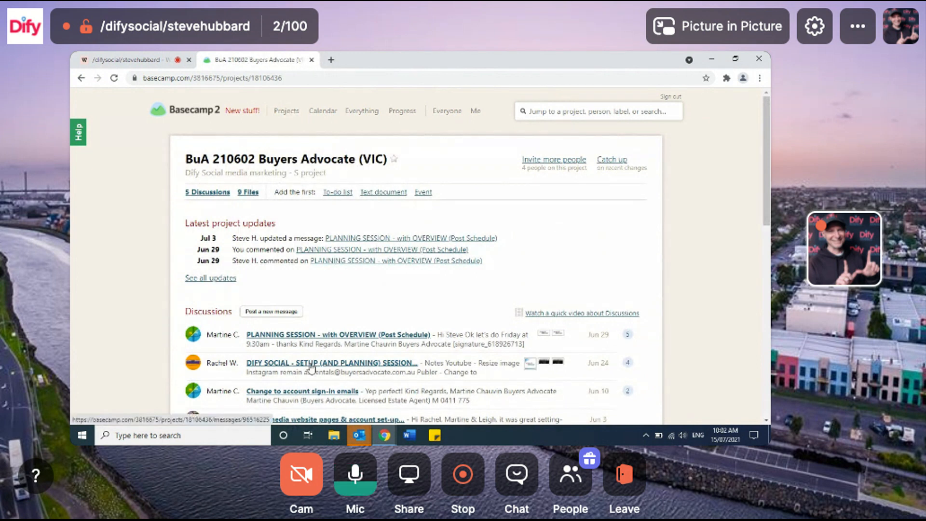
pyautogui.click(302, 337)
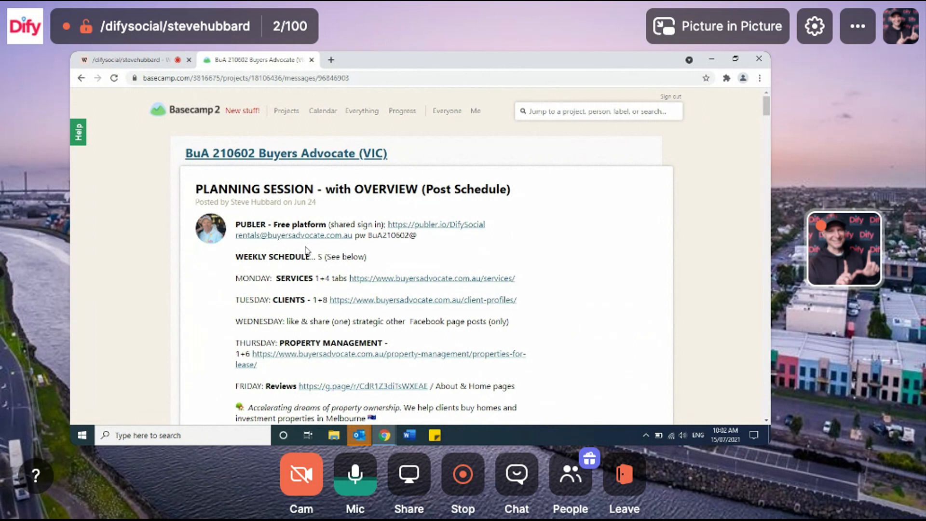
pyautogui.click(316, 159)
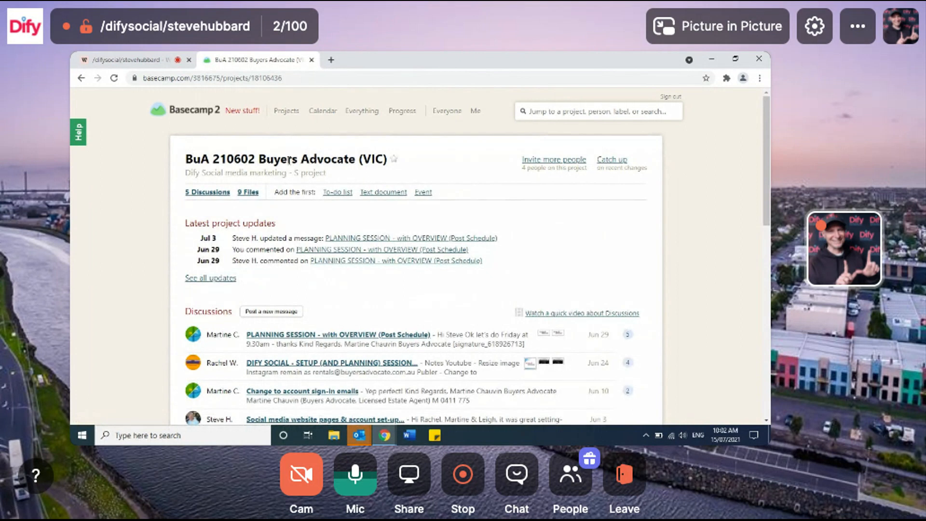
pyautogui.click(81, 77)
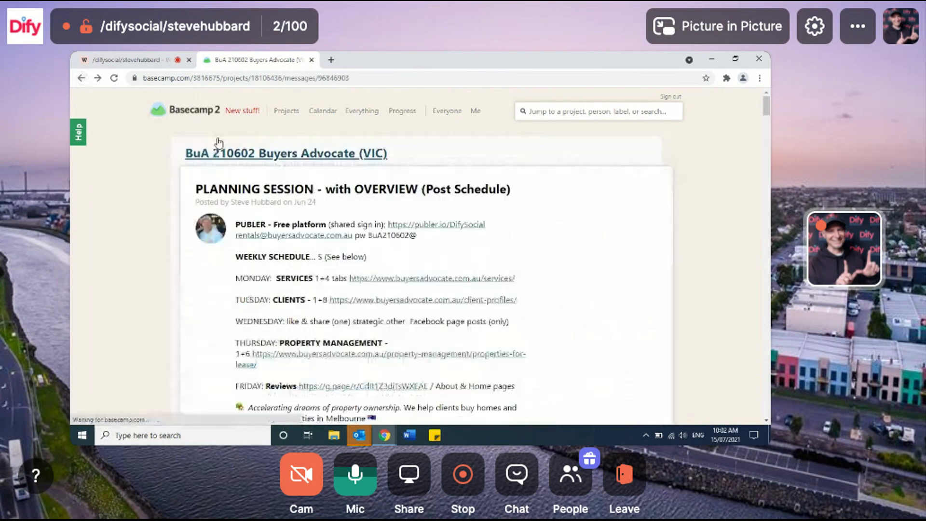
pyautogui.click(292, 163)
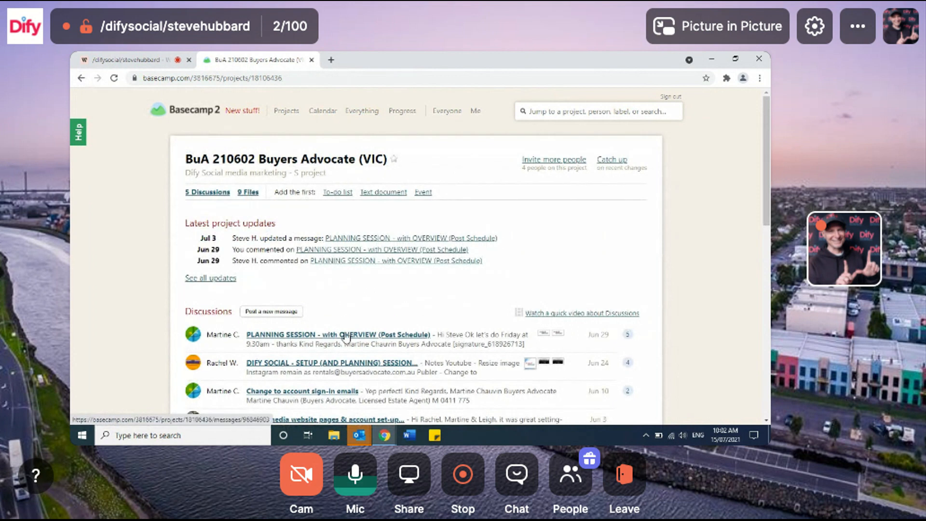
# - View the 'Social media website pages & account set-up' discussion, then open a new browser tab
pyautogui.click(316, 367)
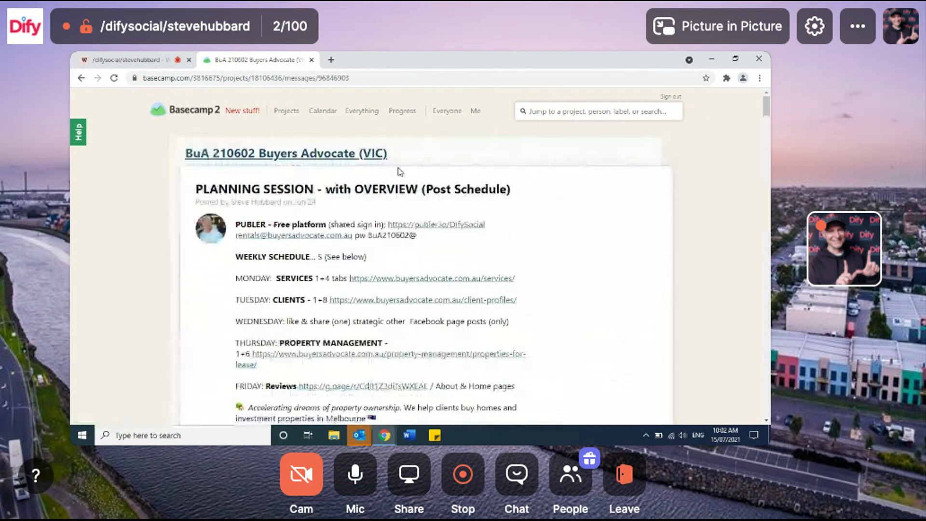
pyautogui.click(250, 165)
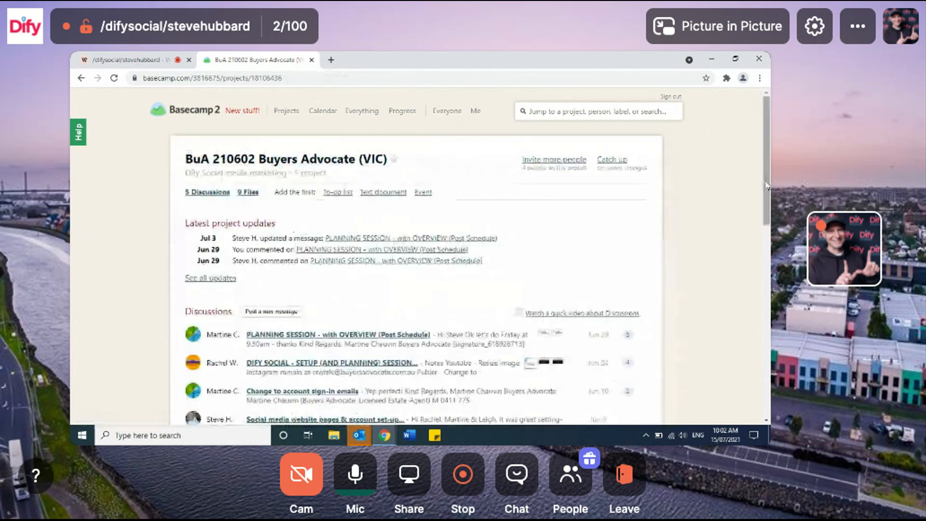
pyautogui.moveTo(767, 186); pyautogui.dragTo(769, 201)
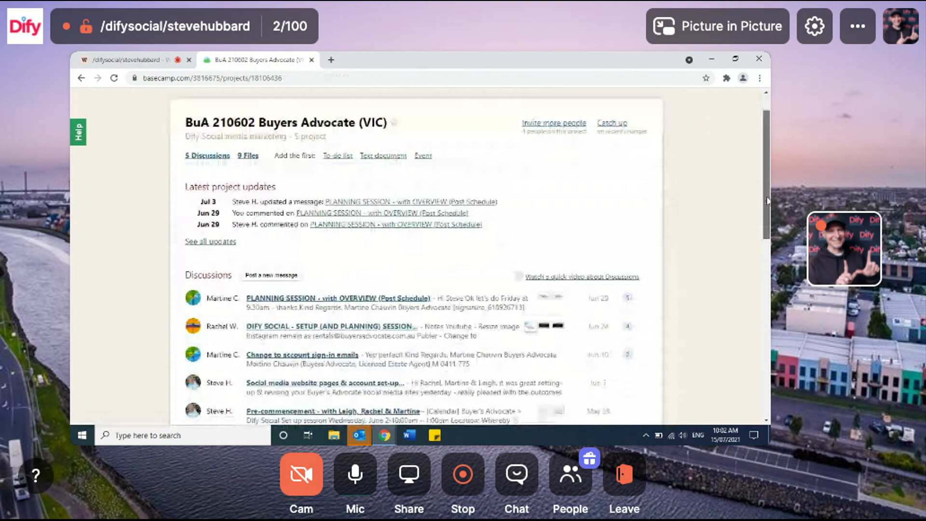
pyautogui.scroll(-1, 325, 347)
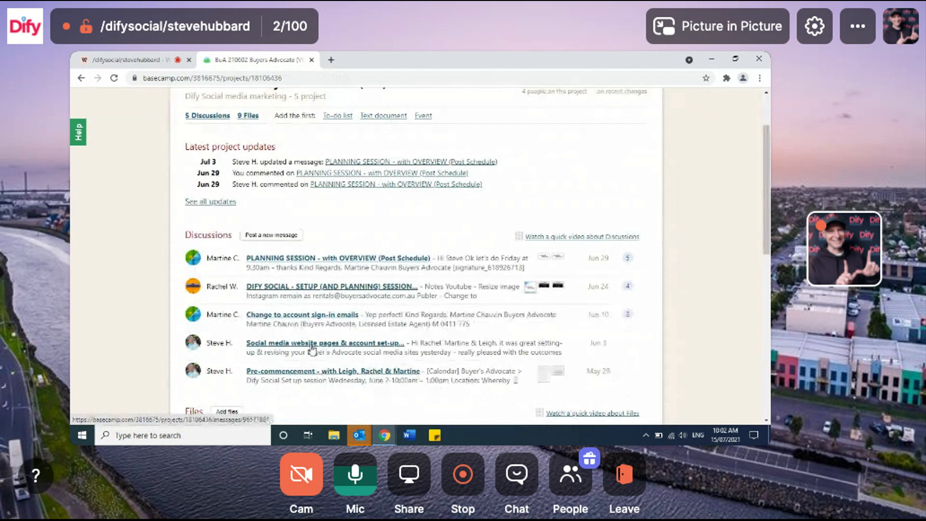
pyautogui.click(312, 343)
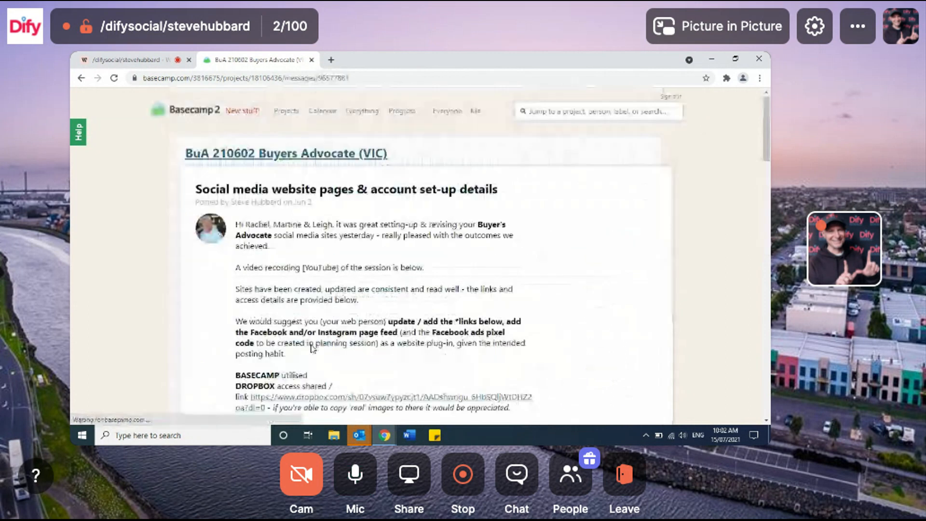
pyautogui.click(81, 78)
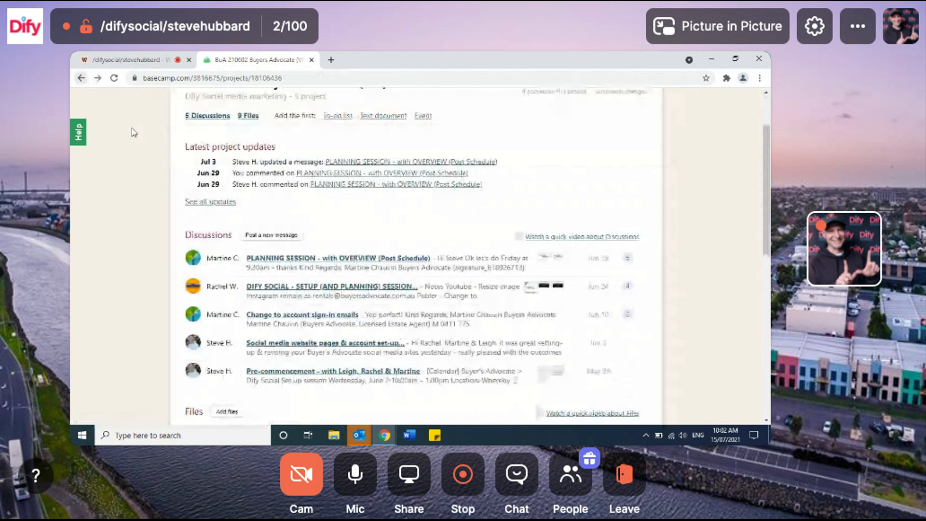
pyautogui.click(284, 343)
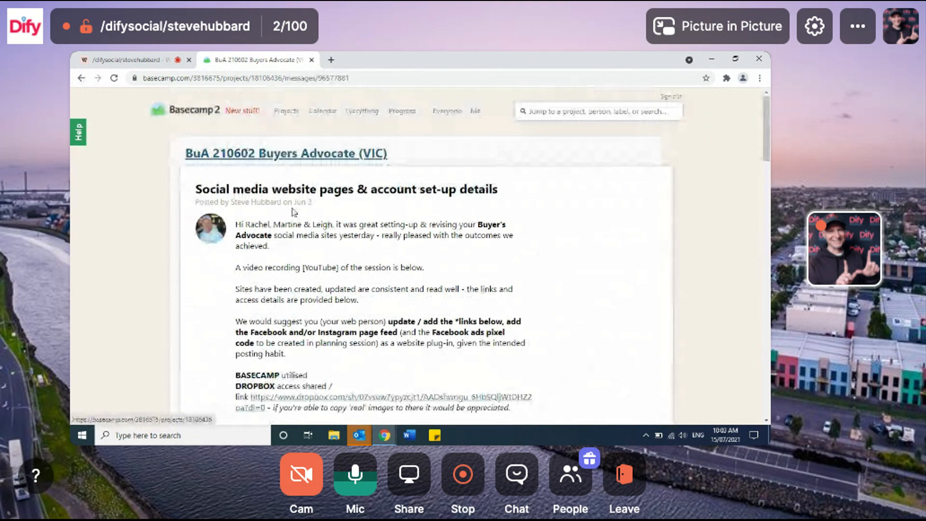
pyautogui.click(331, 60)
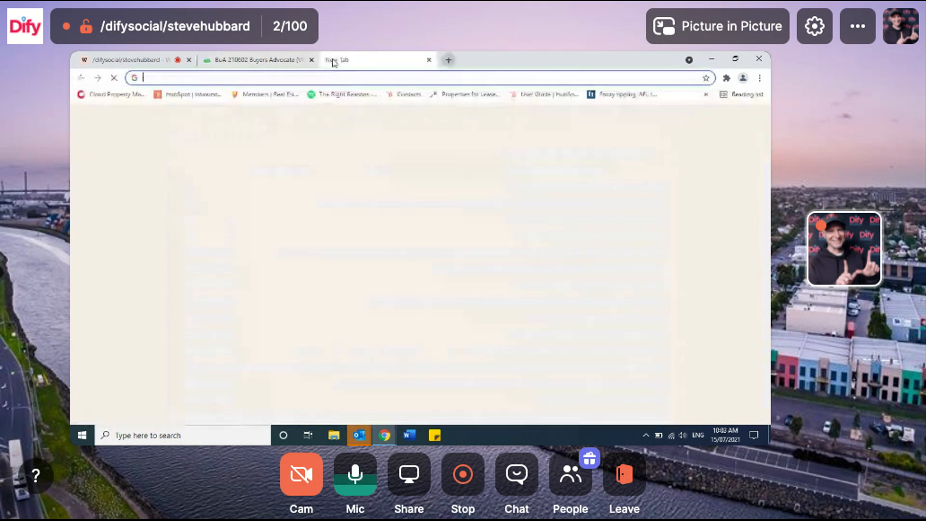
# - Load the BuA 210602 project, open PLANNING SESSION - with OVERVIEW, and follow its services link
pyautogui.write('bas')
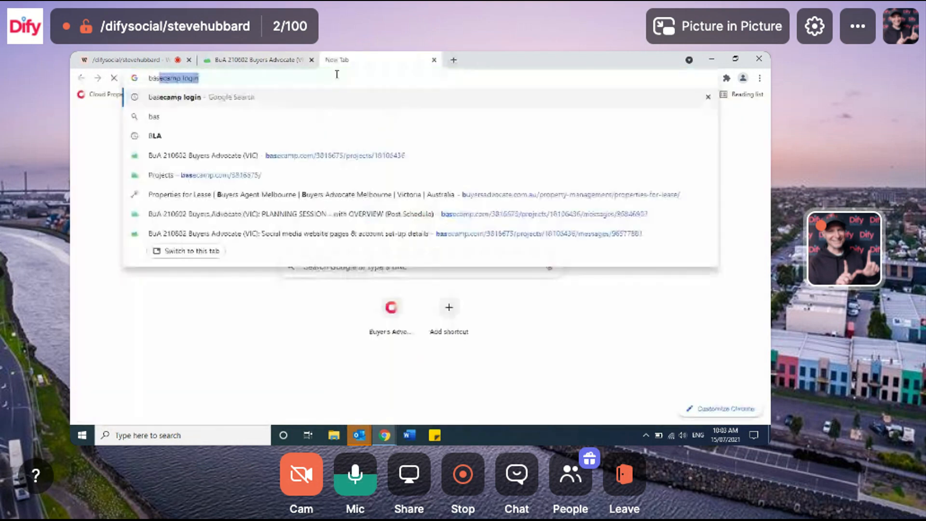
pyautogui.write('e')
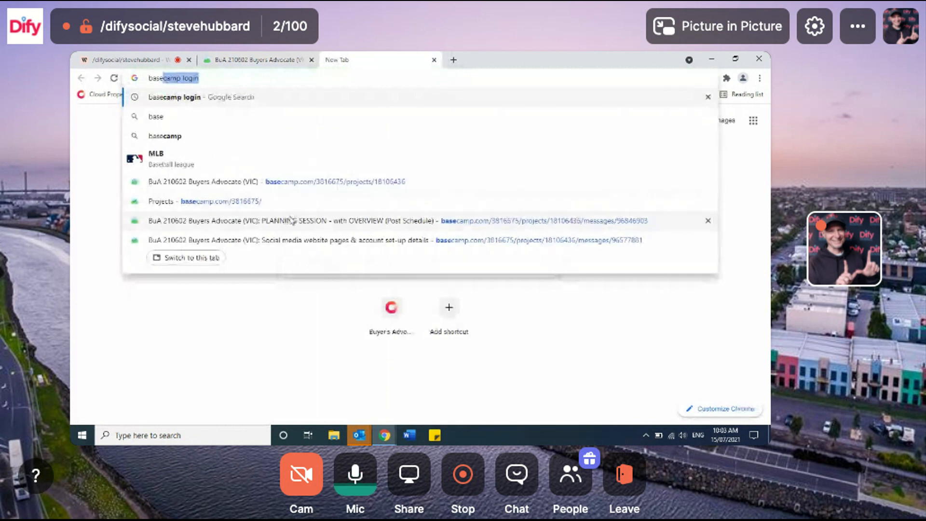
pyautogui.click(299, 182)
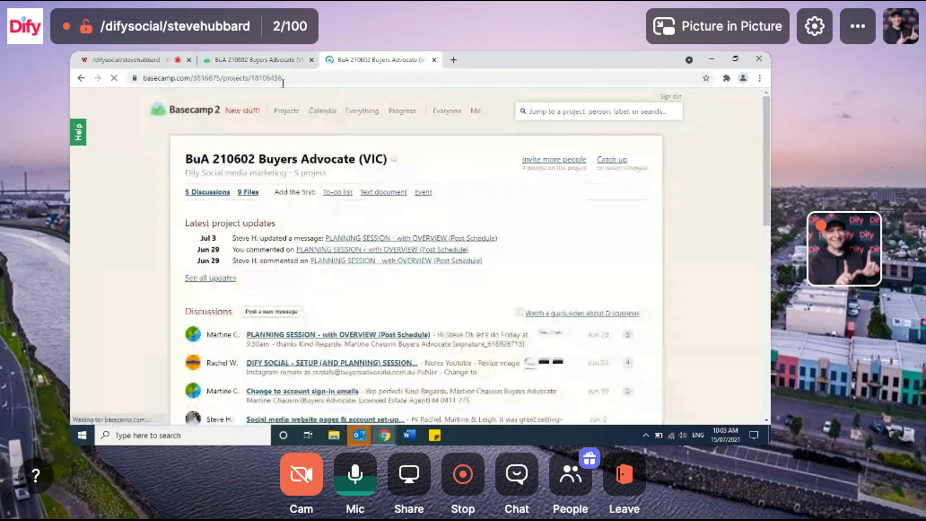
pyautogui.click(273, 63)
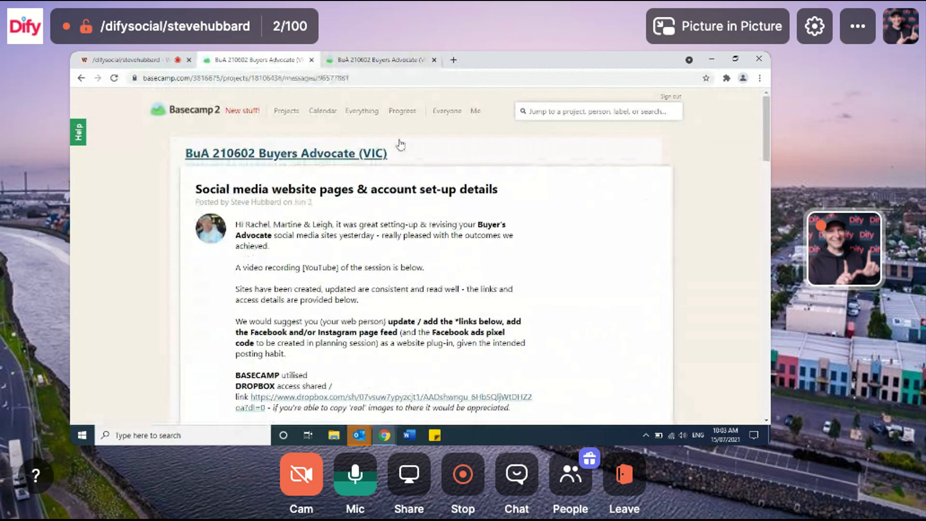
pyautogui.click(370, 66)
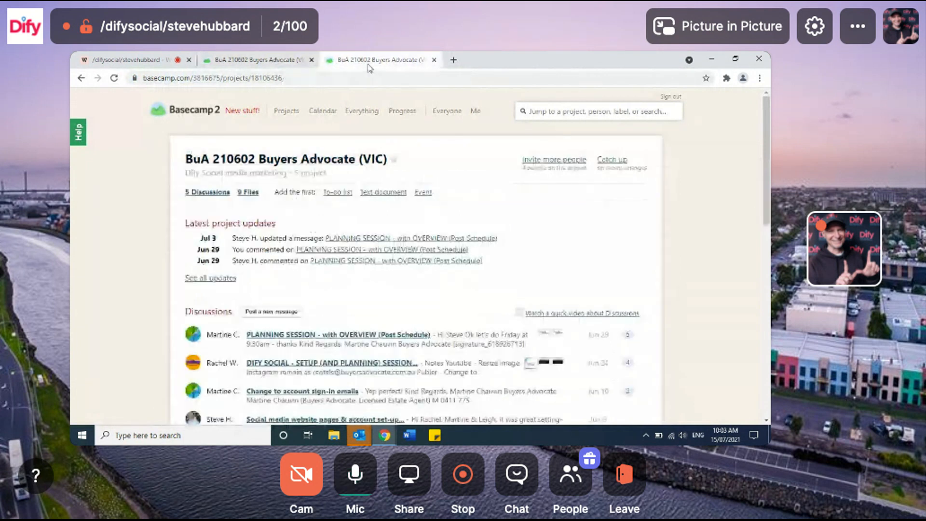
pyautogui.click(357, 335)
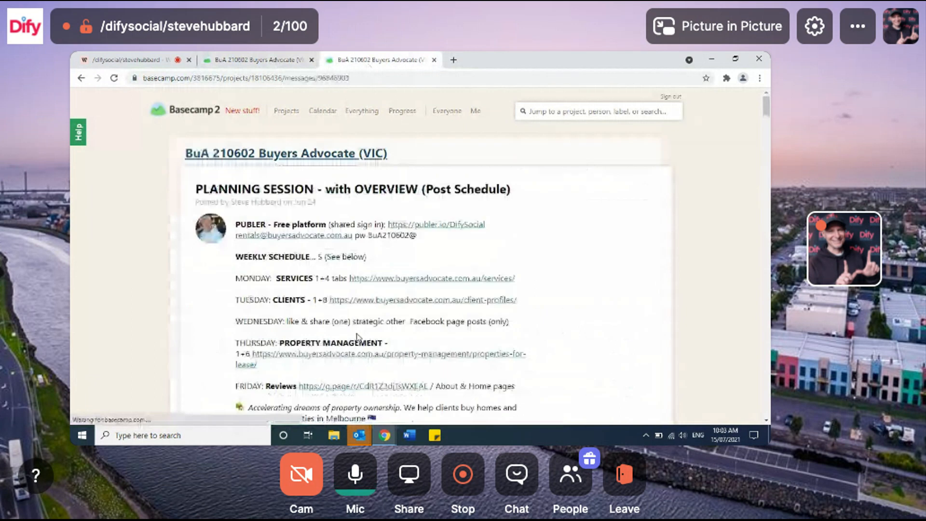
pyautogui.click(393, 289)
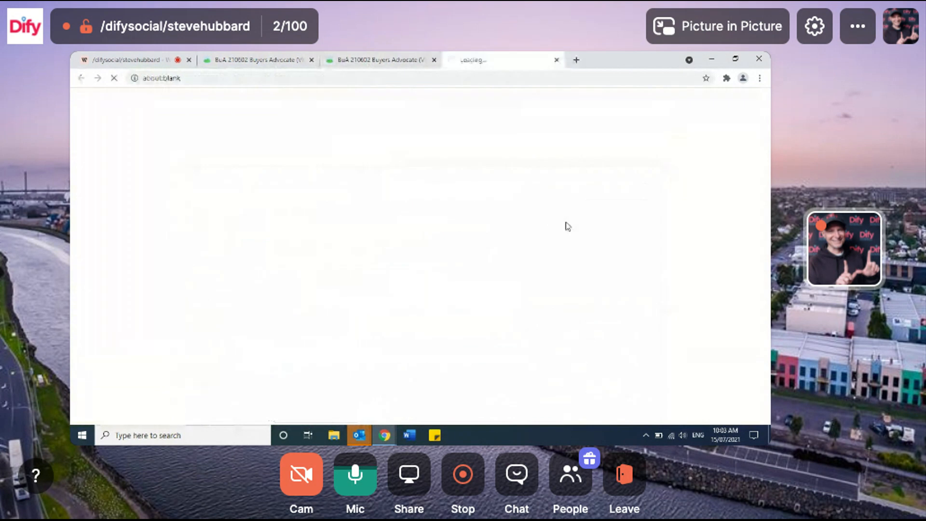
# - Scroll the planning message down to the Pixel ID and the client's reply
pyautogui.click(390, 62)
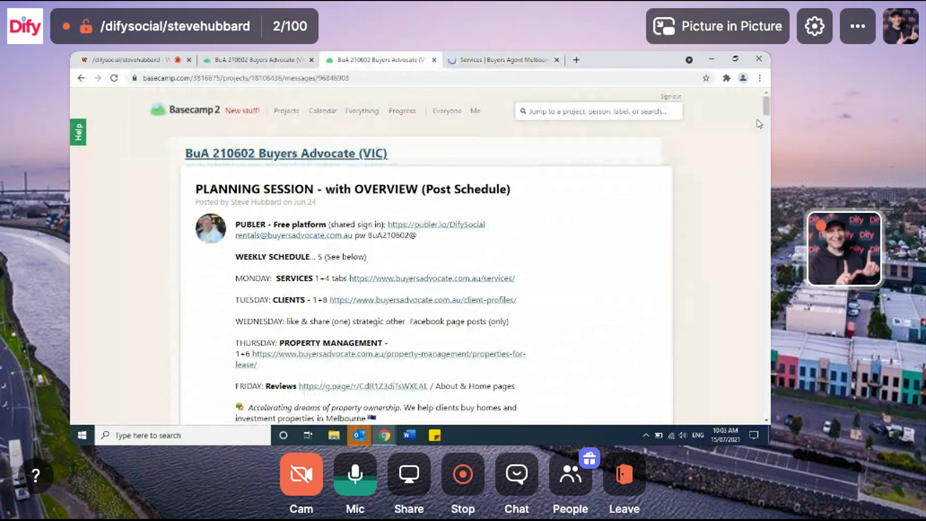
pyautogui.scroll(-1, 768, 113)
pyautogui.moveTo(768, 113); pyautogui.dragTo(770, 133)
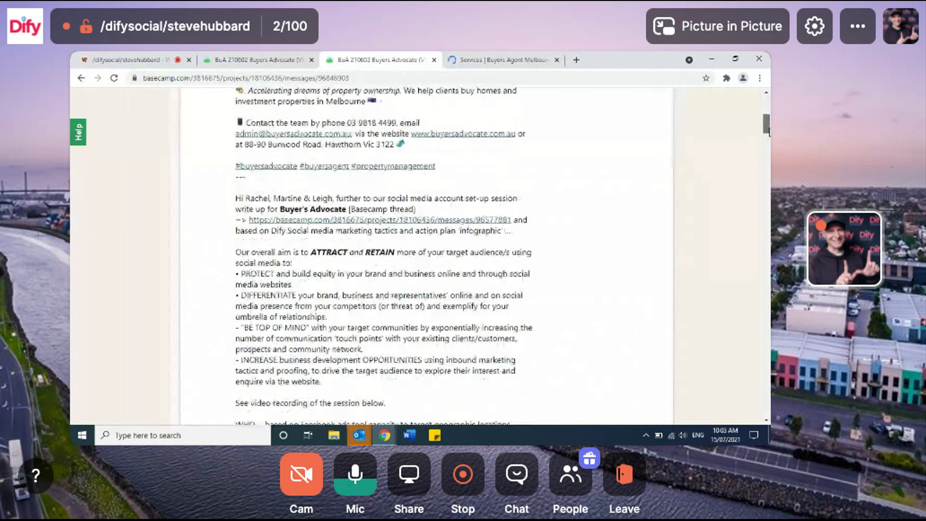
pyautogui.moveTo(770, 133); pyautogui.dragTo(770, 176)
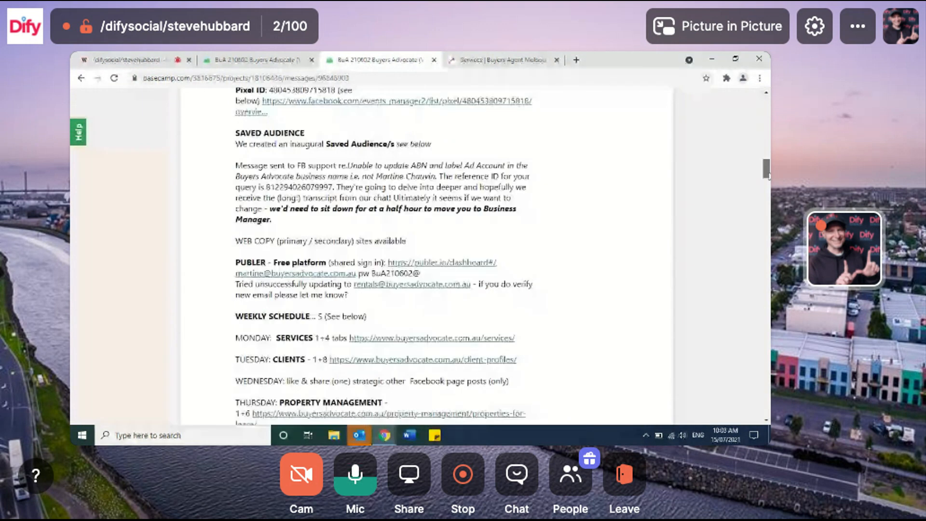
pyautogui.moveTo(769, 177); pyautogui.dragTo(769, 234)
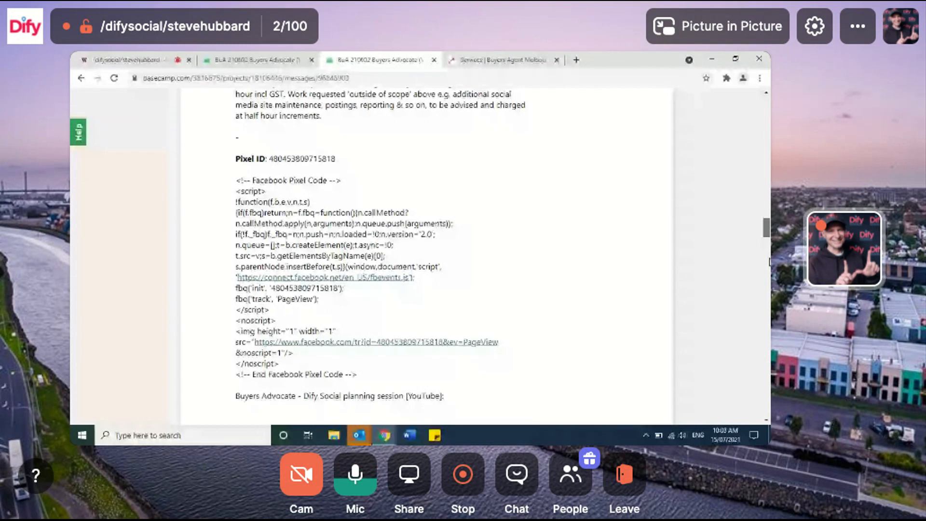
pyautogui.moveTo(770, 262); pyautogui.dragTo(768, 330)
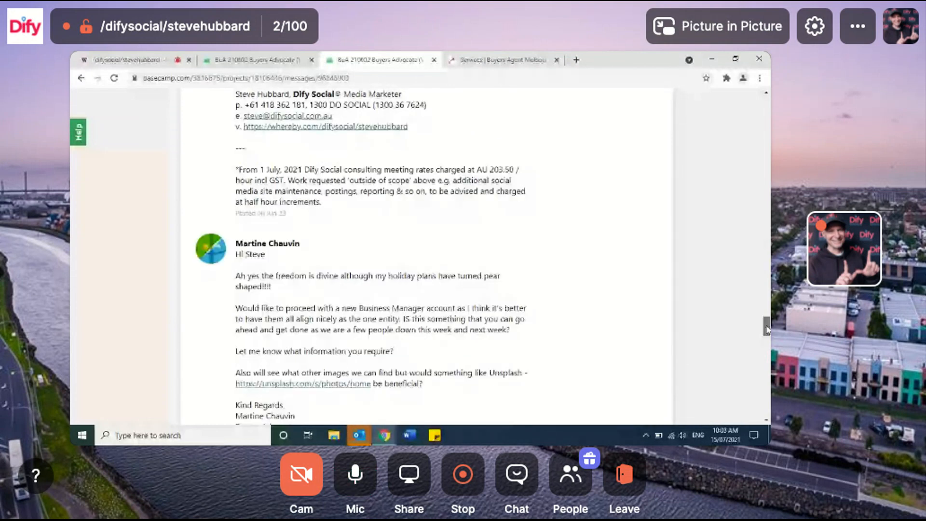
# - From the Buyer's Advocate Services tab, search the web for 'facebook login'
pyautogui.click(503, 60)
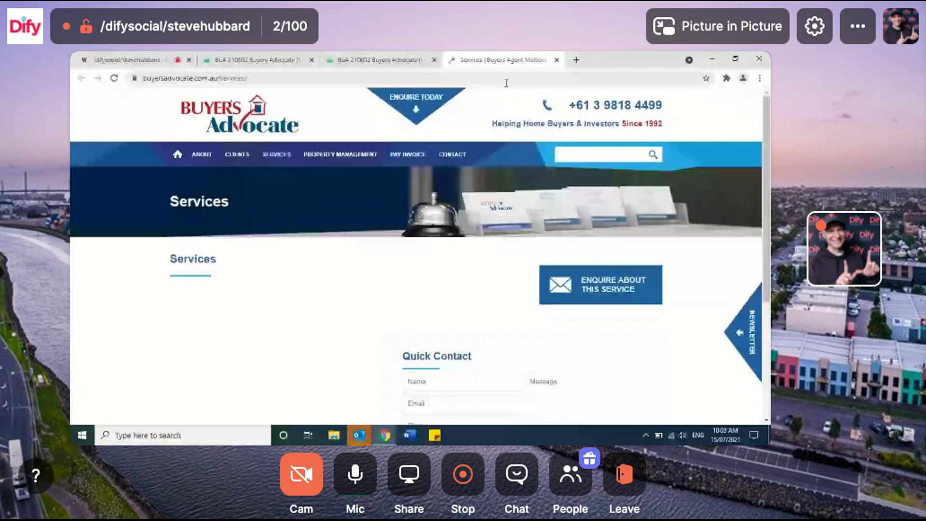
pyautogui.click(507, 80)
pyautogui.write('face')
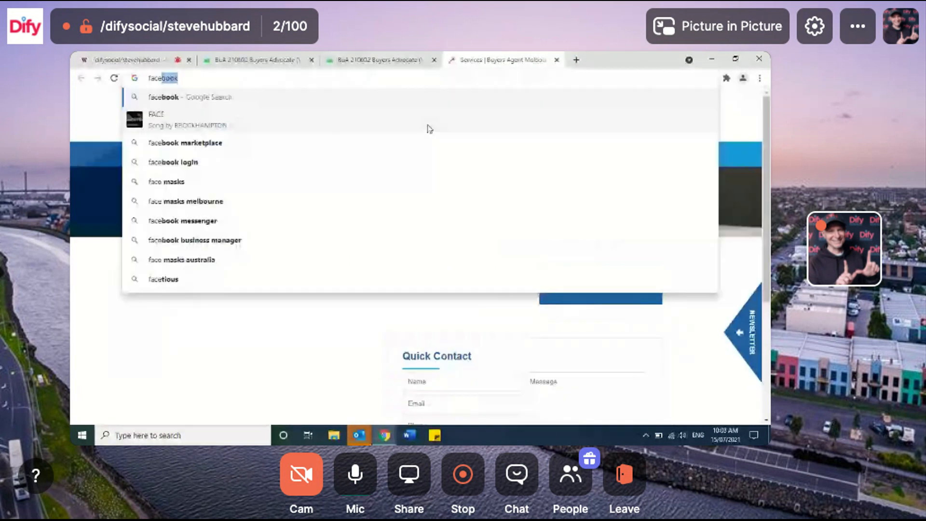
pyautogui.click(173, 167)
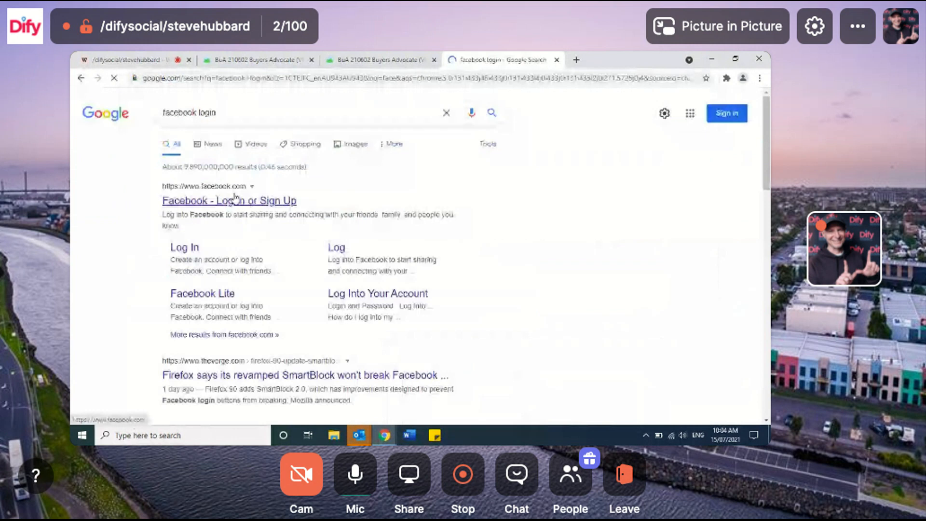
# - Open the 'Facebook - Log In or Sign Up' result, then switch to the Whereby meeting tab
pyautogui.click(235, 200)
pyautogui.click(544, 165)
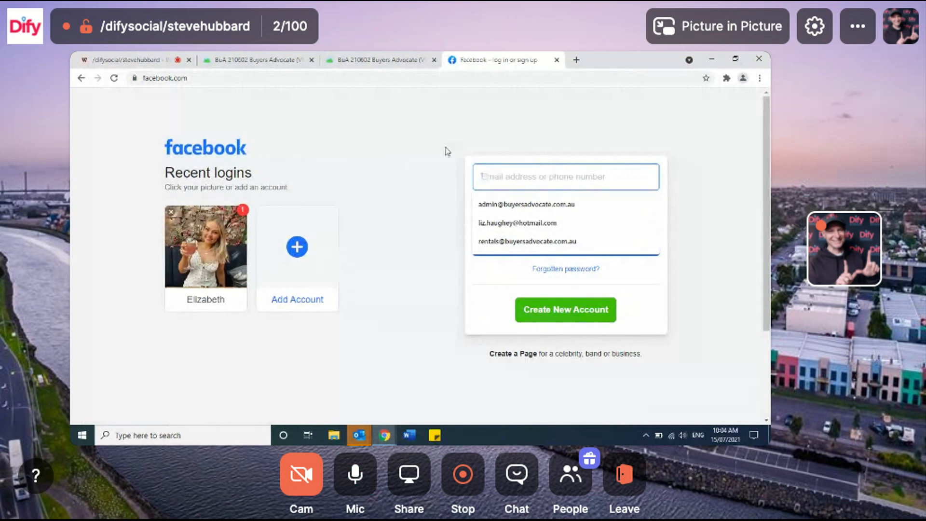
pyautogui.click(139, 62)
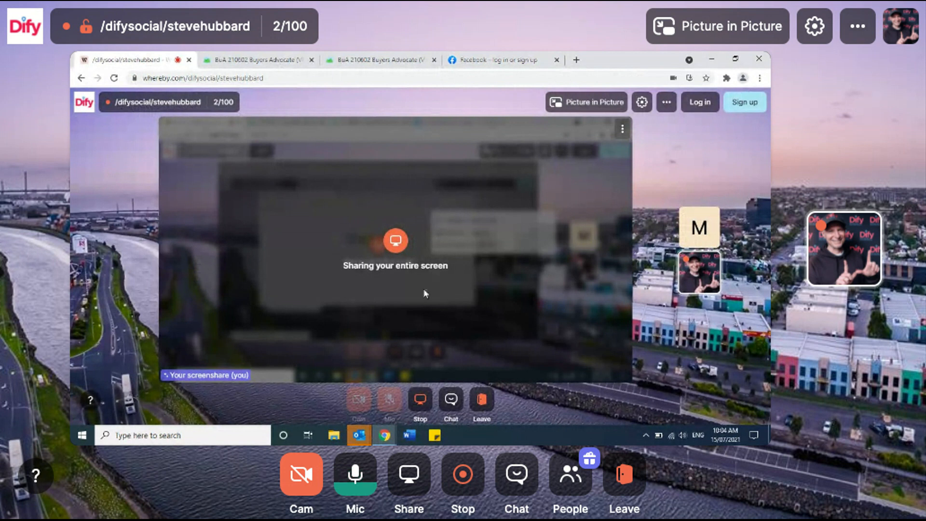
# - Enter the client's e-mail address and account password on Facebook and log in
pyautogui.click(497, 58)
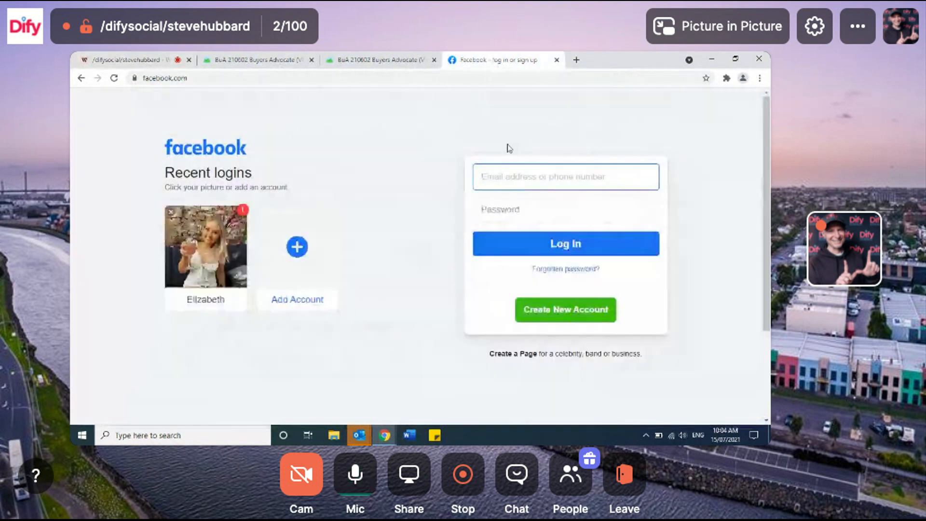
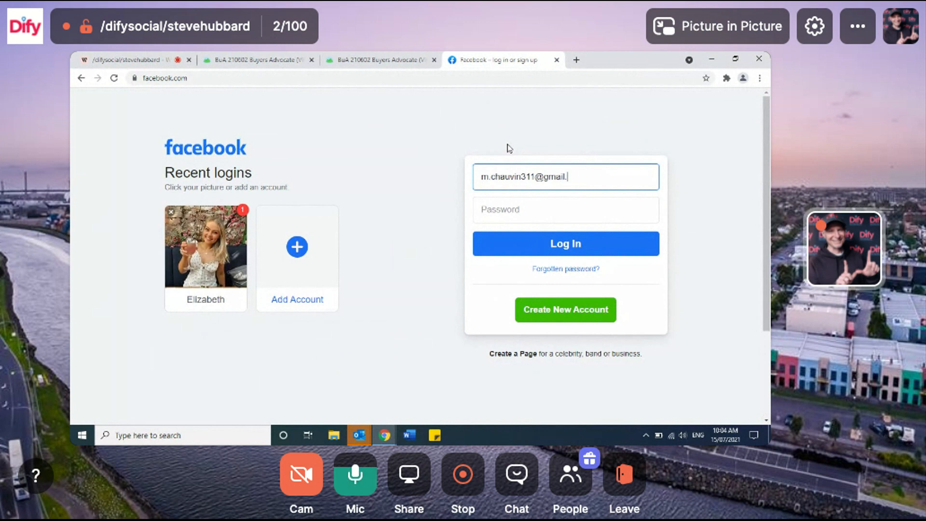
pyautogui.rightClick(527, 207)
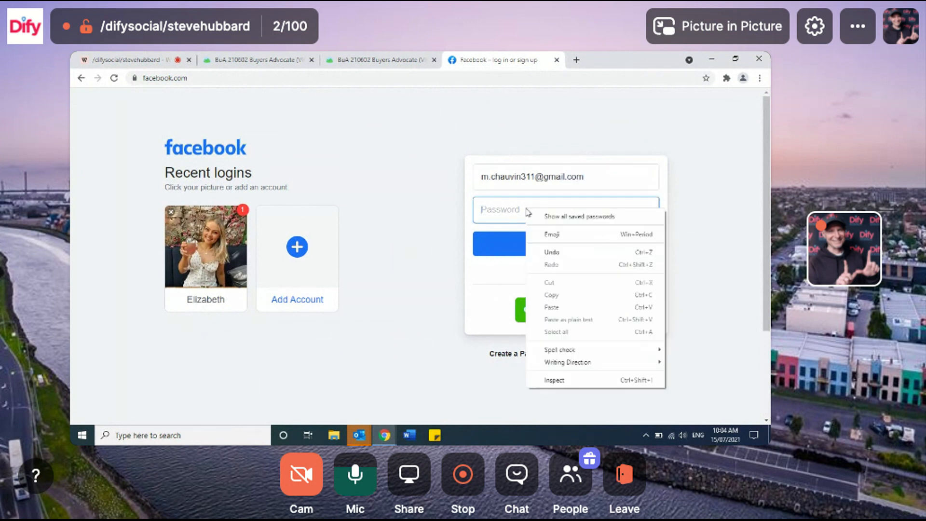
pyautogui.click(495, 209)
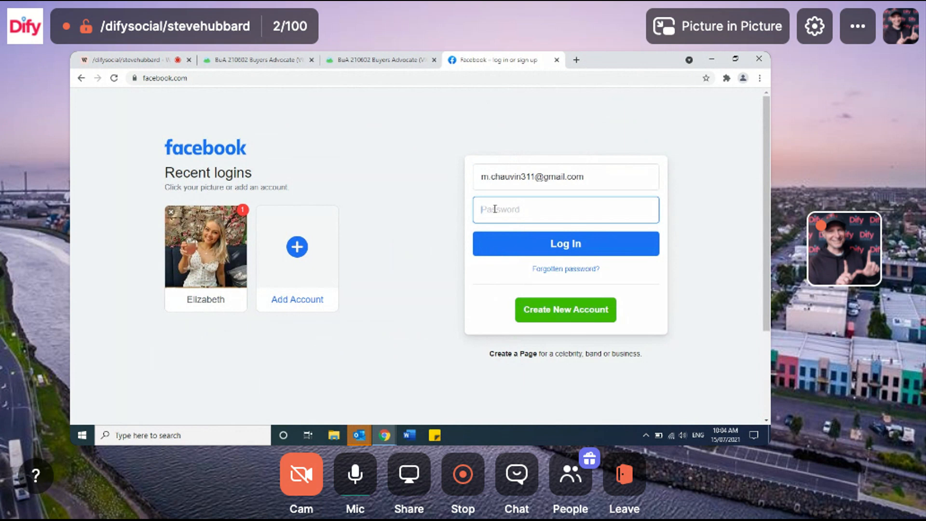
pyautogui.write('*')
pyautogui.click(646, 211)
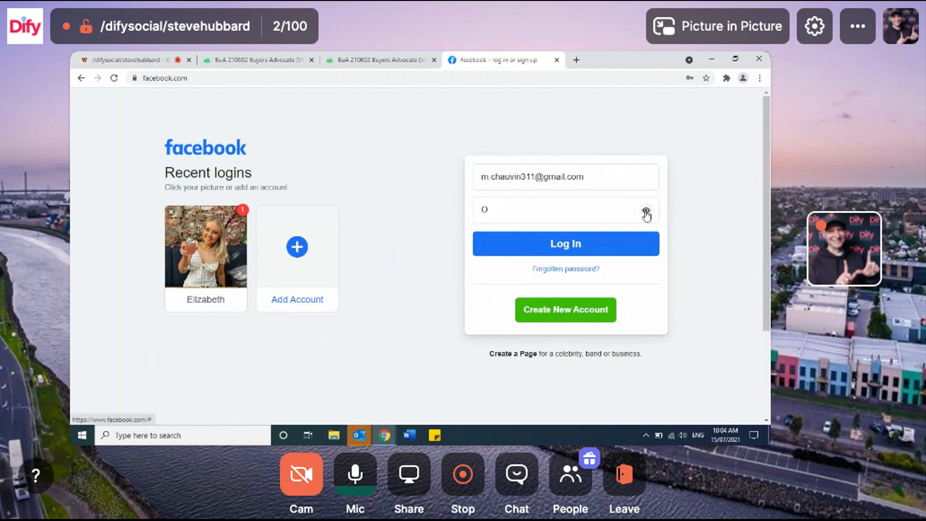
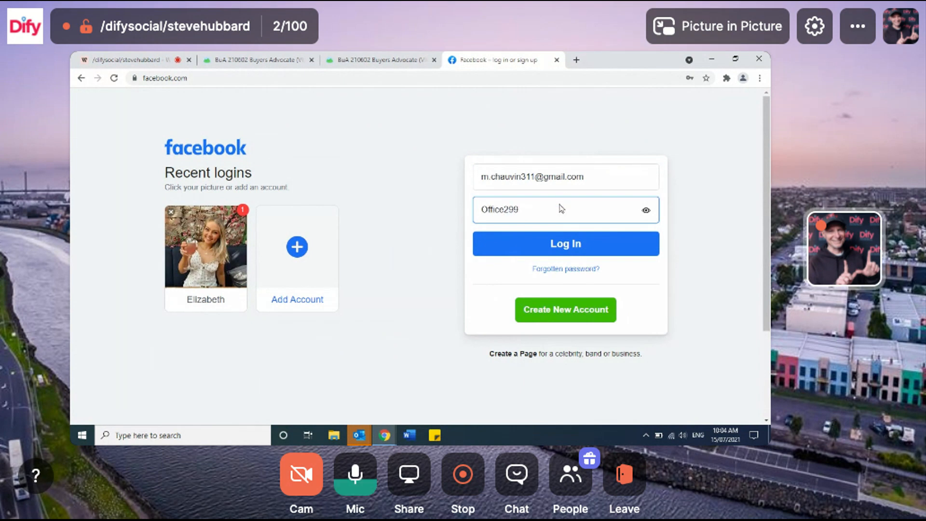
pyautogui.click(493, 253)
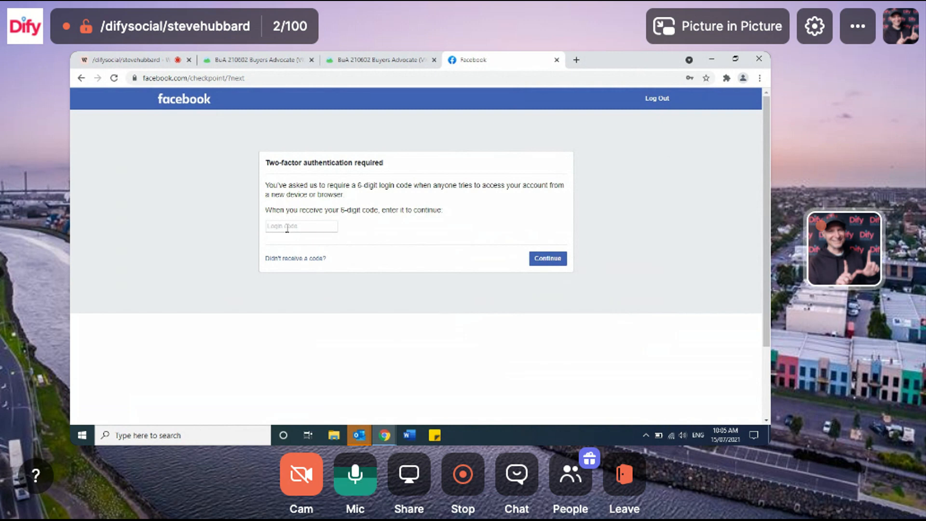
# - Have a login code texted to the phone, enter the 6-digit code and submit it
pyautogui.click(296, 259)
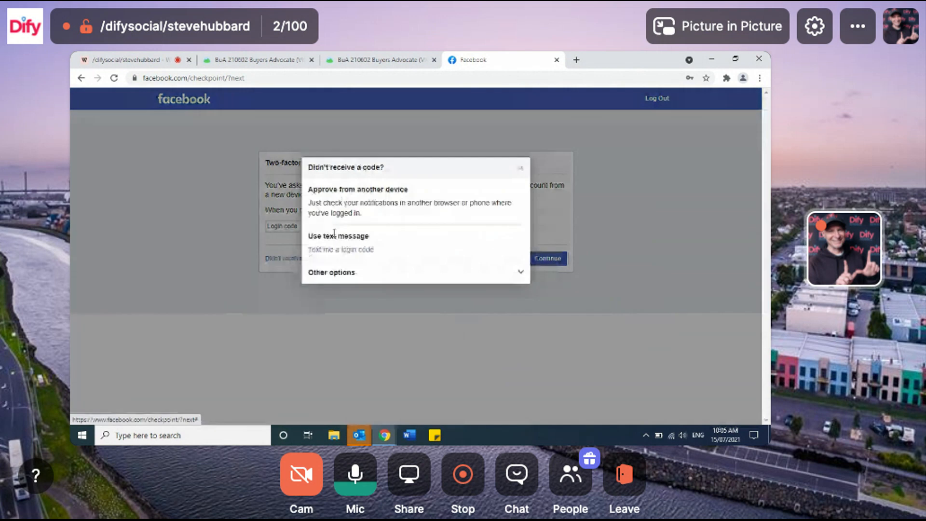
pyautogui.click(325, 250)
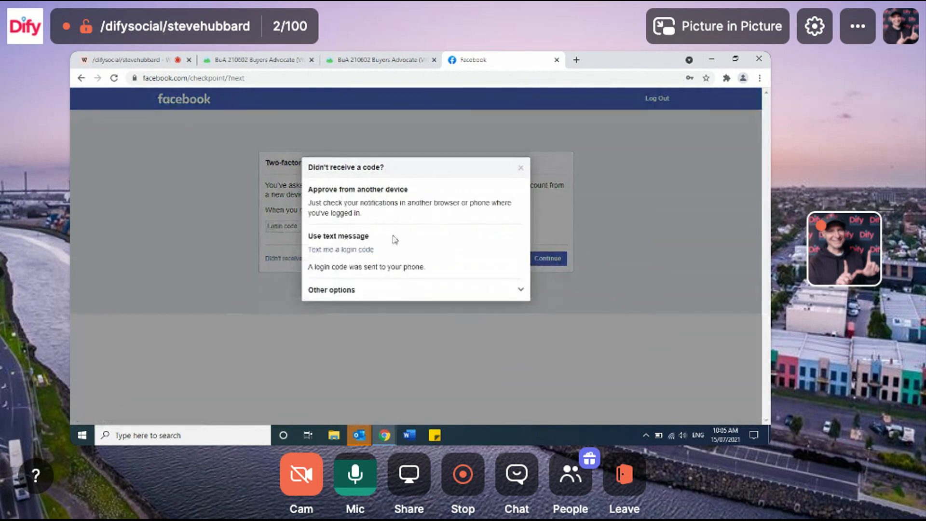
pyautogui.click(522, 169)
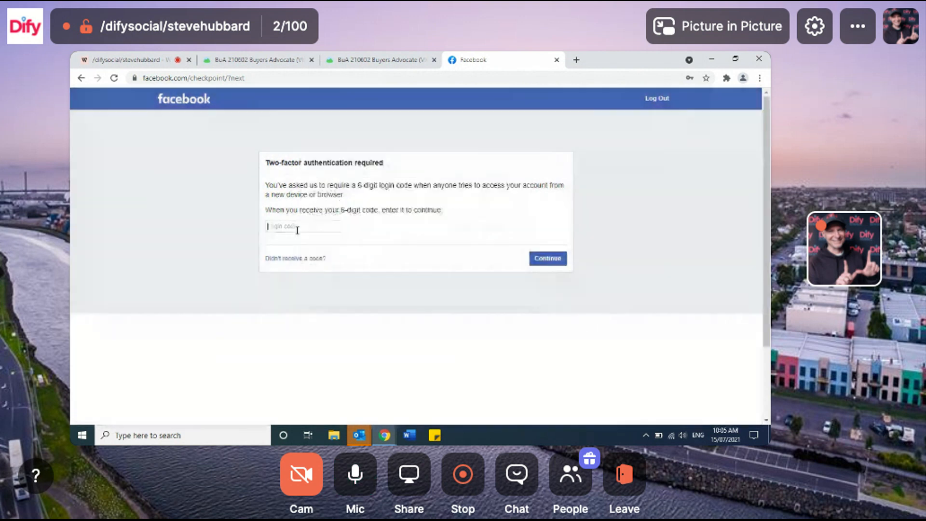
pyautogui.click(298, 230)
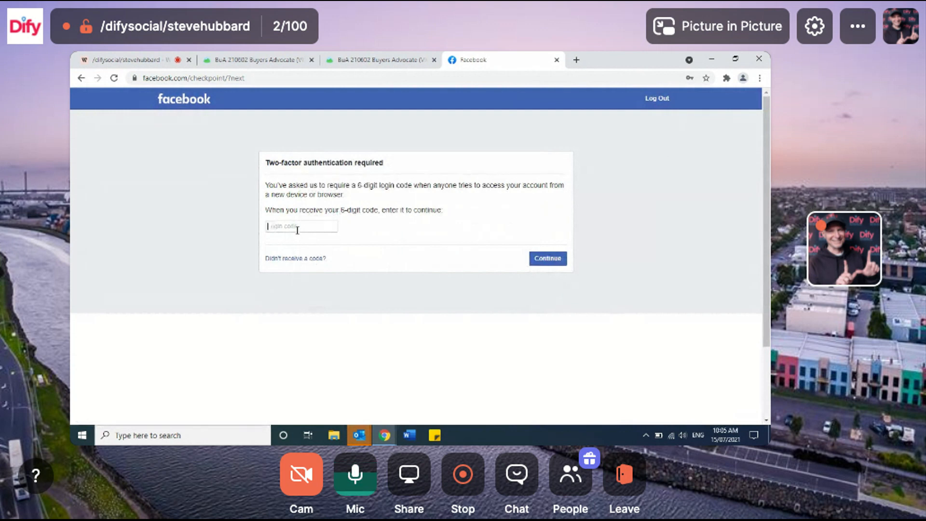
pyautogui.click(293, 261)
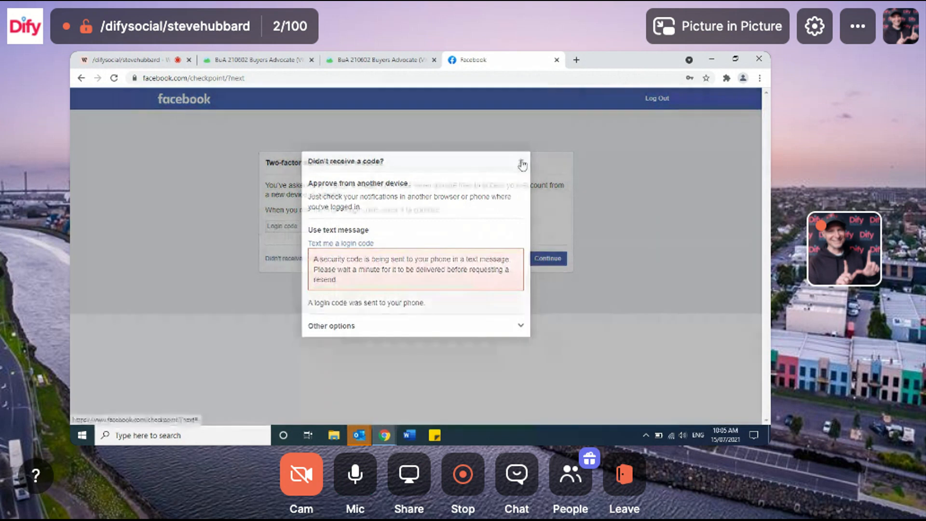
pyautogui.click(522, 163)
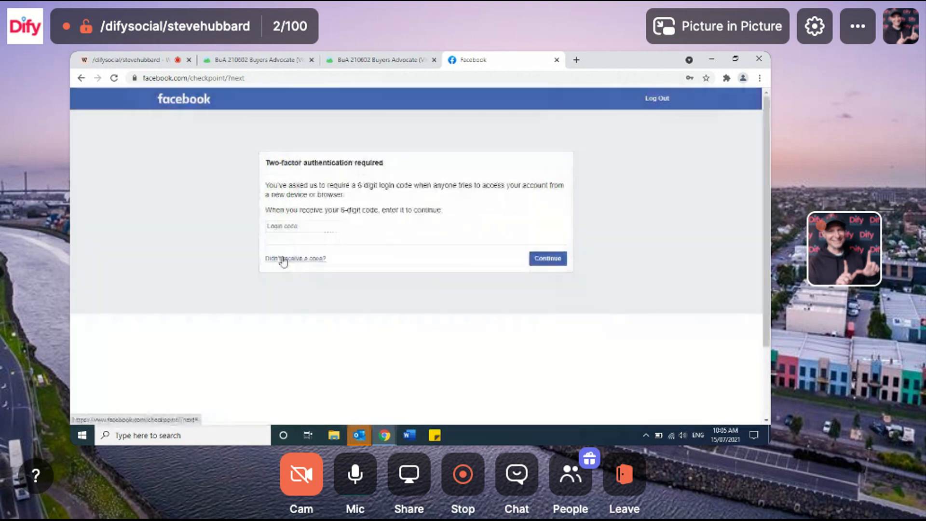
pyautogui.click(287, 227)
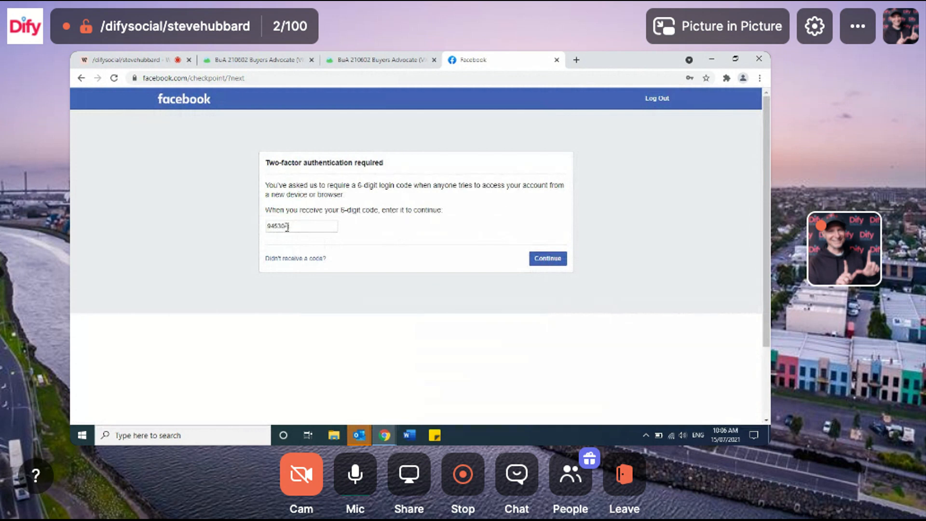
pyautogui.click(551, 263)
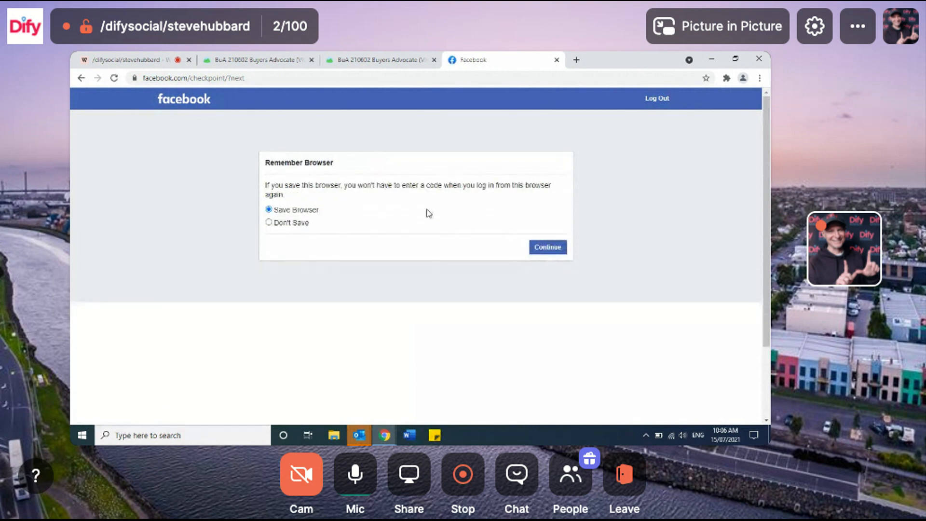
# - Keep the browser remembered, confirm the recent login with 'This Was Me', and continue into Facebook
pyautogui.click(548, 247)
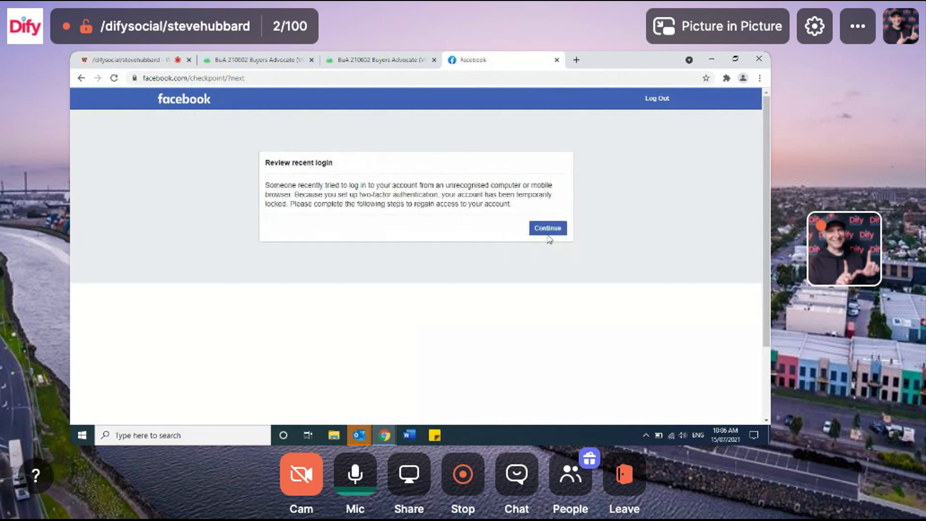
pyautogui.rightClick(541, 231)
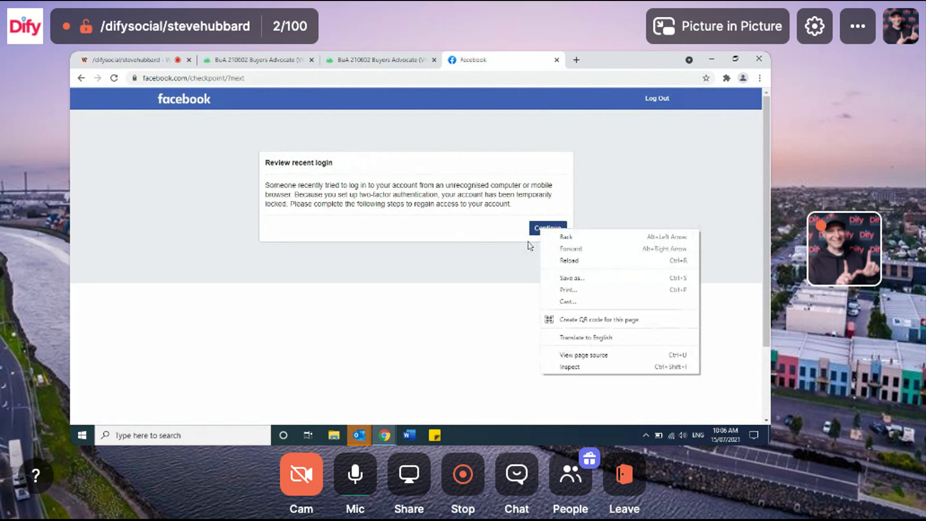
pyautogui.click(535, 232)
pyautogui.click(534, 231)
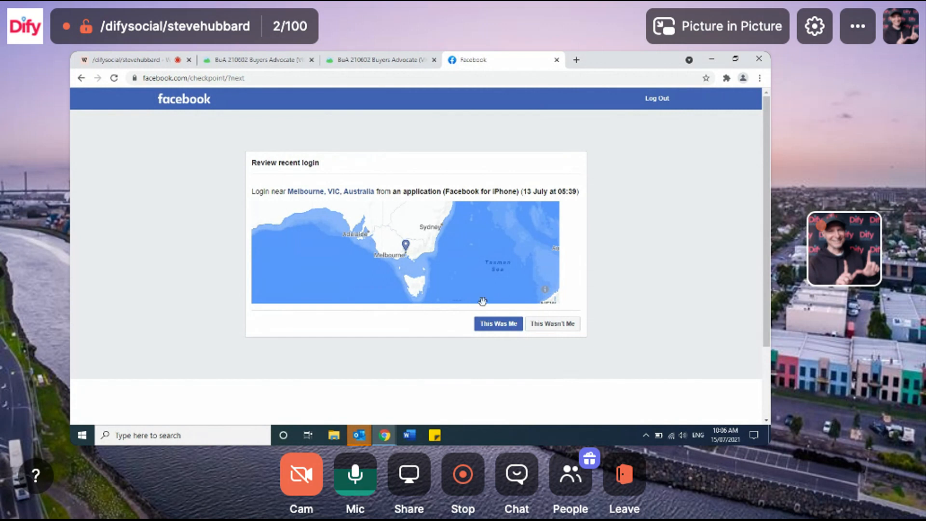
pyautogui.click(494, 324)
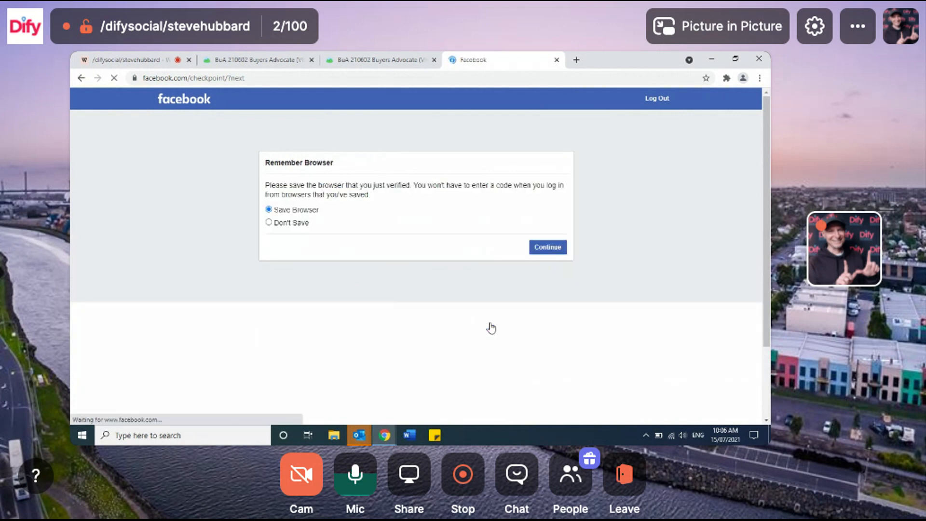
pyautogui.click(551, 248)
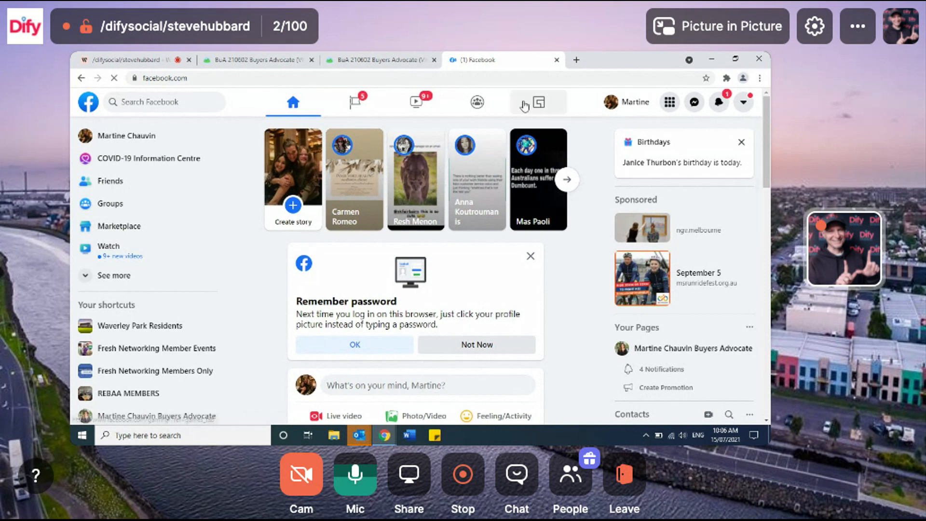
# - Open the Buyers Advocate page from the pages you manage, dismissing the Business Suite tip
pyautogui.click(353, 105)
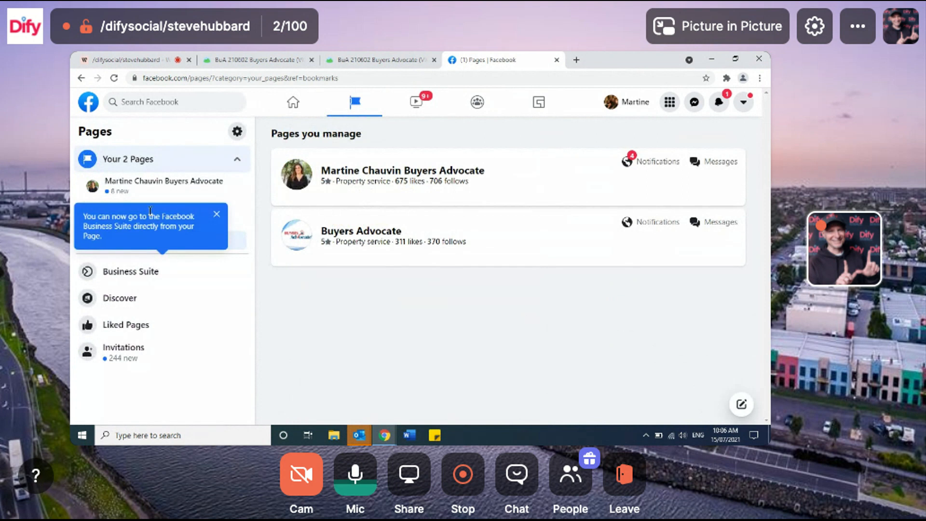
pyautogui.click(218, 217)
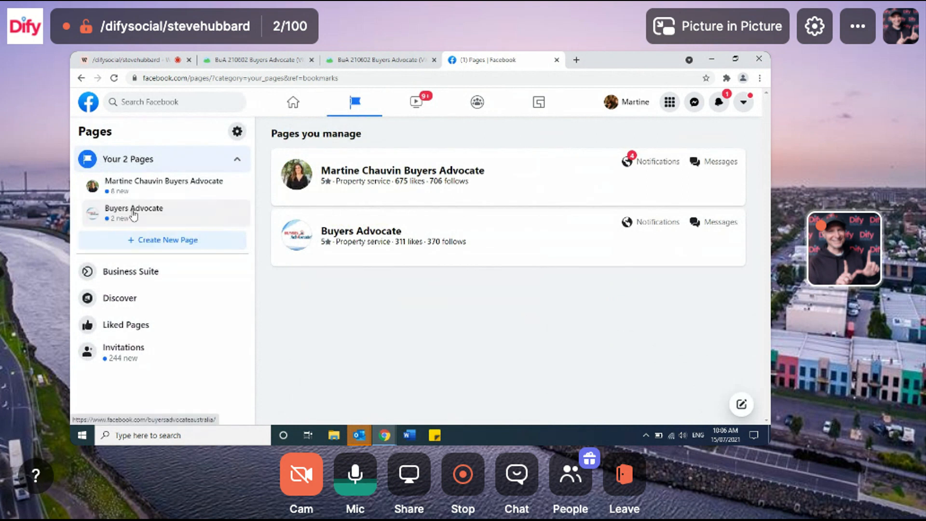
pyautogui.click(134, 213)
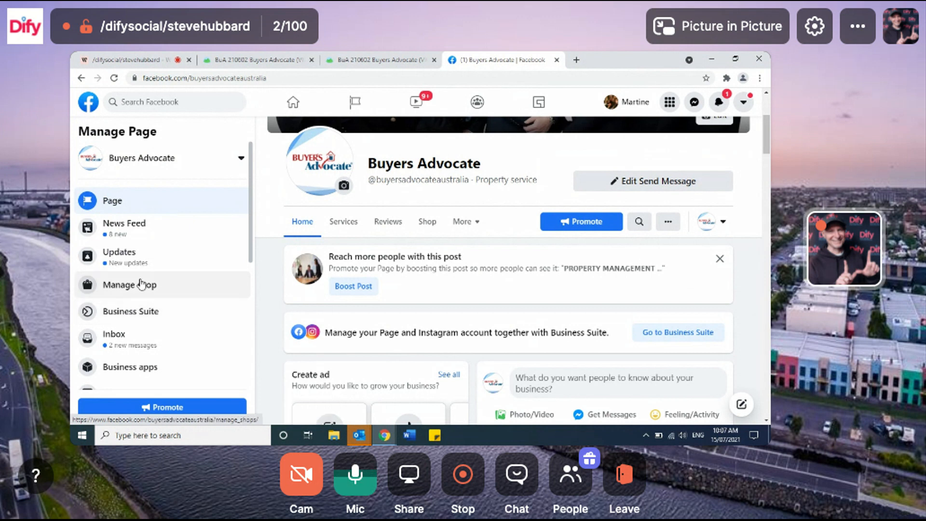
# - Open Buyers Advocate in Business Suite, allow its notifications, and select the page URL
pyautogui.click(665, 336)
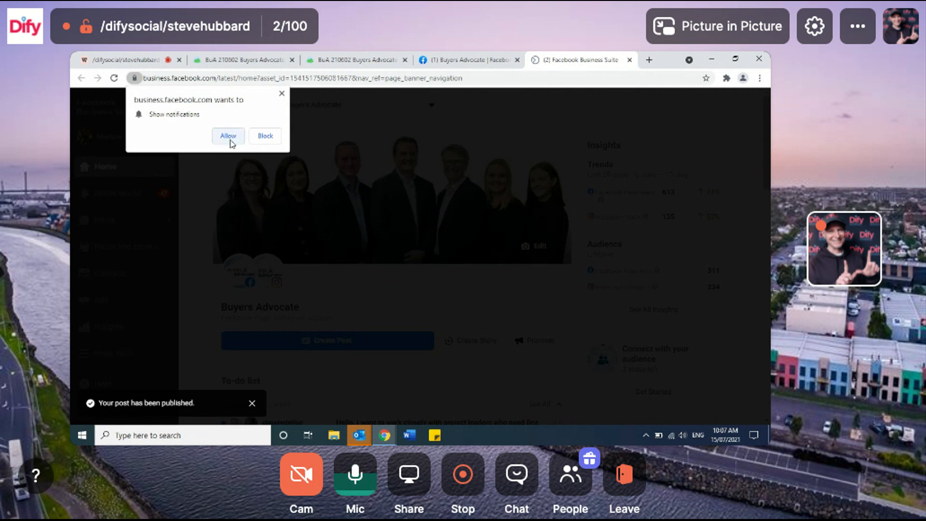
pyautogui.click(229, 137)
pyautogui.click(395, 79)
pyautogui.hotkey('ctrl', 'c')
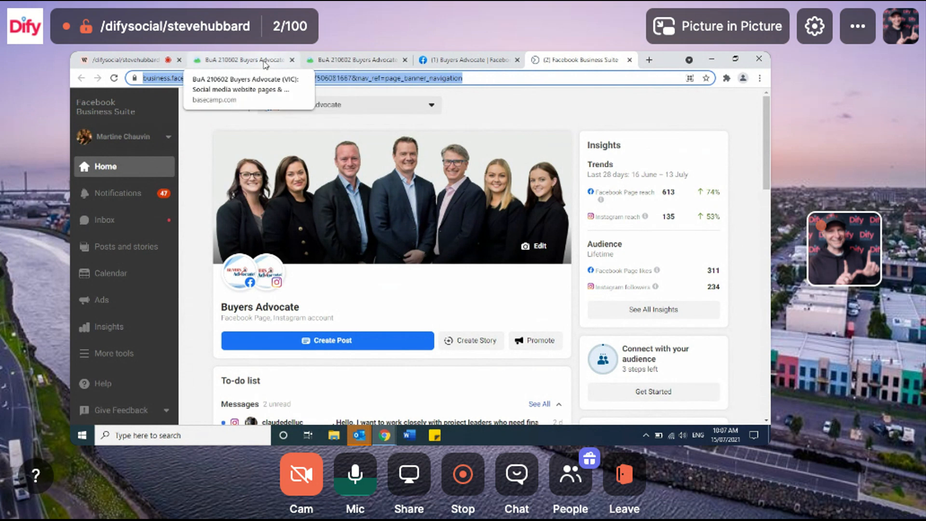
# - Return to the Basecamp message thread and scroll down to the comment area
pyautogui.click(326, 64)
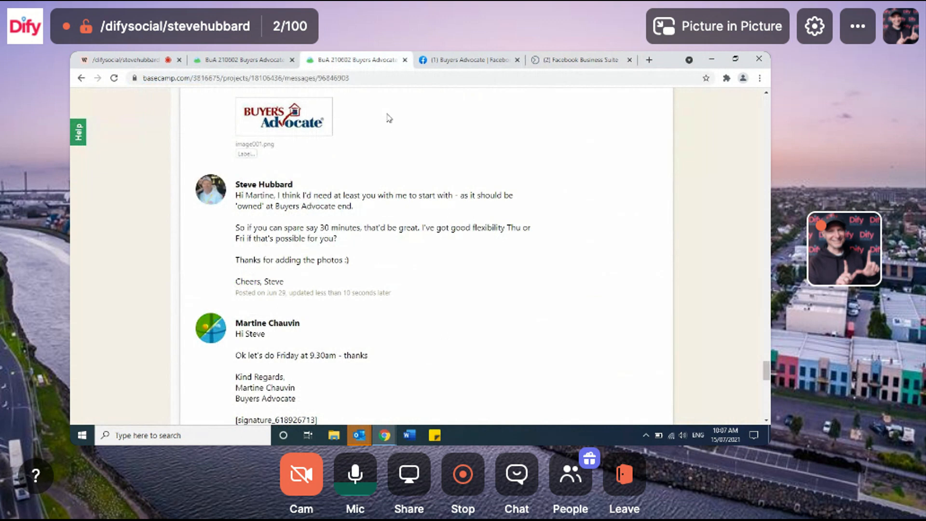
pyautogui.scroll(-10, 337, 296)
pyautogui.scroll(5, 338, 295)
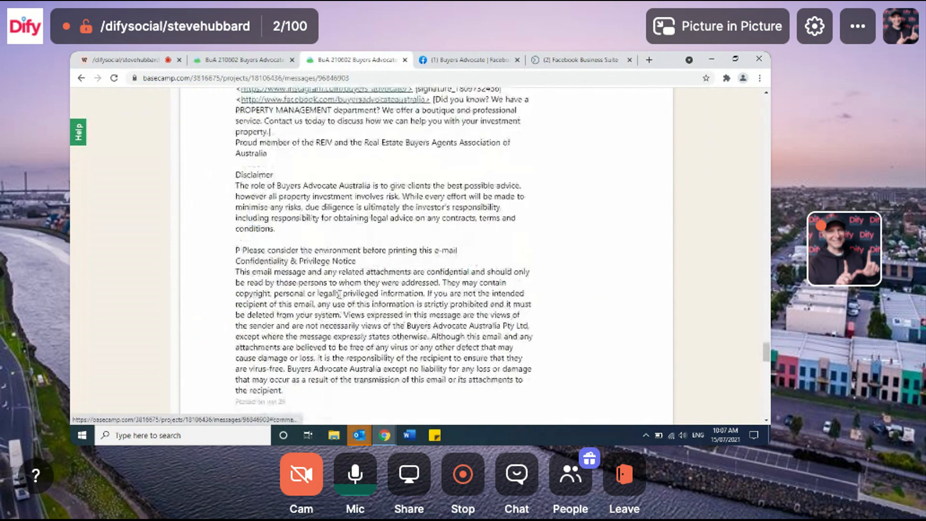
pyautogui.scroll(12, 340, 296)
pyautogui.rightClick(315, 356)
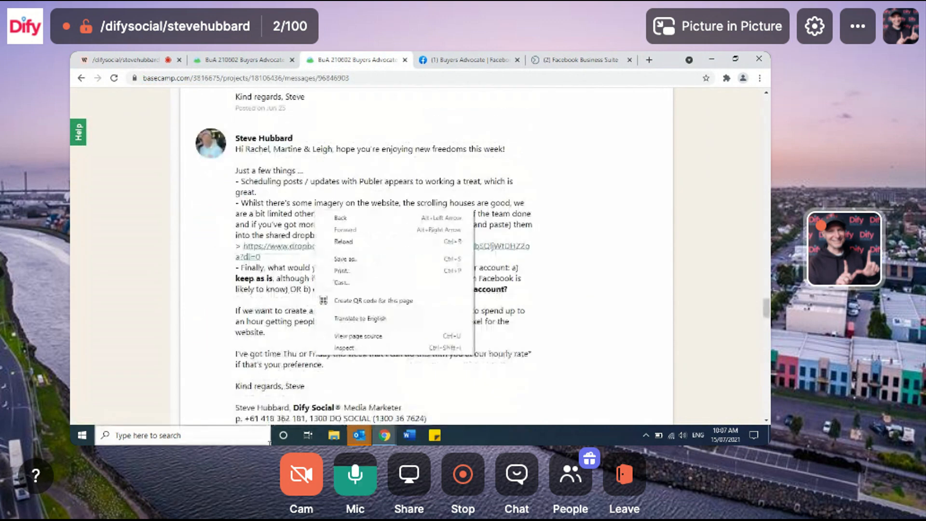
pyautogui.click(183, 435)
pyautogui.rightClick(223, 435)
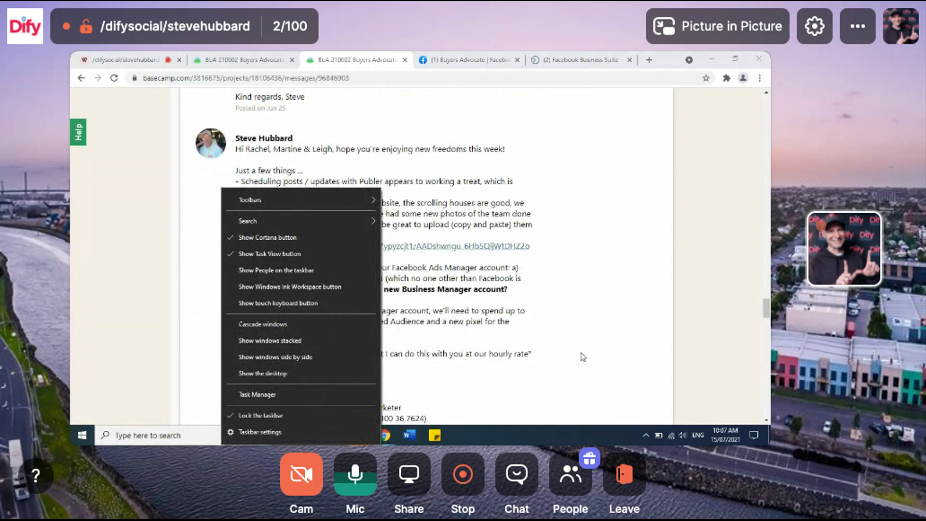
pyautogui.click(593, 351)
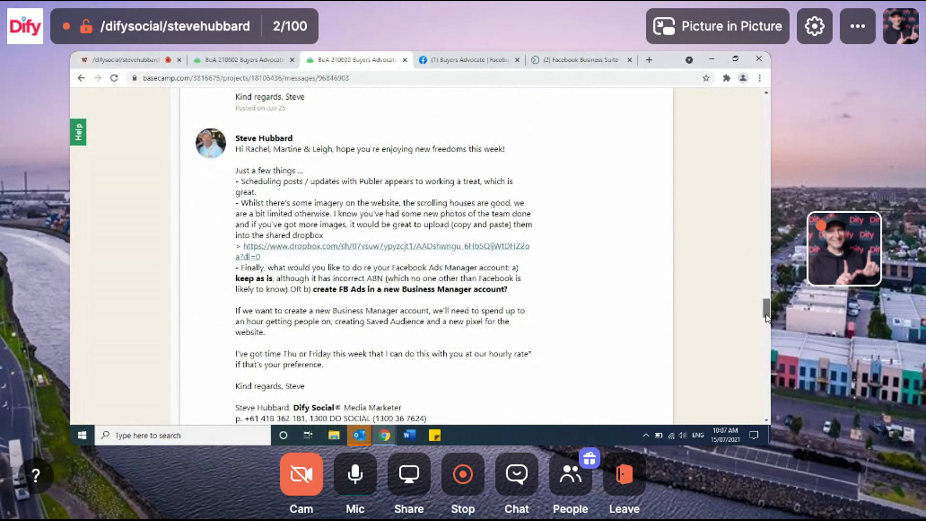
pyautogui.moveTo(767, 318); pyautogui.dragTo(766, 416)
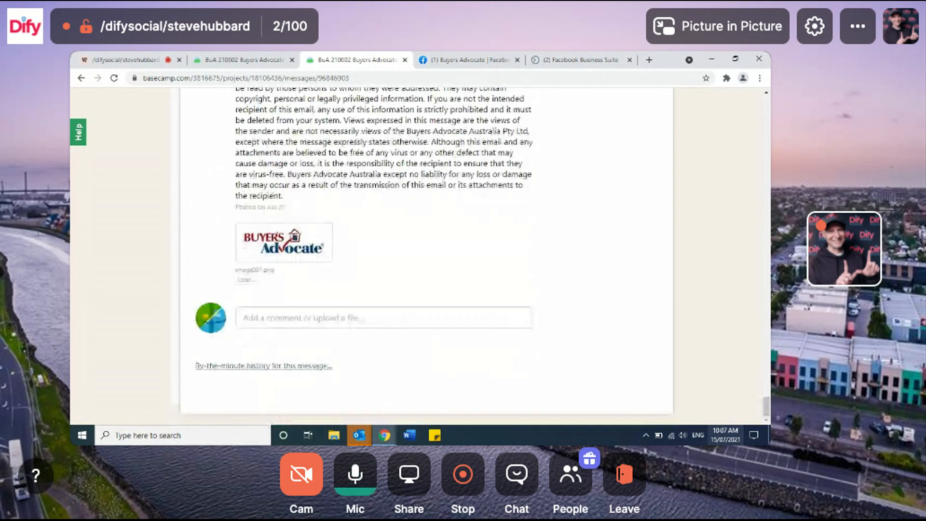
# - Start a comment with an 'FB -' line holding the pasted Business Suite link
pyautogui.click(360, 318)
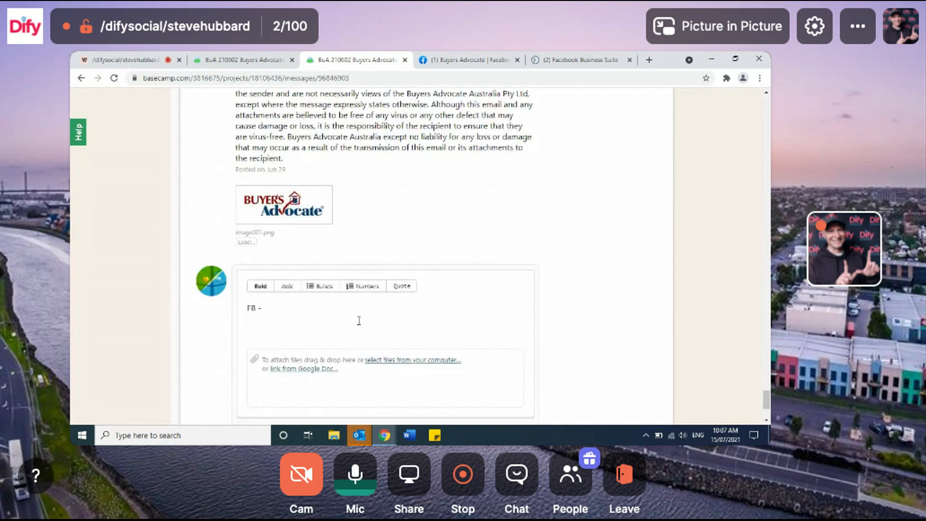
pyautogui.hotkey('ctrl', 'v')
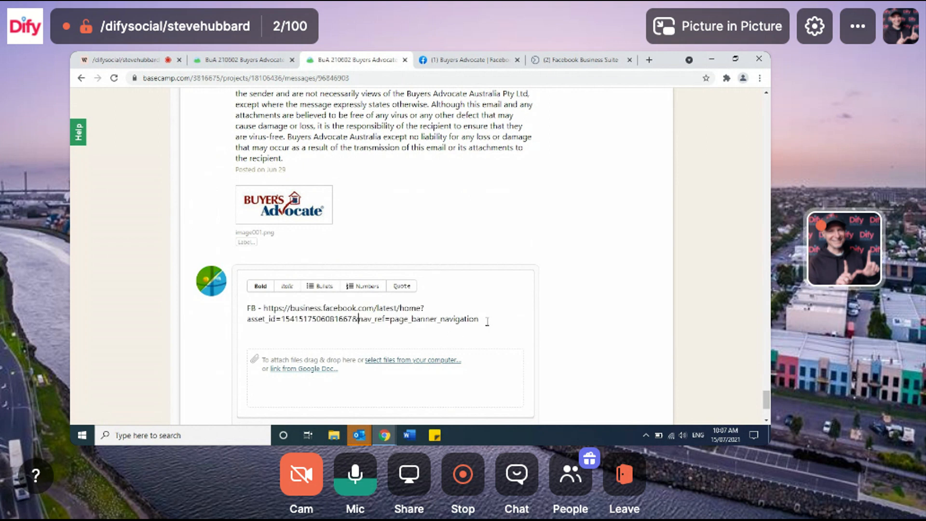
pyautogui.press('Return')
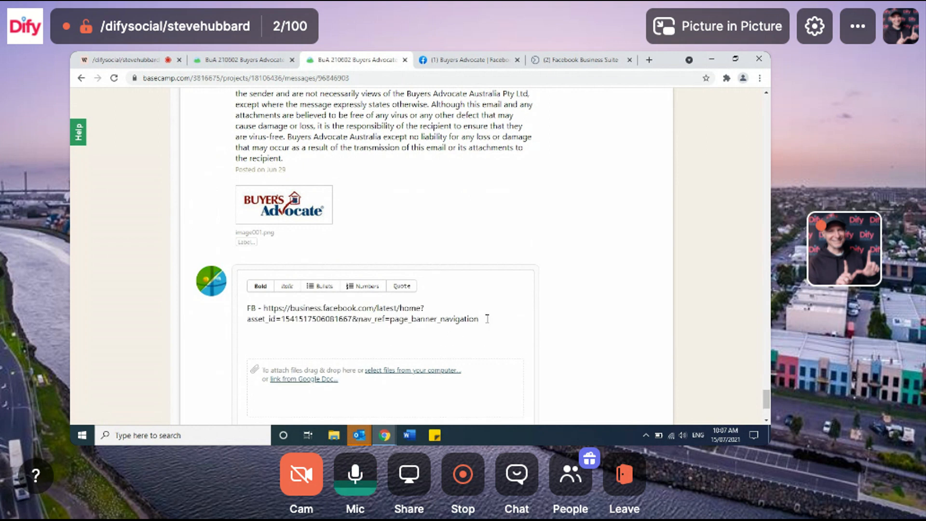
pyautogui.click(572, 67)
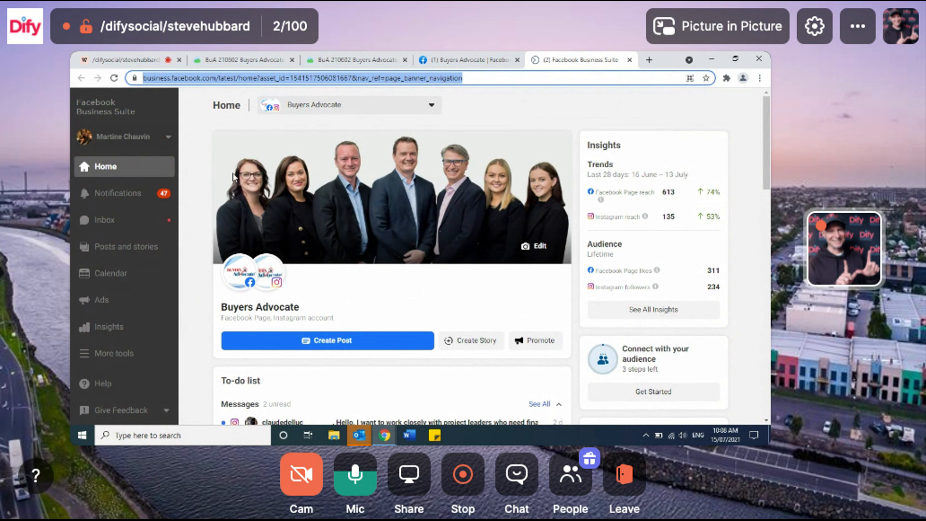
pyautogui.click(348, 63)
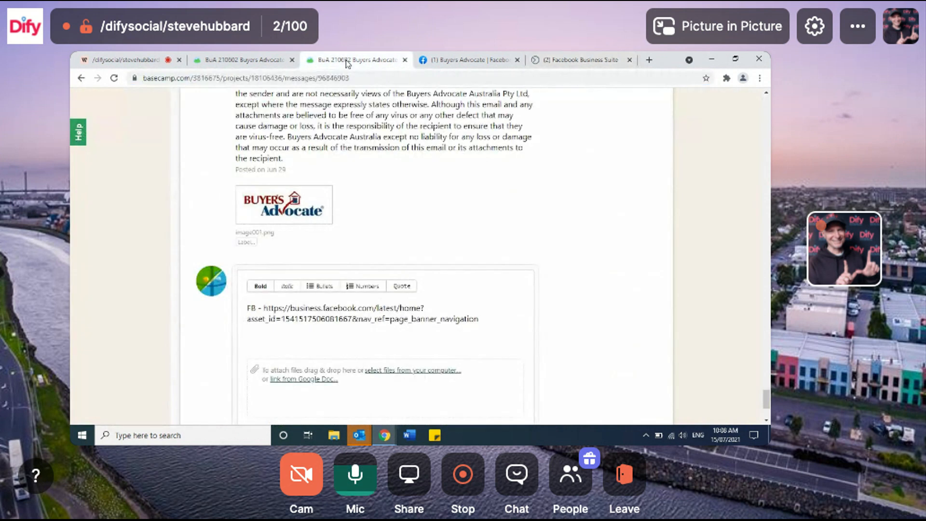
# - Scroll up to the ADS MANAGER section and open the facebook.com/adsmanager link
pyautogui.scroll(-2, 356, 215)
pyautogui.scroll(8, 357, 215)
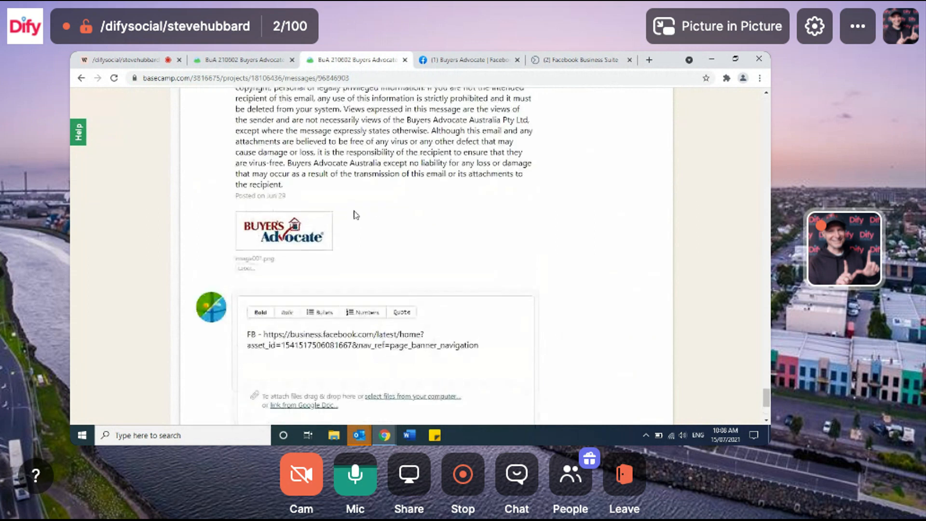
pyautogui.scroll(4, 356, 215)
pyautogui.scroll(12, 356, 215)
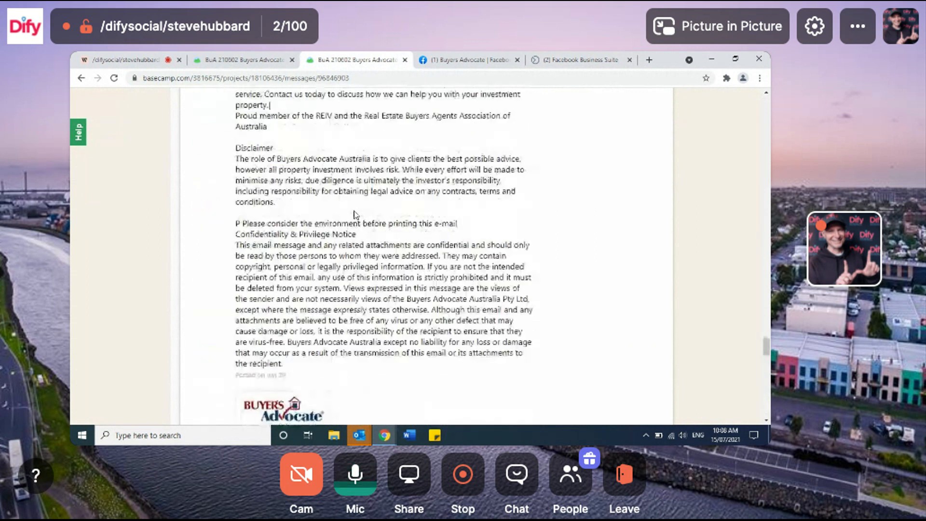
pyautogui.scroll(15, 356, 214)
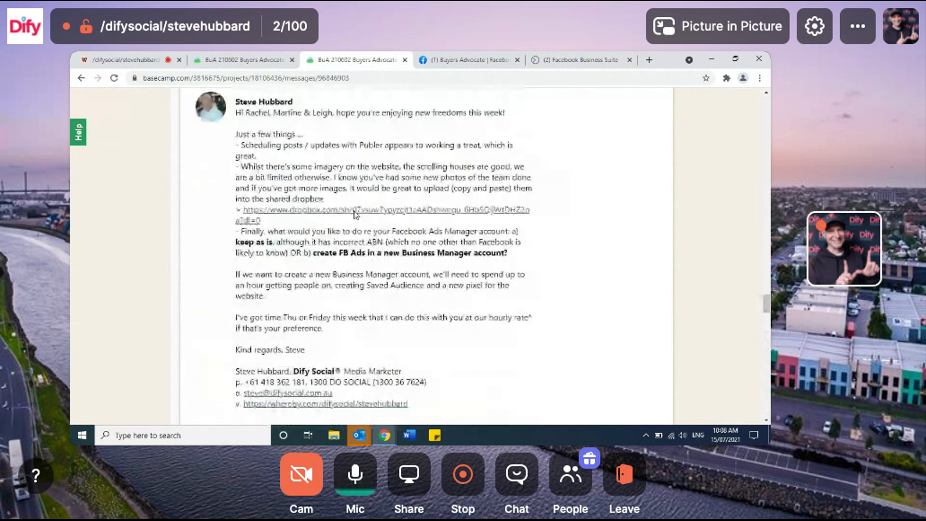
pyautogui.scroll(15, 356, 214)
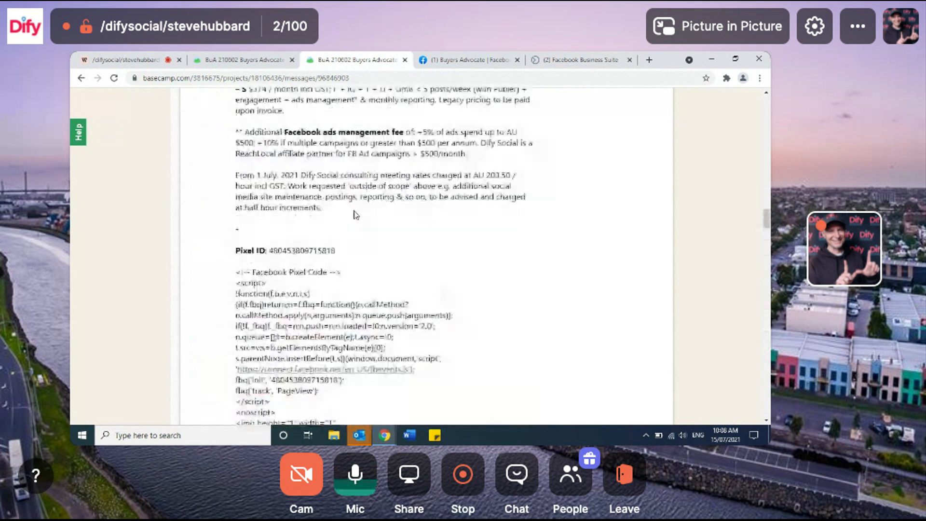
pyautogui.scroll(8, 356, 215)
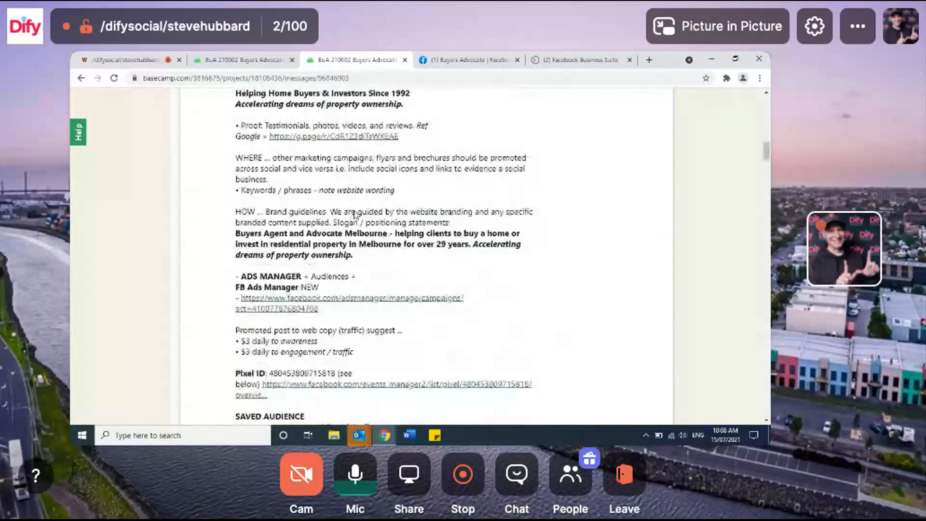
pyautogui.scroll(2, 356, 215)
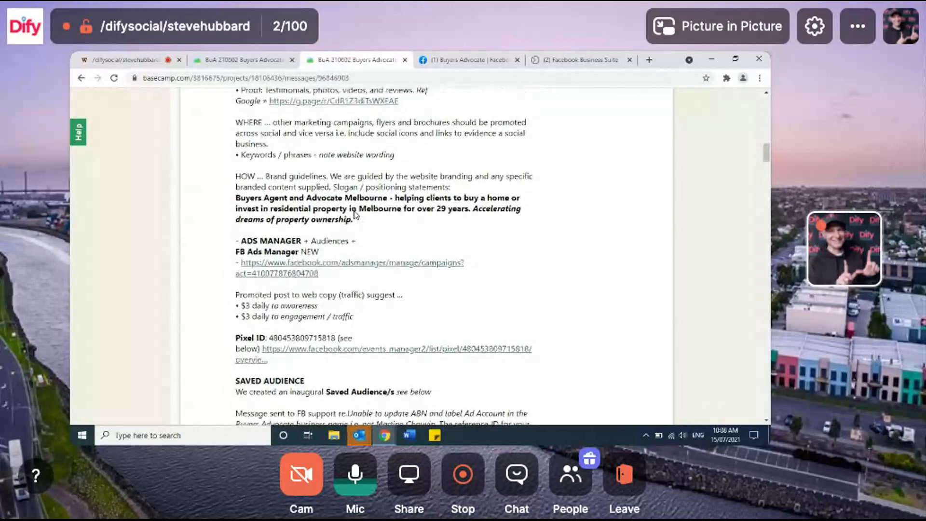
pyautogui.click(315, 274)
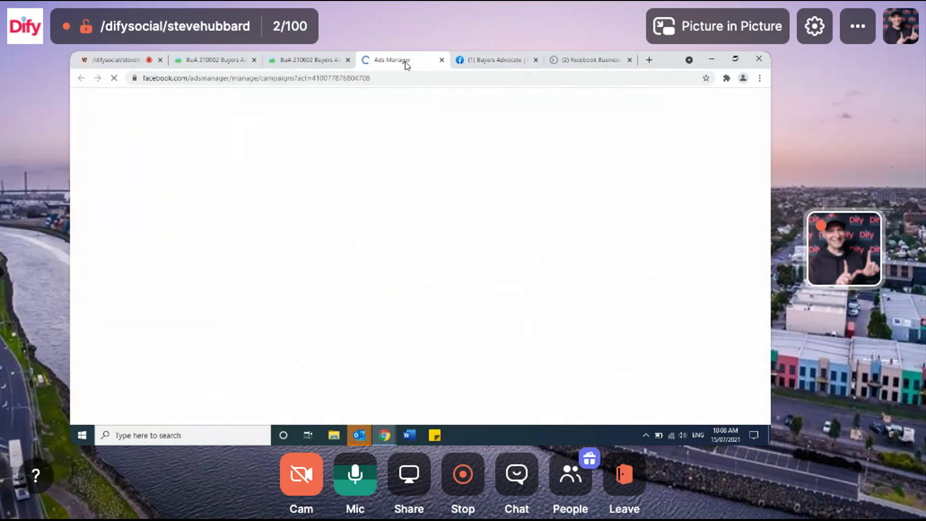
# - Move the Ads Manager tab to the end, close the attribution notice, and open All tools
pyautogui.moveTo(407, 72); pyautogui.dragTo(600, 75)
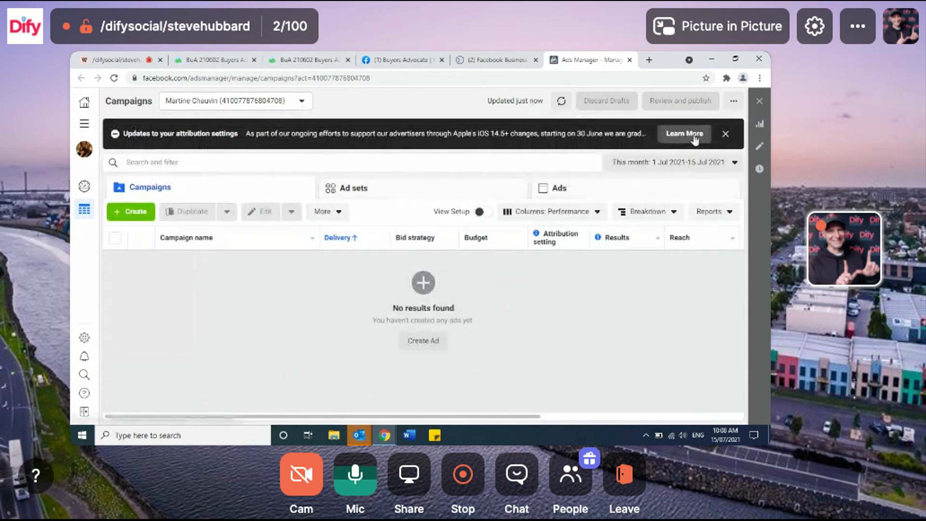
pyautogui.click(727, 135)
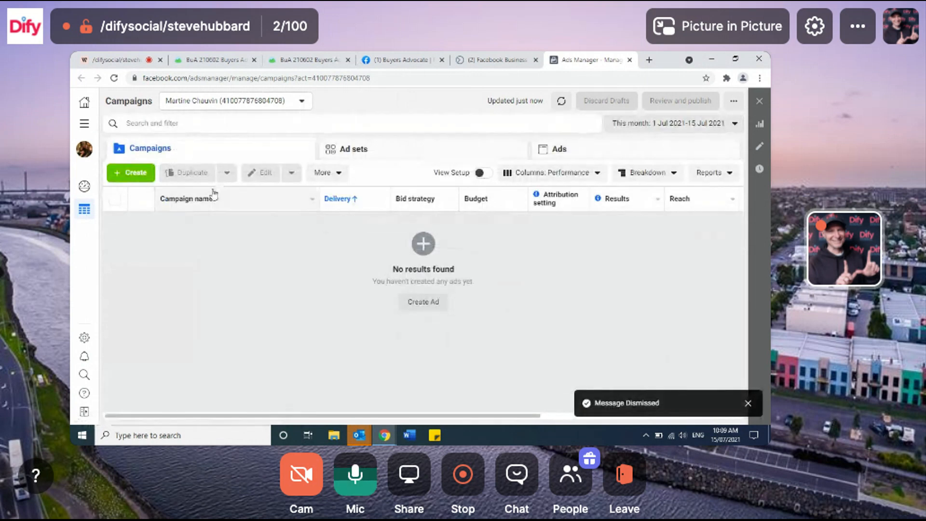
pyautogui.click(84, 126)
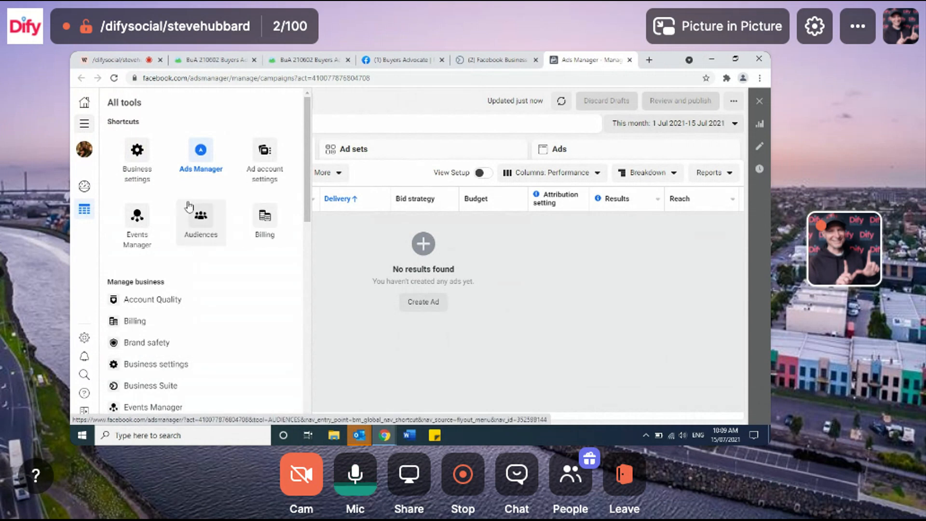
# - Review Business settings, then switch from the business account to your personal account
pyautogui.click(136, 165)
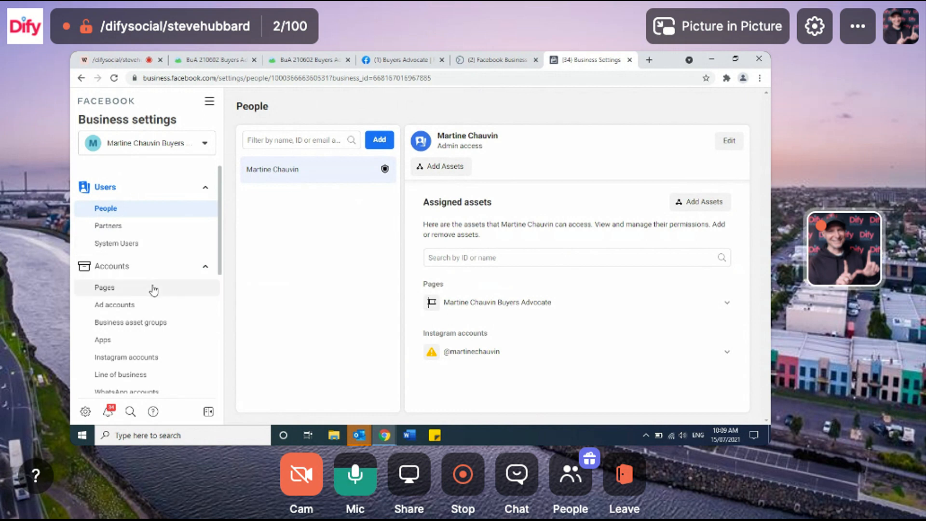
pyautogui.click(203, 145)
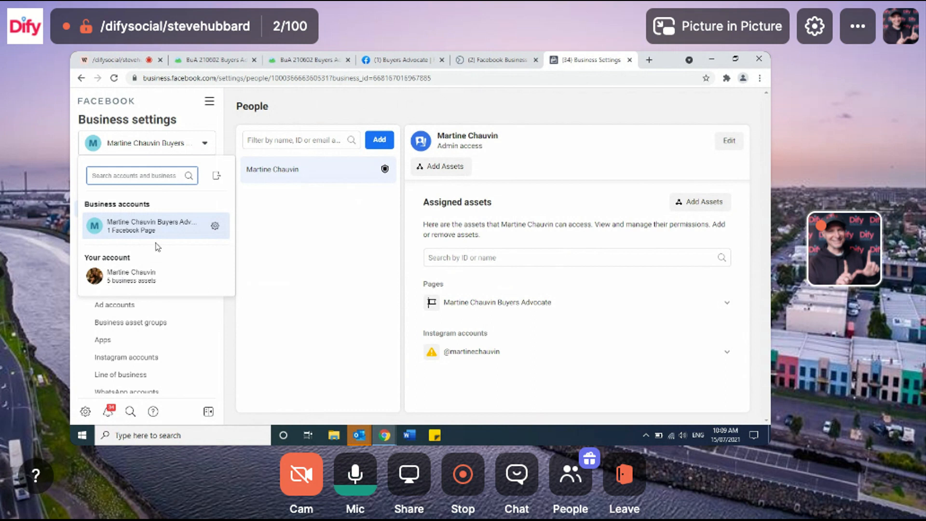
pyautogui.click(138, 278)
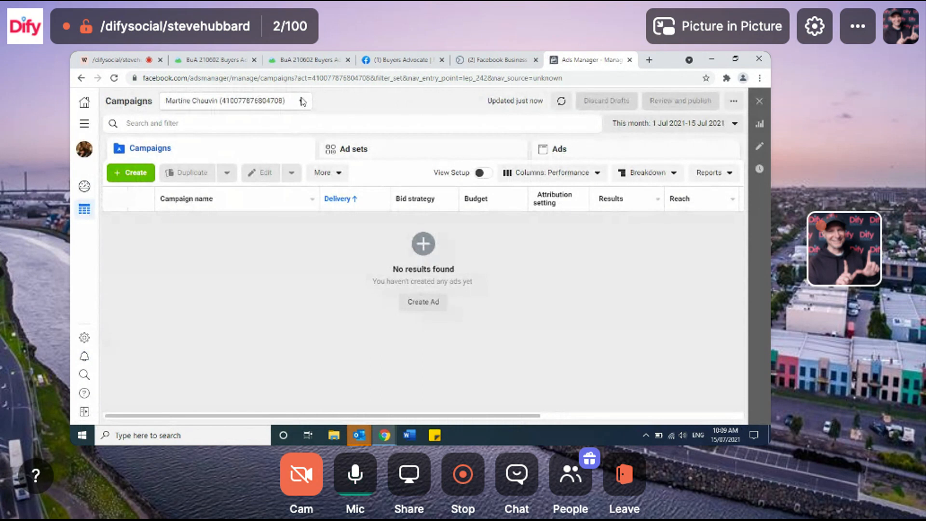
# - Switch to the older ad account showing 18 closed campaigns and select its URL
pyautogui.click(302, 102)
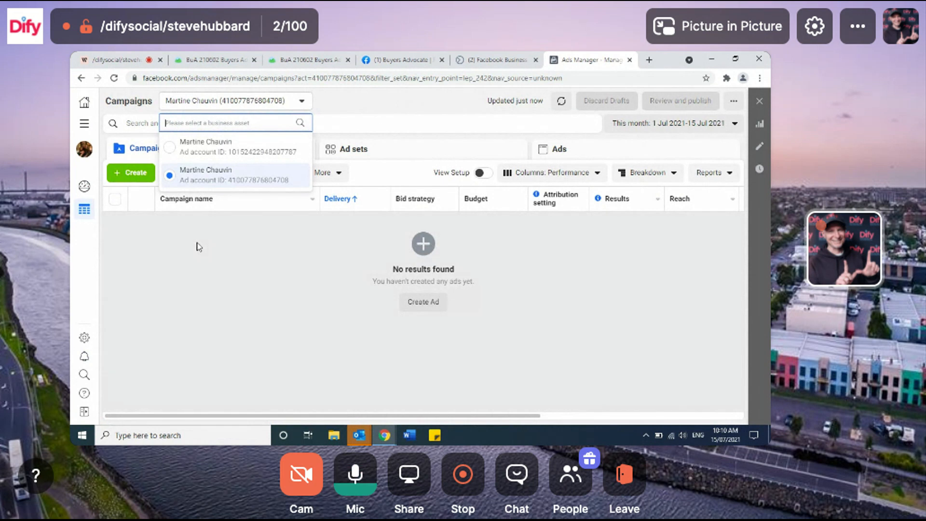
pyautogui.click(237, 153)
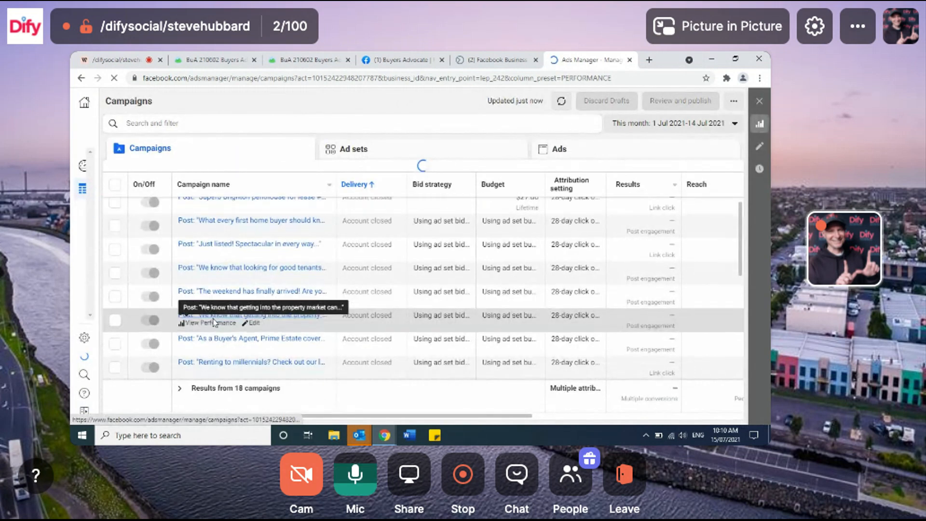
pyautogui.scroll(-5, 214, 322)
pyautogui.scroll(-1, 216, 323)
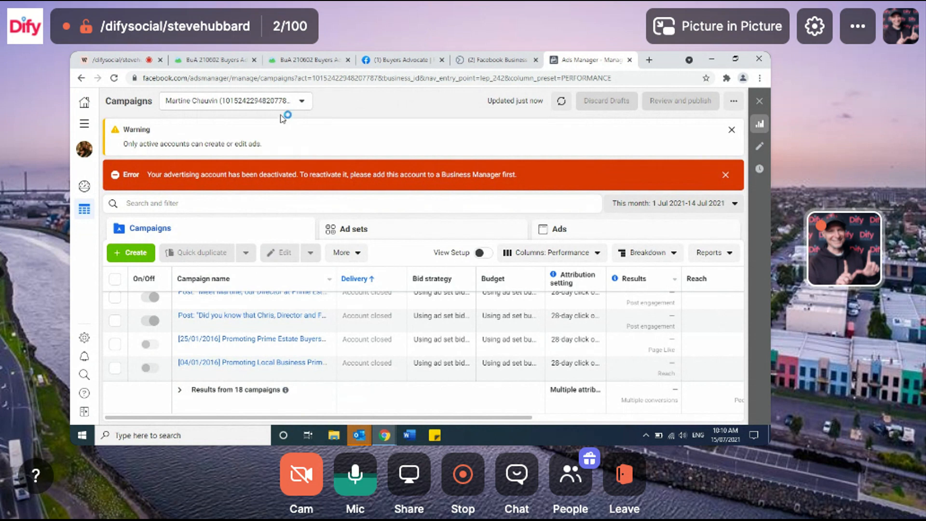
pyautogui.click(390, 80)
pyautogui.hotkey('ctrl', 'c')
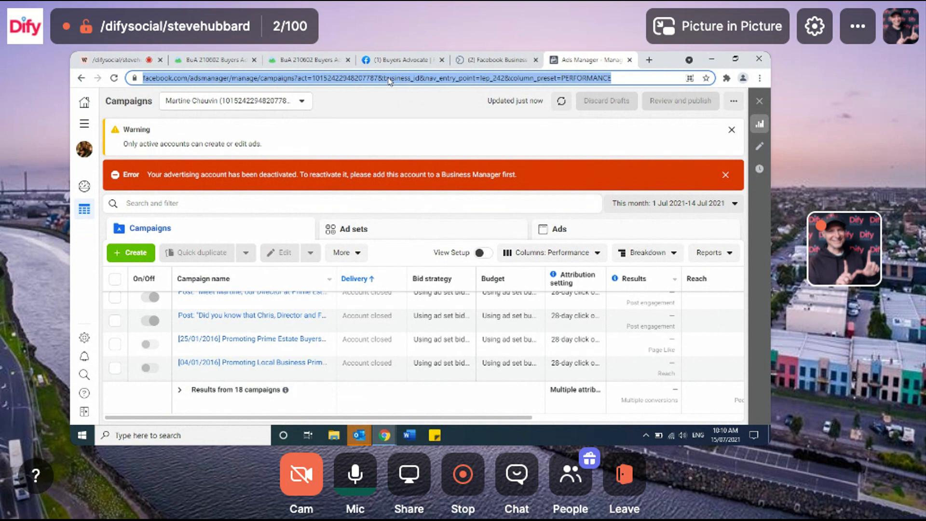
# - Add an 'Old Ad Acc -' line with the old account's Ads Manager link to the comment
pyautogui.click(314, 60)
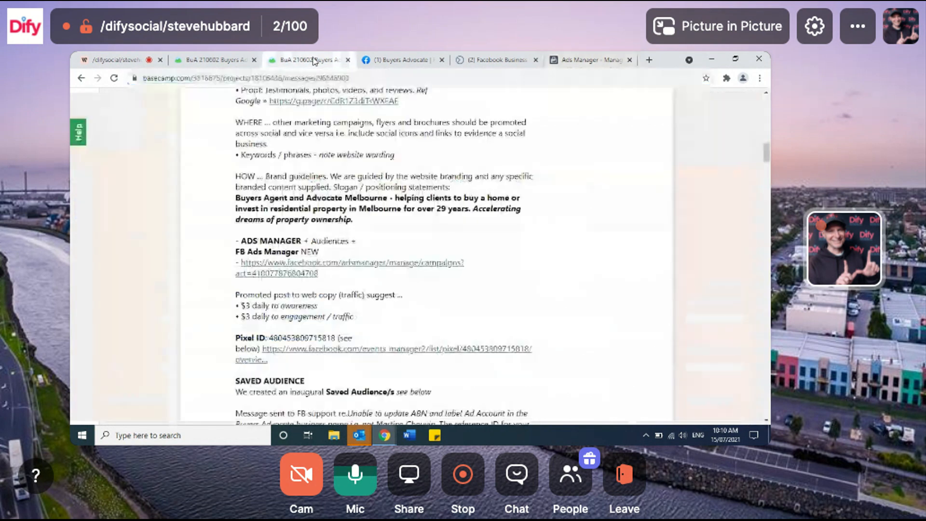
pyautogui.scroll(10, 334, 270)
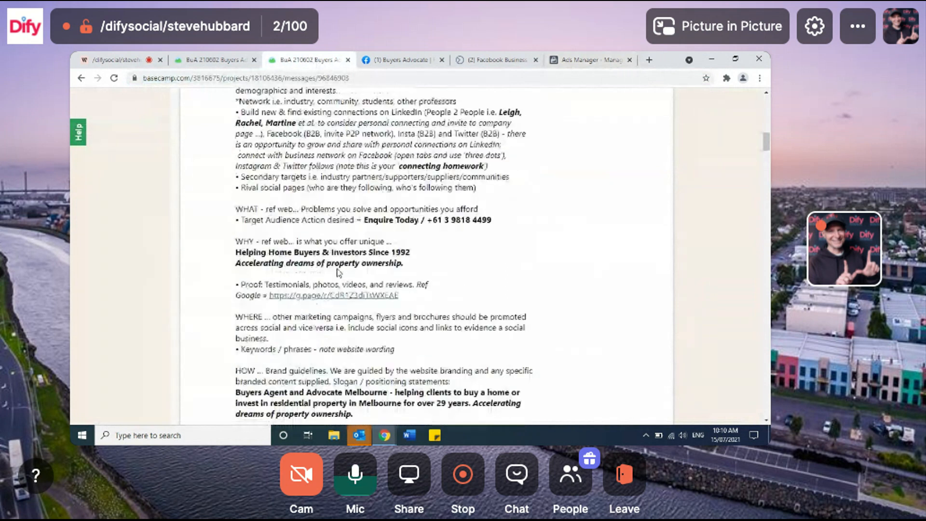
pyautogui.rightClick(259, 246)
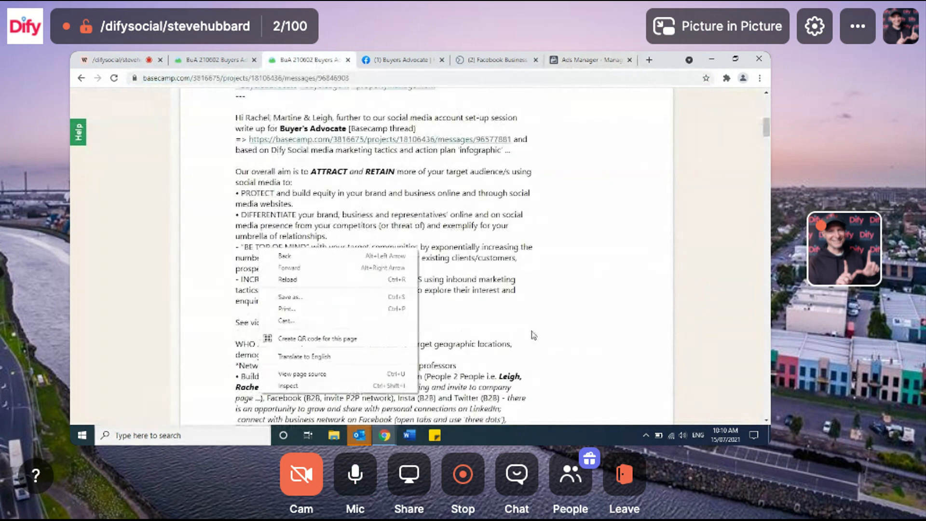
pyautogui.moveTo(769, 128); pyautogui.dragTo(769, 403)
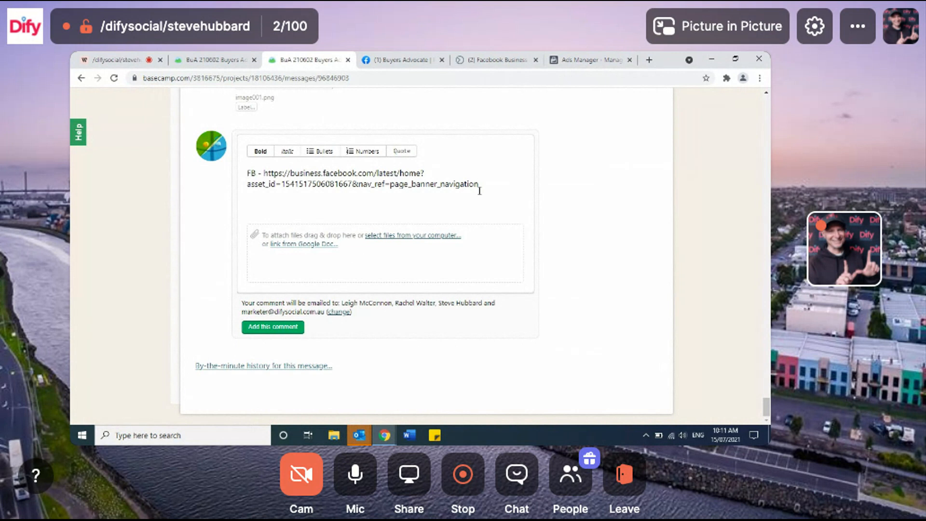
pyautogui.write('oLD -')
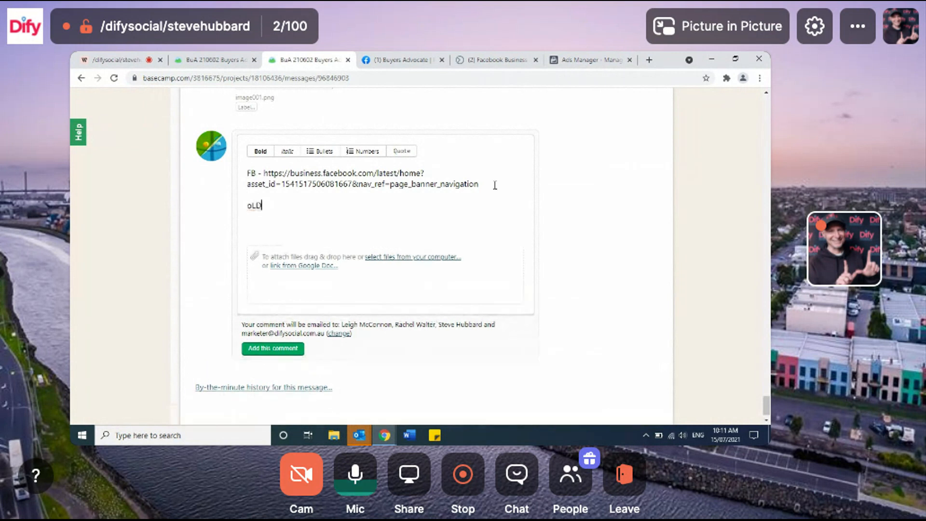
pyautogui.press('BackSpace')
pyautogui.press('BackSpace')
pyautogui.press('BackSpace')
pyautogui.write('Old')
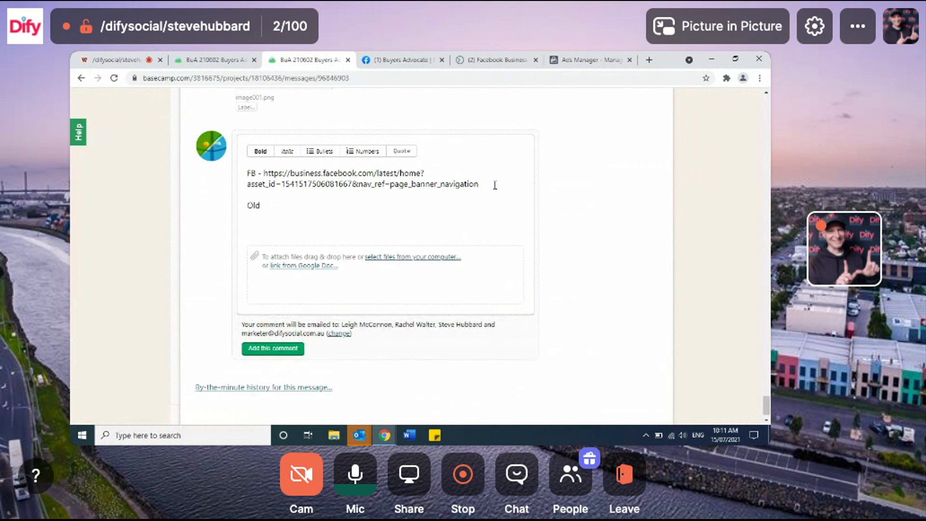
pyautogui.write(' Ad Acc -')
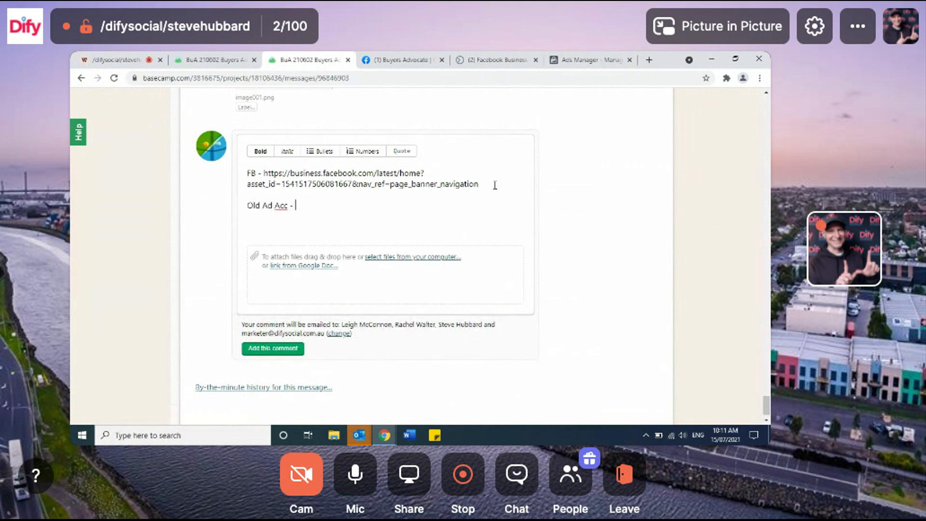
pyautogui.hotkey('ctrl', 'v')
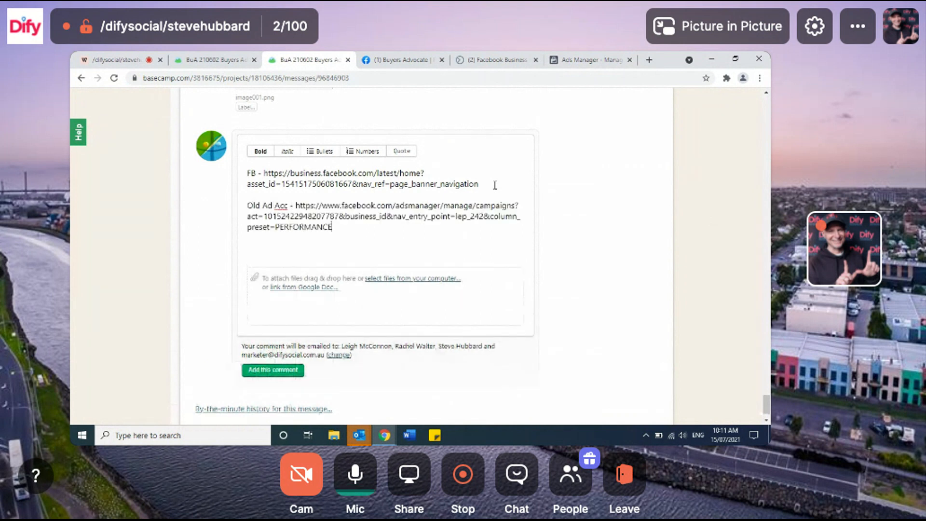
pyautogui.press('Return')
pyautogui.press('Return')
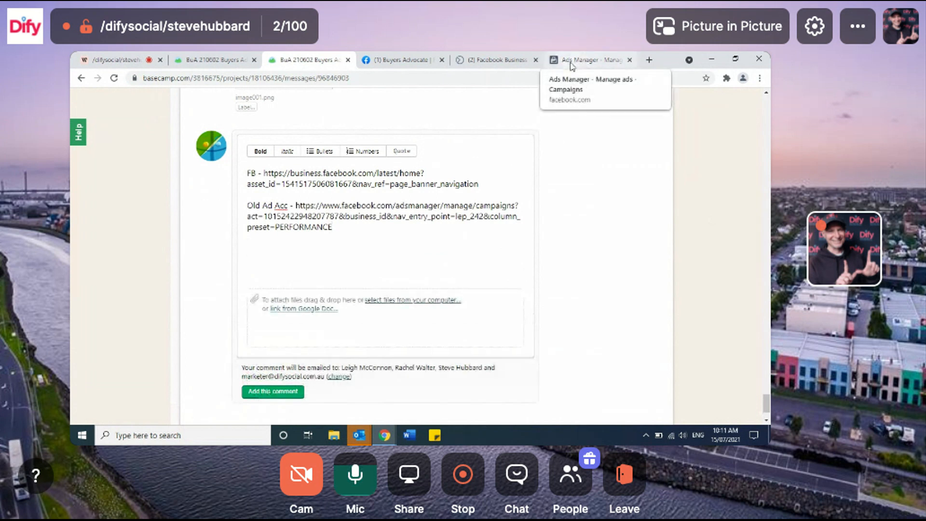
# - Begin the next comment line with the label 'New Ad Acc -'
pyautogui.write('n')
pyautogui.press('Left')
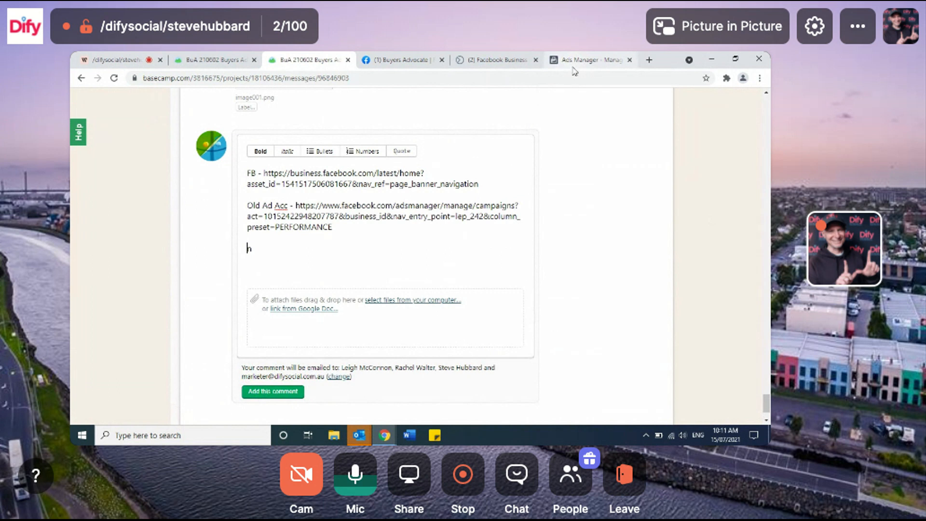
pyautogui.press('BackSpace')
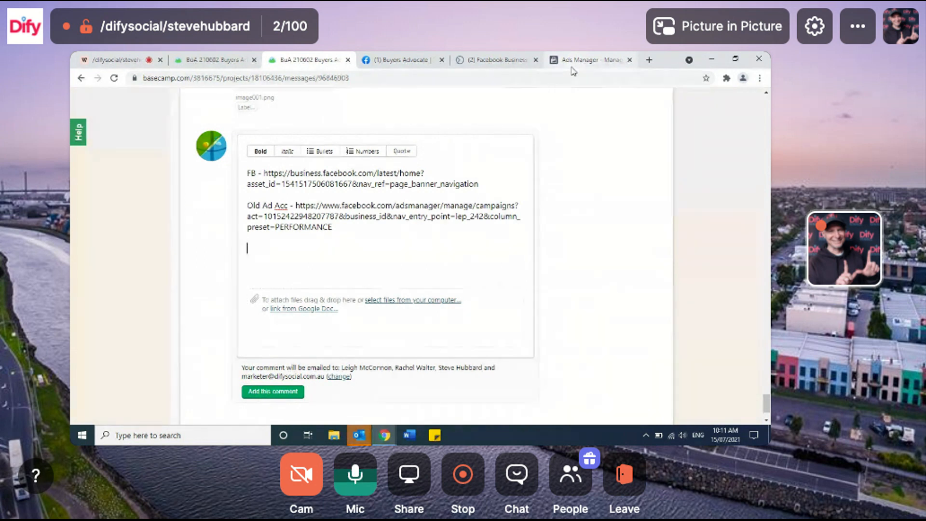
pyautogui.write('ne')
pyautogui.press('BackSpace')
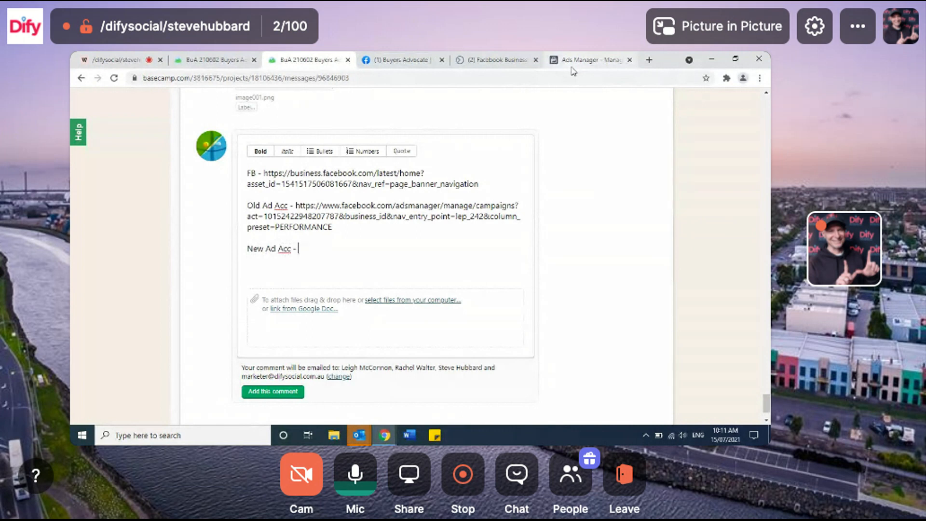
pyautogui.click(602, 64)
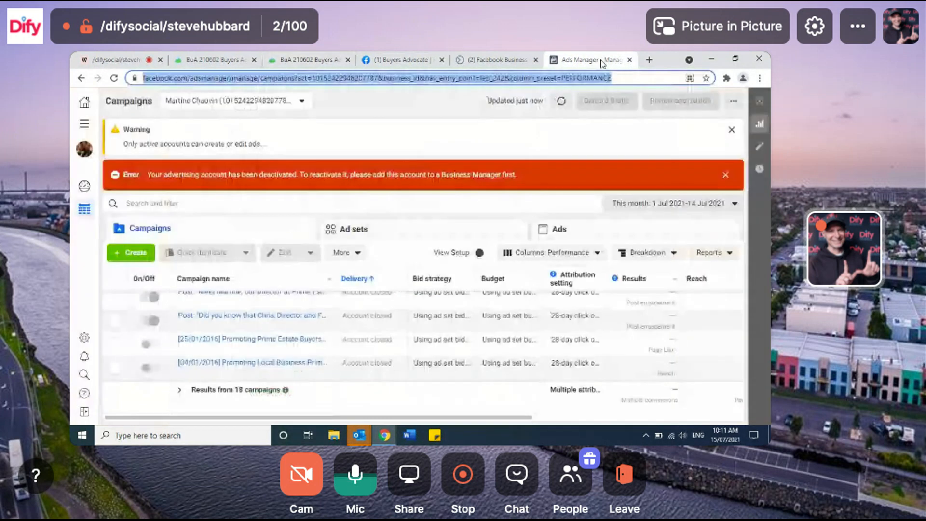
# - Switch Ads Manager to the newer ad account and select its page URL
pyautogui.click(301, 102)
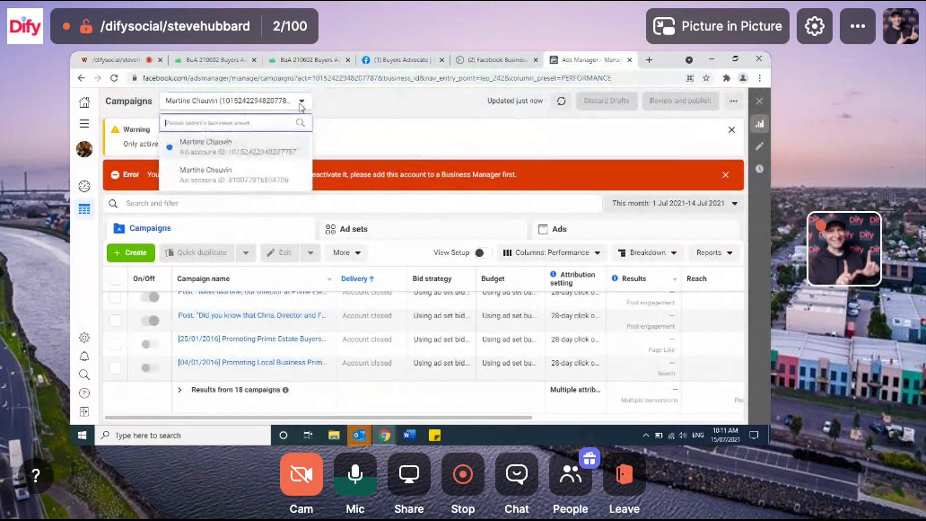
pyautogui.click(252, 183)
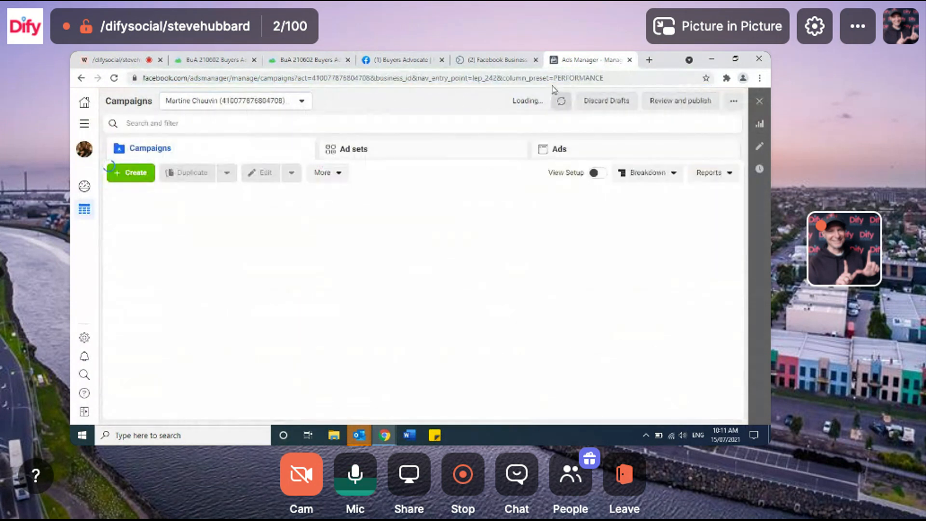
pyautogui.click(555, 81)
pyautogui.hotkey('ctrl', 'c')
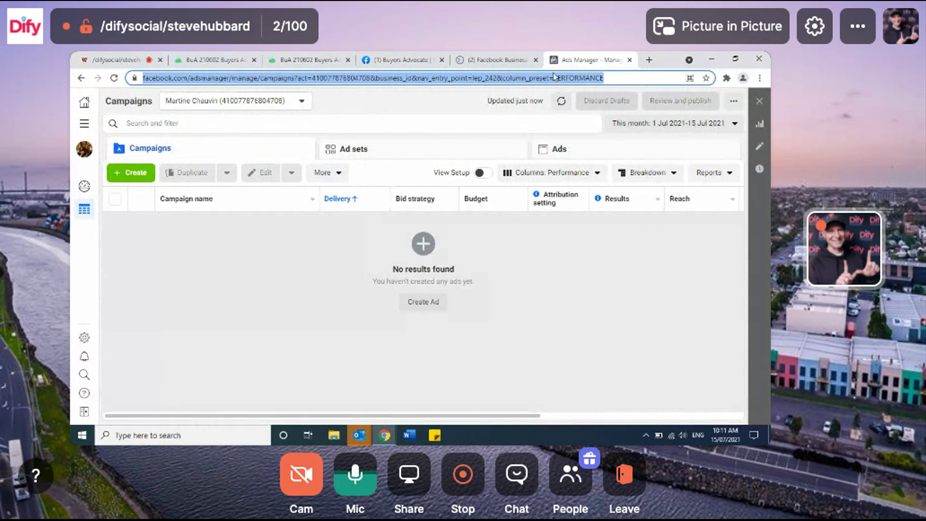
# - Paste the new account's link after 'New Ad Acc -', then open All tools in Ads Manager
pyautogui.click(309, 61)
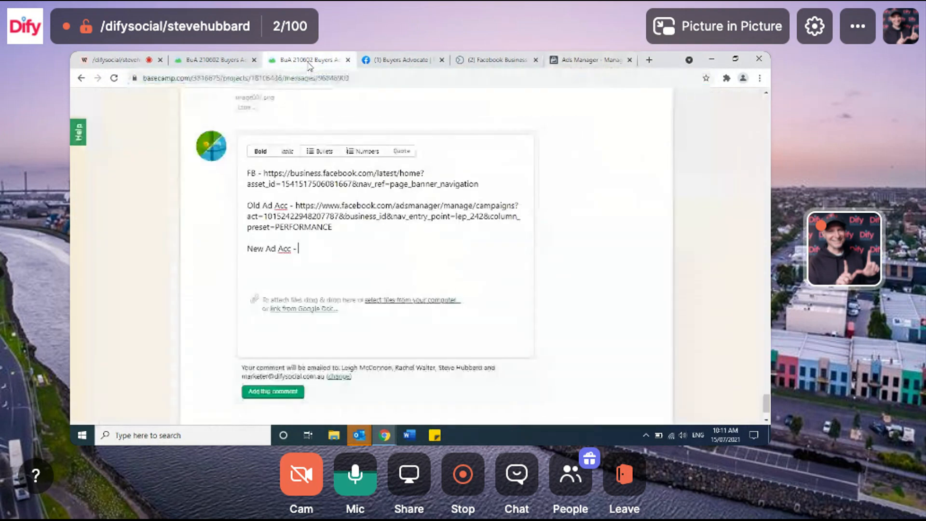
pyautogui.hotkey('ctrl', 'v')
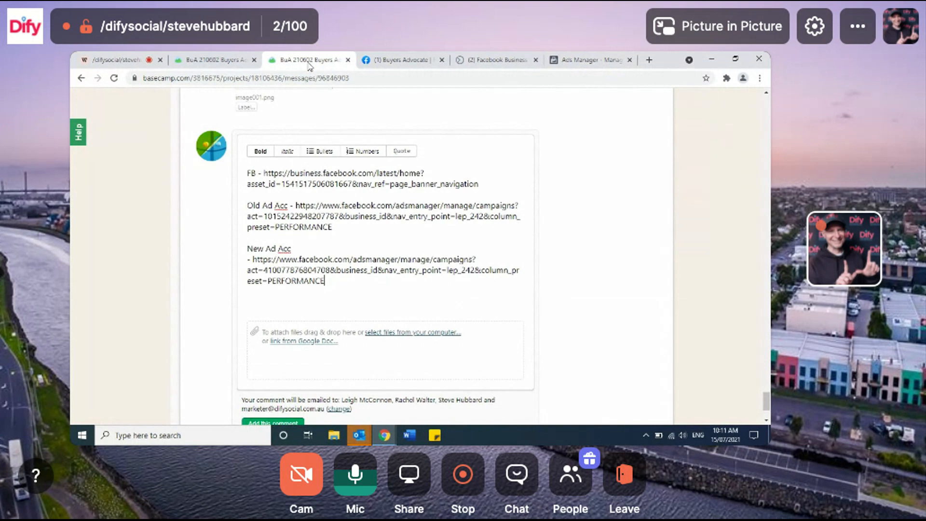
pyautogui.click(571, 63)
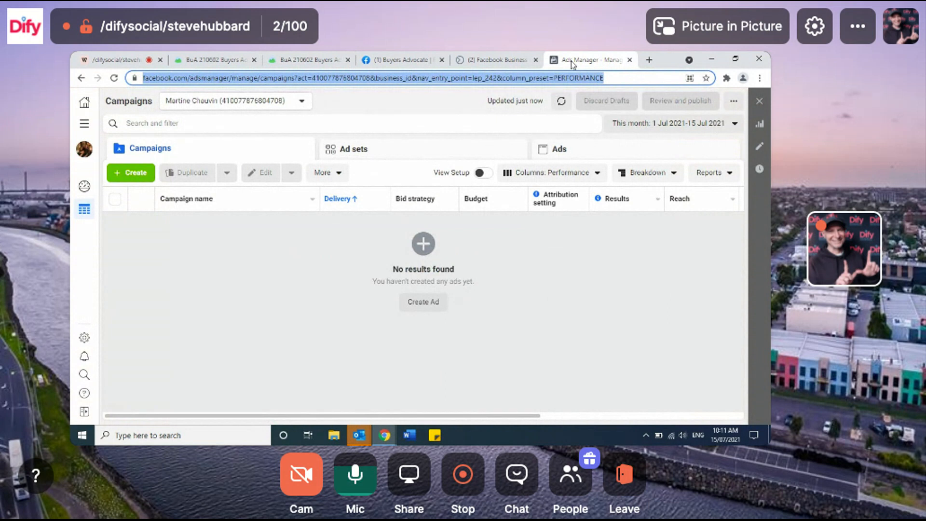
pyautogui.click(86, 125)
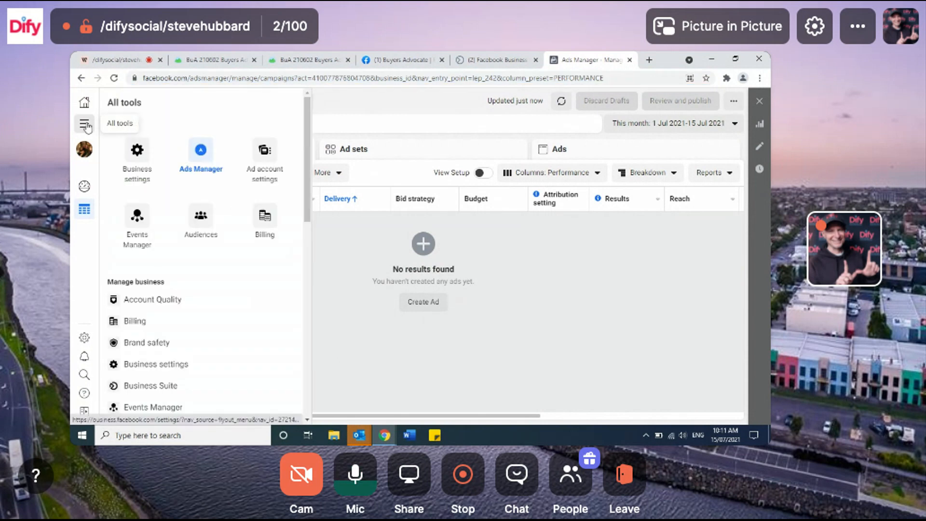
# - Open the Buyers Advocate pixel in Events Manager and select its page URL
pyautogui.click(137, 223)
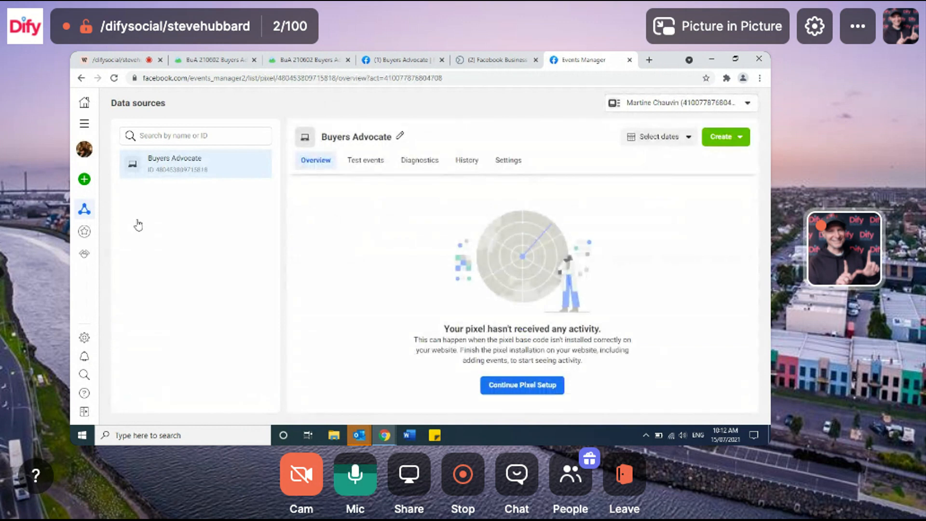
pyautogui.click(367, 78)
pyautogui.hotkey('ctrl', 'c')
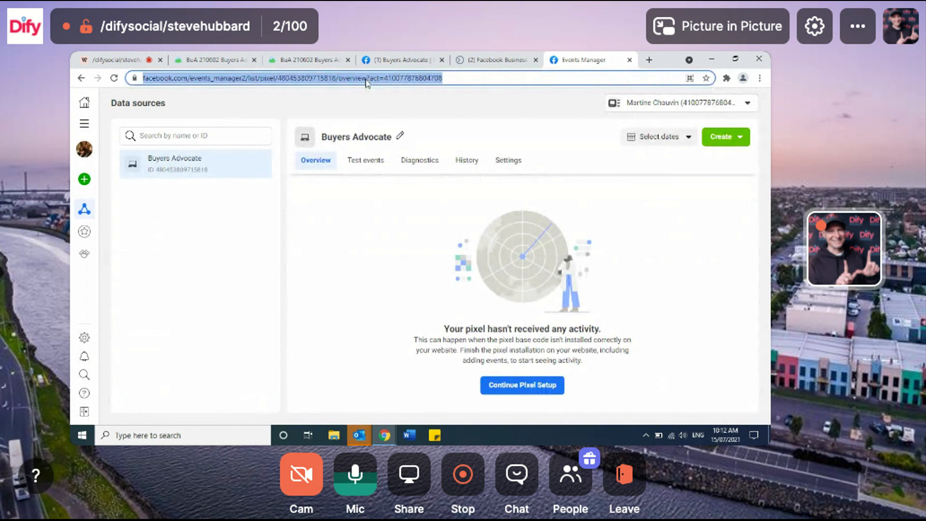
pyautogui.click(296, 61)
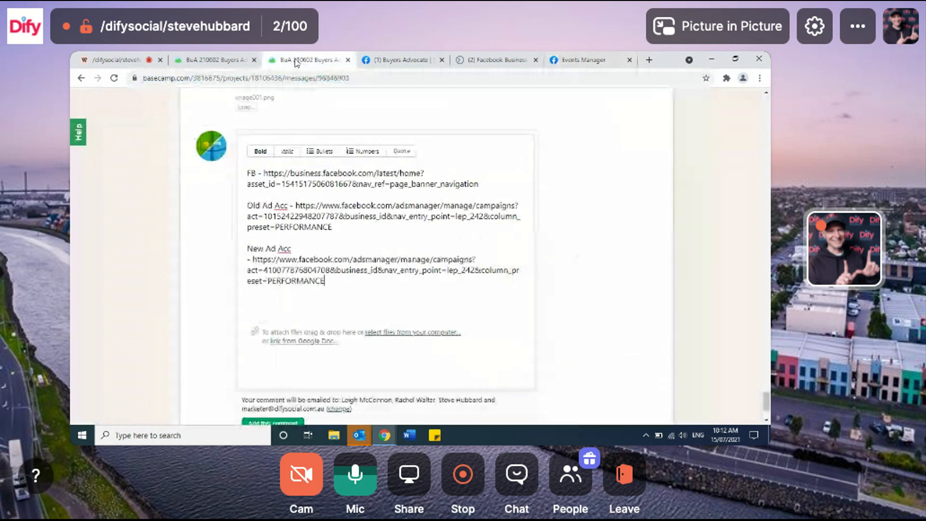
# - Add a 'New Pixel -' line with the pasted pixel Events Manager link to the comment
pyautogui.press('Return')
pyautogui.press('Return')
pyautogui.write('Ne')
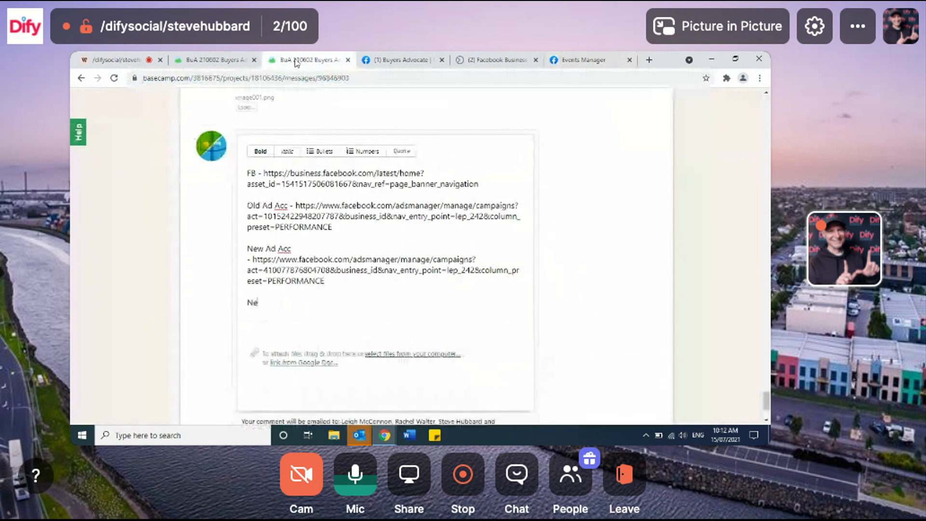
pyautogui.write('w Pixe')
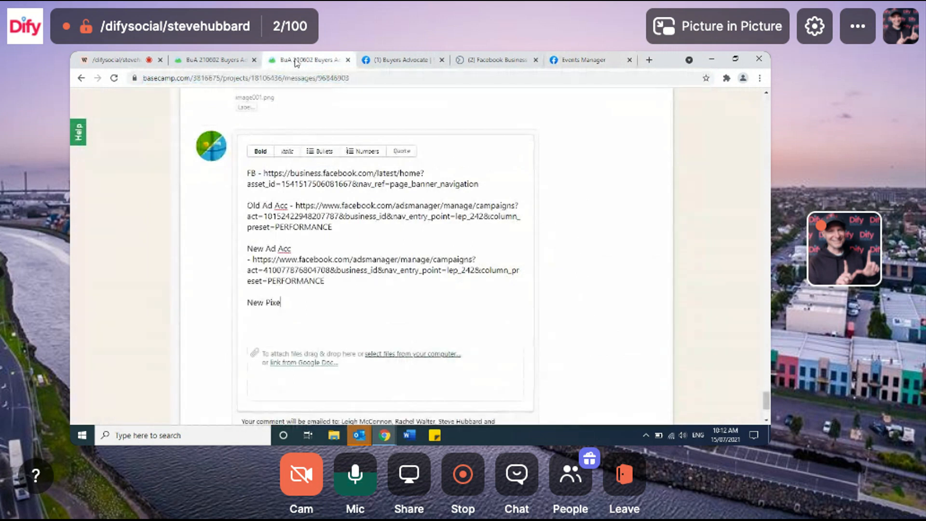
pyautogui.write('l -')
pyautogui.hotkey('ctrl', 'v')
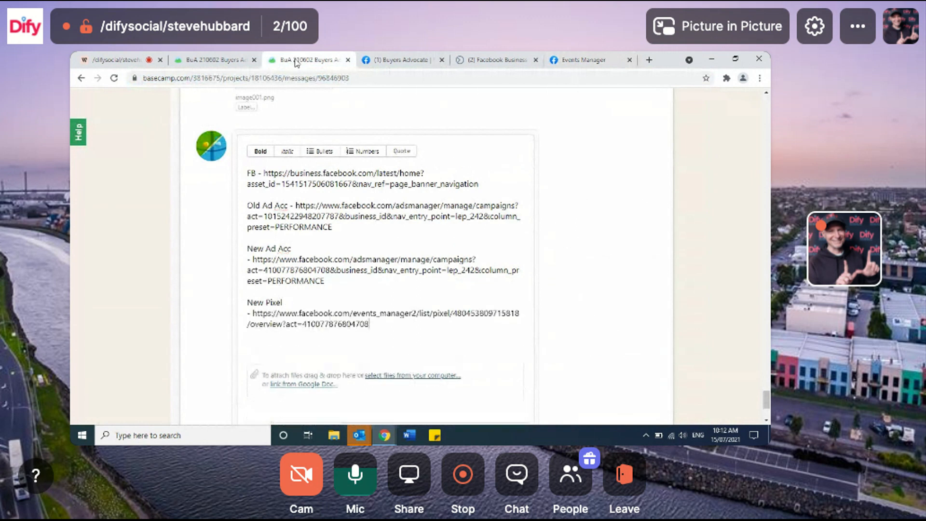
pyautogui.press('Return')
pyautogui.press('Return')
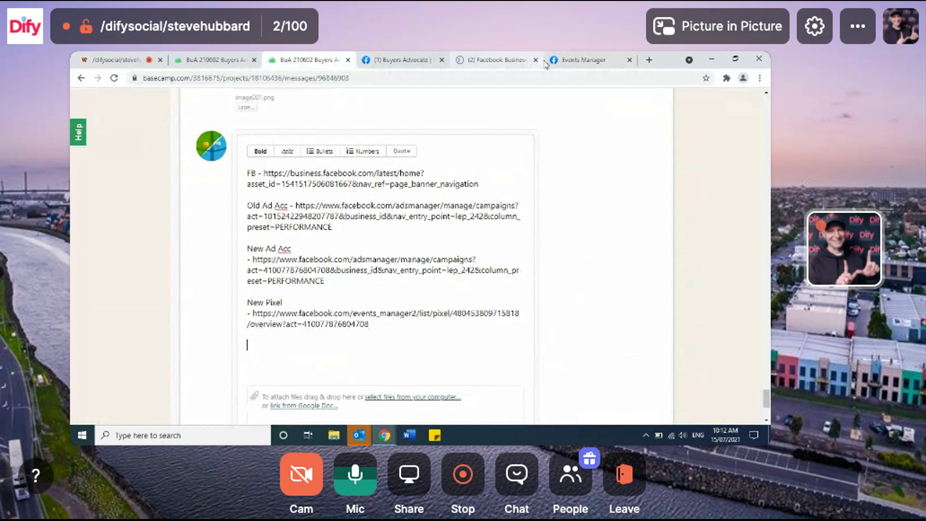
pyautogui.click(570, 62)
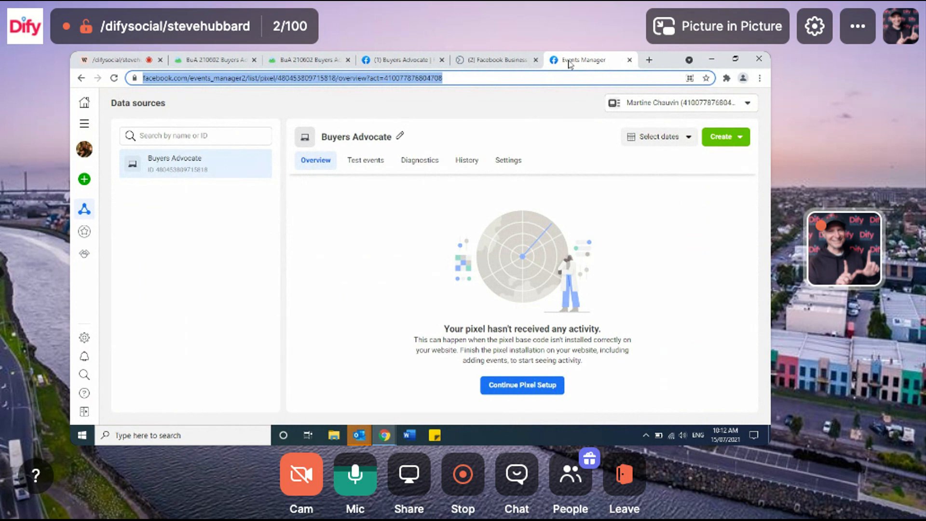
# - Open the Ads Manager Audiences page listing '2021 Buyers Advocate' and select its address
pyautogui.moveTo(570, 65); pyautogui.dragTo(485, 61)
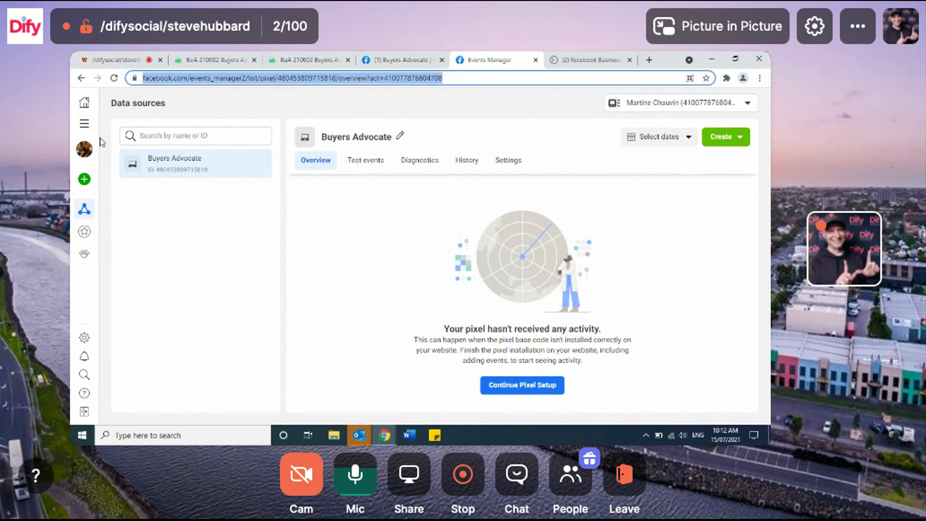
pyautogui.click(84, 125)
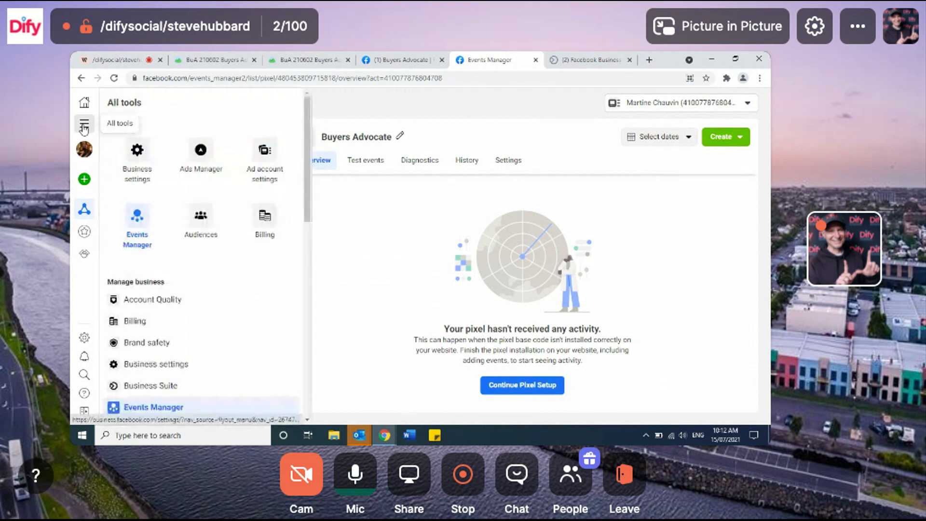
pyautogui.click(202, 226)
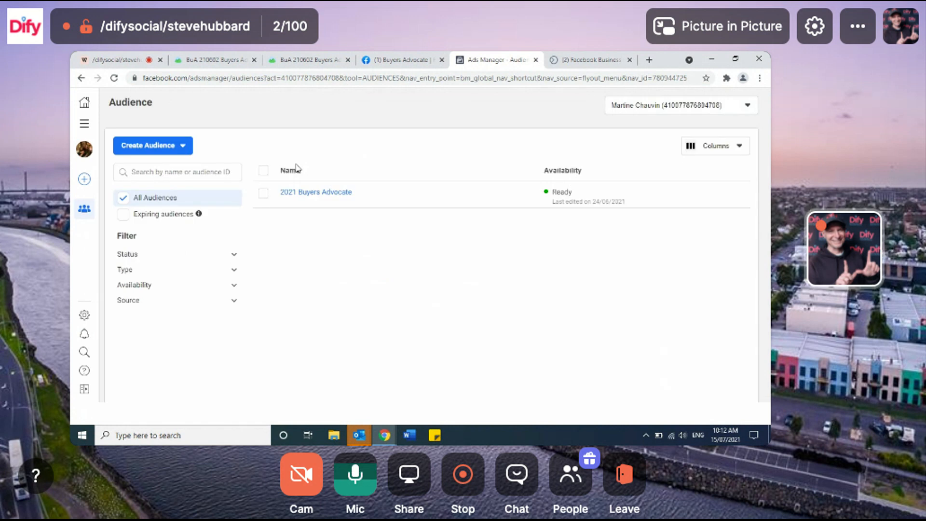
pyautogui.click(406, 80)
pyautogui.hotkey('ctrl', 'c')
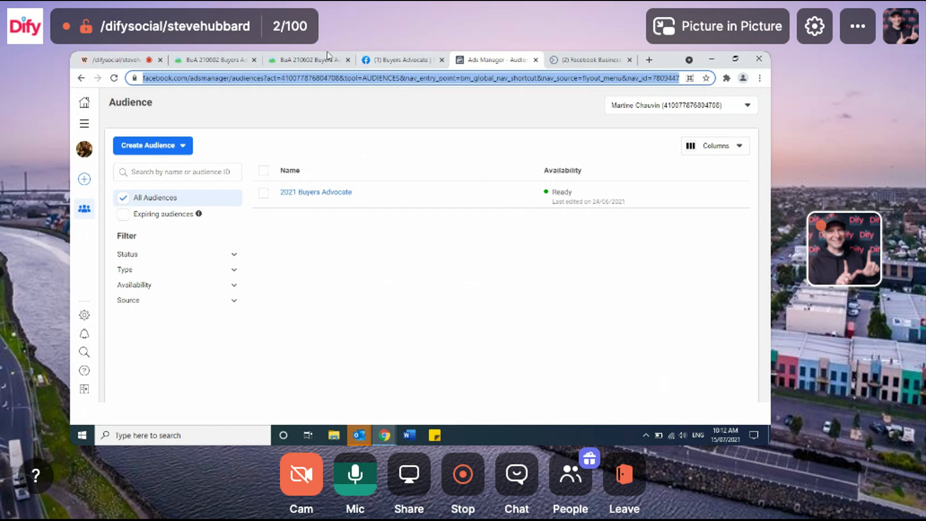
pyautogui.click(294, 60)
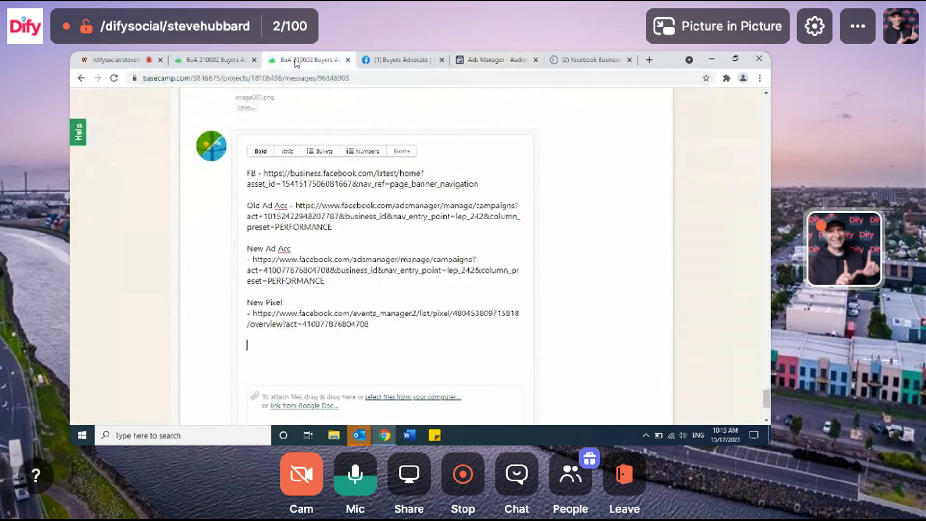
# - Fix the typo and add a 'New Saved Audience -' line with the pasted audiences link
pyautogui.press('BackSpace')
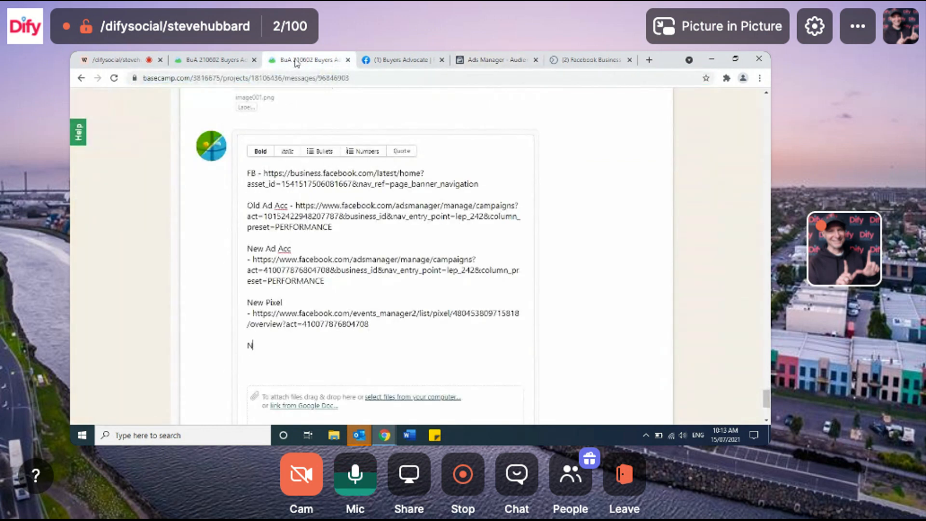
pyautogui.write('aved Audien')
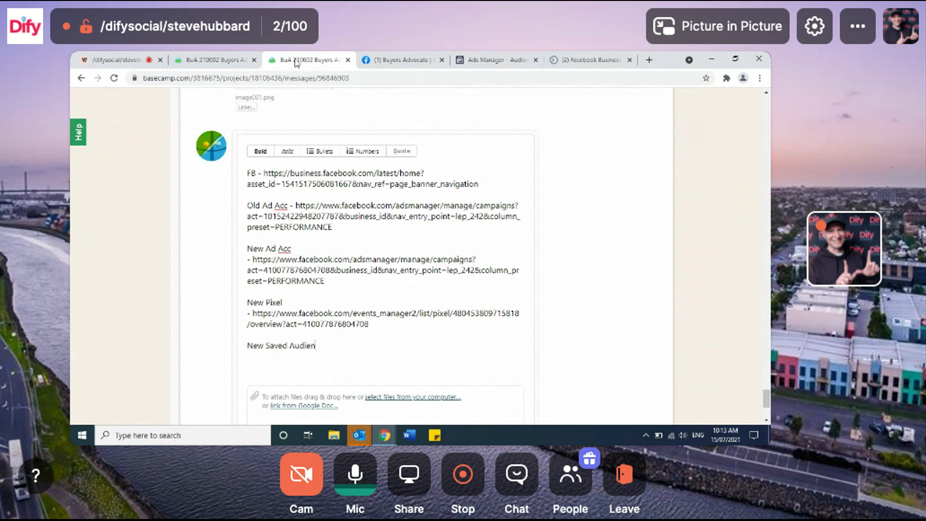
pyautogui.write('ce -')
pyautogui.hotkey('ctrl', 'v')
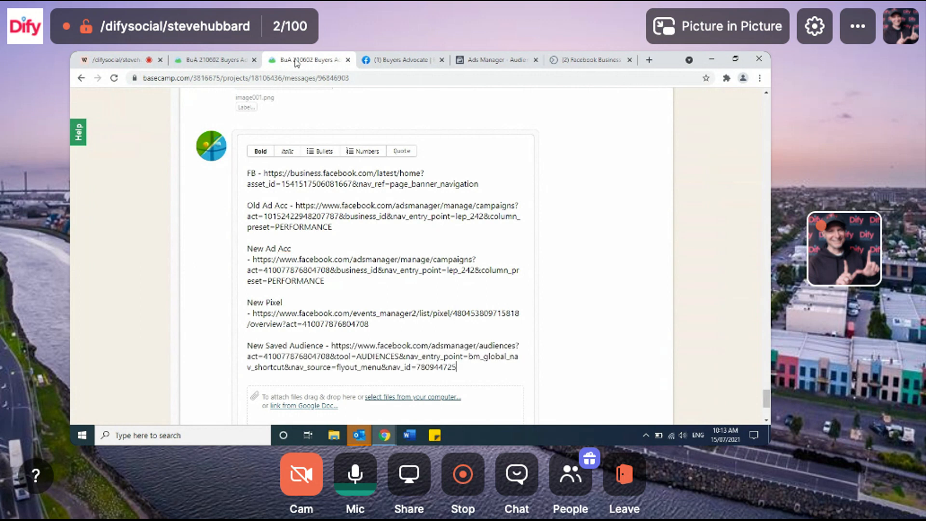
pyautogui.press('Return')
pyautogui.press('Return')
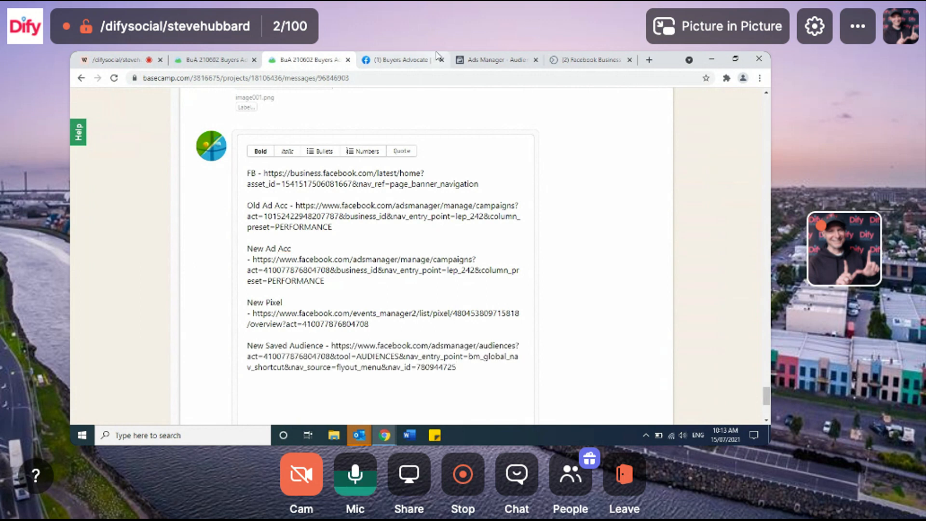
# - Go from Business Suite to the Buyers Advocate Page and open its Settings at Page roles
pyautogui.click(565, 63)
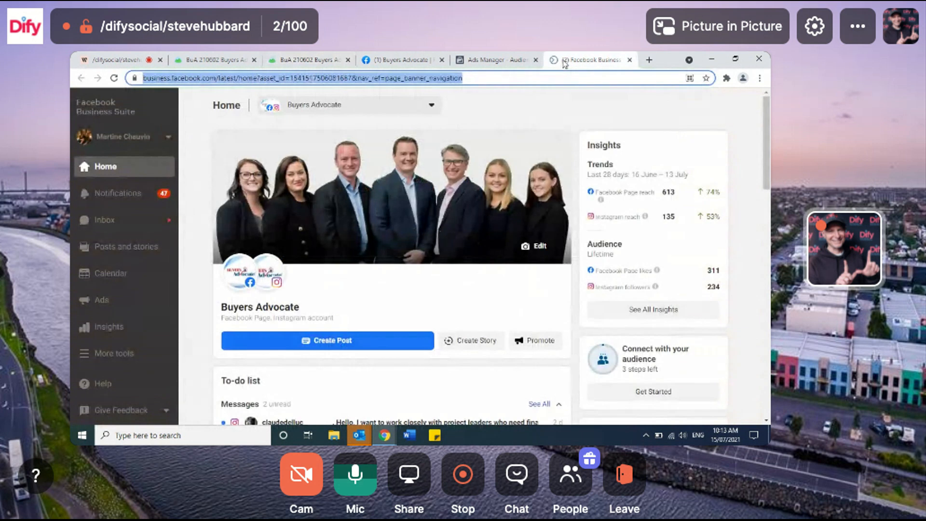
pyautogui.click(390, 62)
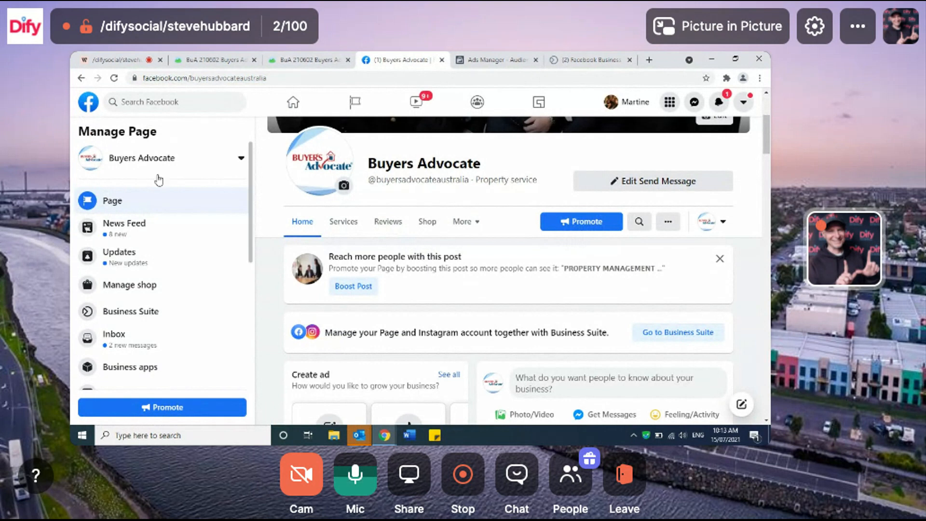
pyautogui.scroll(-5, 130, 311)
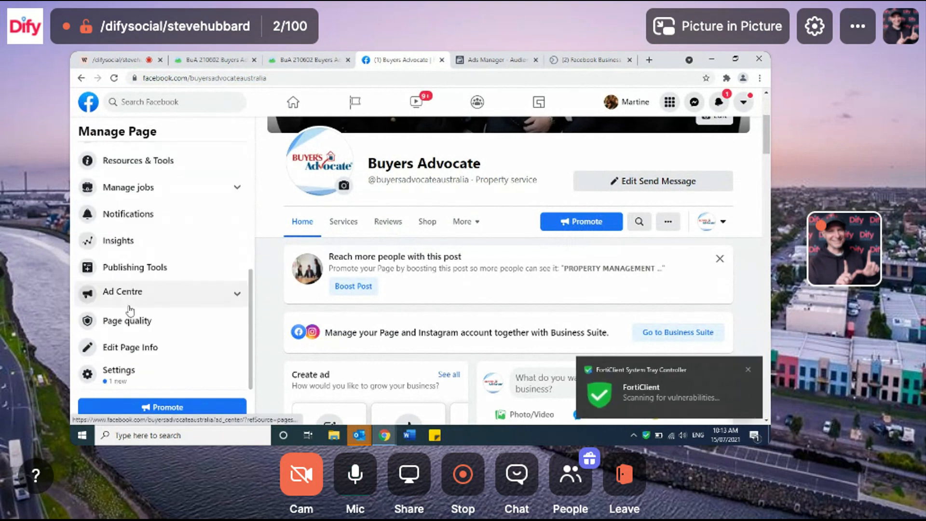
pyautogui.scroll(-1, 129, 309)
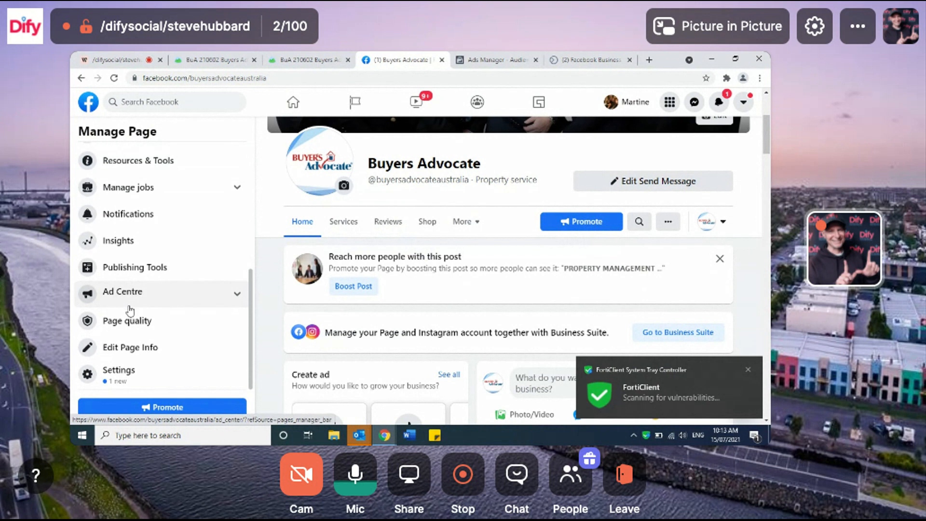
pyautogui.click(125, 370)
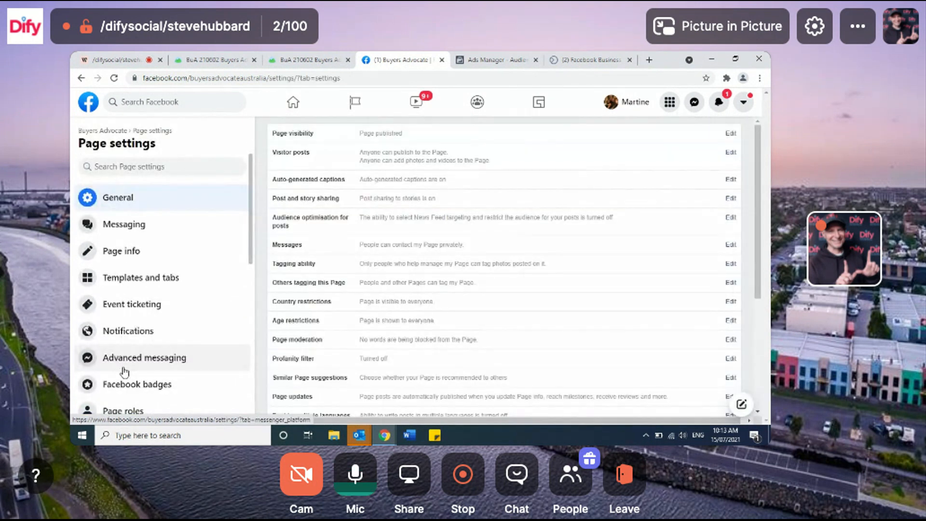
pyautogui.scroll(-1, 373, 310)
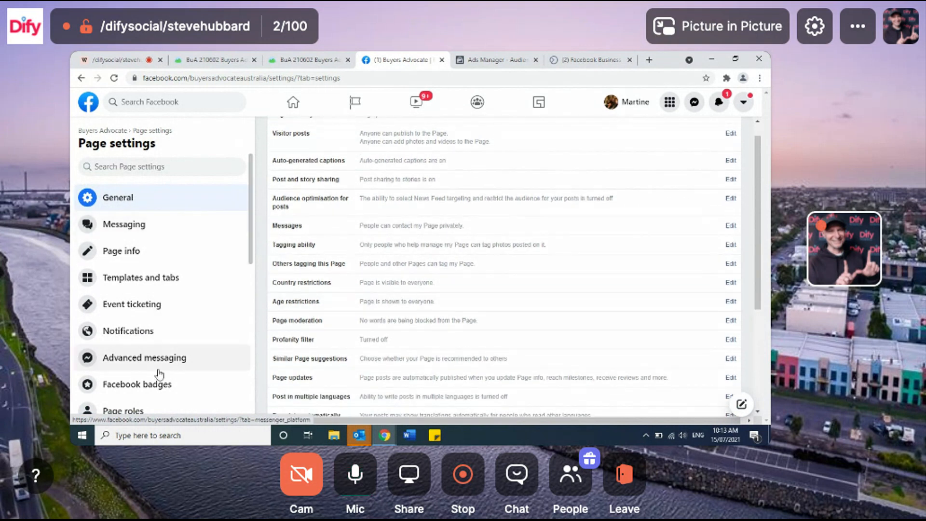
pyautogui.scroll(-3, 159, 373)
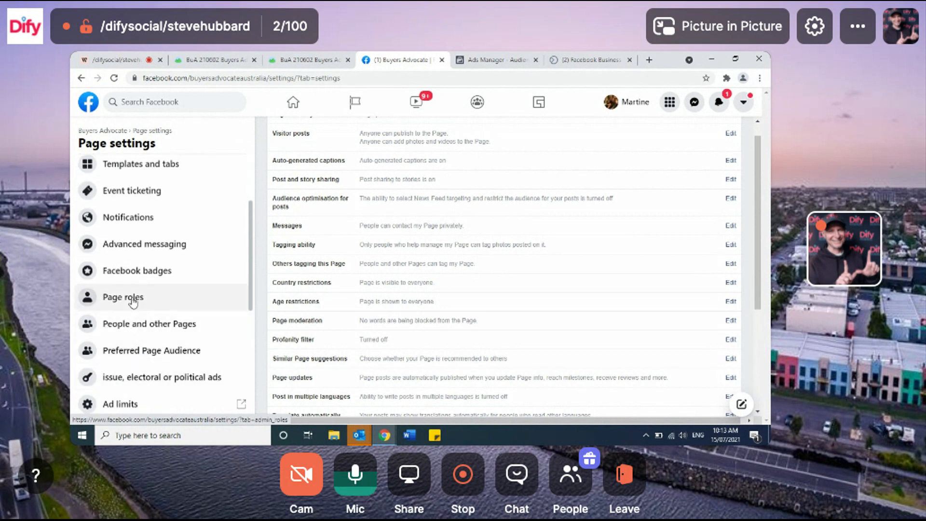
pyautogui.click(133, 301)
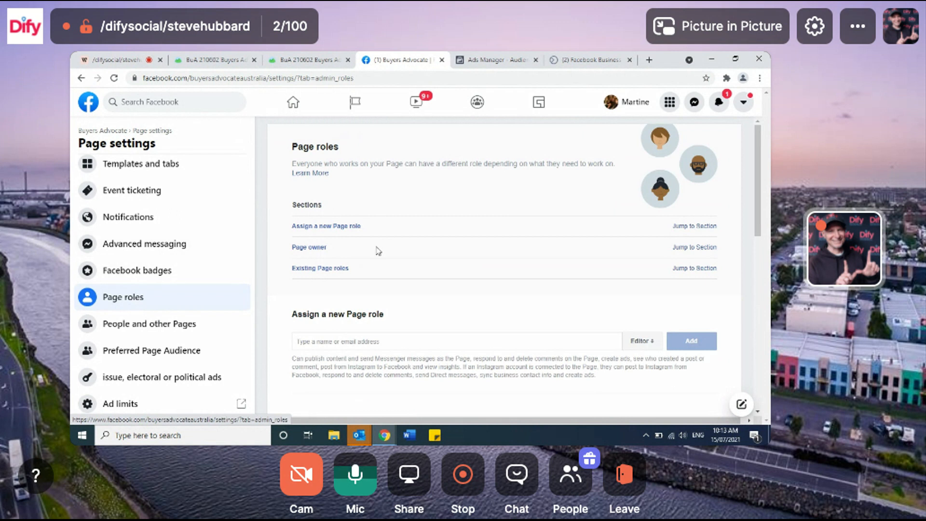
# - Find the Page owner section in Page roles and select the owning business's ID number
pyautogui.scroll(-4, 378, 251)
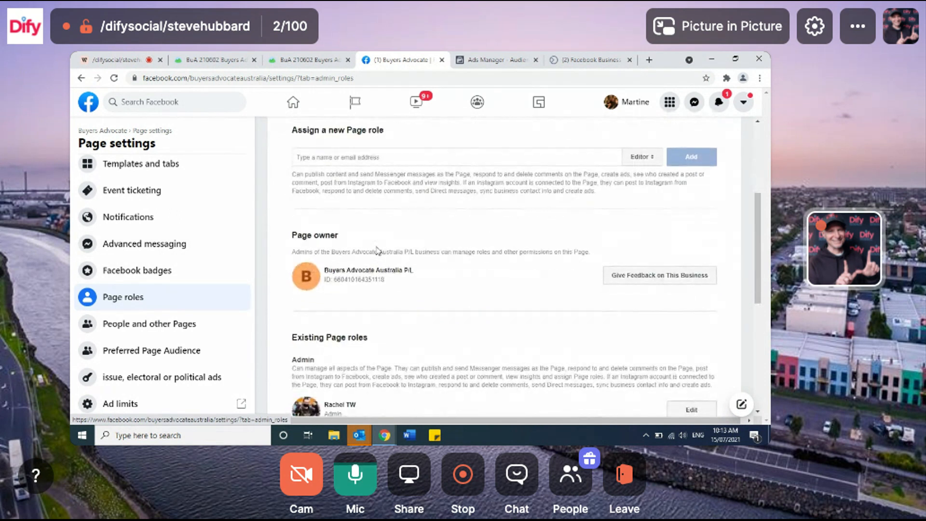
pyautogui.scroll(-4, 377, 251)
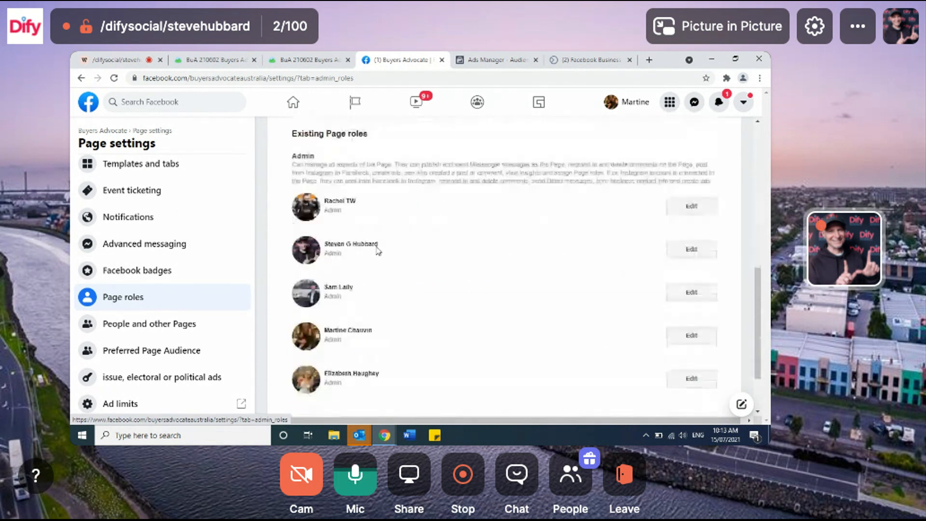
pyautogui.scroll(2, 378, 250)
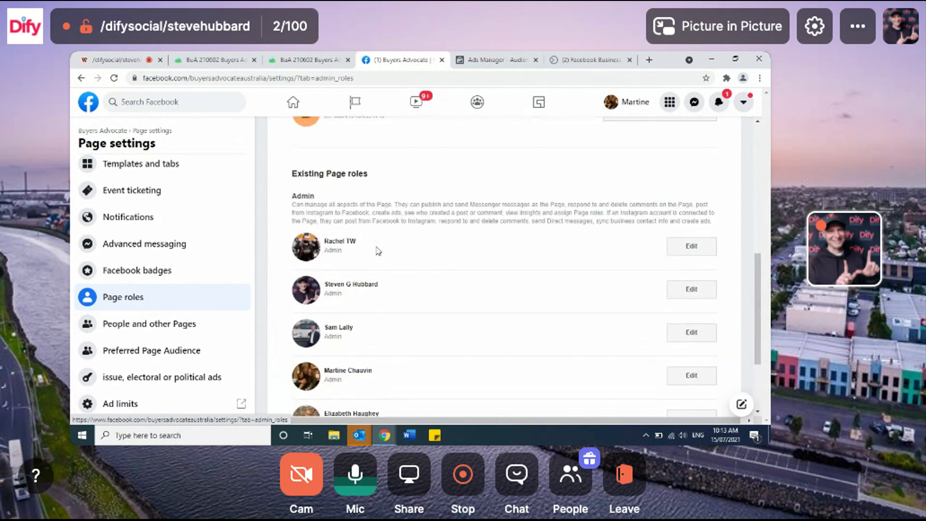
pyautogui.scroll(3, 378, 251)
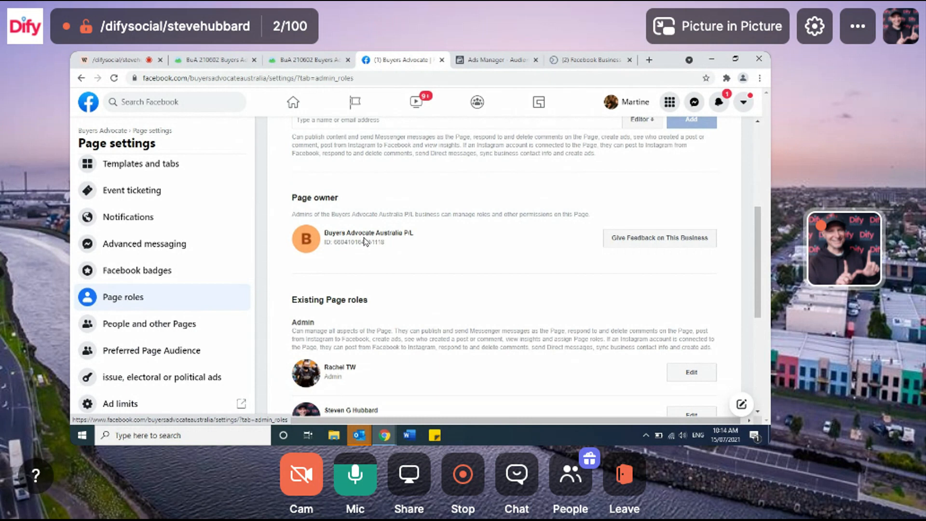
pyautogui.scroll(-2, 365, 241)
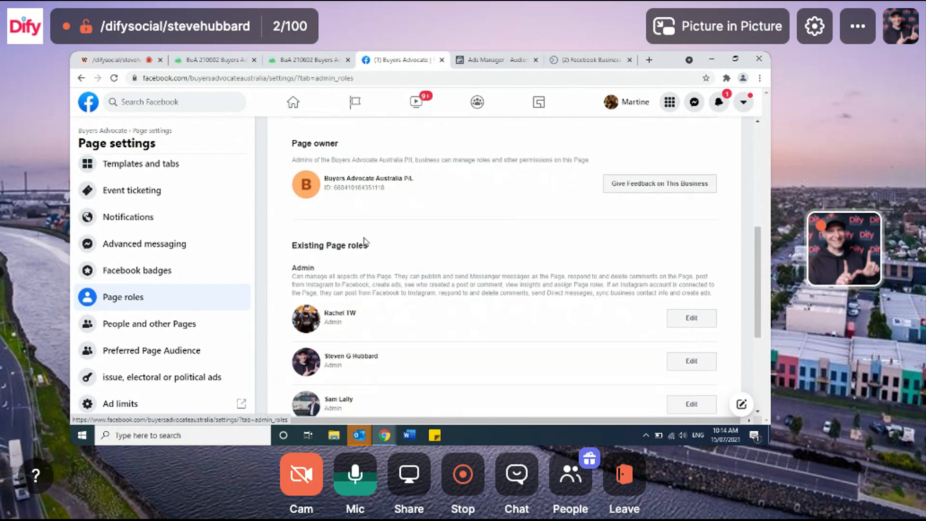
pyautogui.scroll(-1, 365, 241)
pyautogui.scroll(-3, 365, 241)
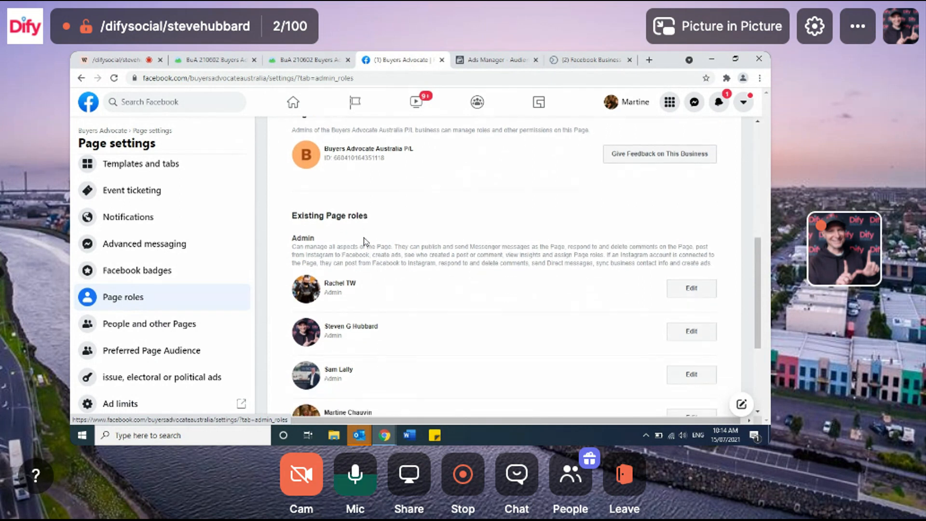
pyautogui.scroll(4, 365, 242)
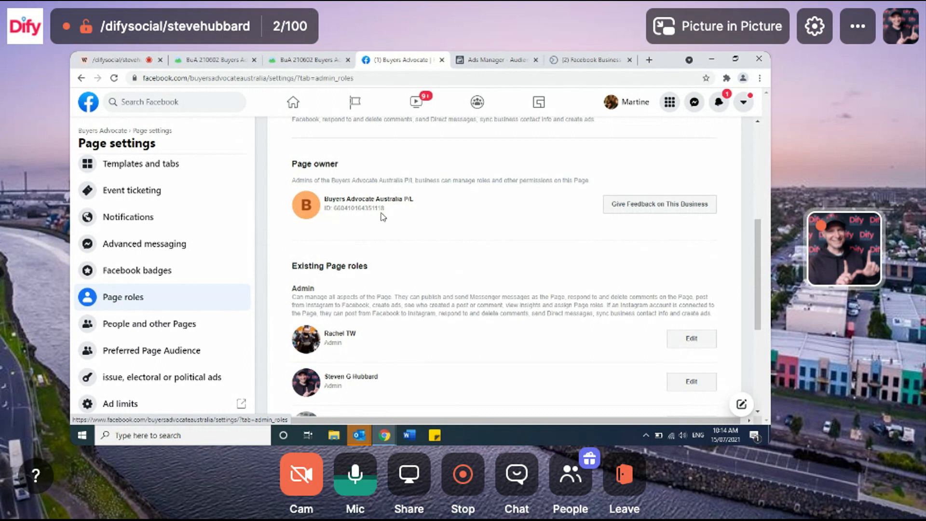
pyautogui.moveTo(385, 208); pyautogui.dragTo(334, 208)
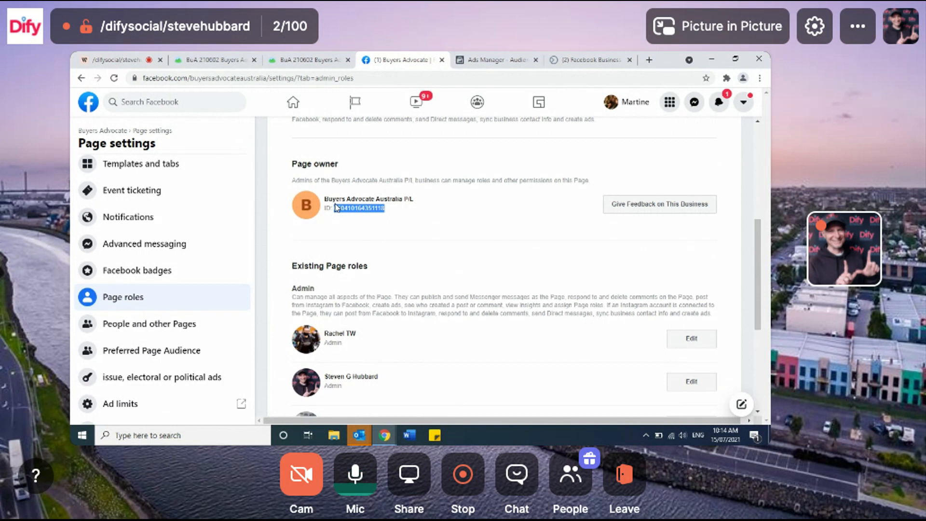
pyautogui.click(292, 63)
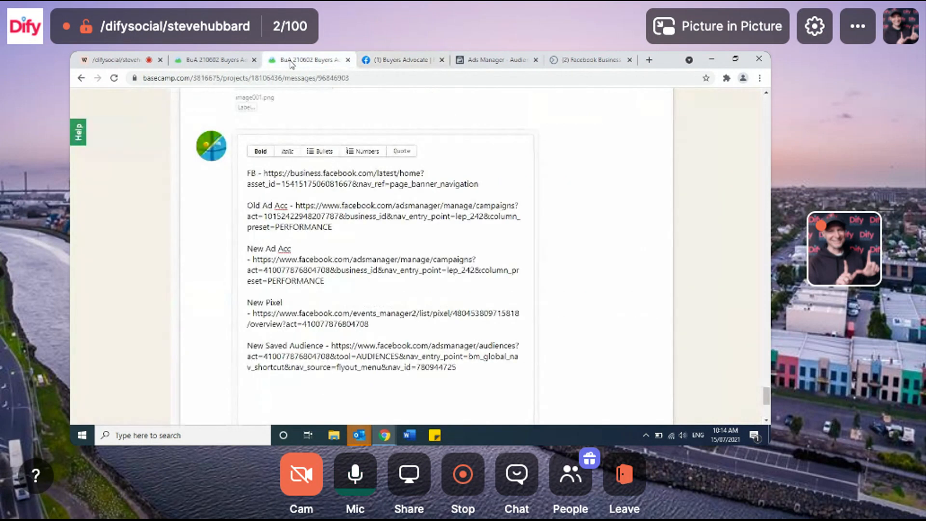
pyautogui.write('Business ID -')
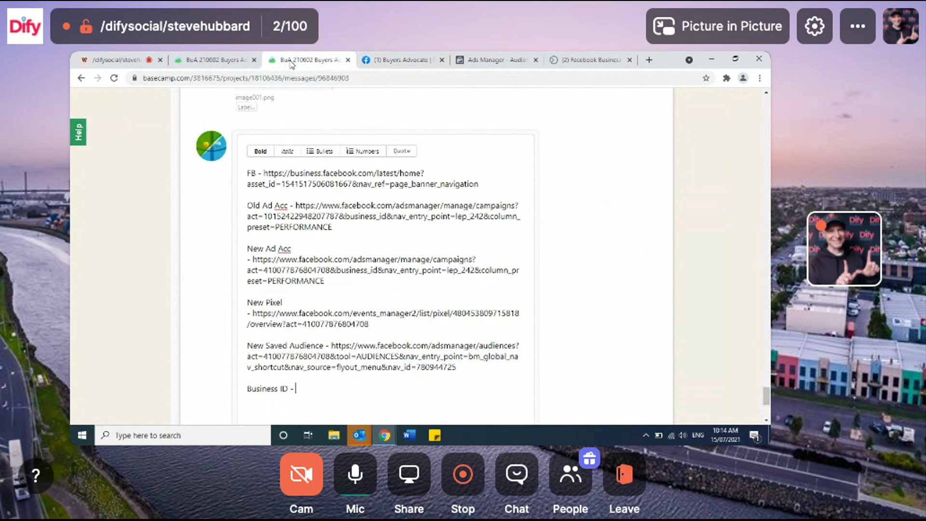
pyautogui.hotkey('ctrl', 'v')
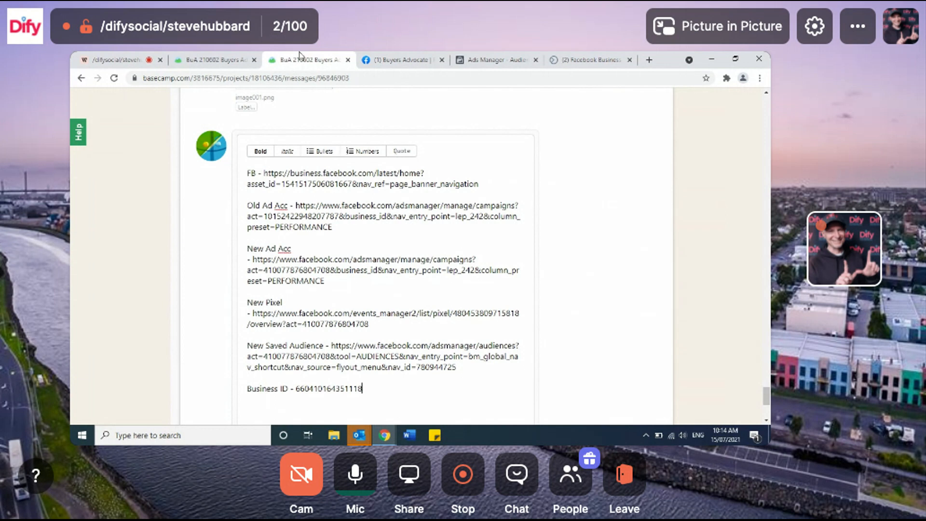
pyautogui.click(410, 63)
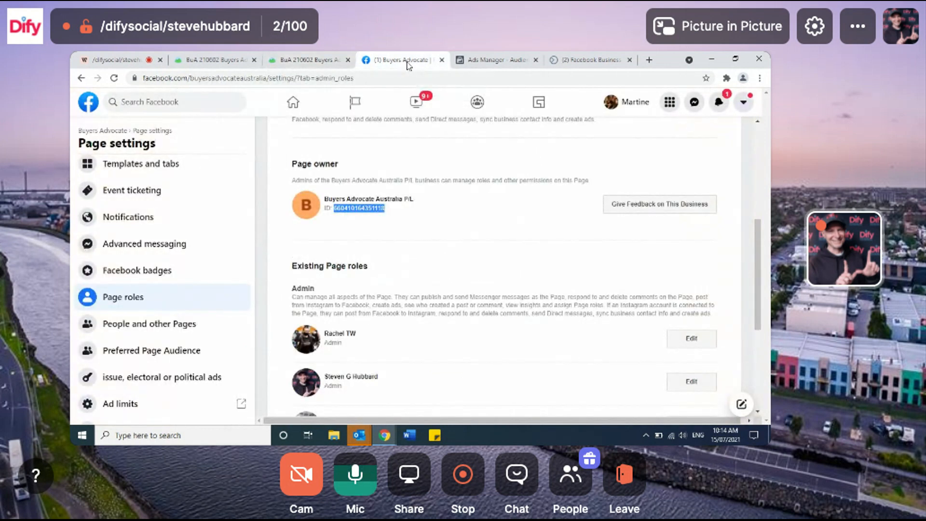
# - Return to the Basecamp 'BuA 210602' message and select the FB business home URL
pyautogui.click(305, 61)
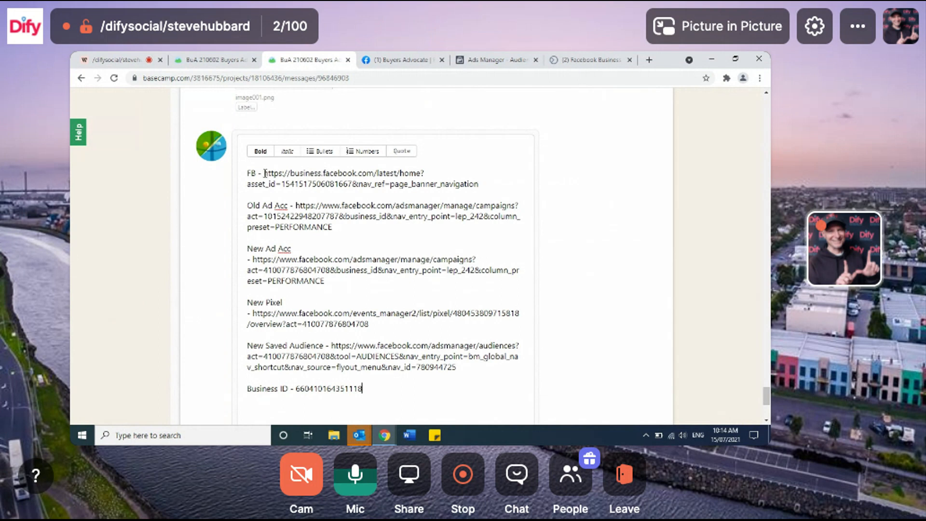
pyautogui.moveTo(264, 172); pyautogui.dragTo(352, 187)
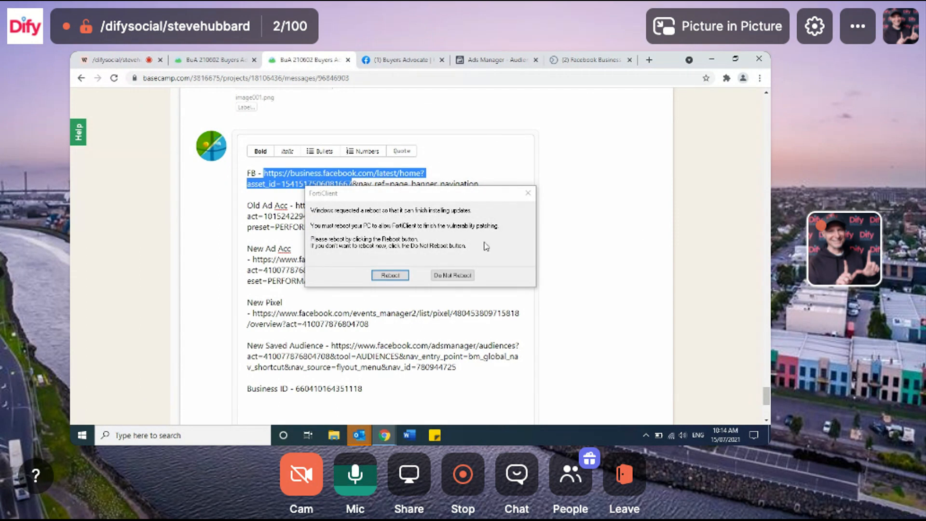
# - Choose 'Do Not Reboot' on the FortiClient prompt and click after the Business ID line
pyautogui.click(530, 195)
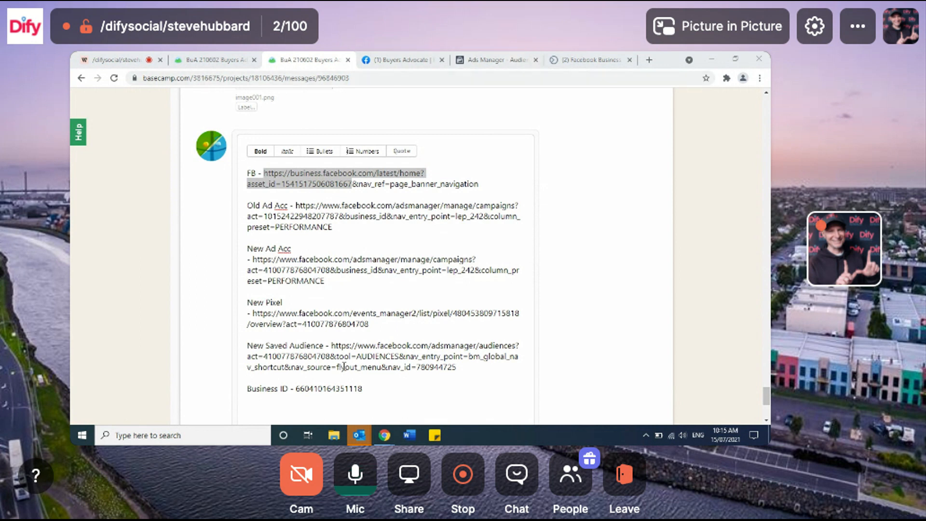
pyautogui.click(365, 390)
# - Paste the FB business home URL on a new line below Business ID
pyautogui.press('Return')
pyautogui.press('Return')
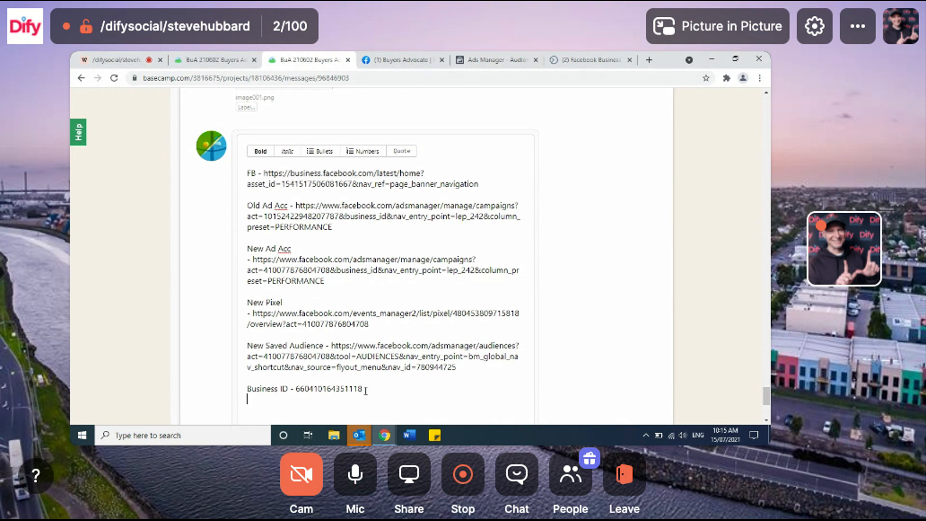
pyautogui.hotkey('ctrl', 'v')
pyautogui.press('BackSpace')
pyautogui.press('BackSpace')
pyautogui.press('BackSpace')
pyautogui.press('BackSpace')
pyautogui.press('BackSpace')
pyautogui.press('BackSpace')
pyautogui.press('BackSpace')
pyautogui.press('BackSpace')
pyautogui.press('BackSpace')
pyautogui.press('BackSpace')
pyautogui.press('BackSpace')
pyautogui.press('BackSpace')
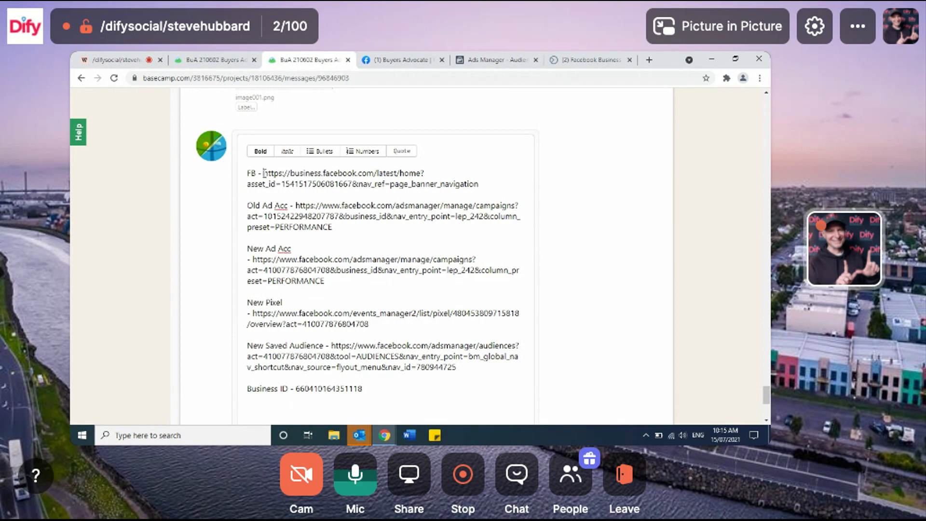
pyautogui.moveTo(264, 173); pyautogui.dragTo(353, 182)
pyautogui.hotkey('ctrl', 'c')
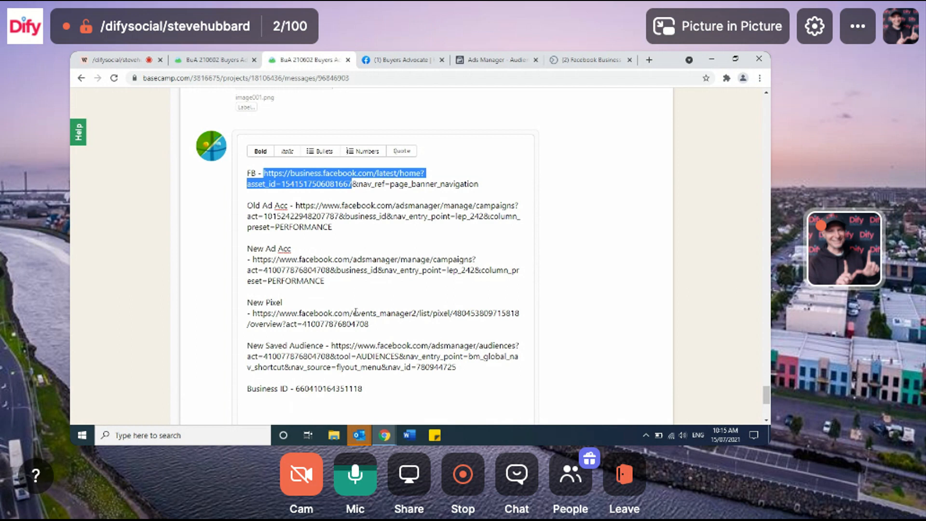
pyautogui.click(258, 400)
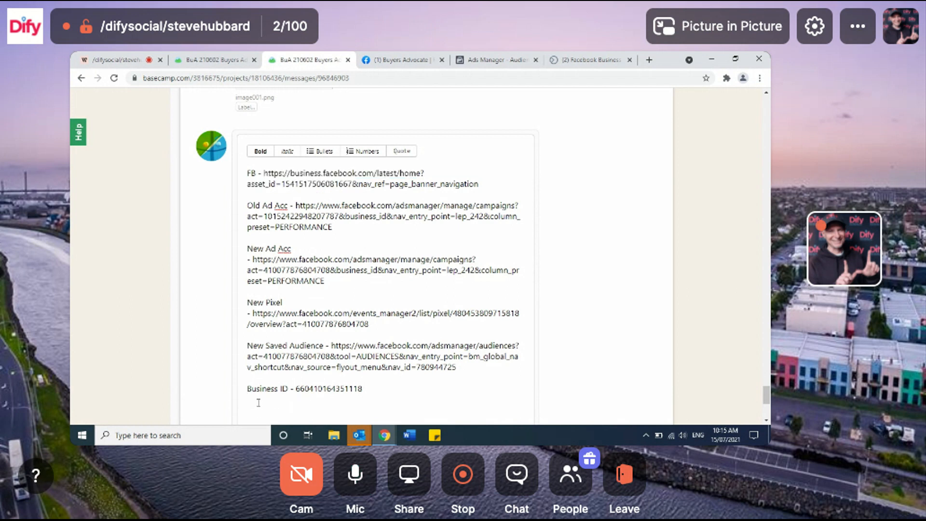
pyautogui.hotkey('ctrl', 'v')
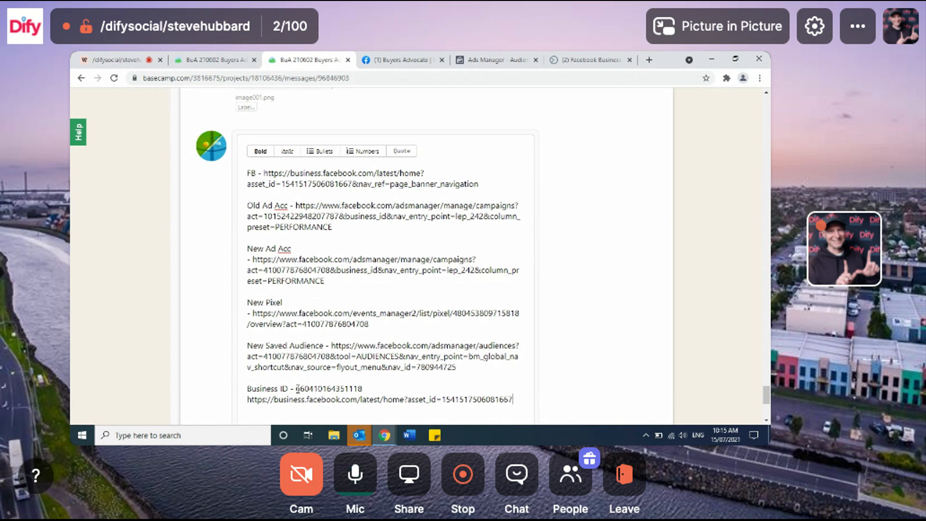
pyautogui.moveTo(297, 389); pyautogui.dragTo(363, 385)
pyautogui.hotkey('ctrl', 'c')
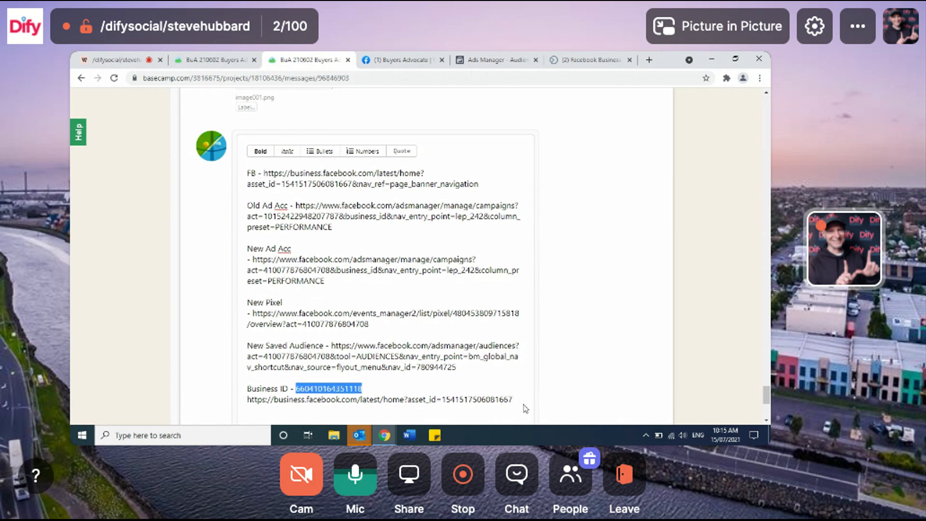
pyautogui.moveTo(513, 400); pyautogui.dragTo(449, 395)
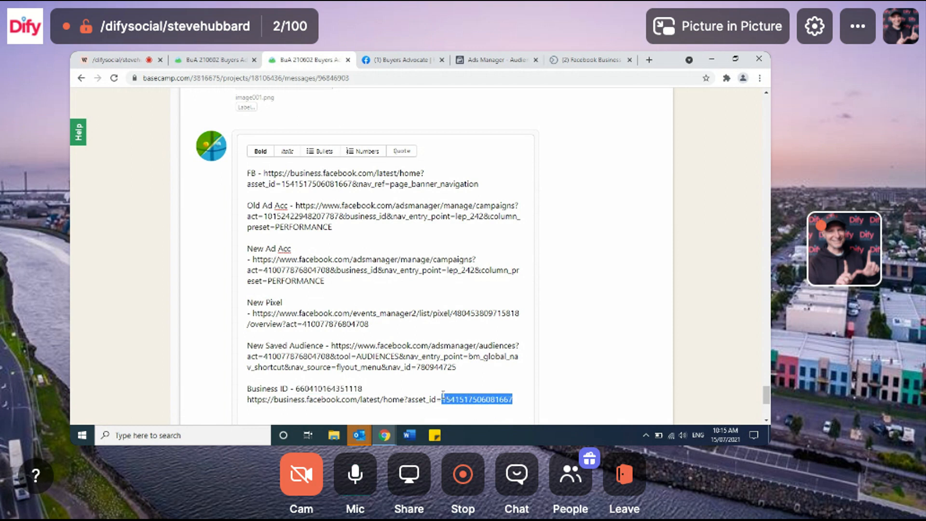
pyautogui.hotkey('ctrl', 'v')
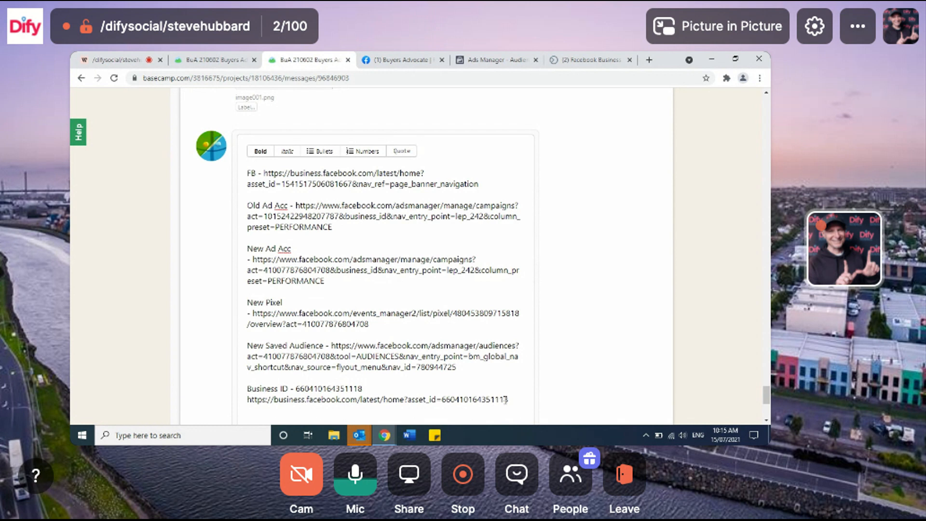
pyautogui.moveTo(510, 400); pyautogui.dragTo(243, 404)
pyautogui.hotkey('ctrl', 'c')
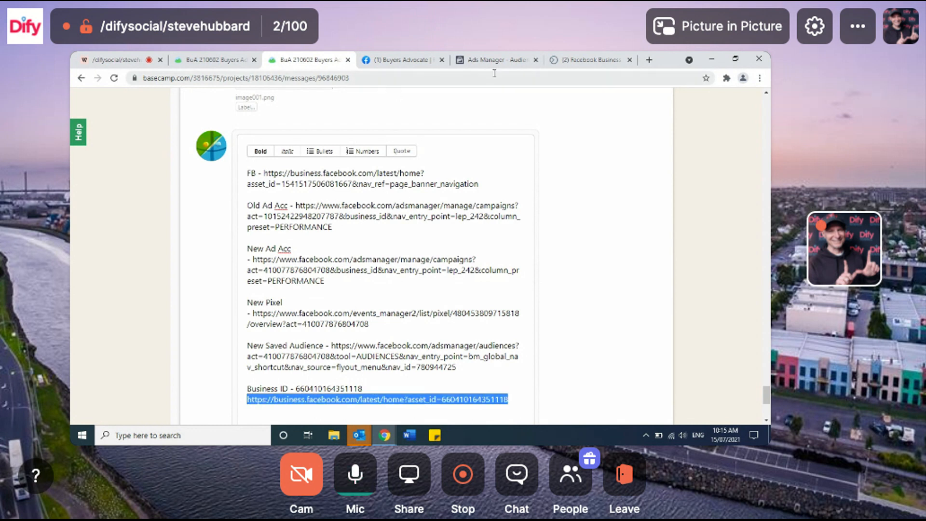
pyautogui.click(389, 61)
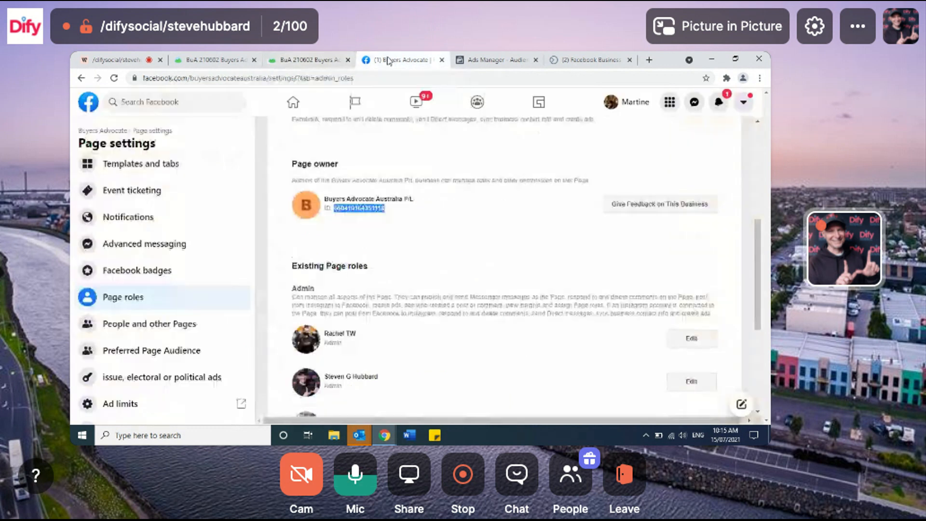
pyautogui.click(650, 60)
pyautogui.hotkey('ctrl', 'v')
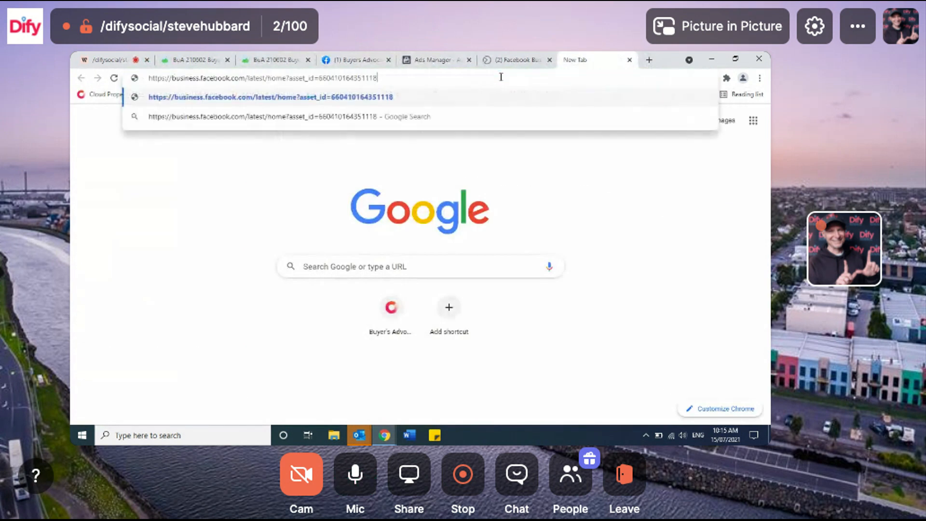
pyautogui.press('Return')
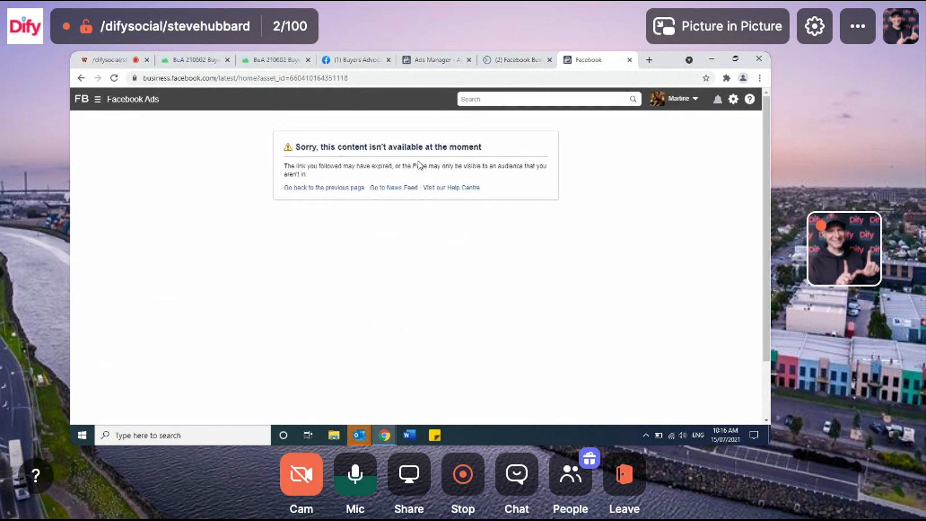
pyautogui.click(629, 61)
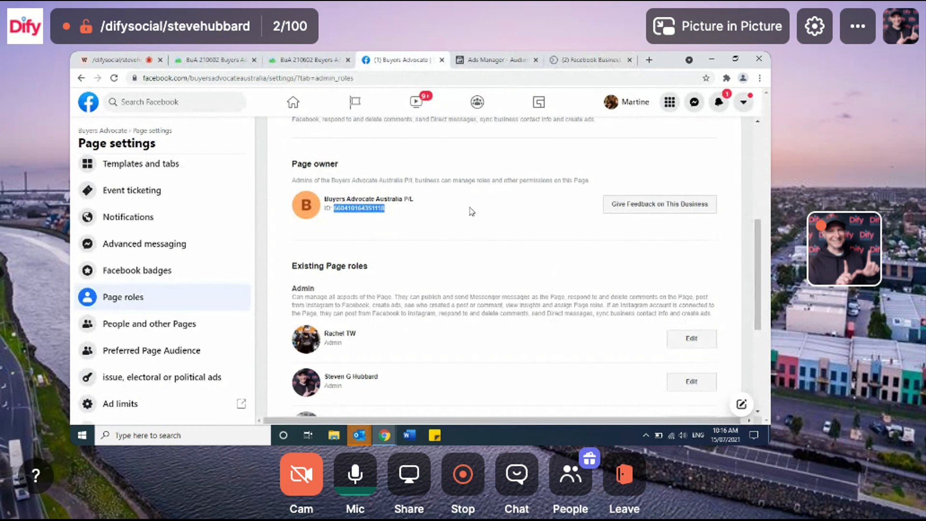
pyautogui.scroll(5, 405, 335)
pyautogui.scroll(-5, 404, 335)
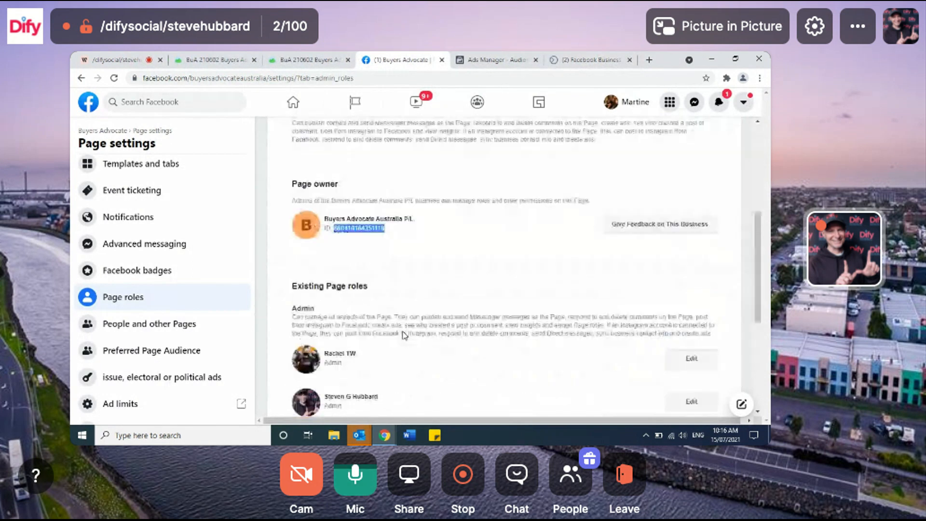
pyautogui.scroll(-4, 405, 335)
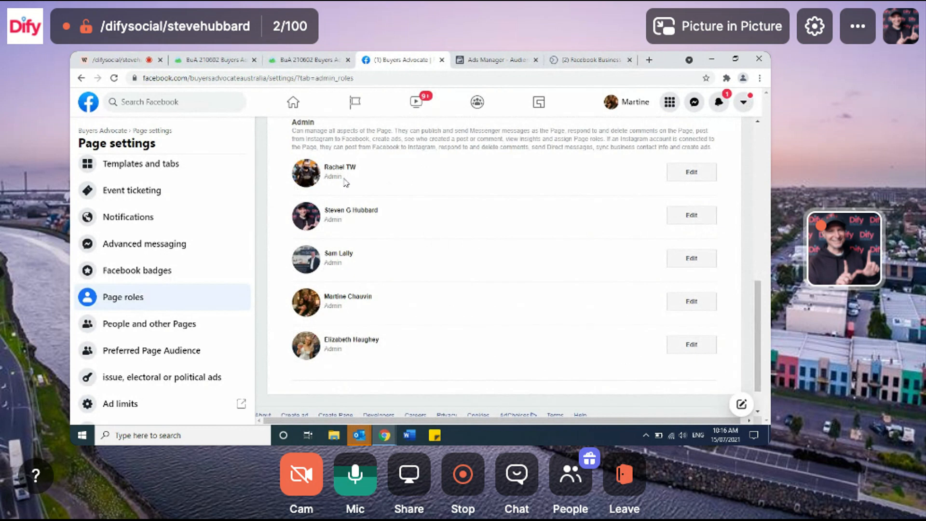
pyautogui.scroll(2, 345, 182)
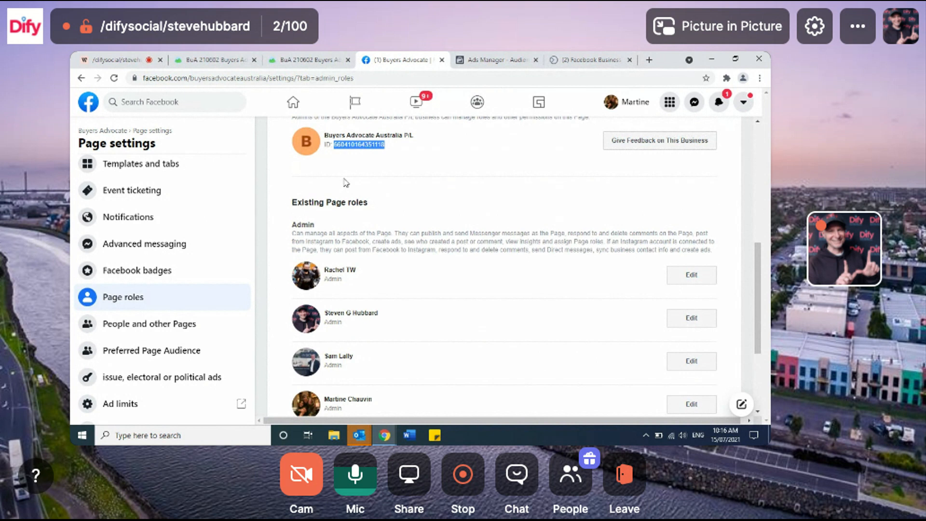
pyautogui.scroll(3, 346, 183)
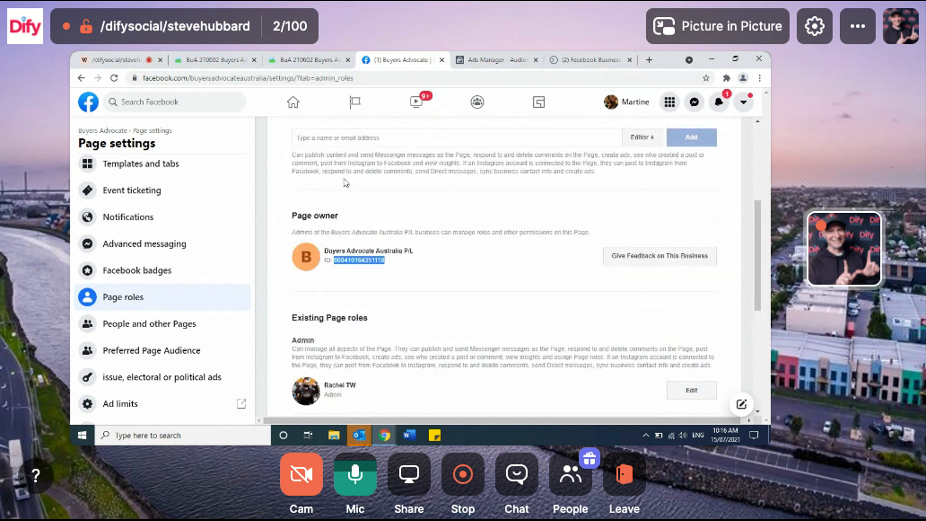
pyautogui.scroll(5, 345, 183)
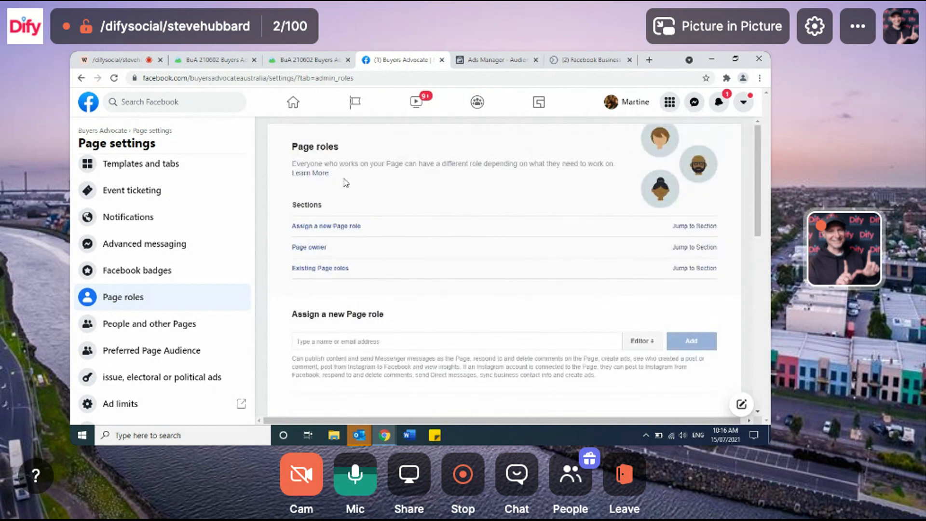
pyautogui.scroll(-10, 346, 182)
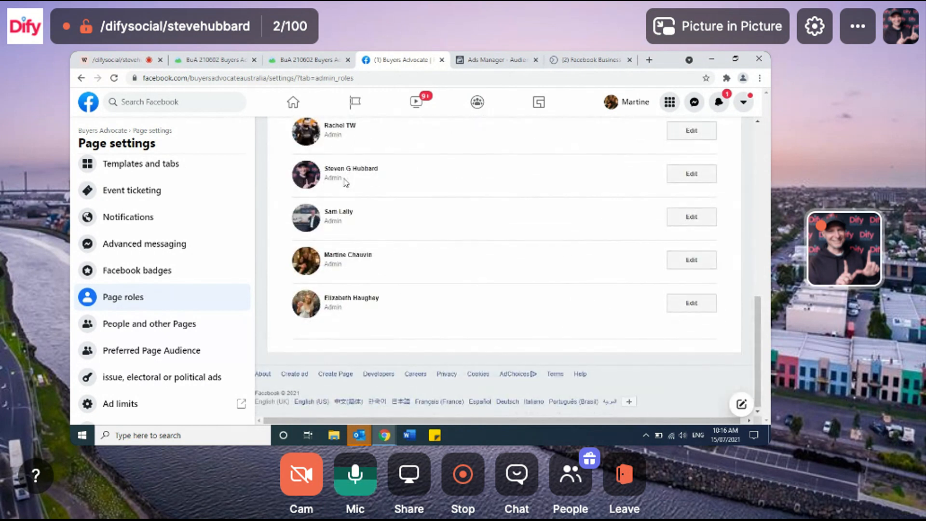
pyautogui.scroll(4, 346, 182)
pyautogui.scroll(2, 346, 182)
pyautogui.scroll(-6, 346, 183)
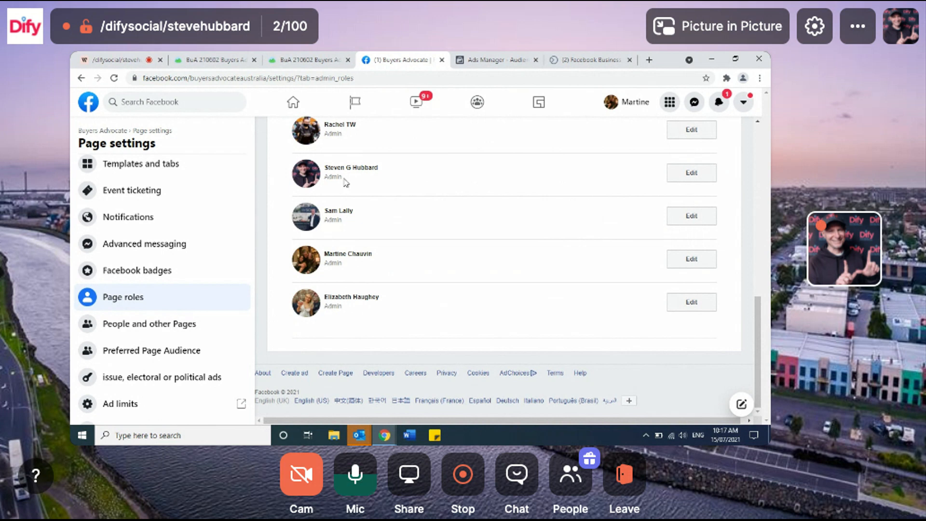
pyautogui.scroll(4, 346, 182)
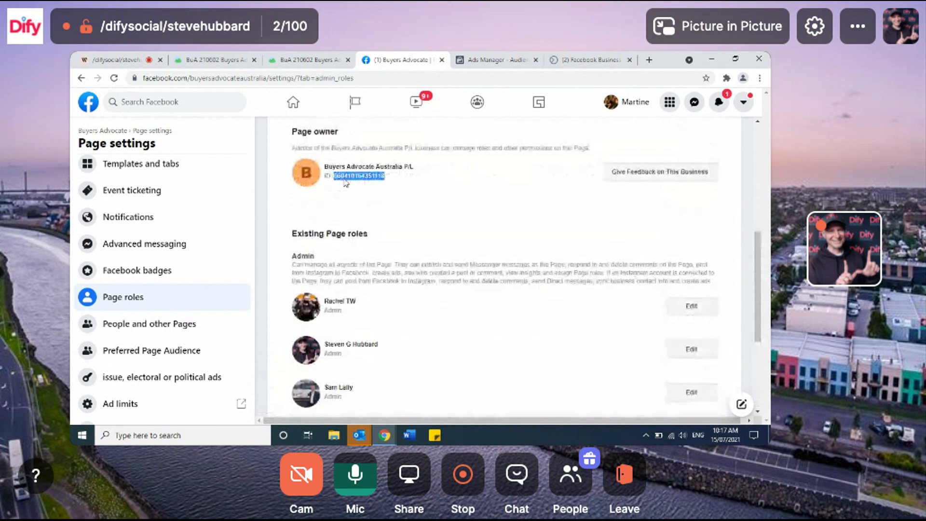
pyautogui.scroll(5, 346, 183)
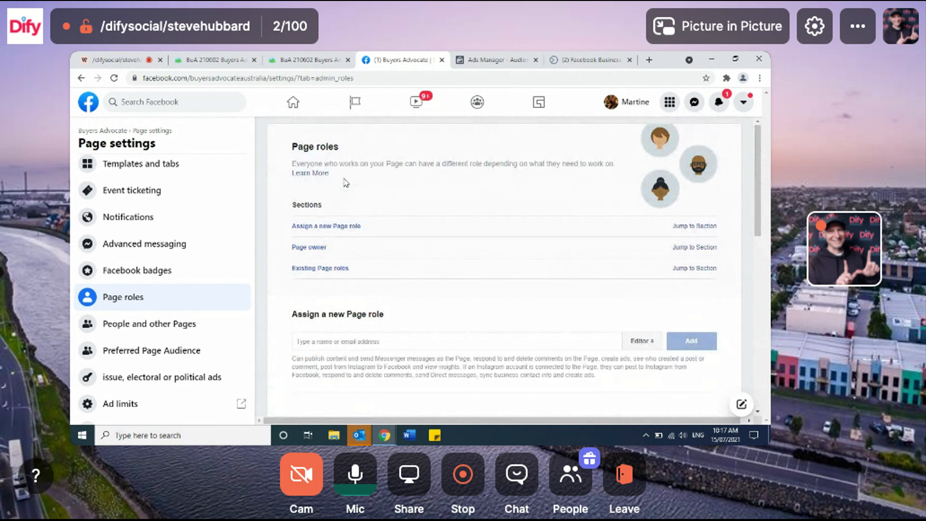
pyautogui.click(341, 227)
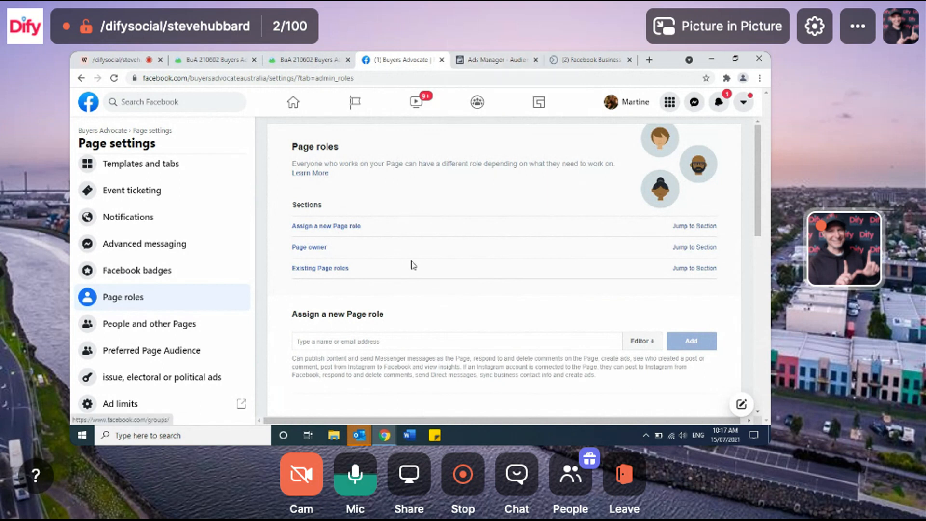
pyautogui.scroll(-10, 414, 265)
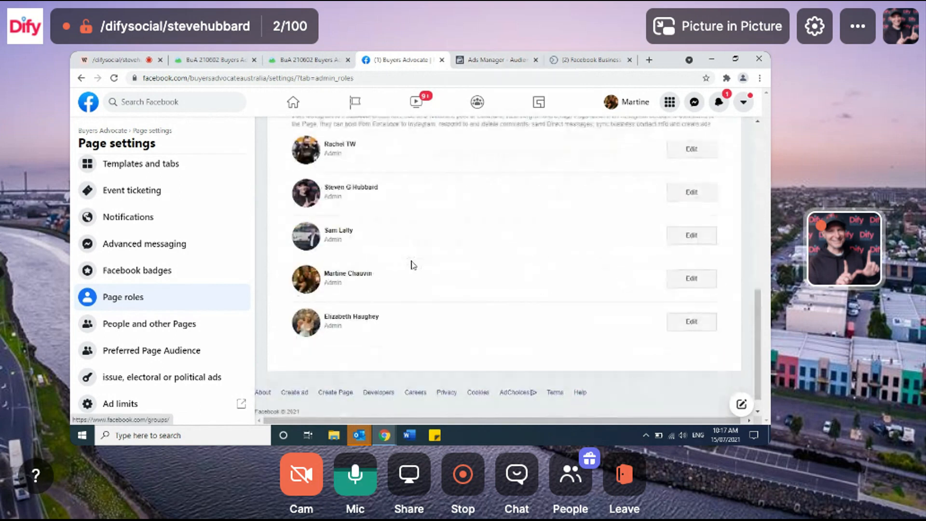
pyautogui.scroll(8, 413, 264)
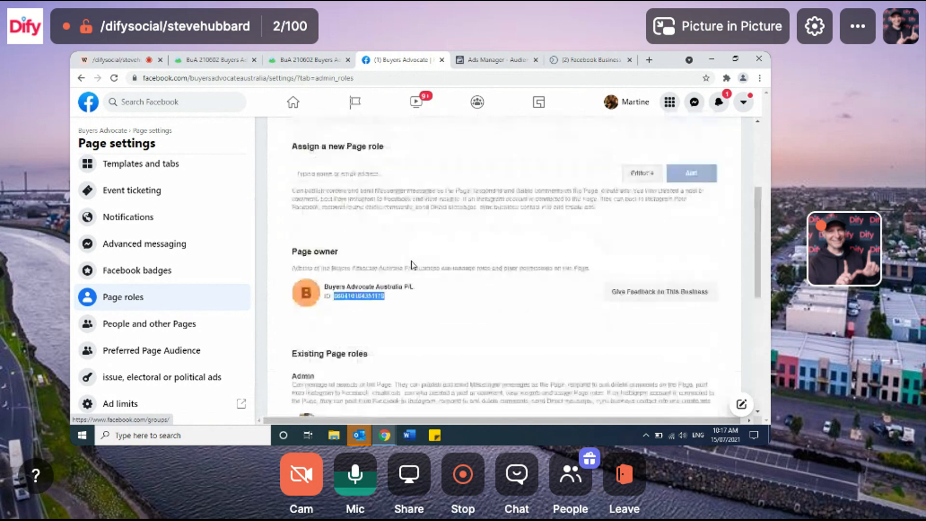
pyautogui.click(634, 302)
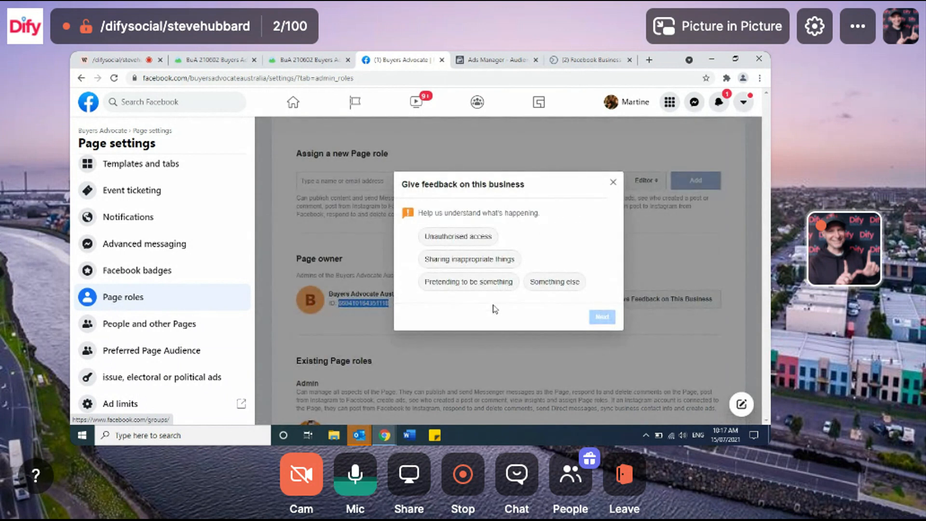
pyautogui.click(612, 184)
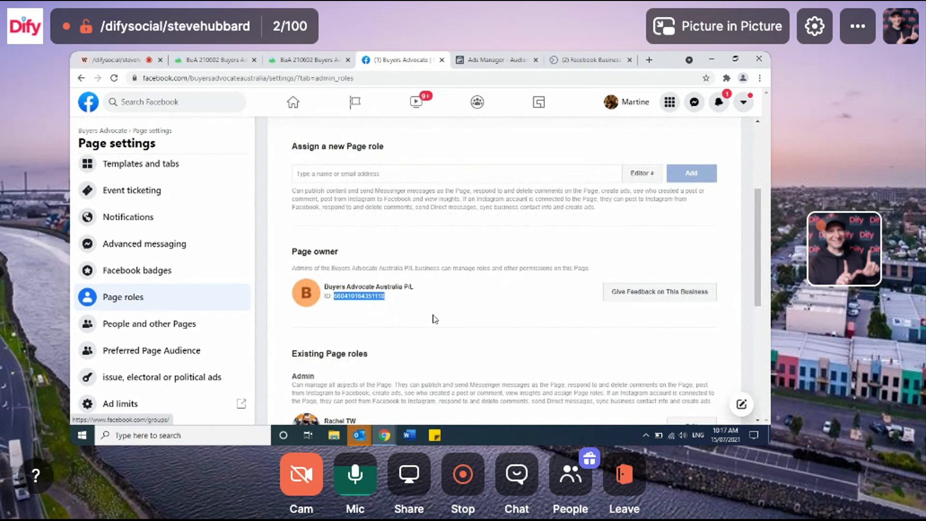
pyautogui.scroll(3, 434, 320)
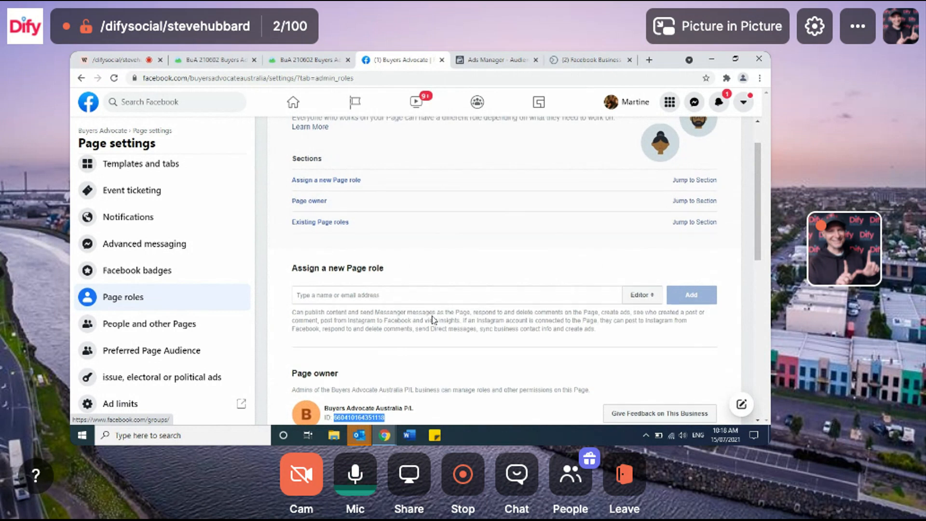
pyautogui.scroll(1, 434, 320)
pyautogui.scroll(-1, 434, 320)
pyautogui.scroll(-5, 434, 321)
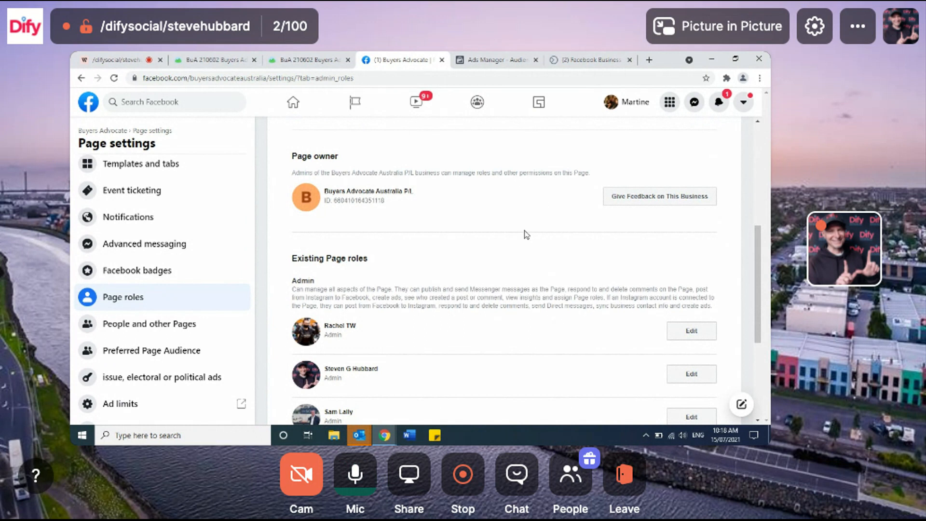
pyautogui.scroll(-3, 527, 235)
pyautogui.scroll(8, 527, 235)
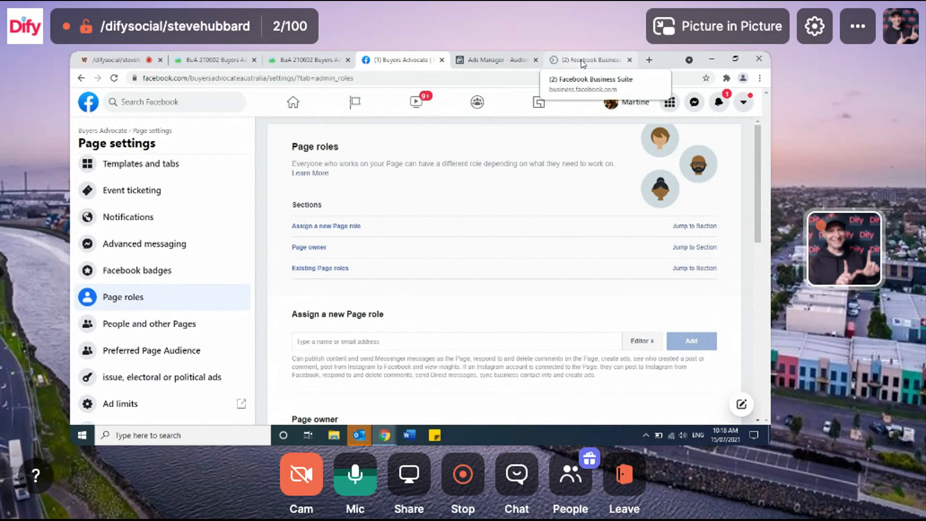
# - Review the Buyers Advocate Business Suite Home showing 613 Page reach and 311 Page likes
pyautogui.click(584, 64)
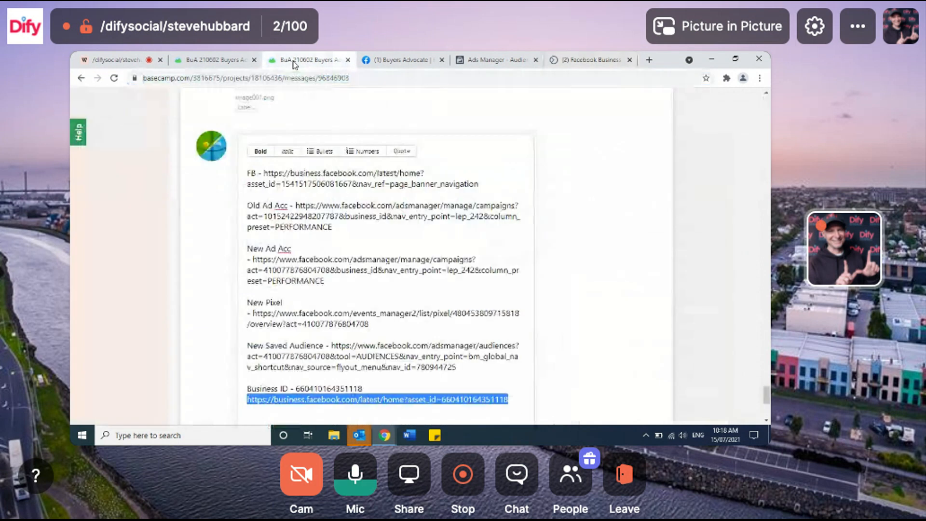
pyautogui.click(296, 61)
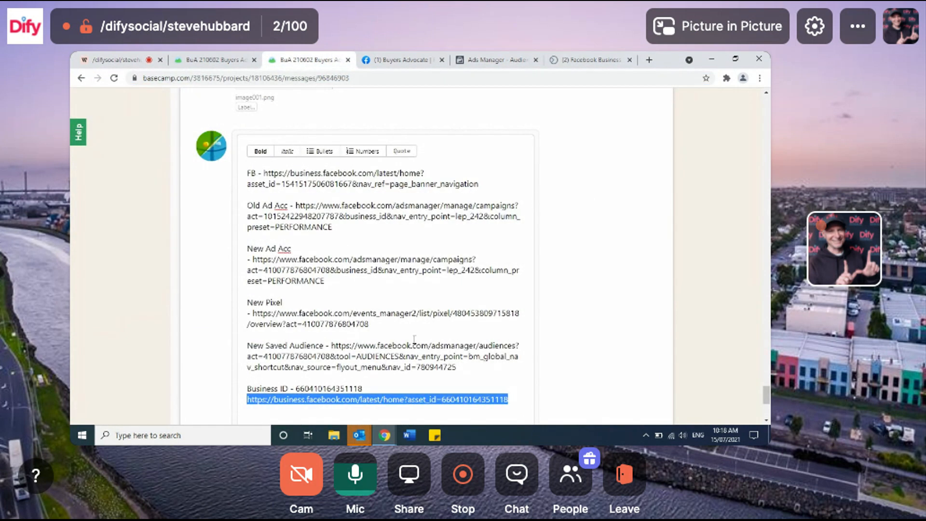
pyautogui.click(585, 61)
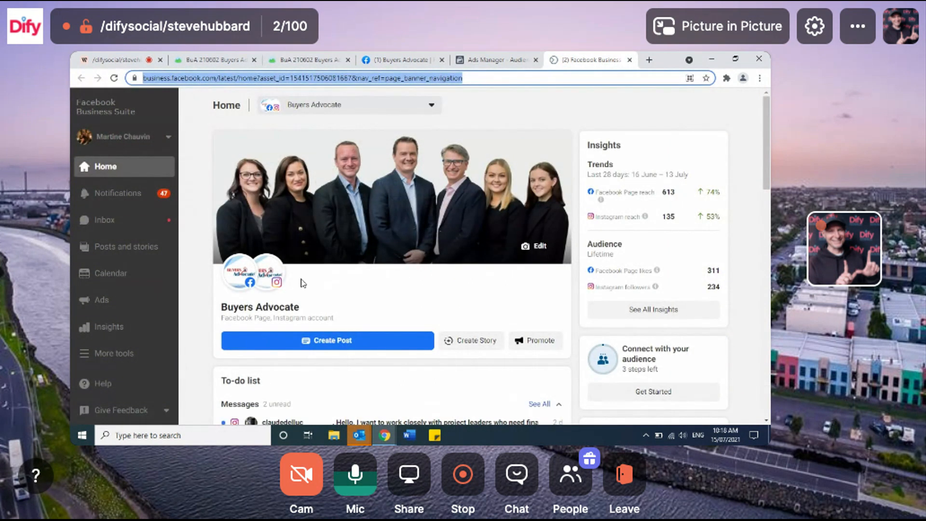
pyautogui.scroll(-6, 303, 284)
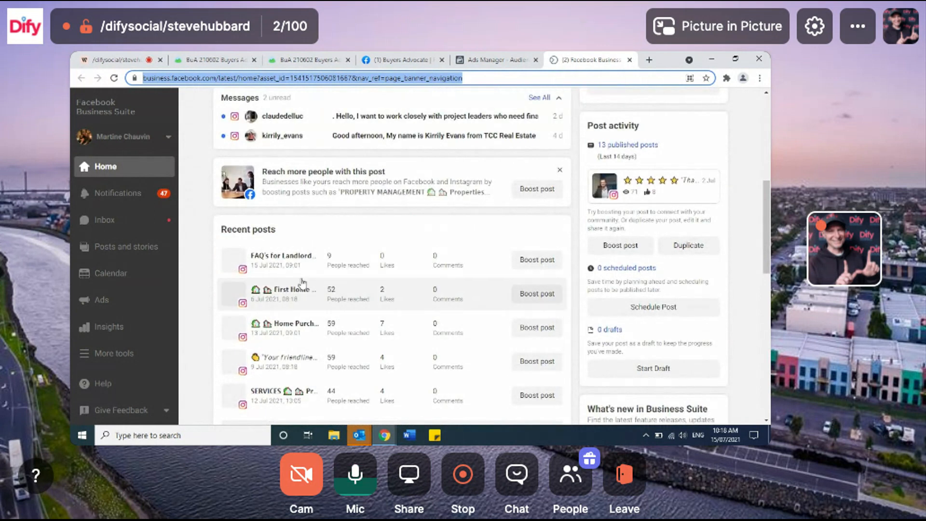
pyautogui.scroll(4, 301, 282)
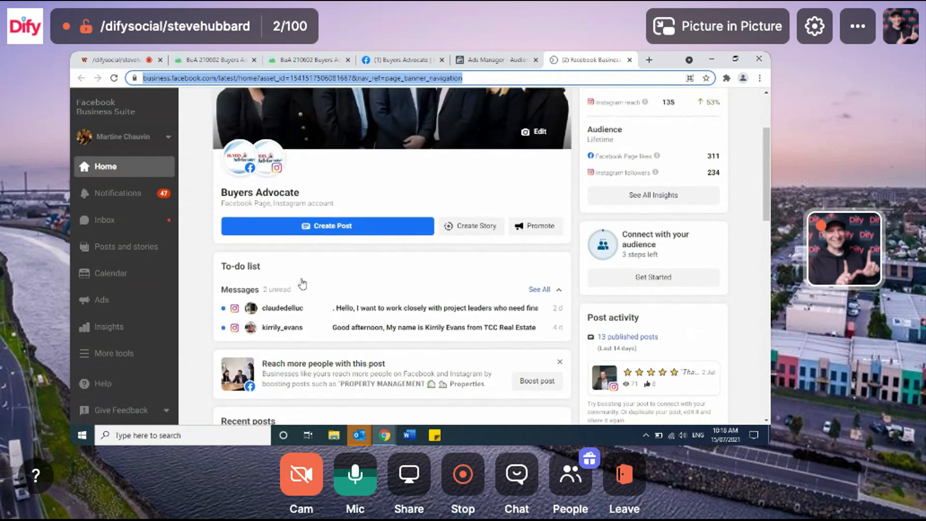
pyautogui.scroll(3, 302, 284)
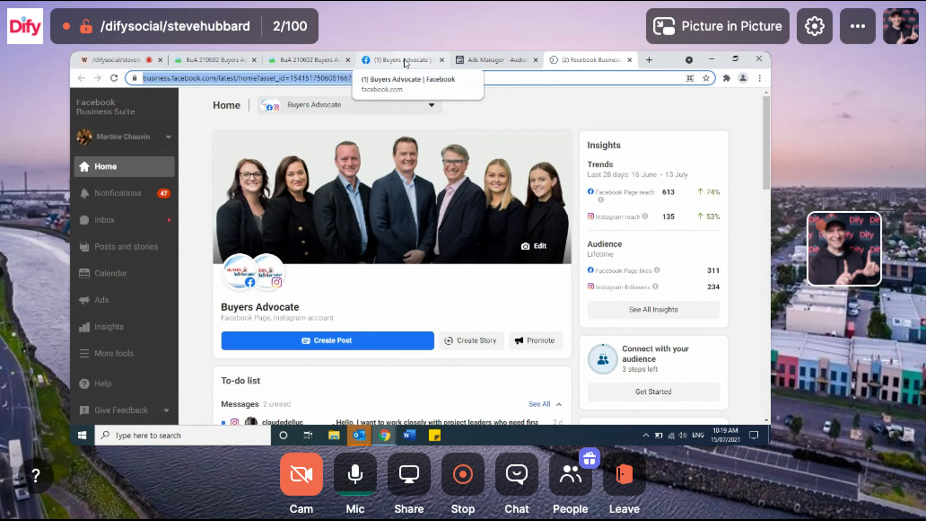
pyautogui.click(650, 61)
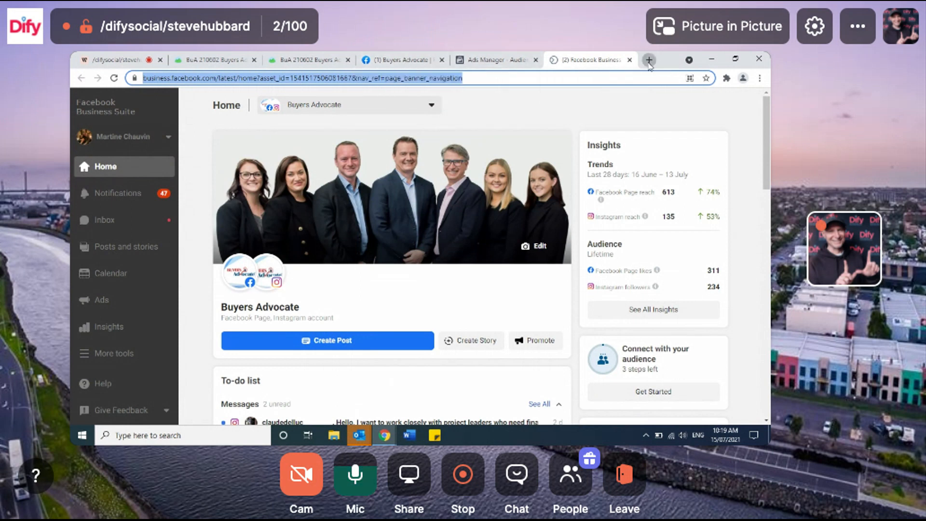
# - Search Google for facebook login and open the Facebook log-in result
pyautogui.write('FAC')
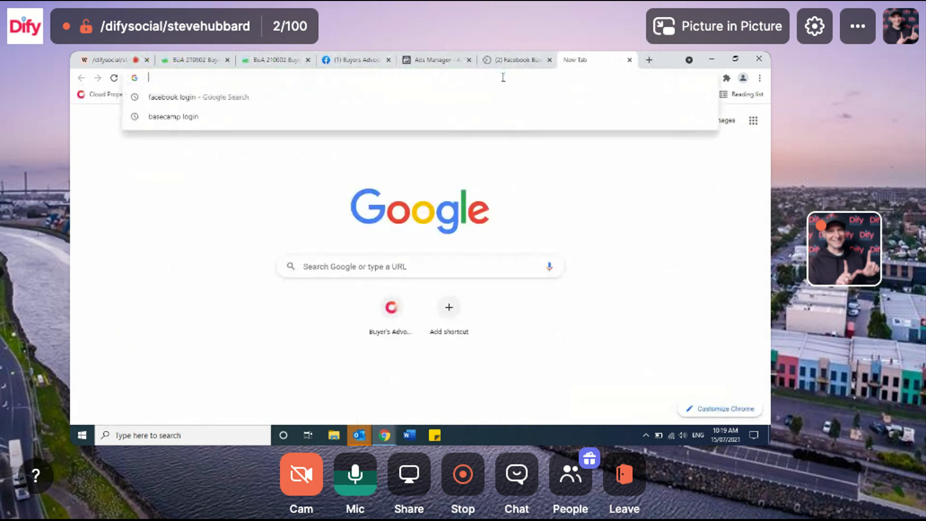
pyautogui.write('E')
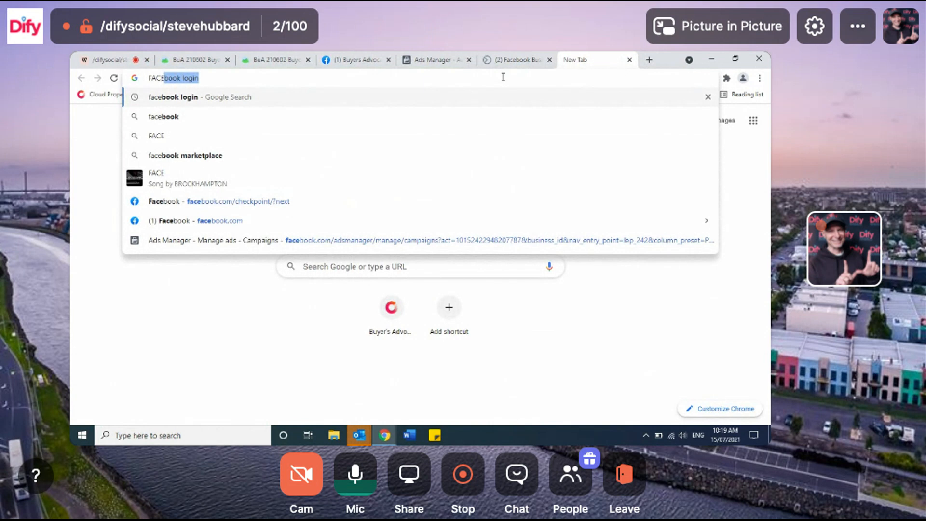
pyautogui.press('Return')
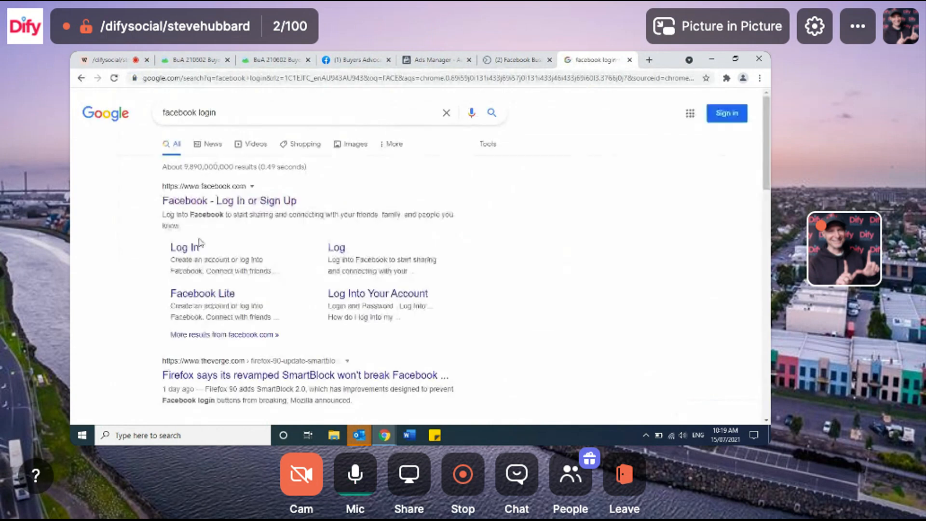
pyautogui.click(235, 206)
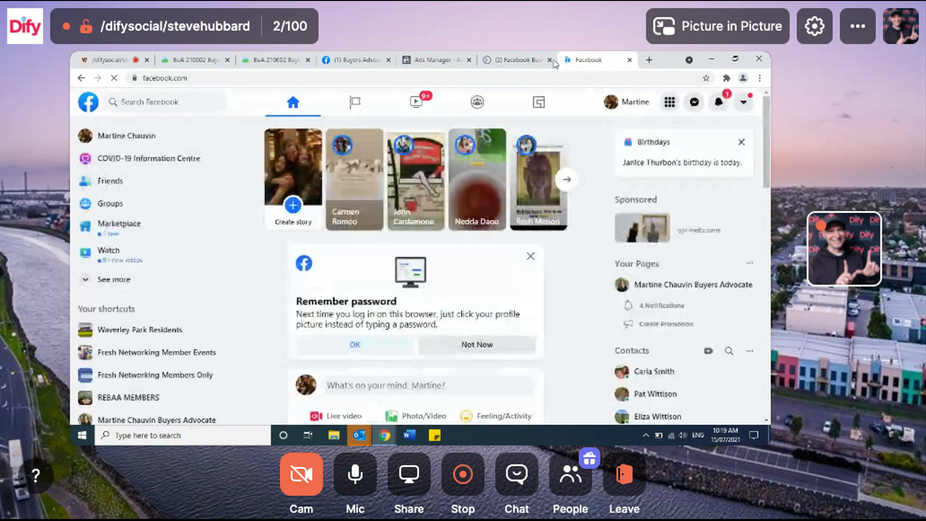
# - Return to the Page roles settings and log out of the current Facebook account
pyautogui.click(745, 103)
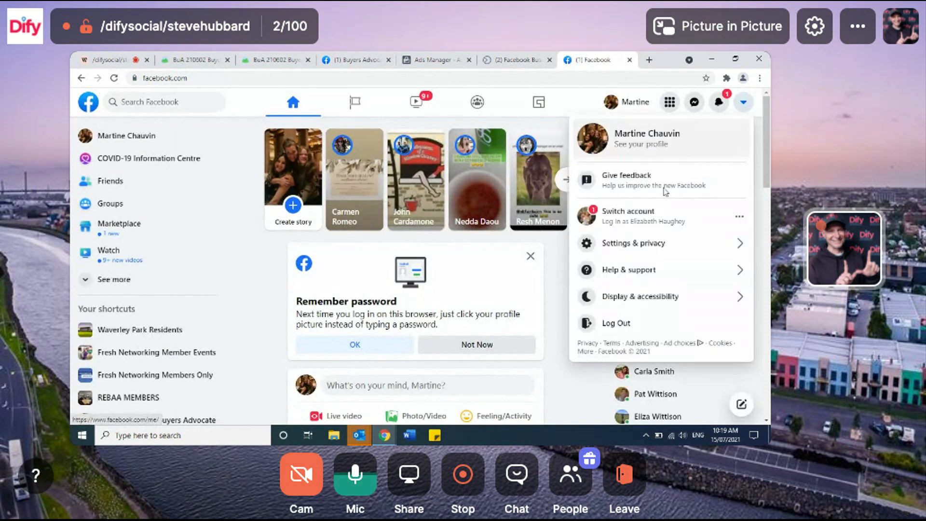
pyautogui.click(358, 61)
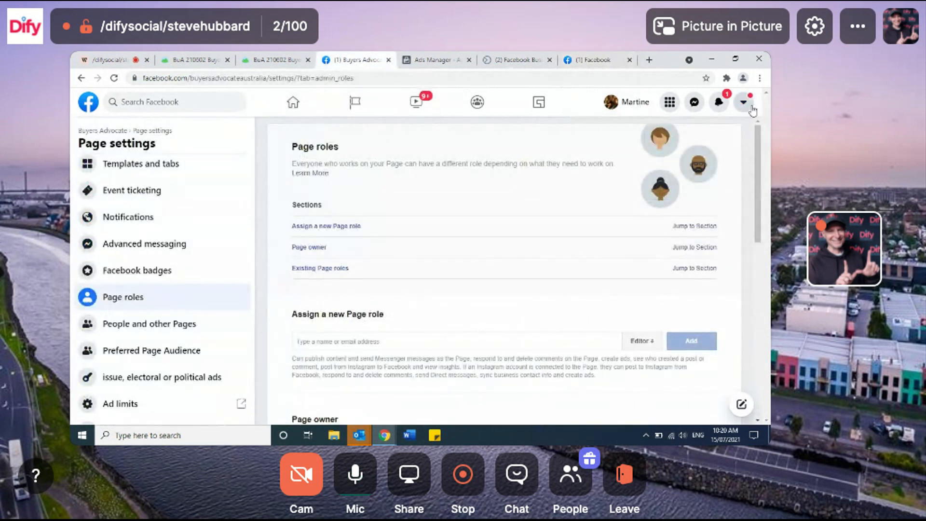
pyautogui.click(745, 103)
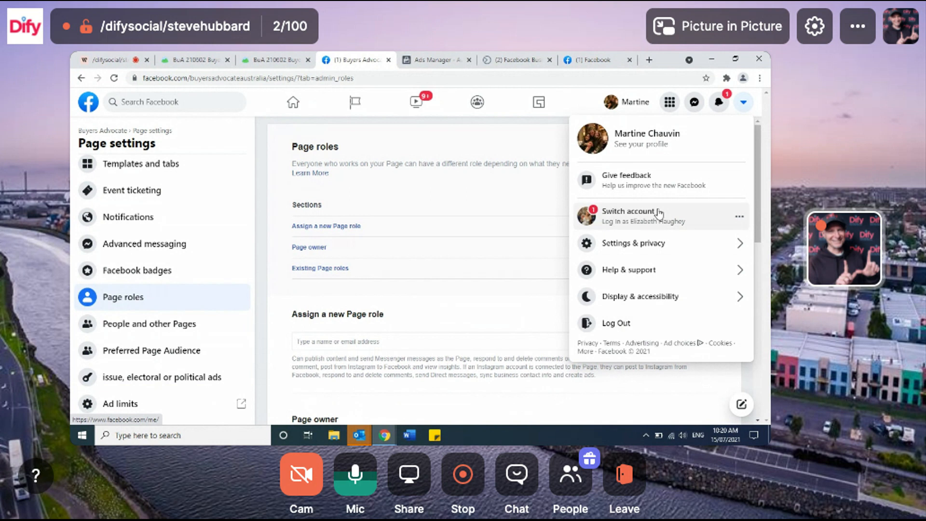
pyautogui.click(617, 324)
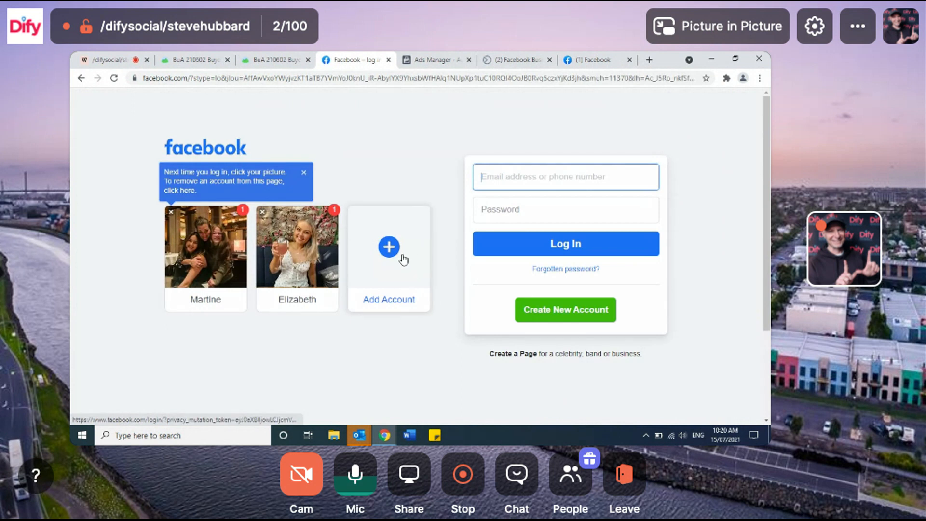
# - Log in with another admin's email address and pasted password to load their News Feed
pyautogui.click(389, 247)
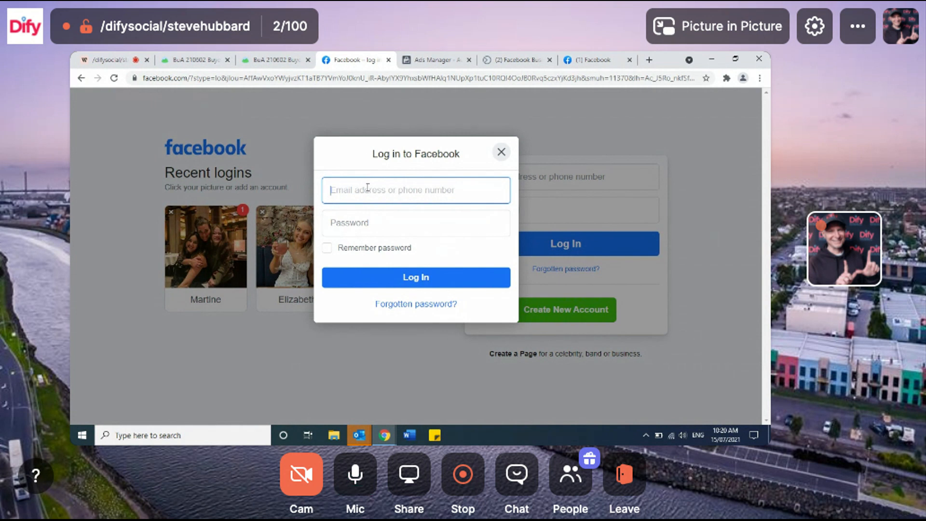
pyautogui.write('RACHEL')
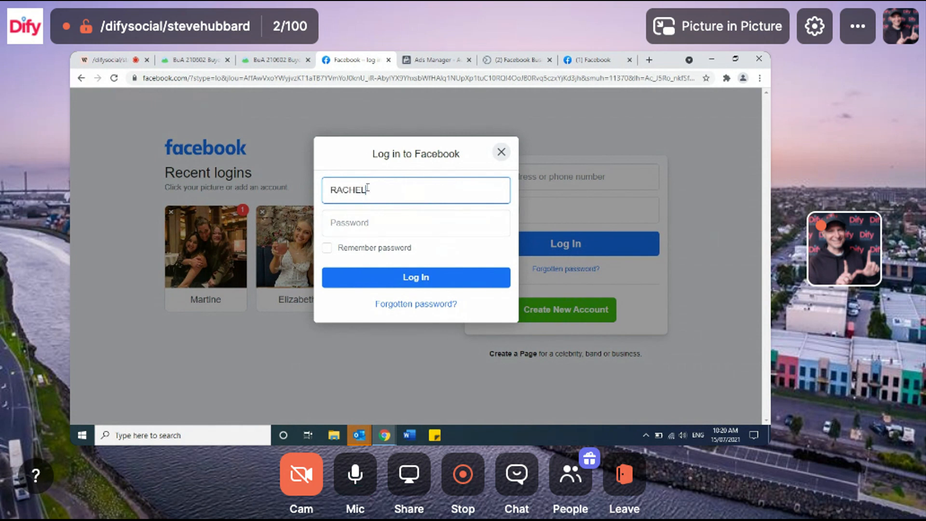
pyautogui.press('BackSpace')
pyautogui.press('BackSpace')
pyautogui.press('BackSpace')
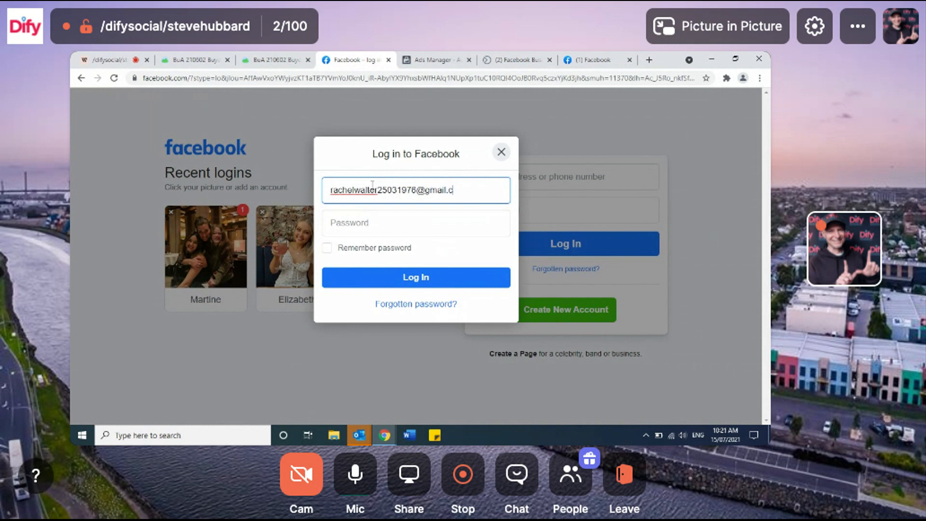
pyautogui.rightClick(371, 220)
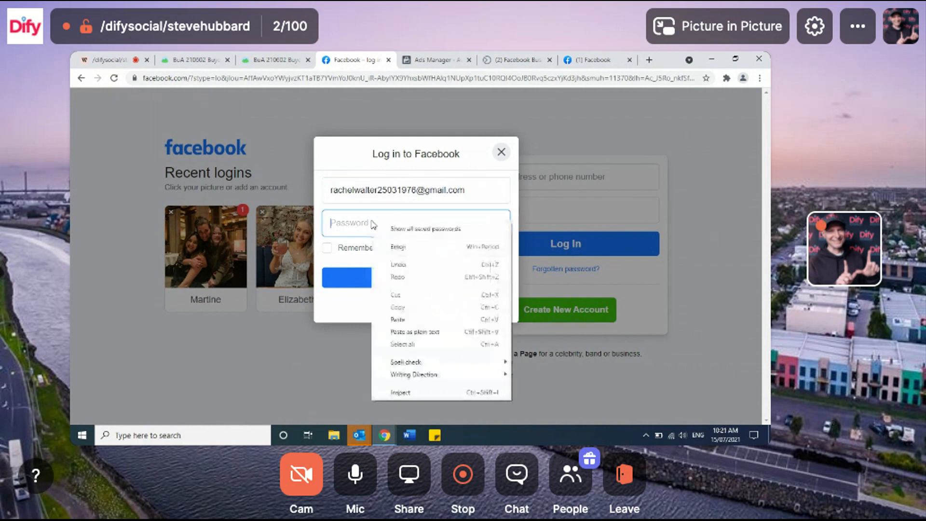
pyautogui.click(354, 220)
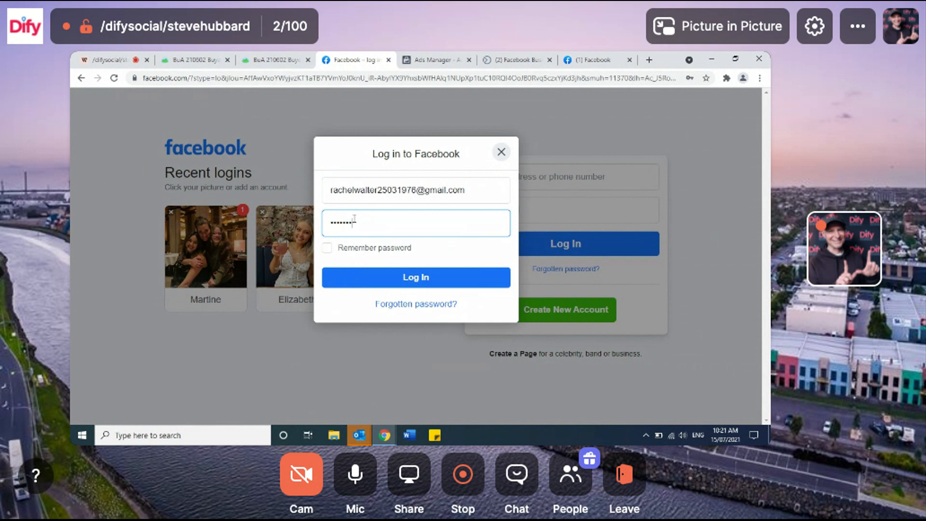
pyautogui.press('Return')
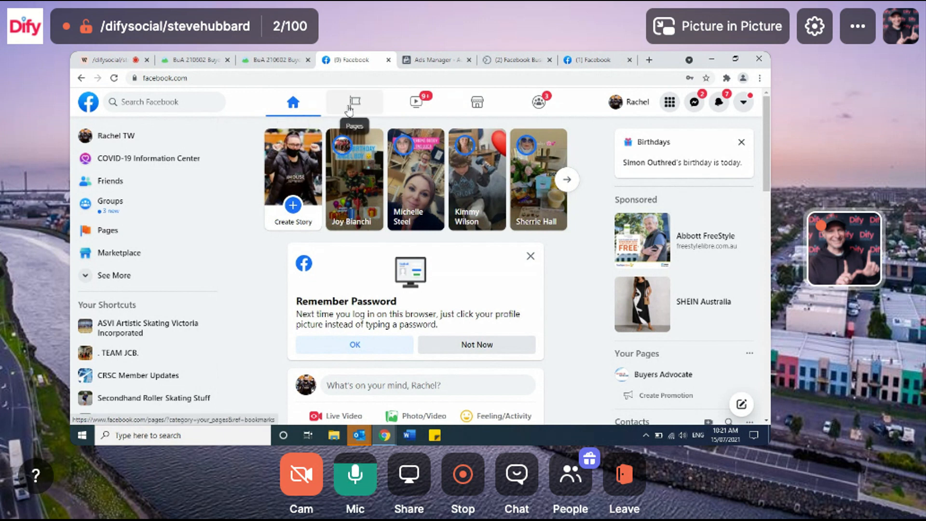
# - Open Buyers Advocate from Pages You Manage and scroll through its Manage Page view
pyautogui.click(349, 108)
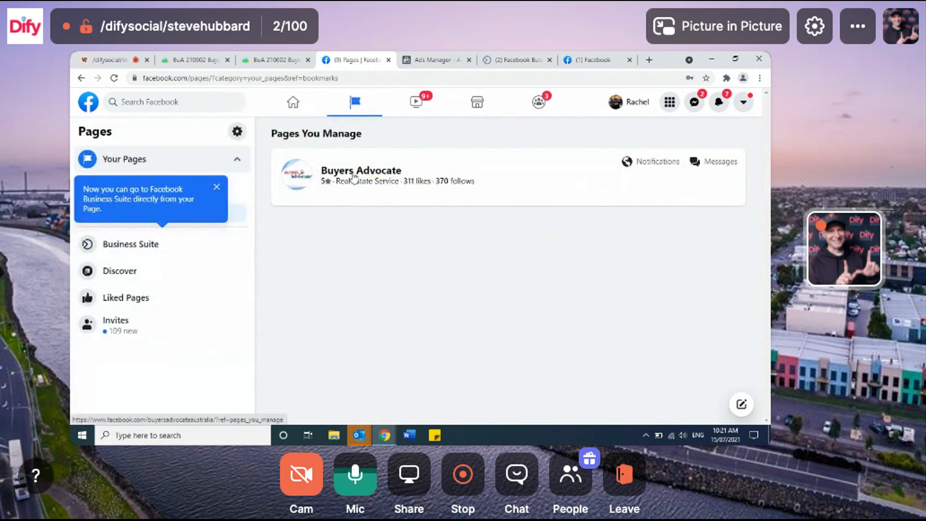
pyautogui.click(354, 178)
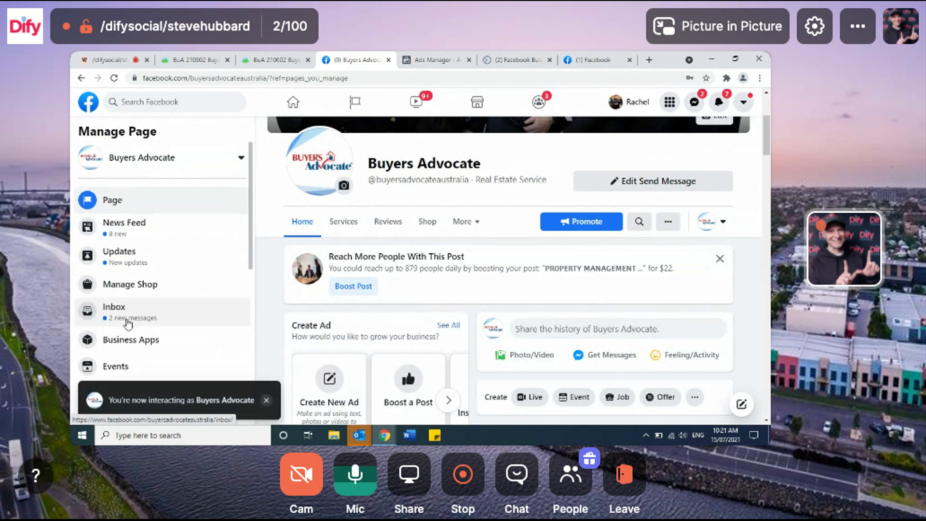
pyautogui.scroll(-5, 128, 324)
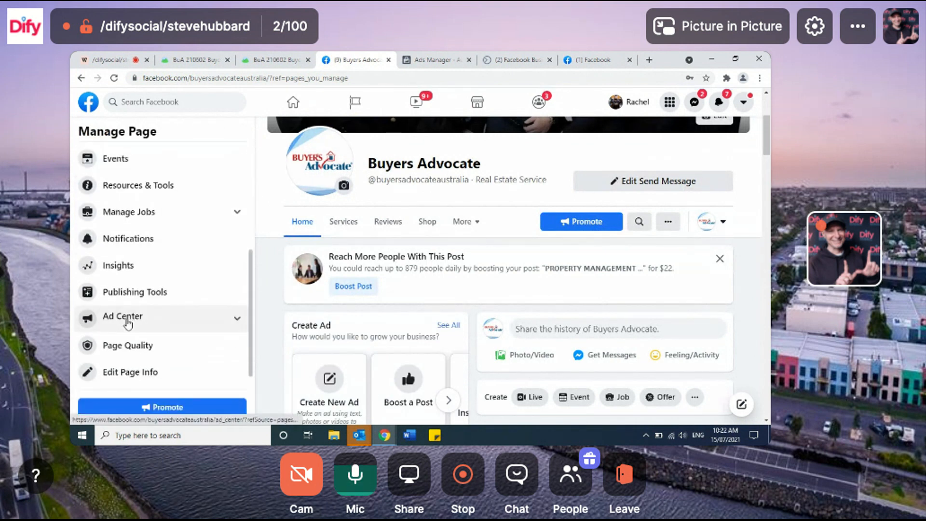
pyautogui.scroll(5, 128, 321)
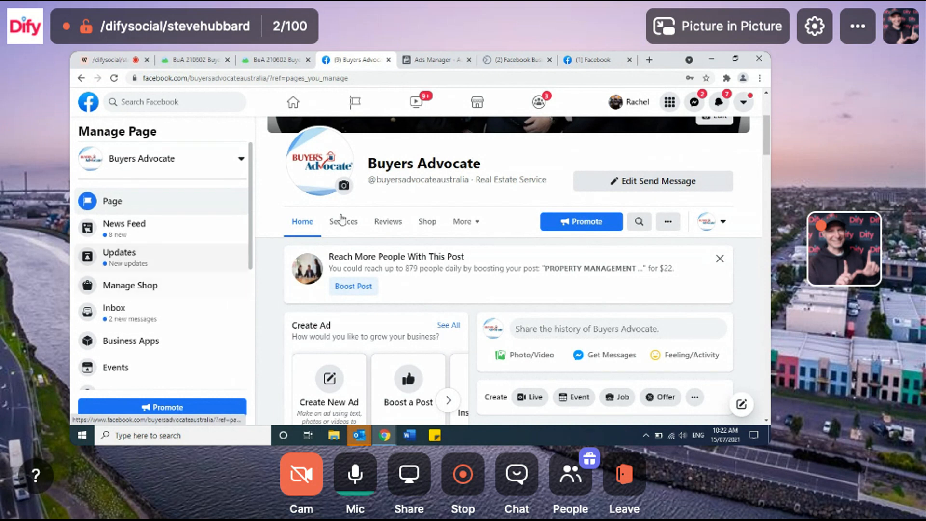
pyautogui.scroll(-2, 669, 179)
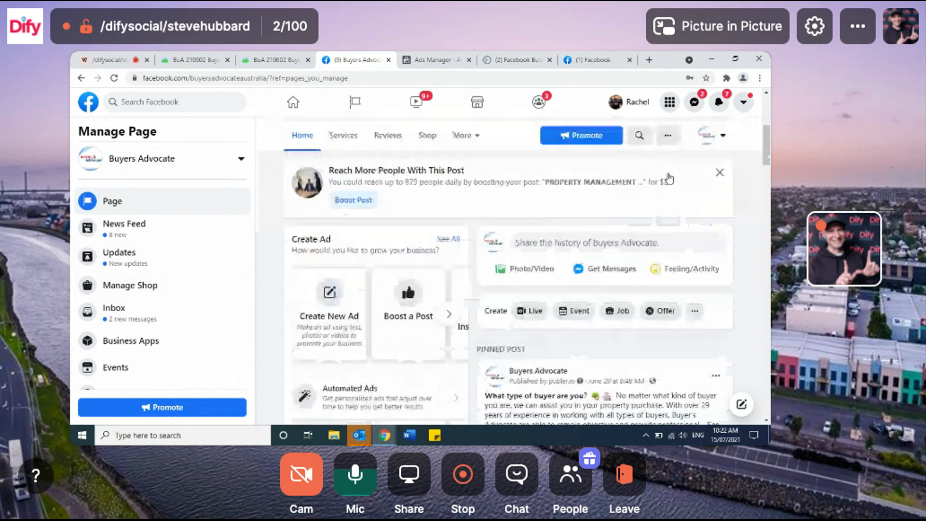
pyautogui.scroll(5, 670, 178)
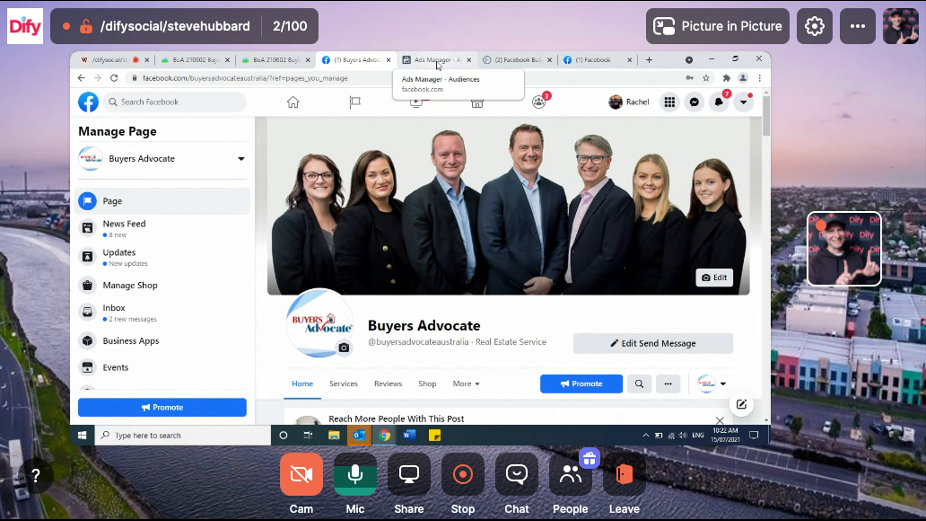
# - Reload the Ads Manager Audiences page under the new login and dismiss the audiences tip
pyautogui.click(438, 64)
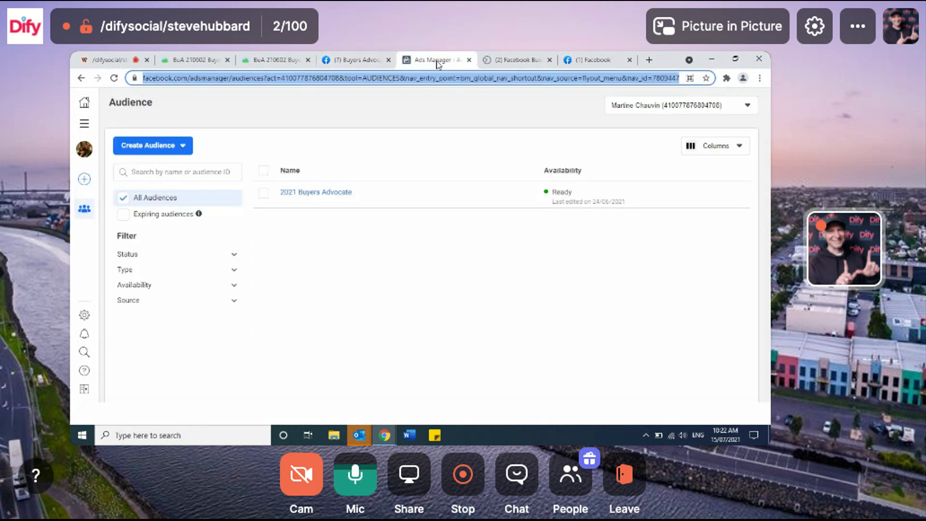
pyautogui.click(114, 79)
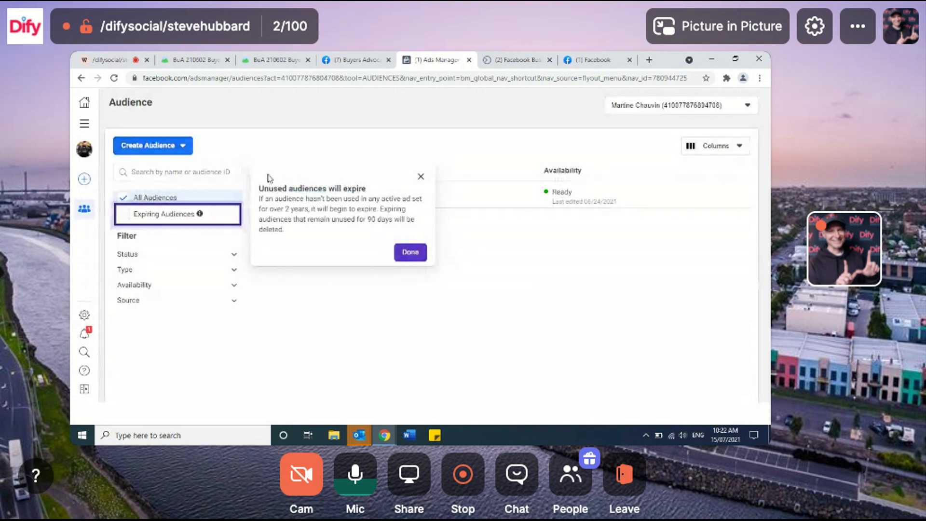
pyautogui.click(408, 251)
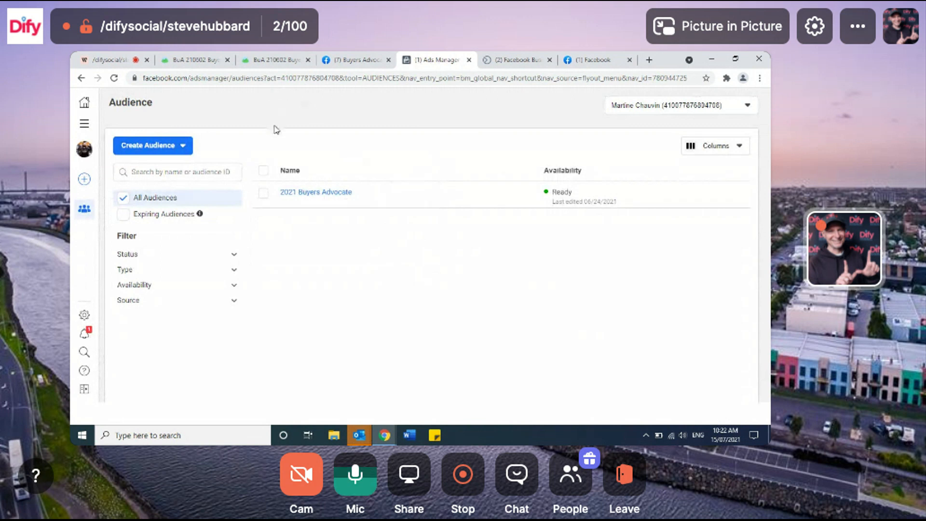
# - Check Business Settings through All Tools, then dismiss the expiring audiences tip again
pyautogui.moveTo(85, 154)
pyautogui.click(84, 129)
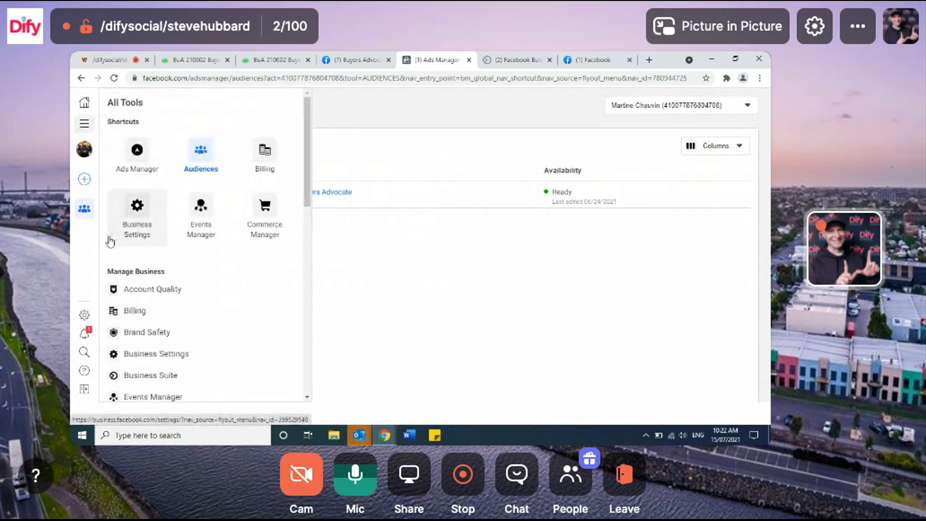
pyautogui.click(137, 213)
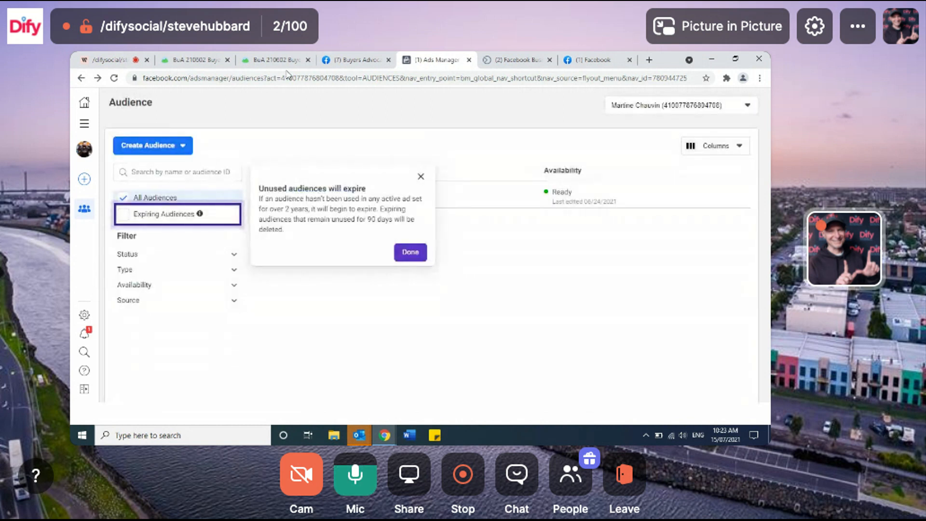
pyautogui.click(410, 252)
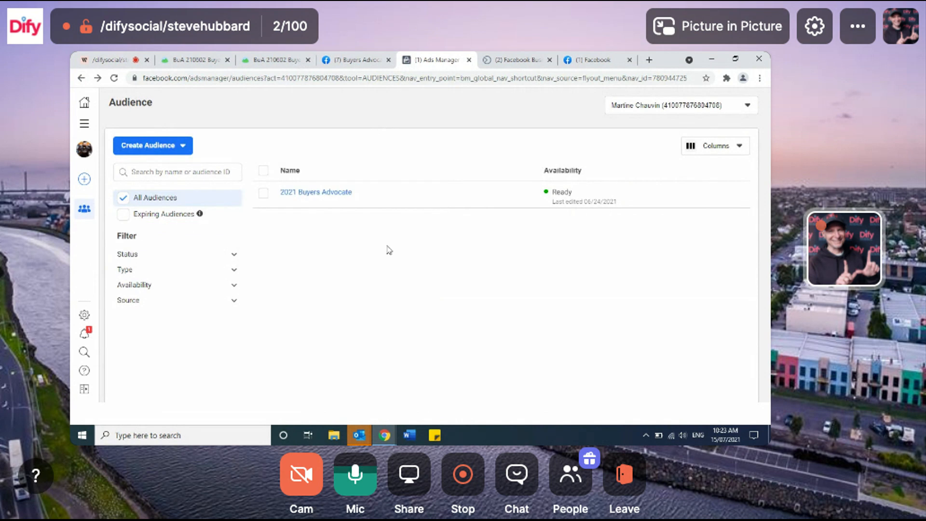
# - Switch to the other ad account, then try All Tools > Business Settings and go back
pyautogui.click(745, 110)
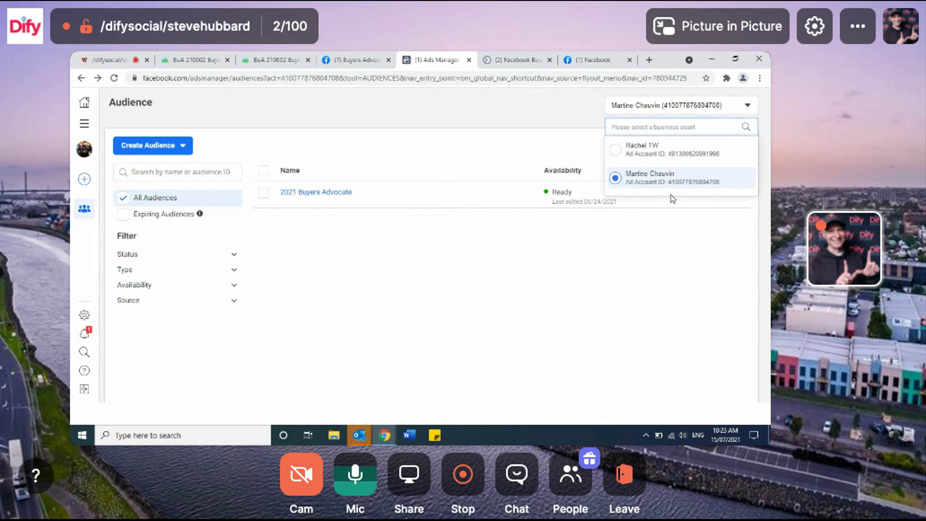
pyautogui.click(687, 152)
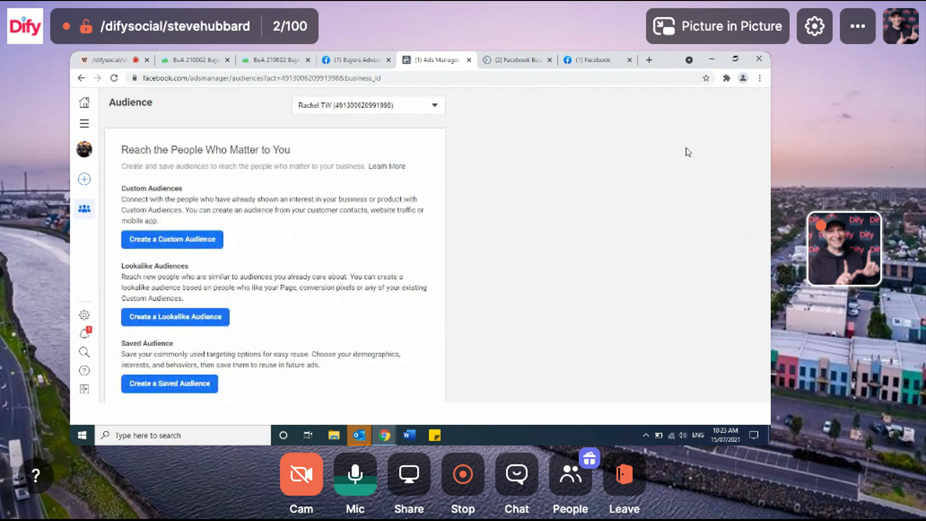
pyautogui.click(83, 125)
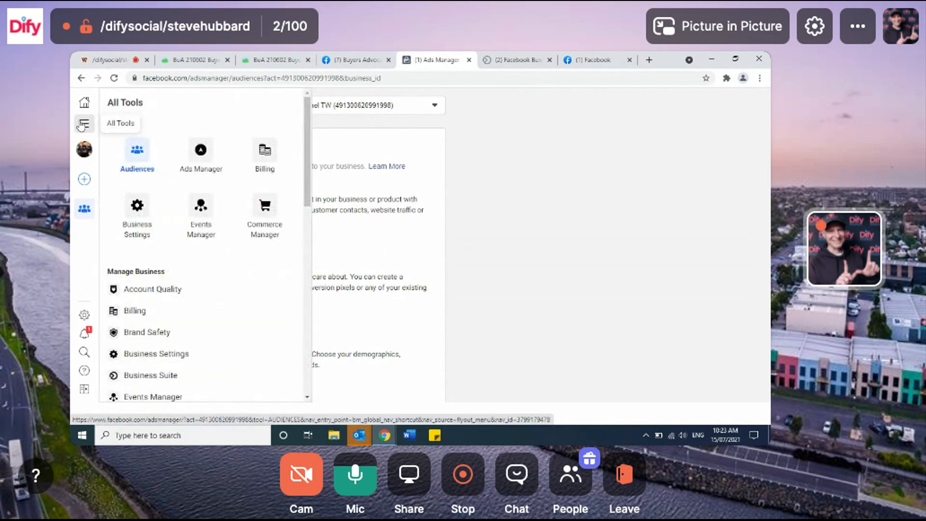
pyautogui.click(142, 213)
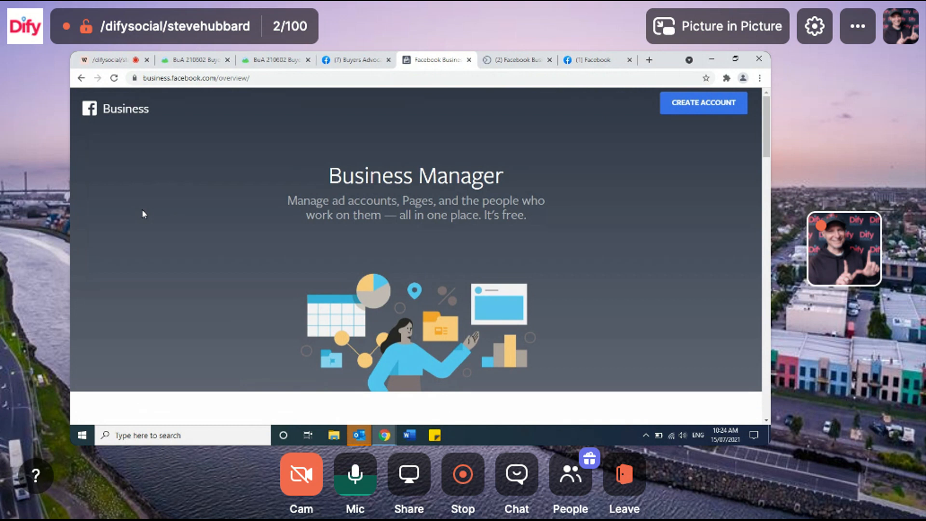
pyautogui.click(82, 78)
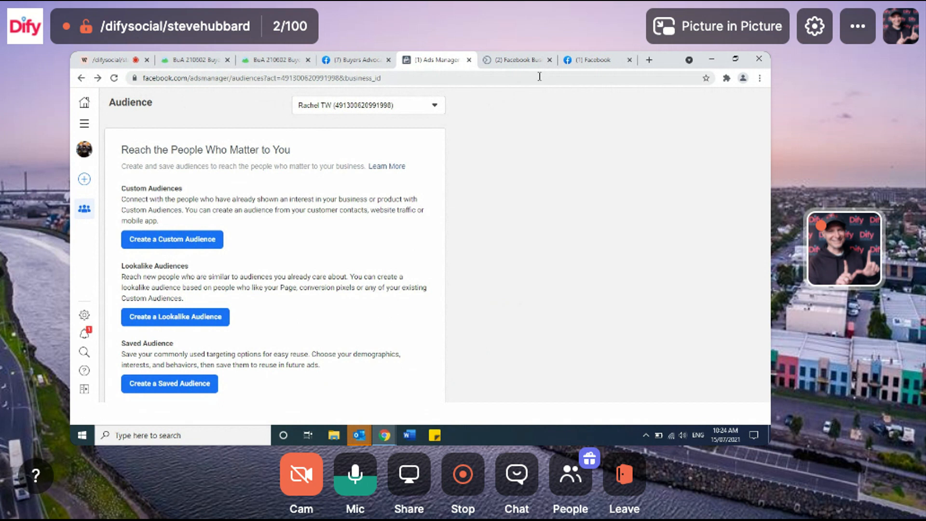
# - Log out of both signed-in Facebook accounts from the Facebook tab's account menu
pyautogui.click(594, 59)
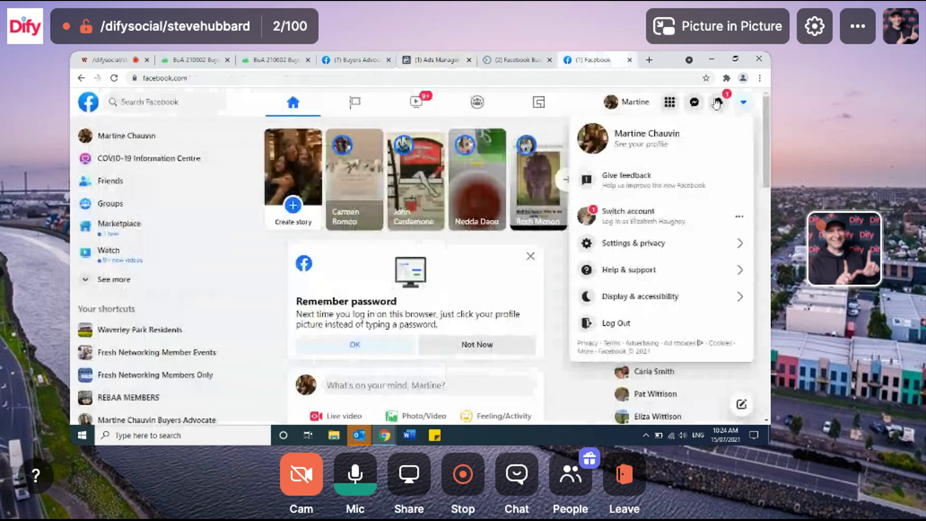
pyautogui.click(620, 324)
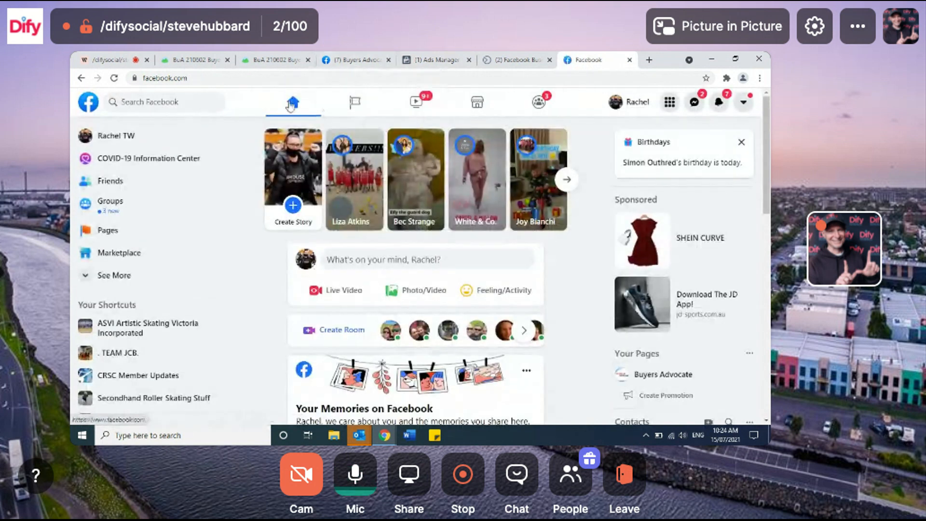
pyautogui.click(745, 102)
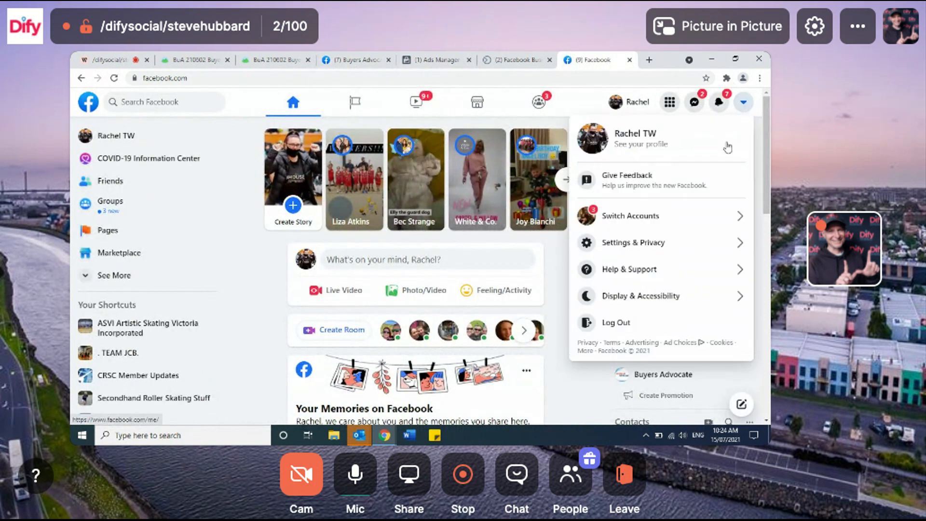
pyautogui.click(621, 329)
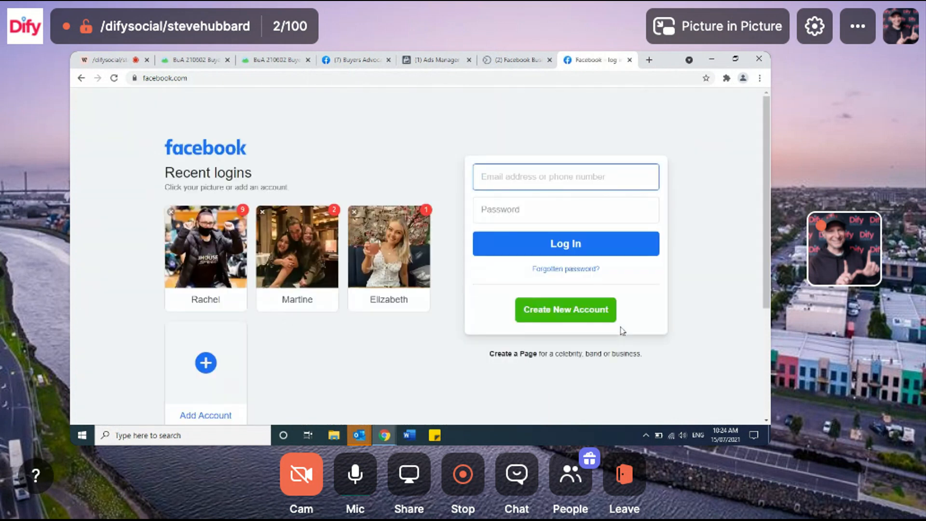
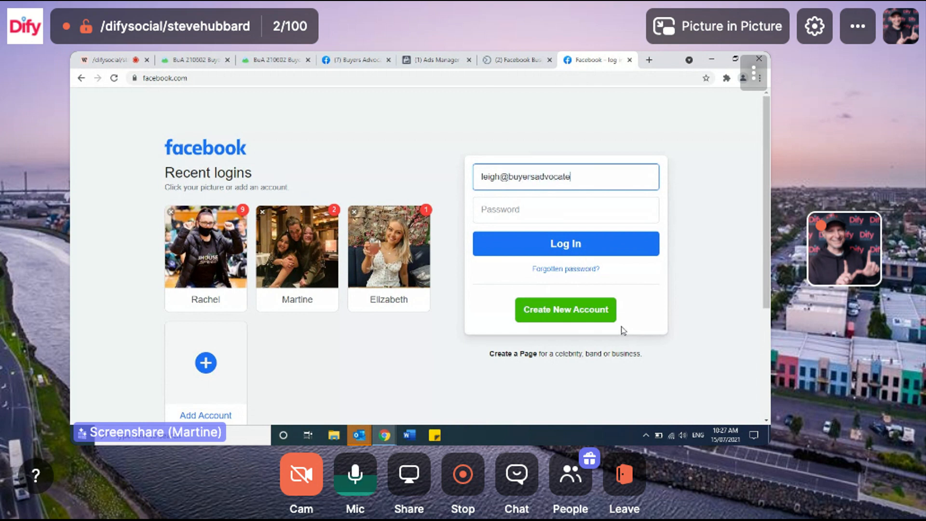
# - Log in to Facebook with the owner's e-mail and password, checking the password with the reveal icon
pyautogui.press('Tab')
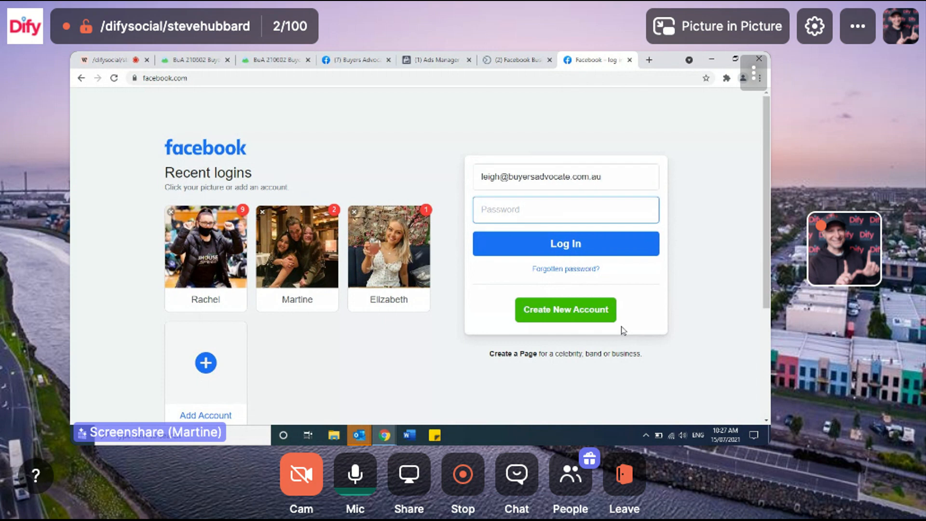
pyautogui.write('•')
pyautogui.click(647, 210)
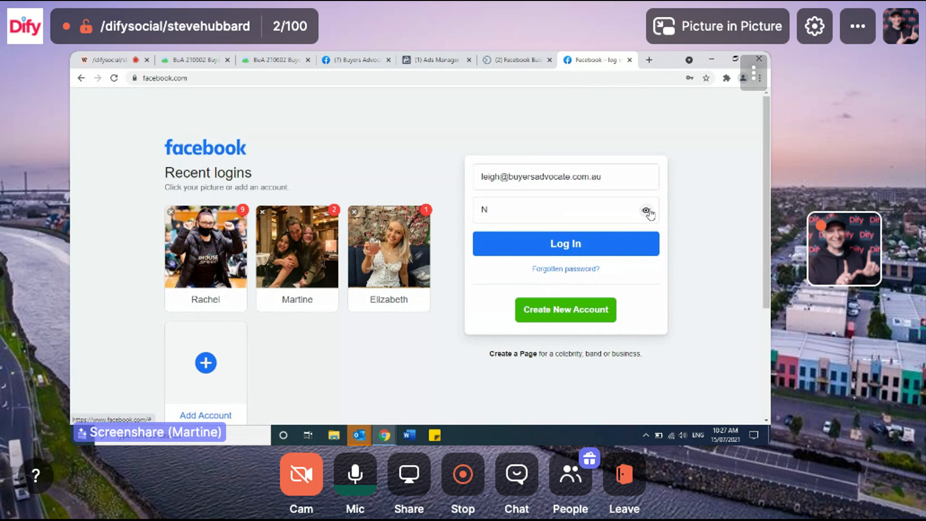
pyautogui.click(554, 215)
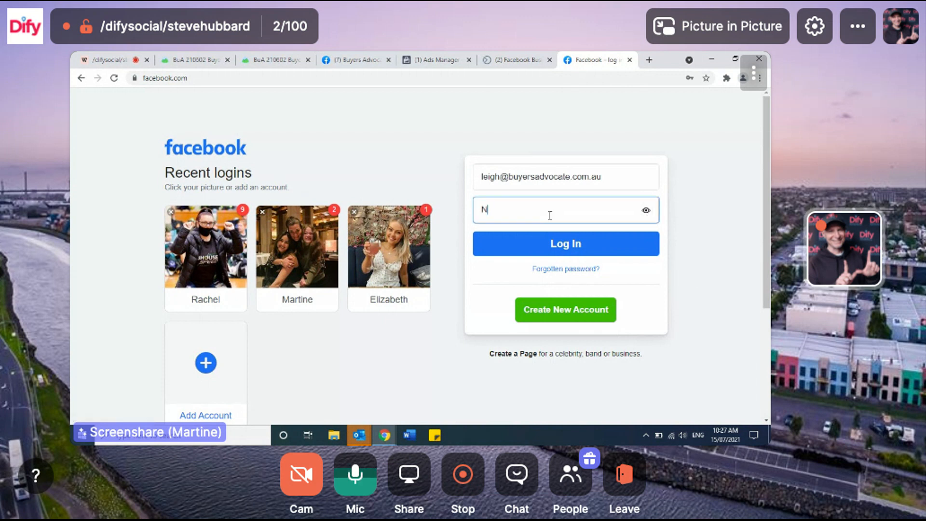
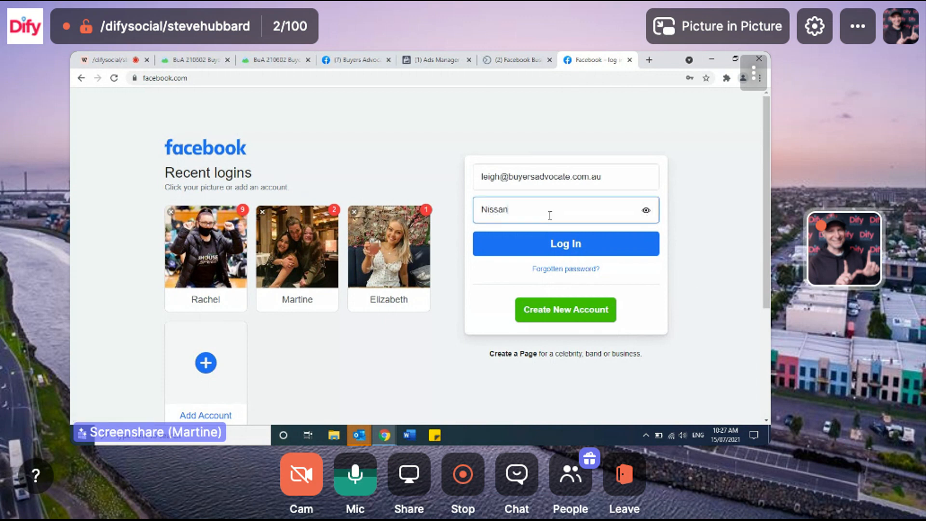
pyautogui.click(561, 248)
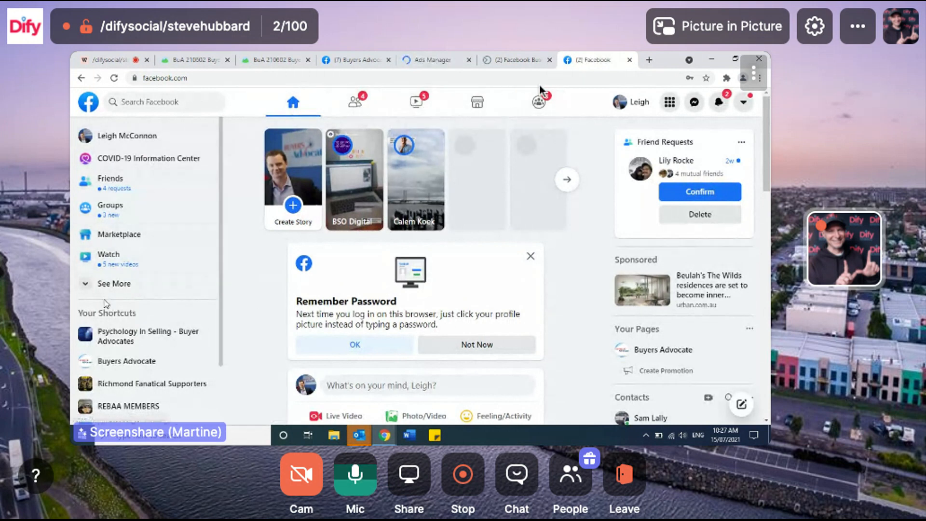
# - Select the business.facebook.com Business Manager link in the Basecamp draft comment for copying
pyautogui.click(274, 61)
pyautogui.scroll(5, 396, 364)
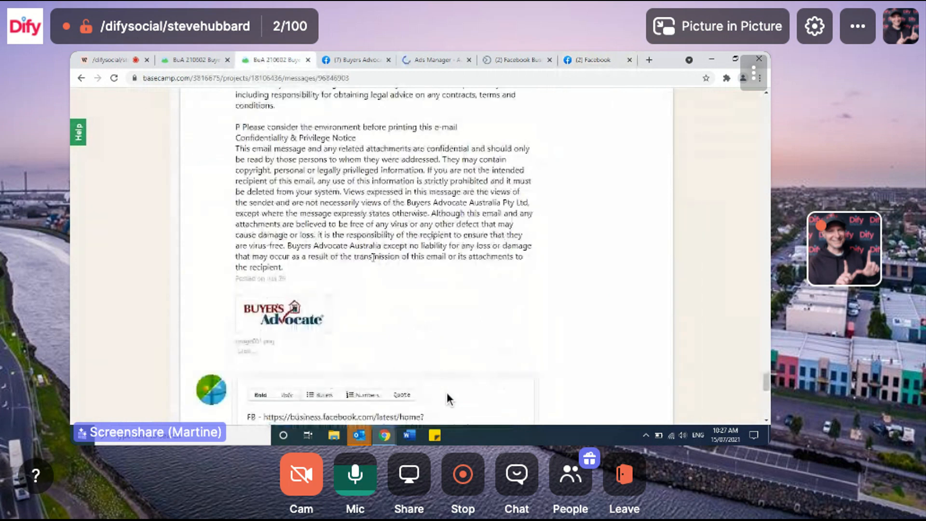
pyautogui.rightClick(357, 298)
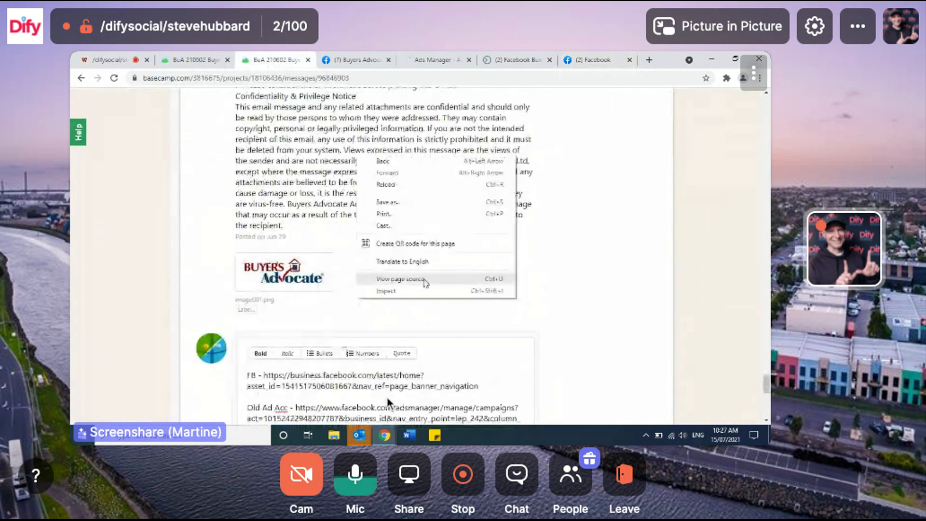
pyautogui.click(622, 290)
pyautogui.scroll(1, 622, 290)
pyautogui.scroll(8, 622, 294)
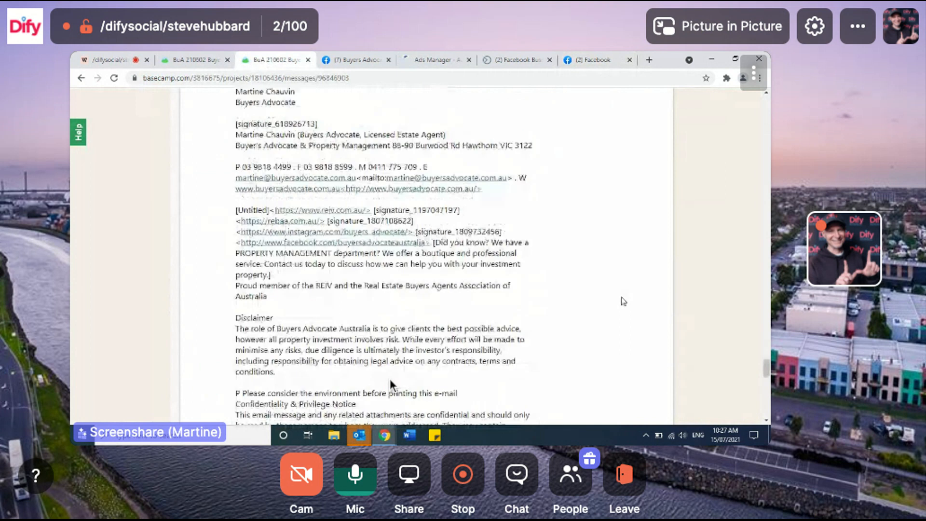
pyautogui.scroll(-15, 372, 383)
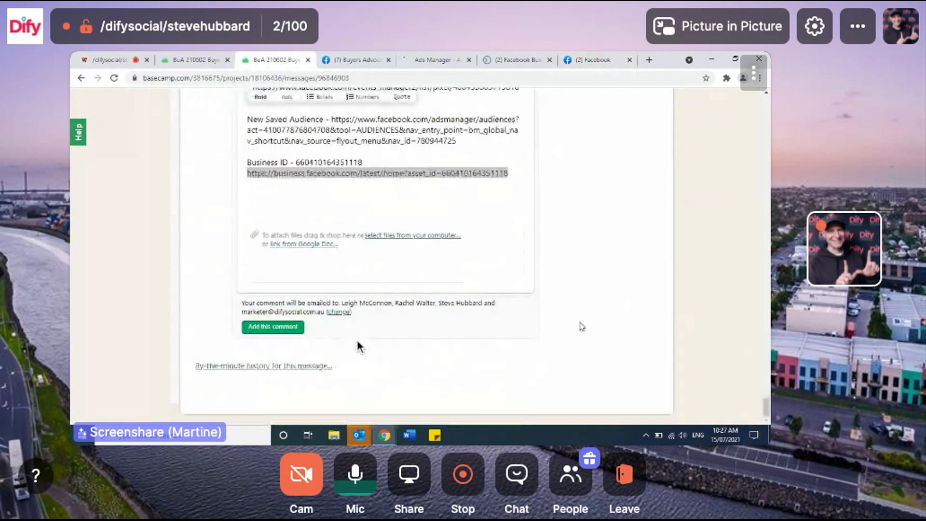
pyautogui.click(445, 190)
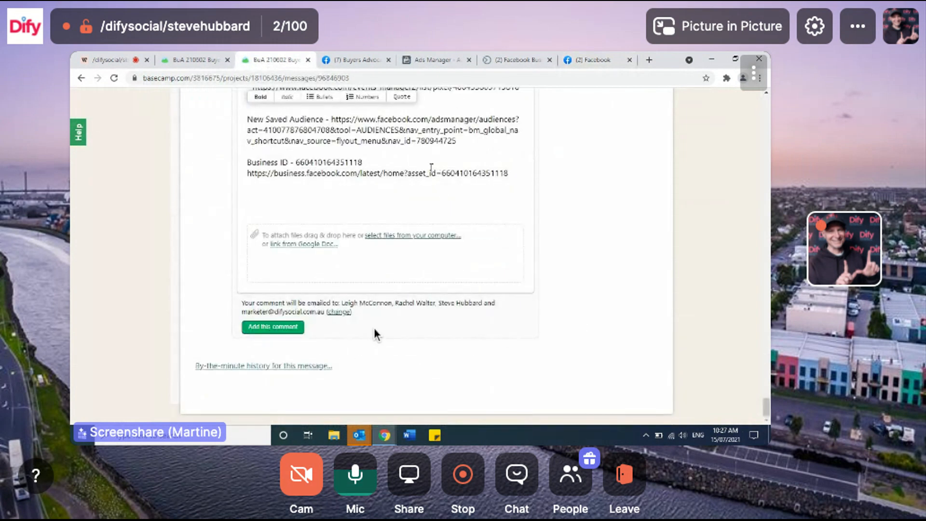
pyautogui.moveTo(509, 174); pyautogui.dragTo(252, 175)
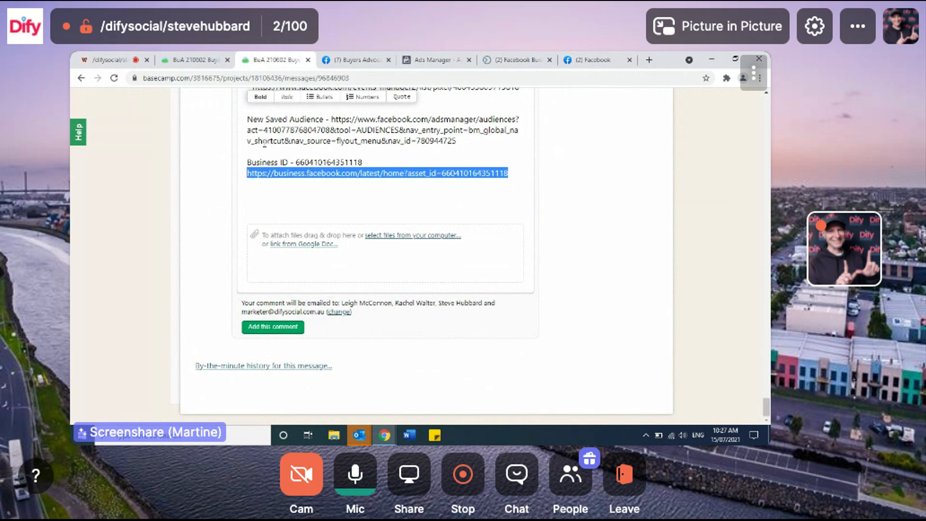
# - Load the Business Manager link in a new tab, go to Ads Manager's Campaigns page, and select its address
pyautogui.click(649, 61)
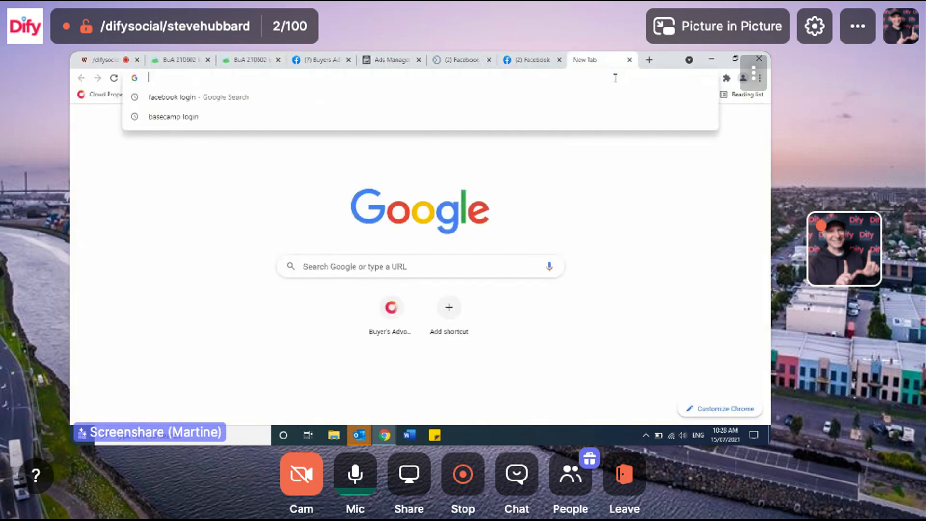
pyautogui.hotkey('ctrl', 'v')
pyautogui.press('Return')
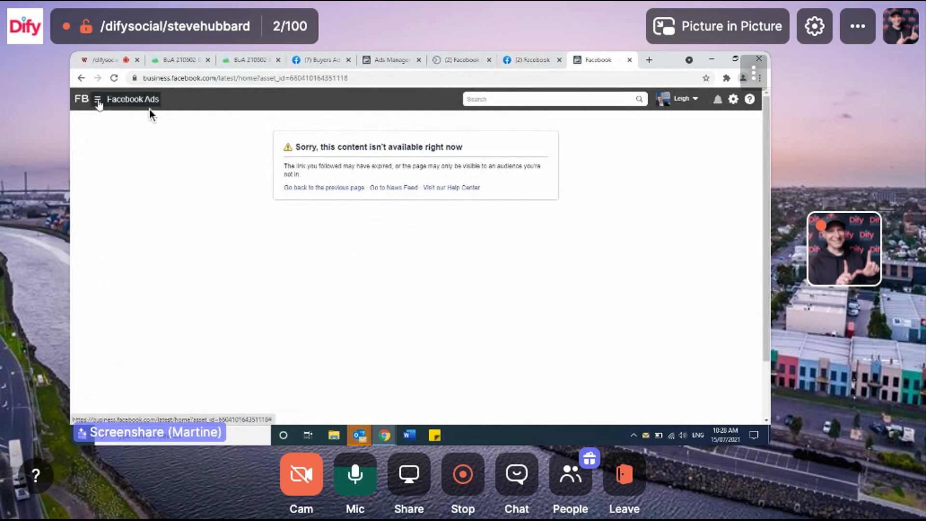
pyautogui.click(98, 101)
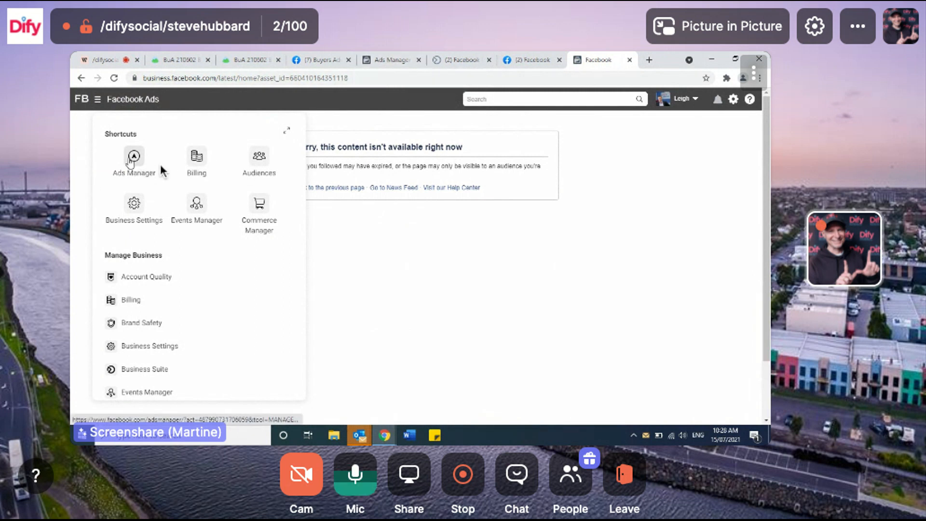
pyautogui.click(134, 162)
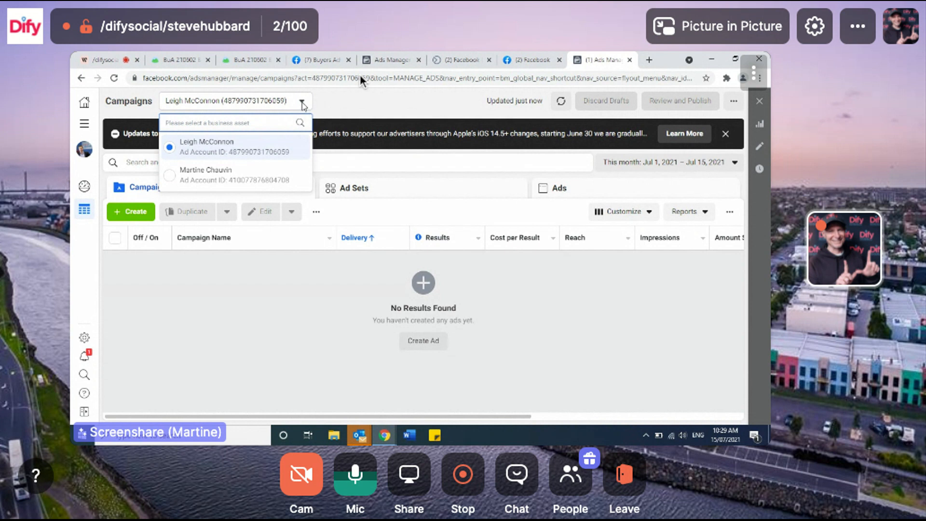
pyautogui.click(354, 98)
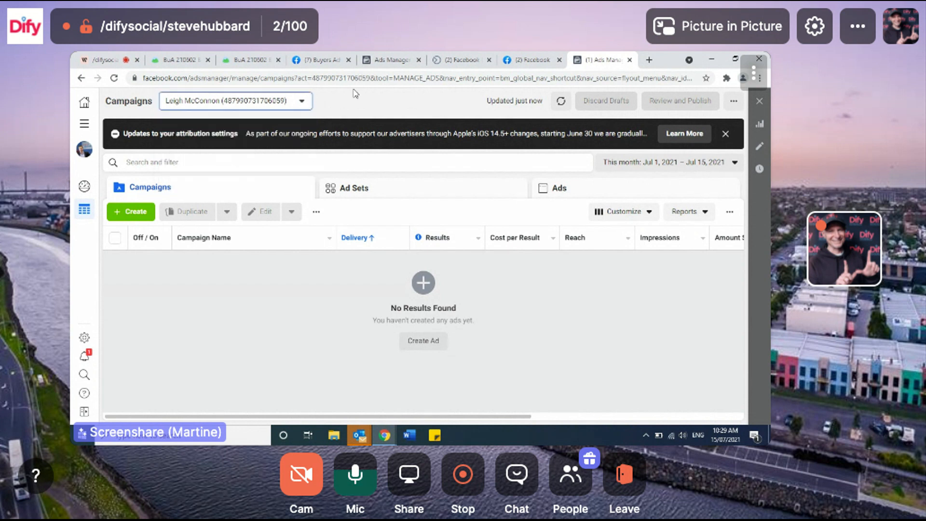
pyautogui.click(352, 79)
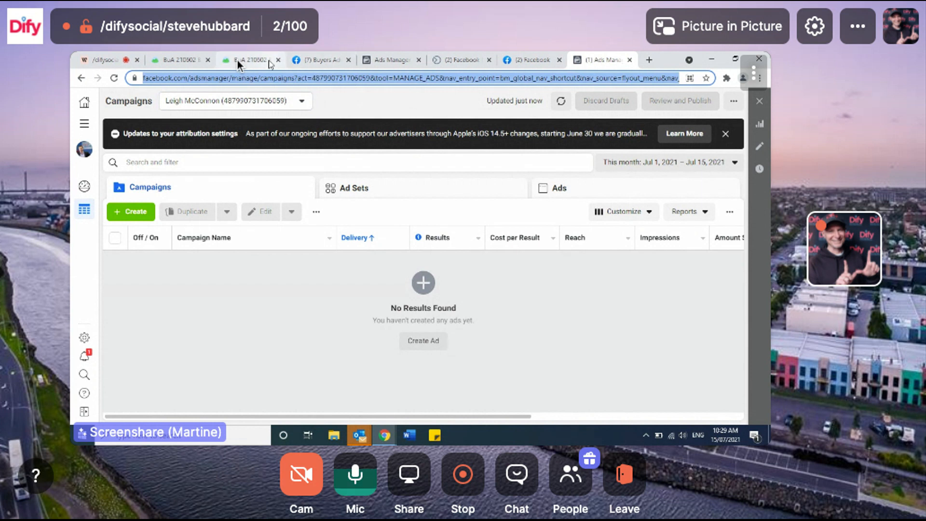
# - Add a line with the owner's first name and the Ads Manager campaigns link to the Basecamp comment
pyautogui.click(256, 60)
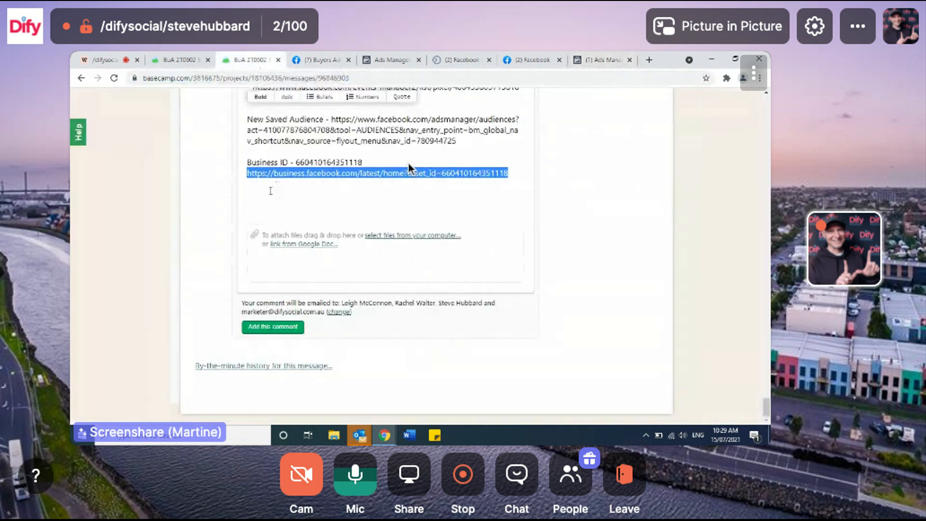
pyautogui.click(270, 191)
pyautogui.write('Leigh')
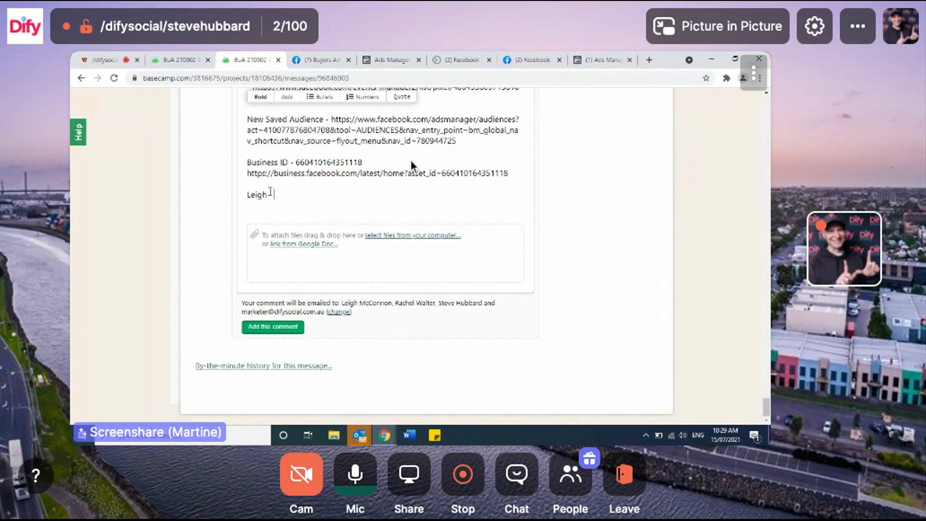
pyautogui.hotkey('ctrl', 'v')
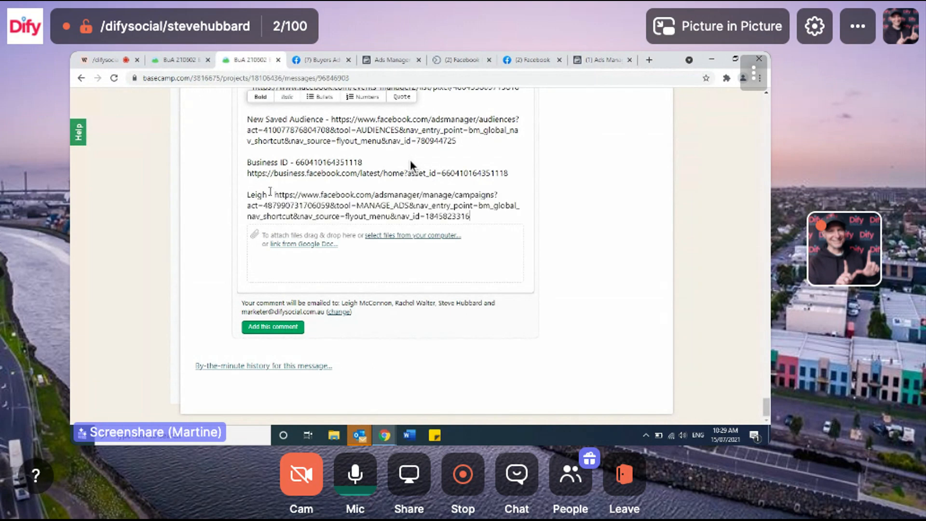
pyautogui.press('Return')
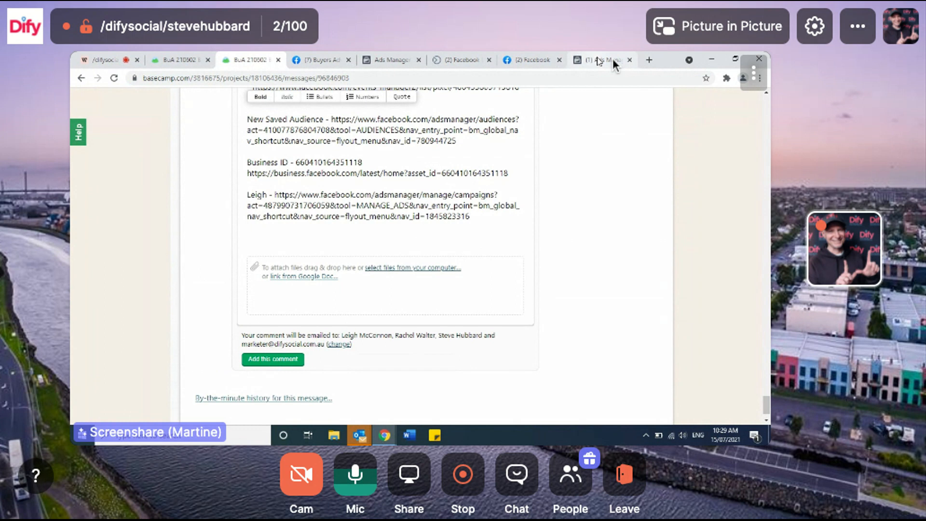
pyautogui.click(613, 59)
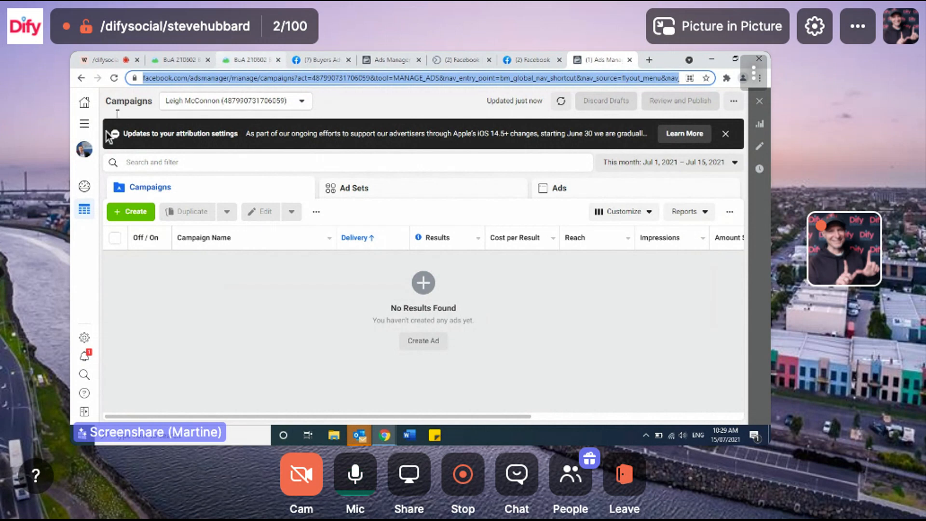
# - In Business Settings, remove the first and the last listed people from the business
pyautogui.click(85, 126)
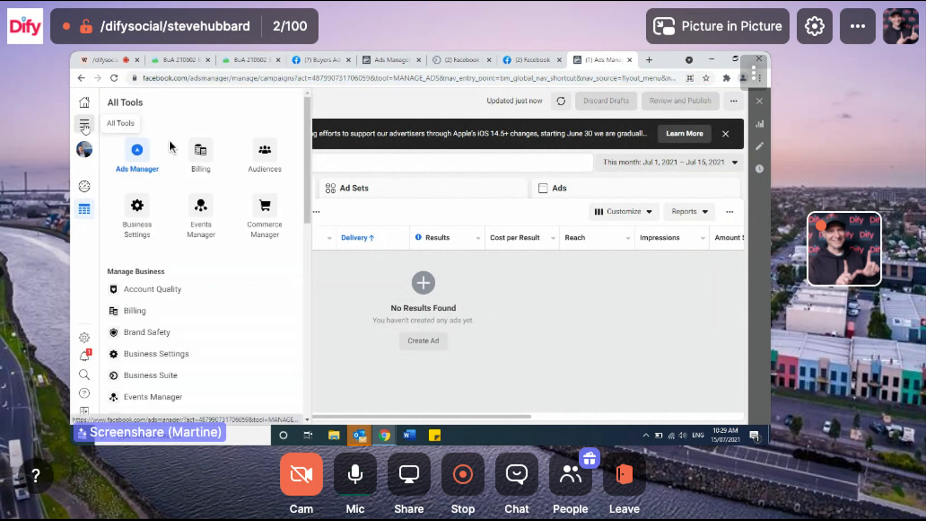
pyautogui.click(140, 217)
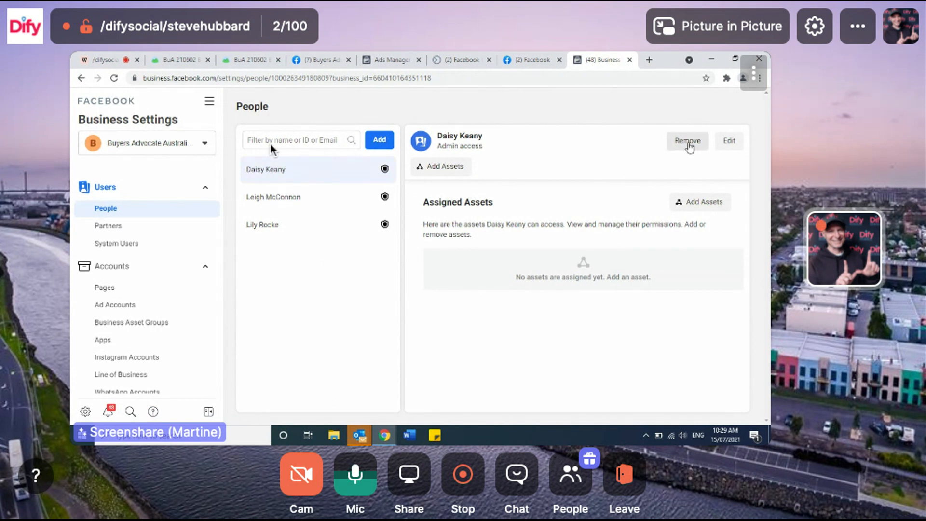
pyautogui.click(688, 141)
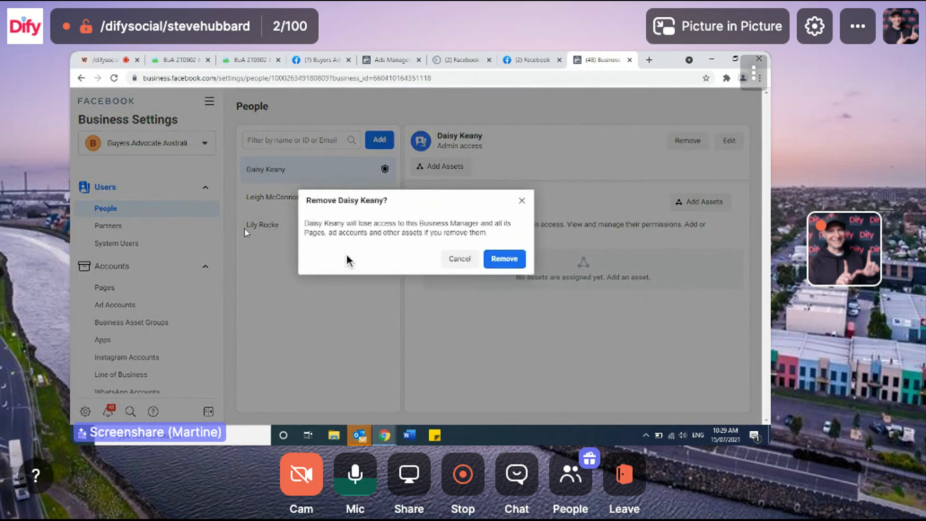
pyautogui.click(505, 259)
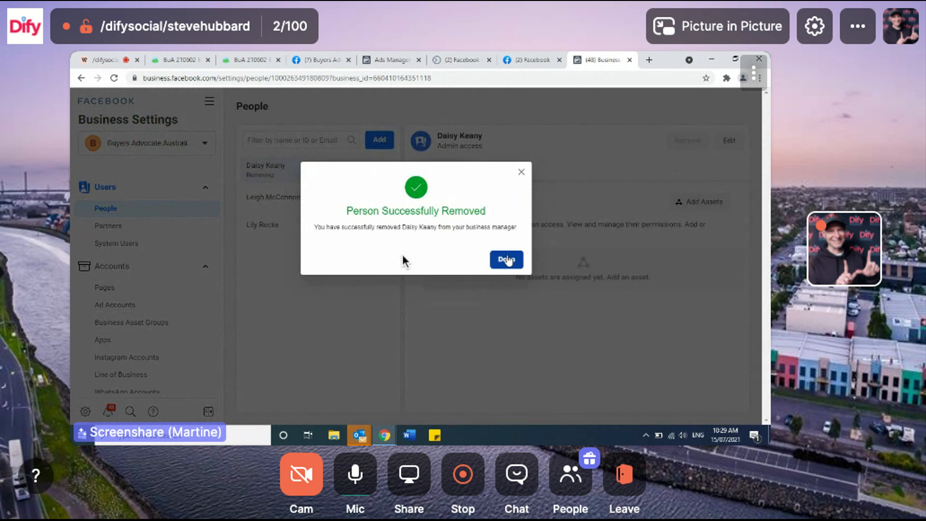
pyautogui.click(507, 260)
pyautogui.click(325, 222)
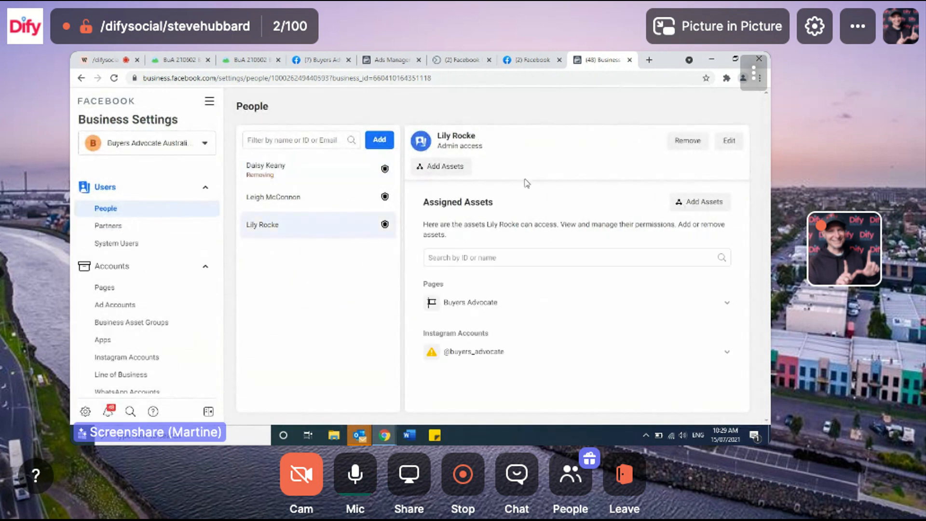
pyautogui.click(688, 141)
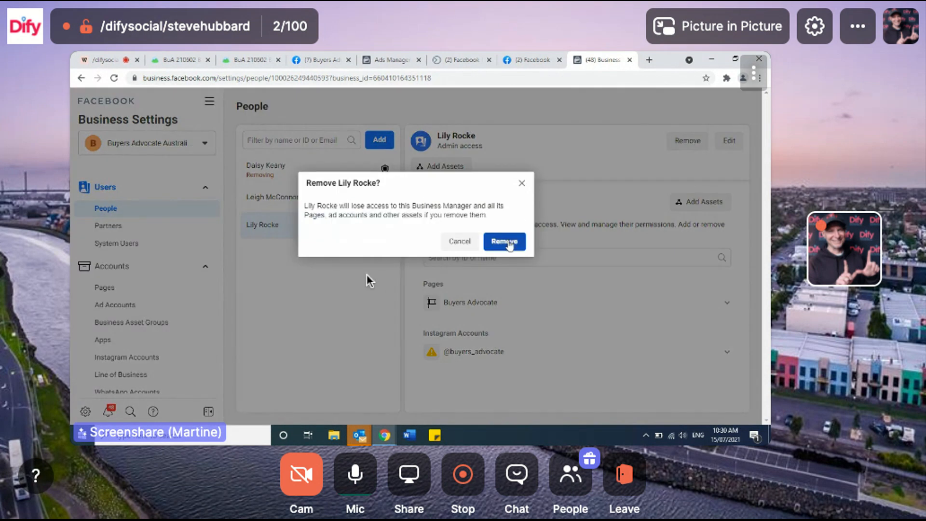
pyautogui.click(505, 241)
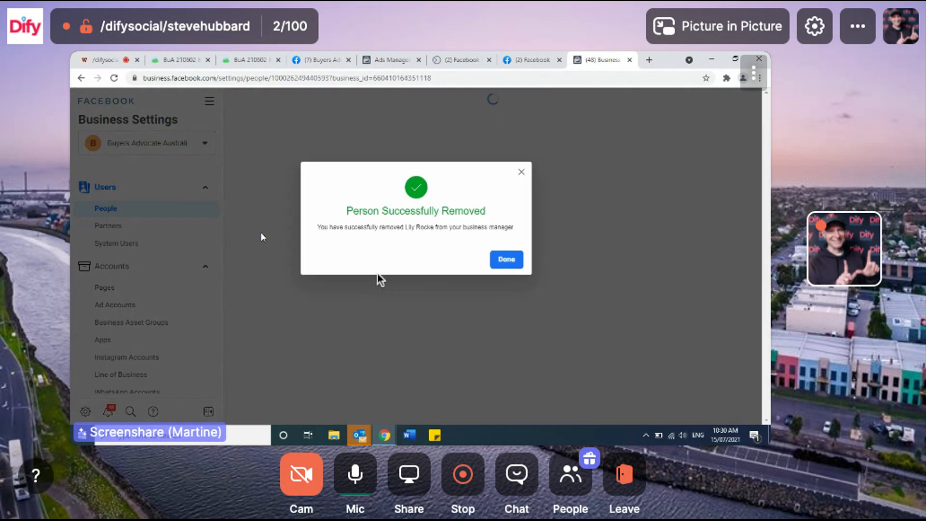
pyautogui.click(494, 260)
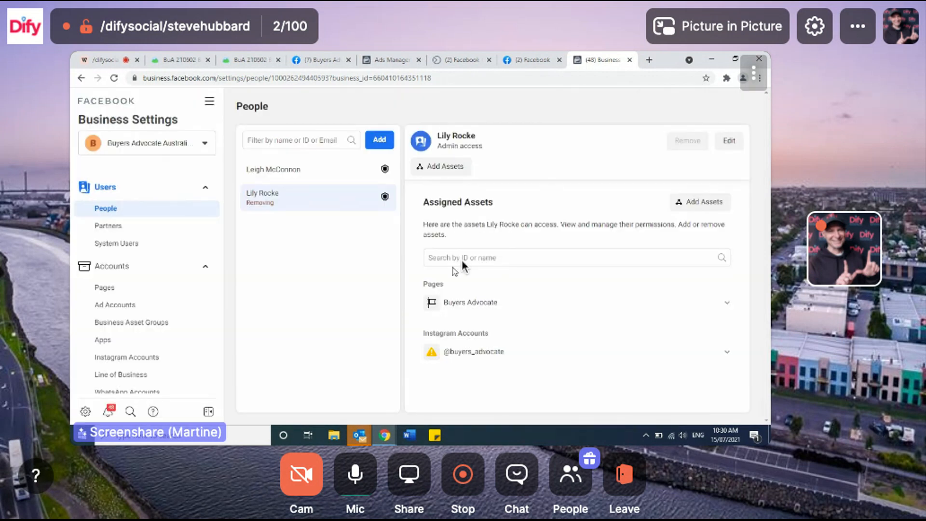
# - Open the Invite People dialog on the People page, mute the microphone, and go to the Whereby call
pyautogui.click(384, 145)
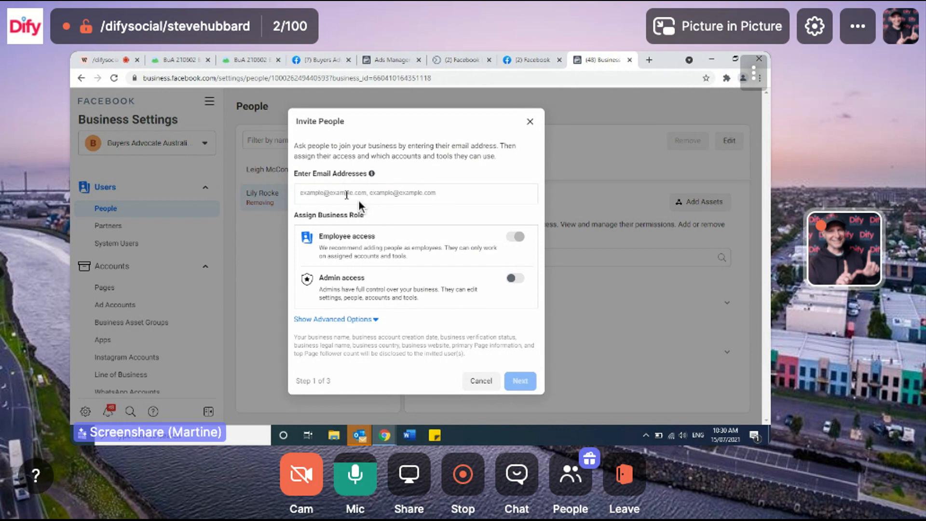
pyautogui.write('mart')
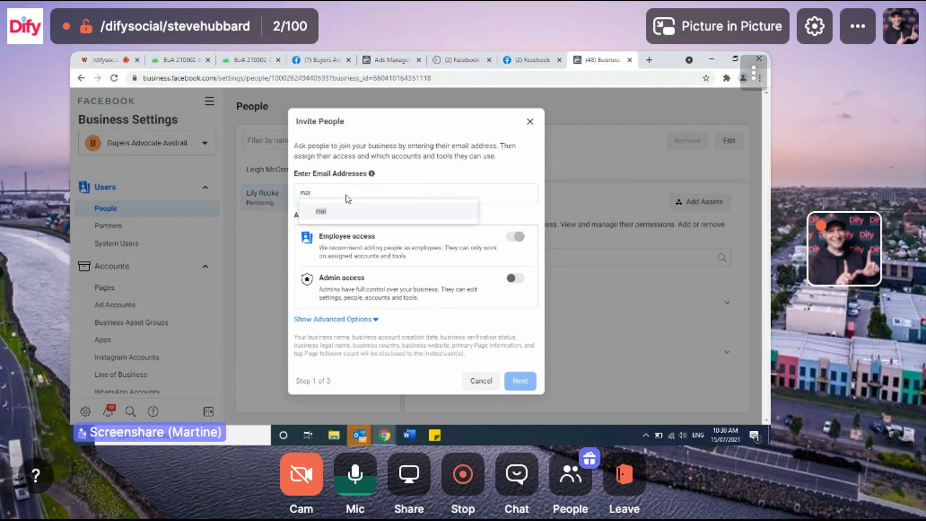
pyautogui.press('BackSpace')
pyautogui.press('BackSpace')
pyautogui.press('BackSpace')
pyautogui.press('BackSpace')
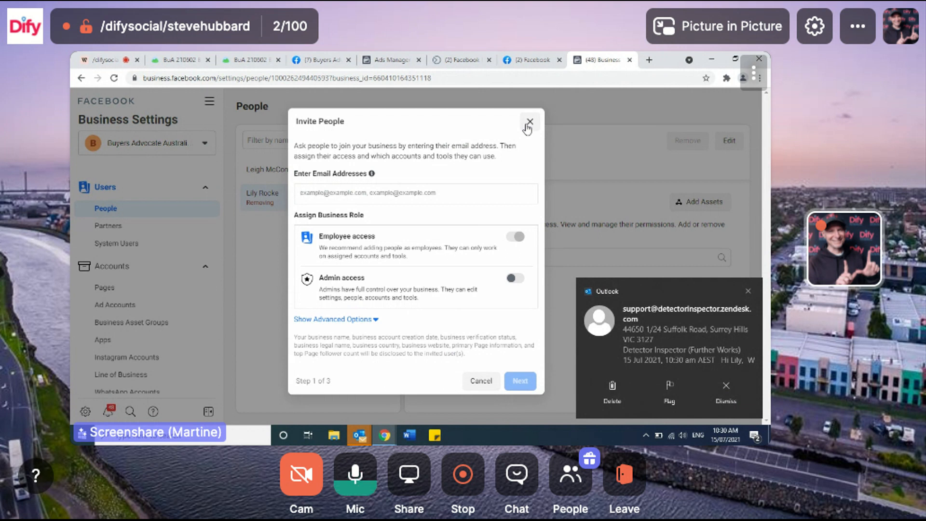
pyautogui.press('m')
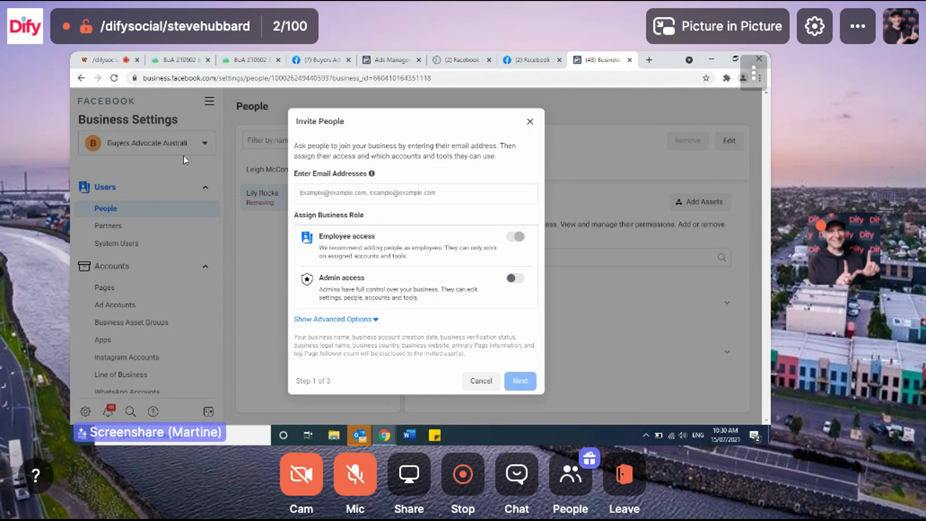
pyautogui.click(106, 65)
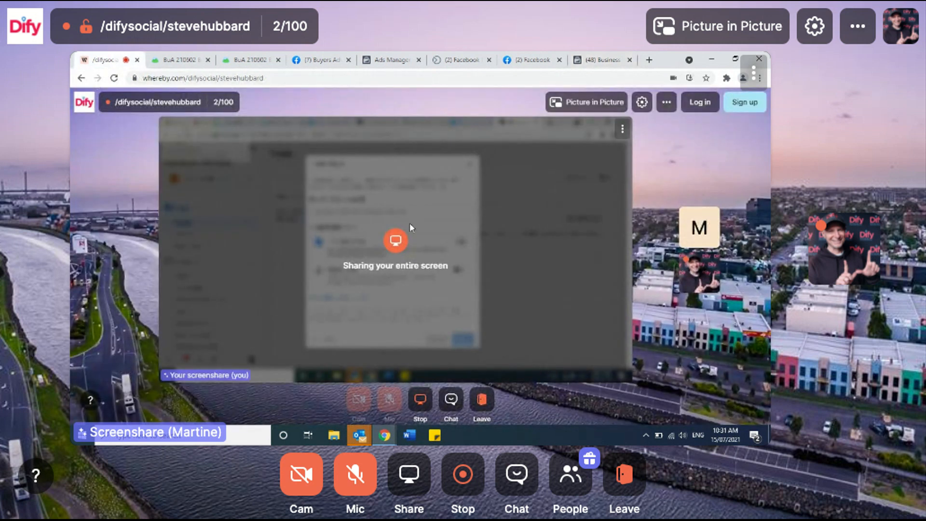
# - Enter the invitee's e-mail address with Admin access switched on and continue to Assign Access
pyautogui.press('m')
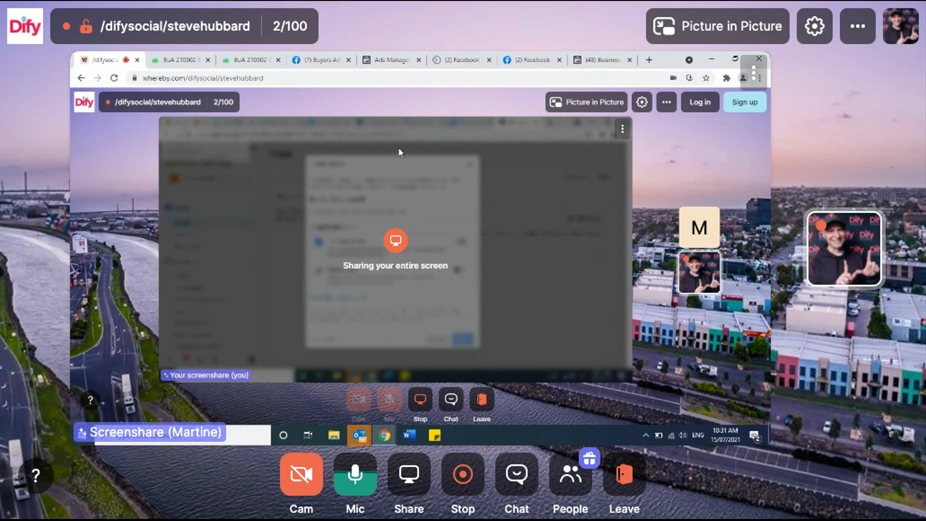
pyautogui.click(598, 60)
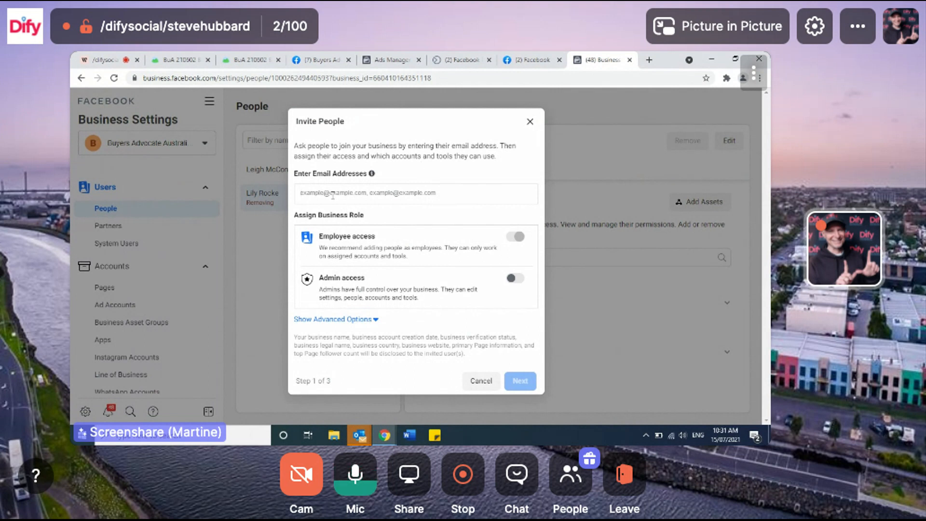
pyautogui.write('st')
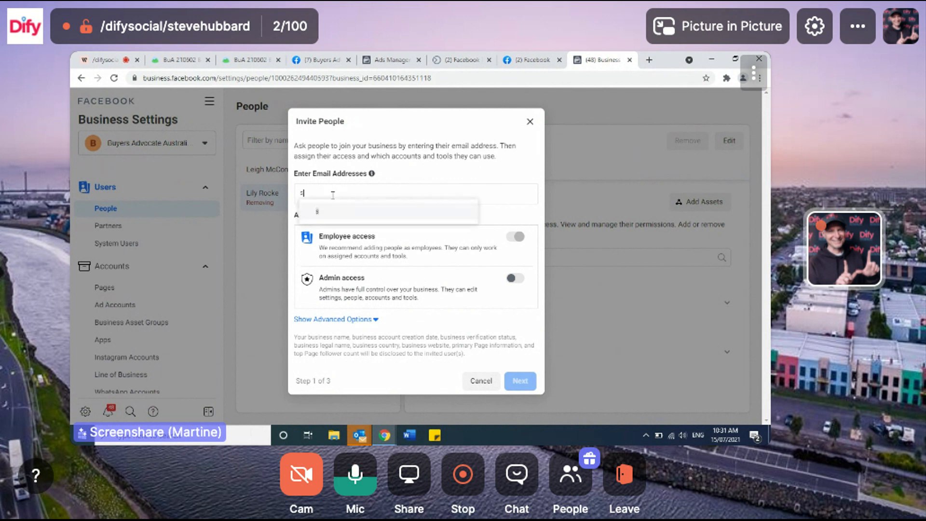
pyautogui.press('BackSpace')
pyautogui.press('BackSpace')
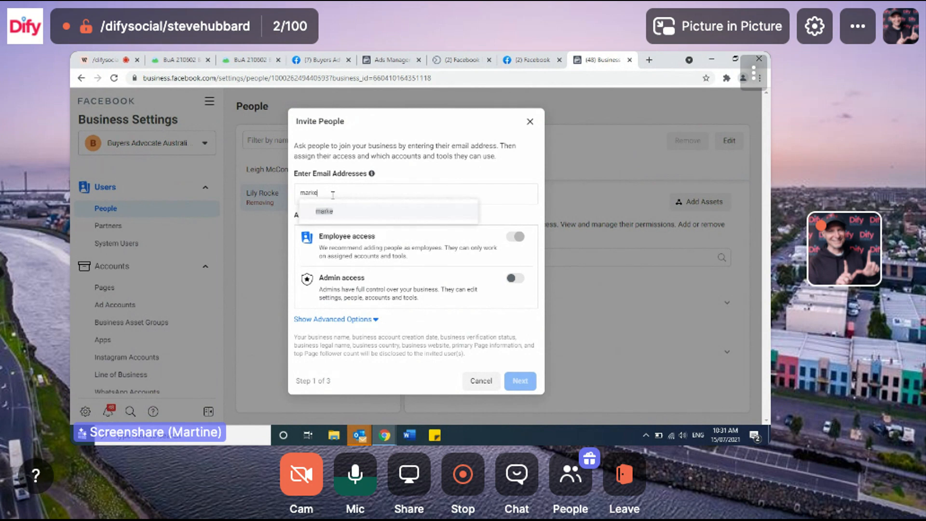
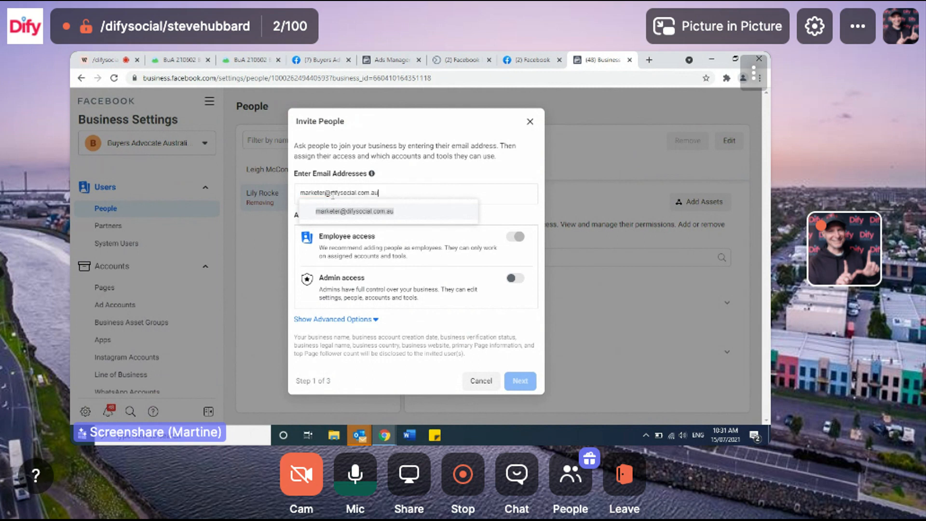
pyautogui.press('Return')
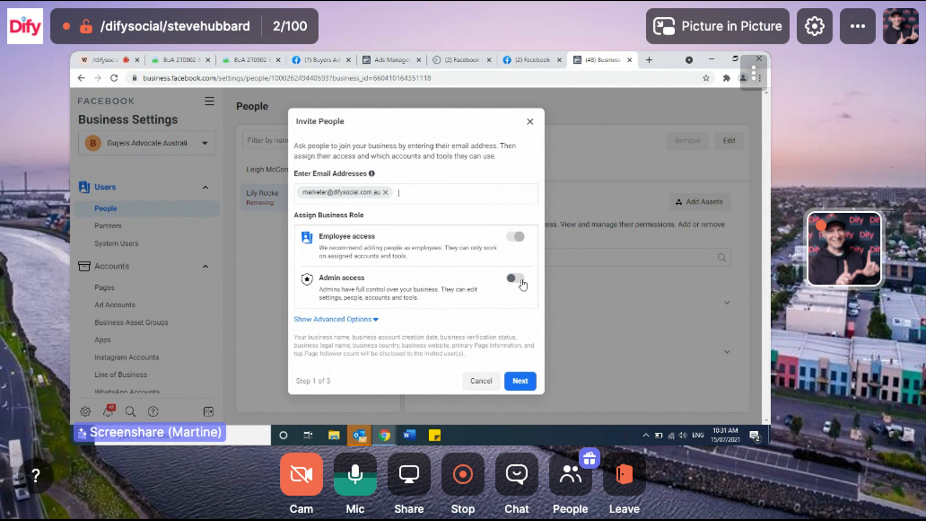
pyautogui.click(517, 278)
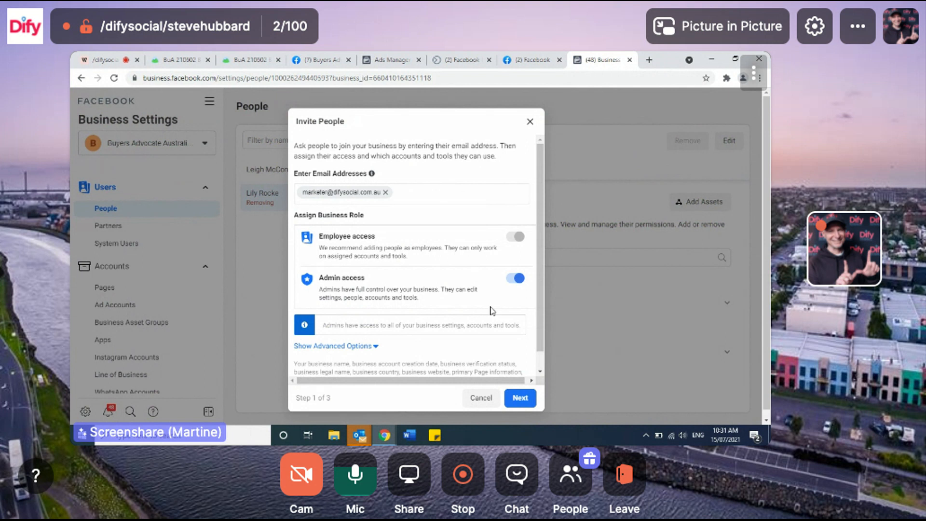
pyautogui.scroll(-2, 491, 311)
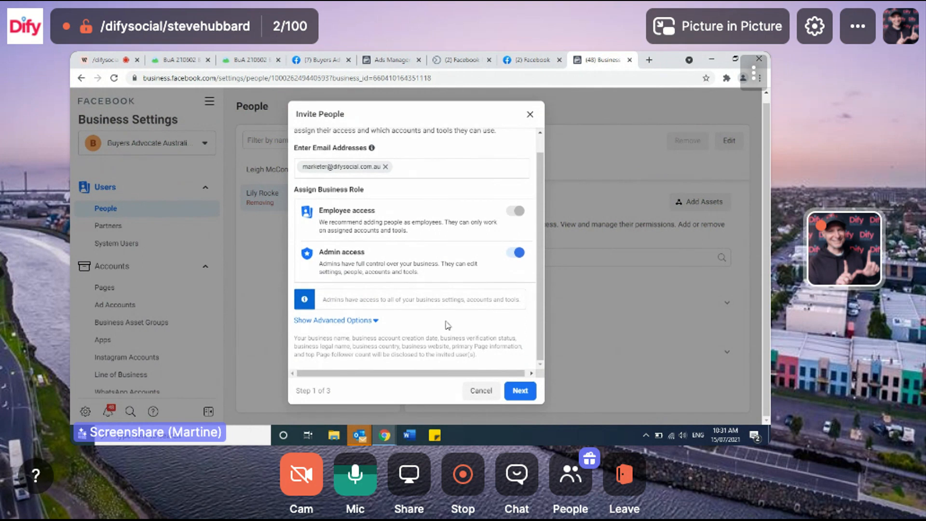
pyautogui.click(519, 392)
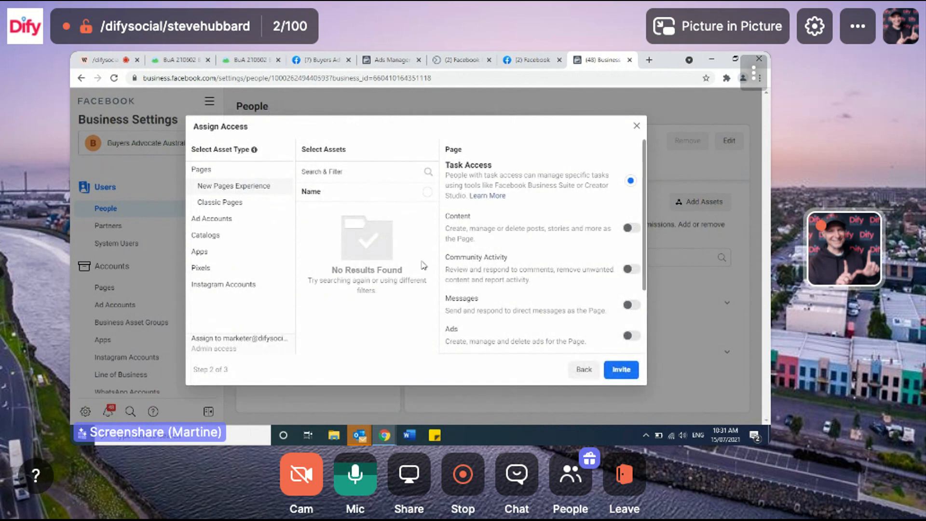
# - Send the invitation with full Manage Page control of the Buyers Advocate page, then select the page address
pyautogui.click(220, 202)
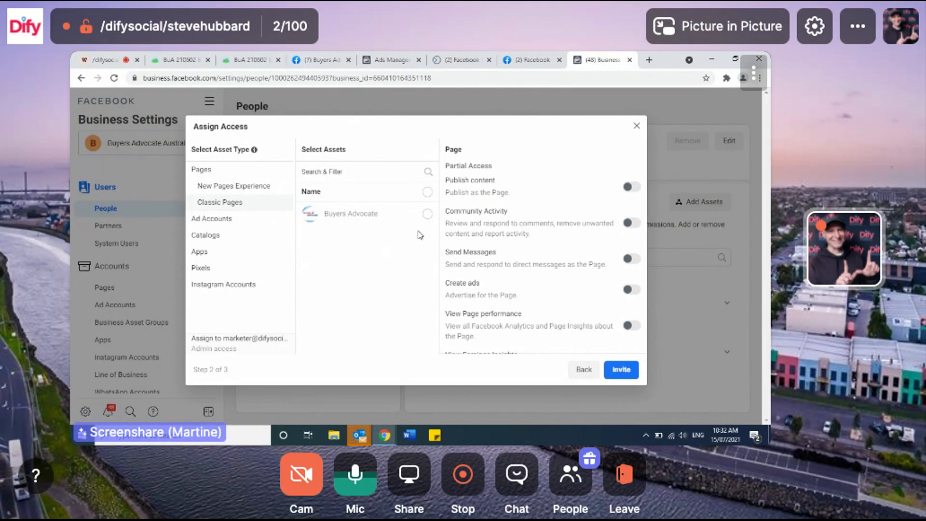
pyautogui.click(425, 215)
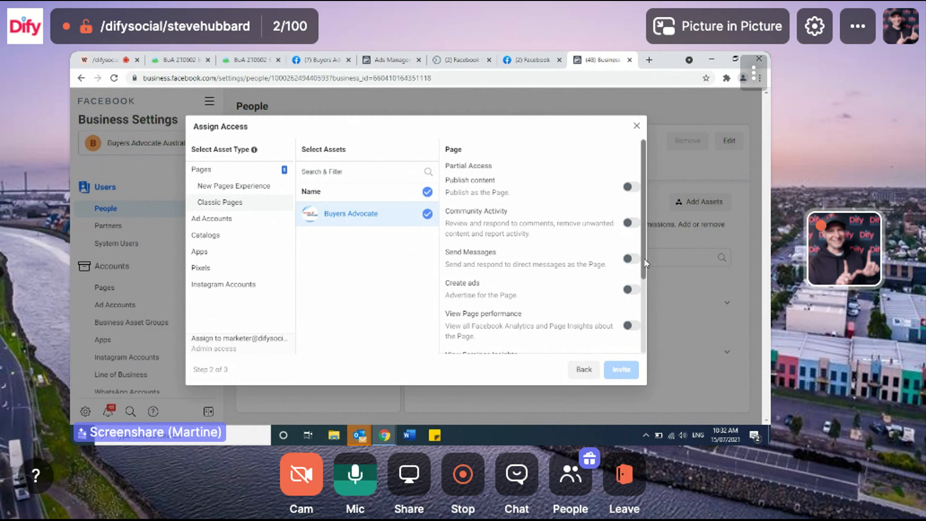
pyautogui.moveTo(647, 262); pyautogui.dragTo(641, 354)
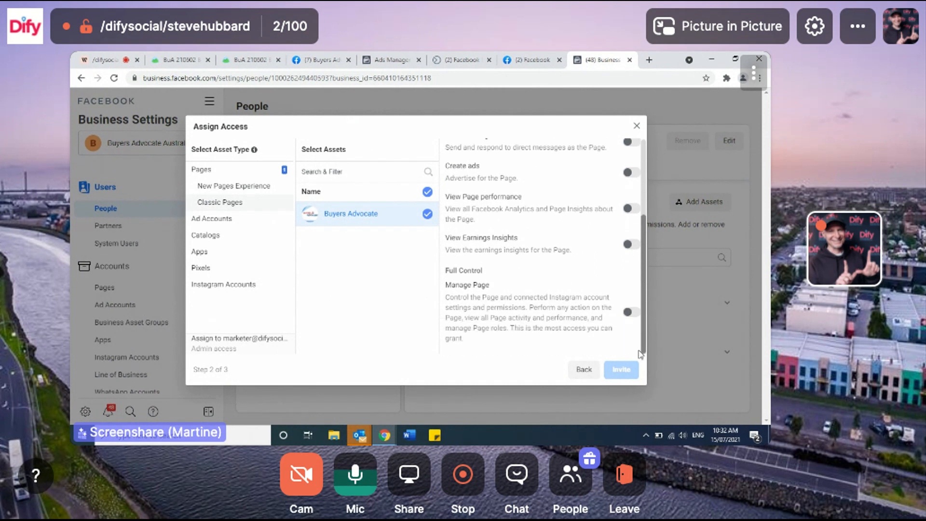
pyautogui.click(629, 312)
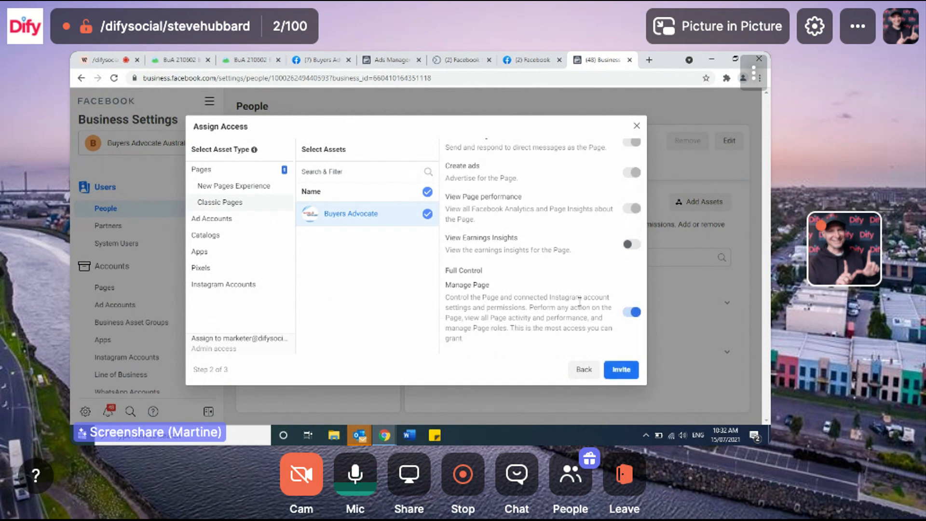
pyautogui.click(624, 369)
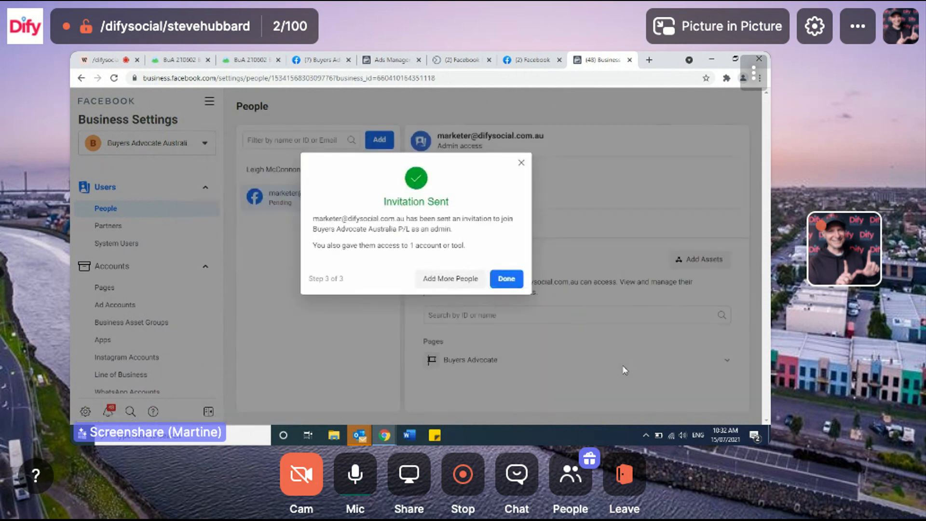
pyautogui.click(506, 280)
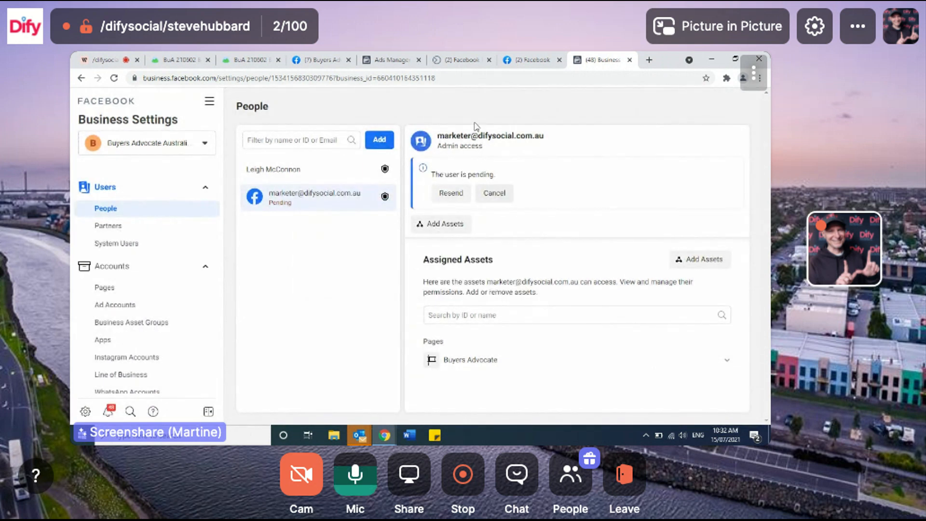
pyautogui.click(464, 79)
pyautogui.hotkey('ctrl', 'c')
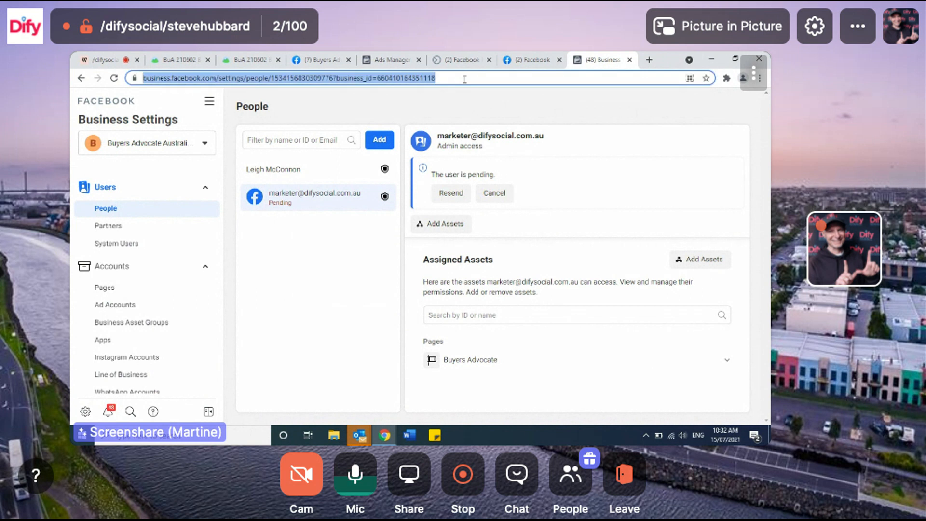
pyautogui.click(273, 63)
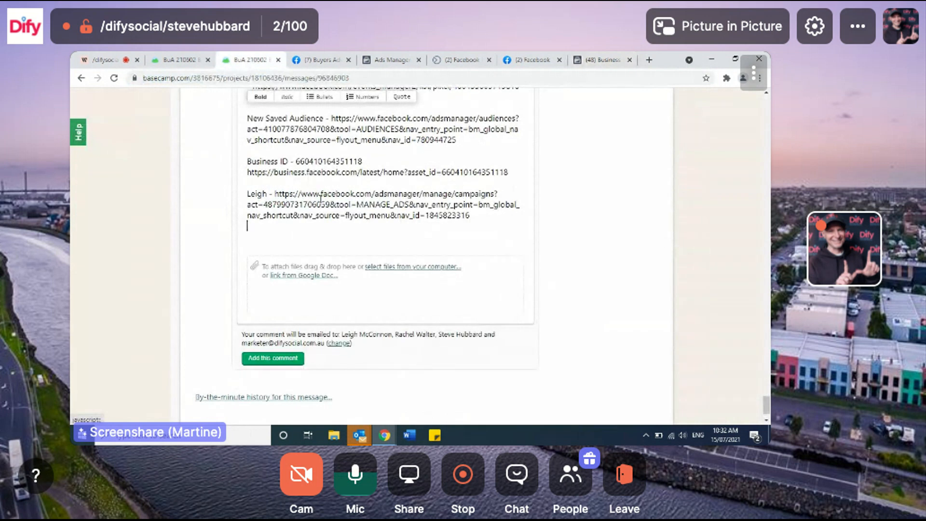
# - Add a 'Business Manager -' line with the pasted people-settings link to the Basecamp comment
pyautogui.press('Return')
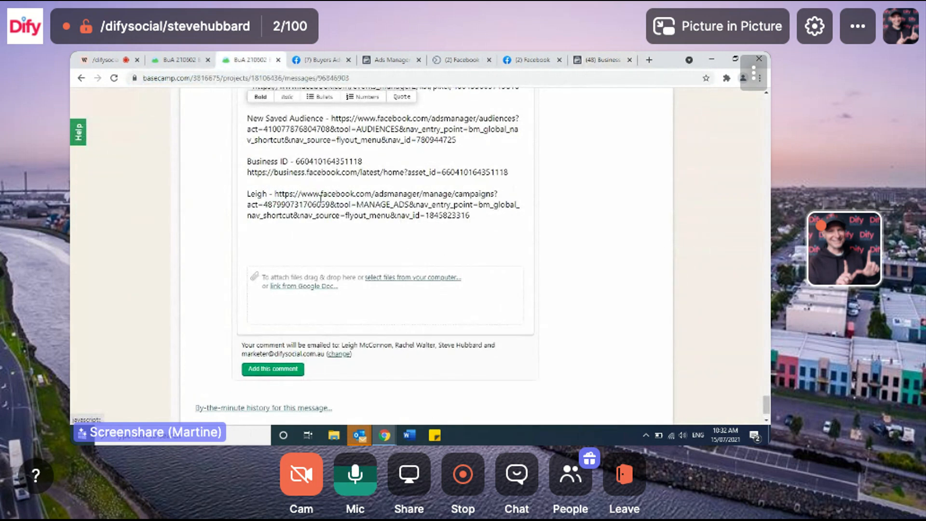
pyautogui.write('B')
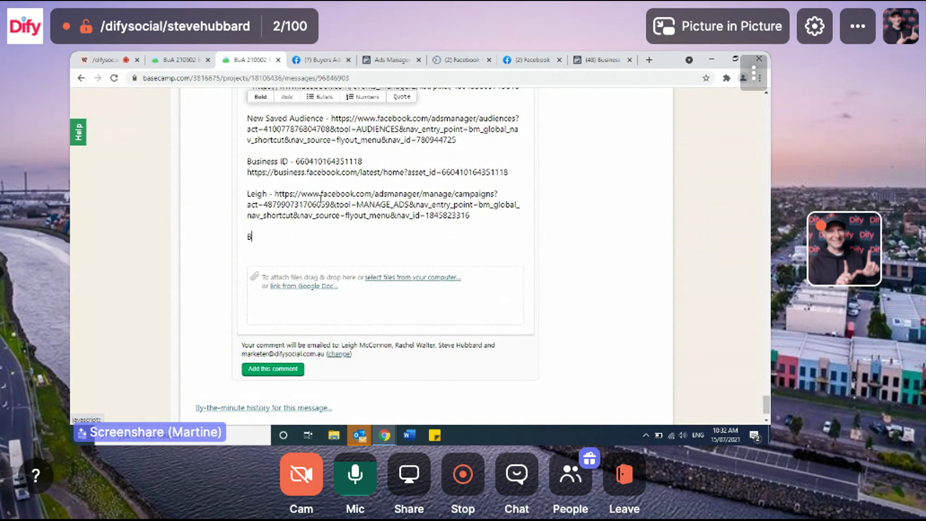
pyautogui.write('usiness Mana')
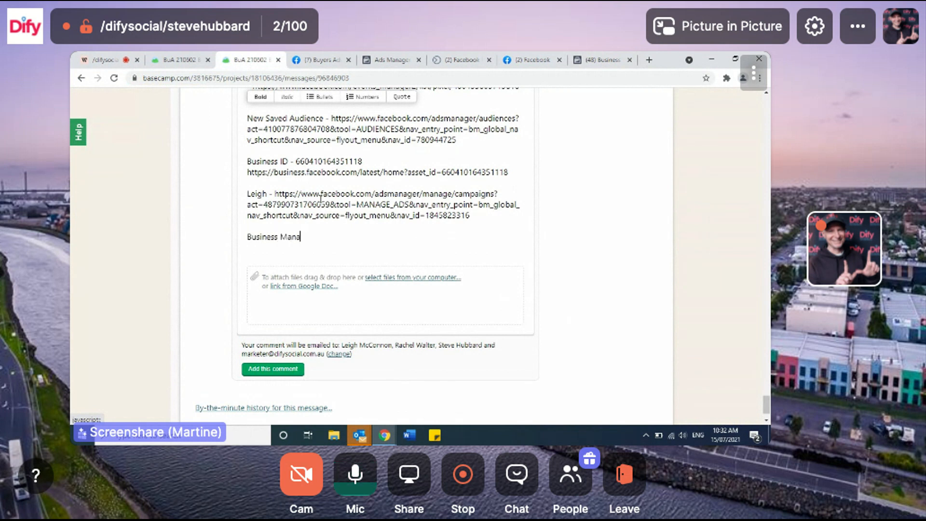
pyautogui.write('ger -')
pyautogui.hotkey('ctrl', 'v')
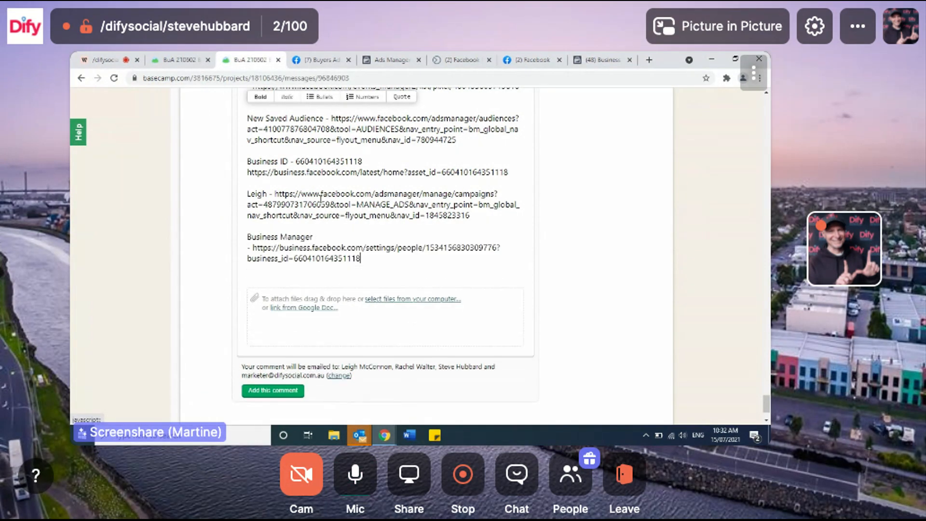
pyautogui.press('Return')
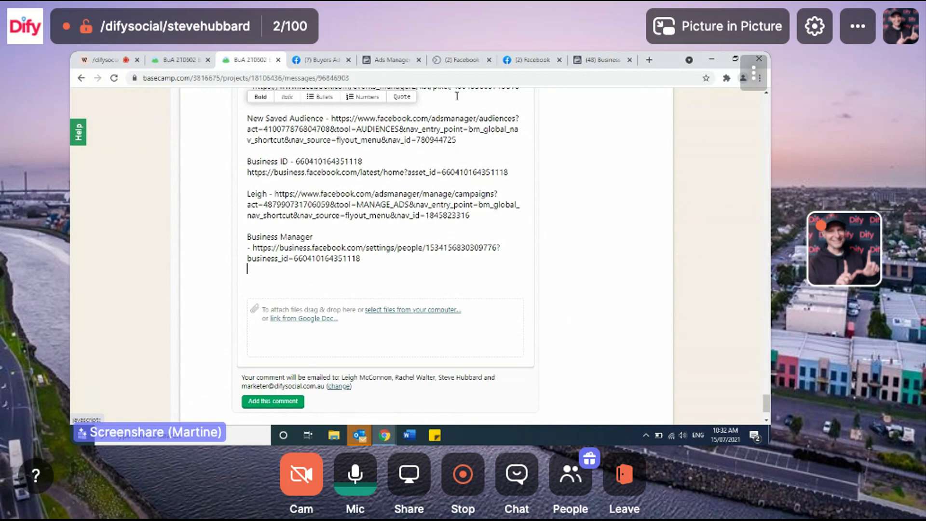
pyautogui.click(585, 64)
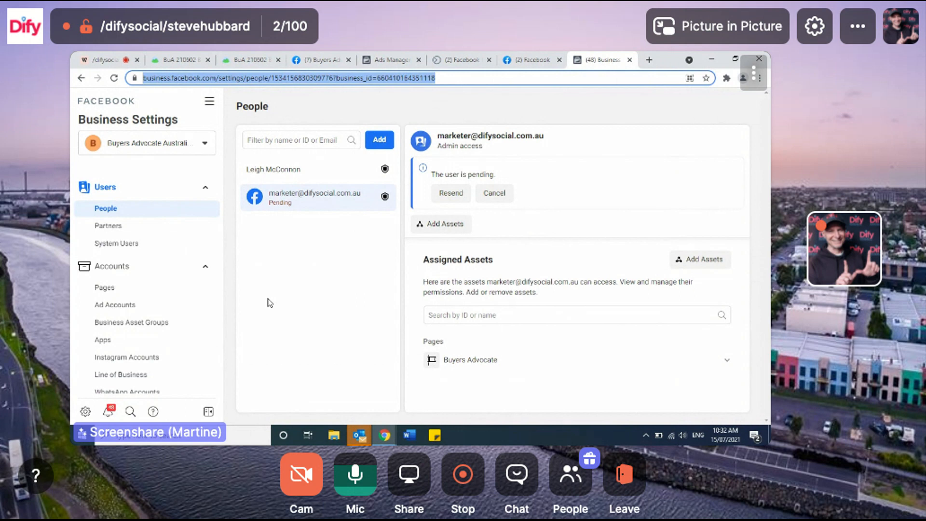
# - In Pages settings, expand the Buyers Advocate member not in the business account and start inviting them
pyautogui.scroll(-4, 177, 313)
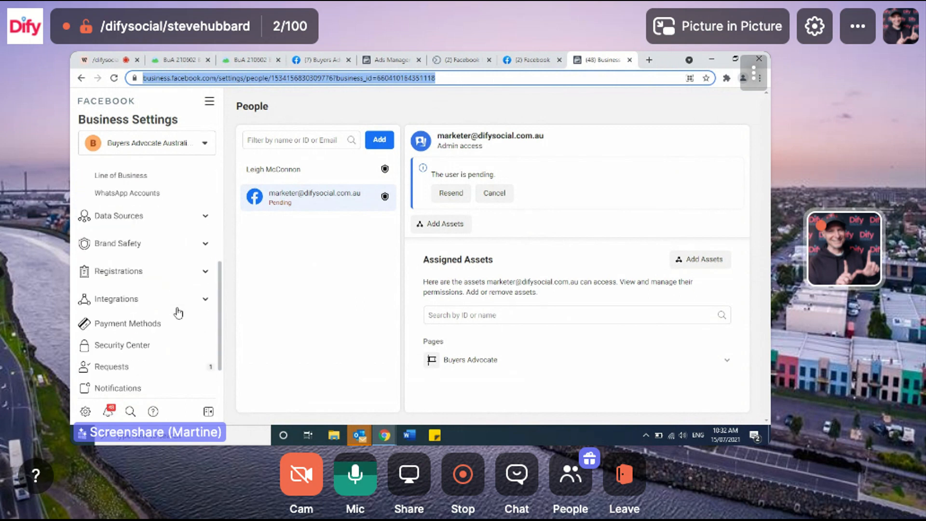
pyautogui.scroll(-1, 179, 313)
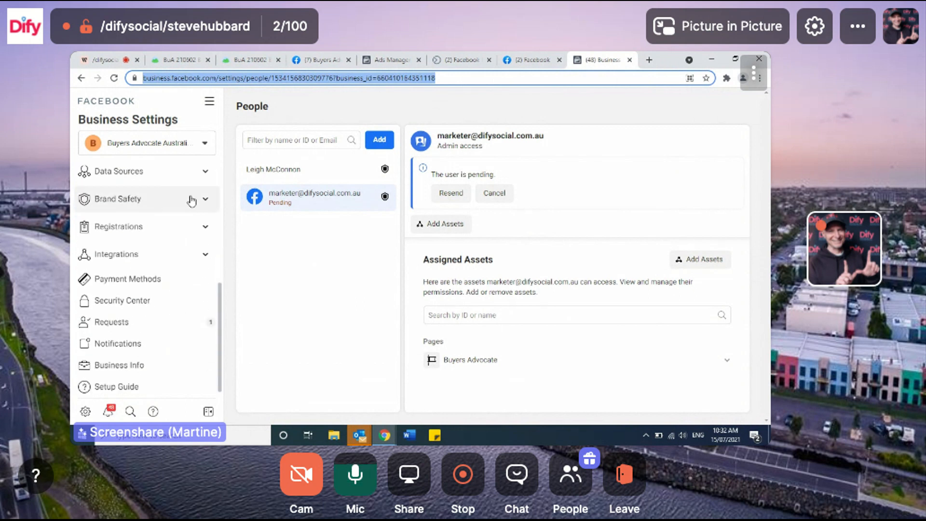
pyautogui.scroll(5, 192, 200)
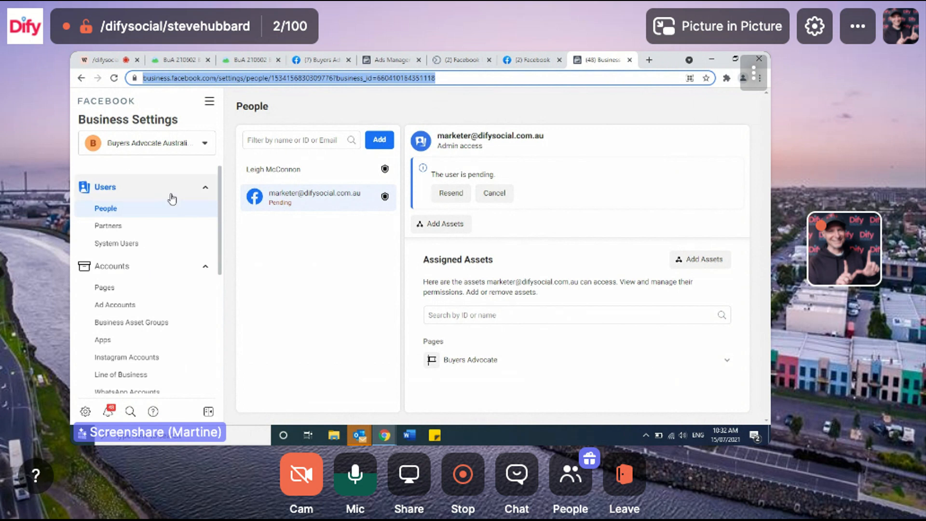
pyautogui.click(111, 288)
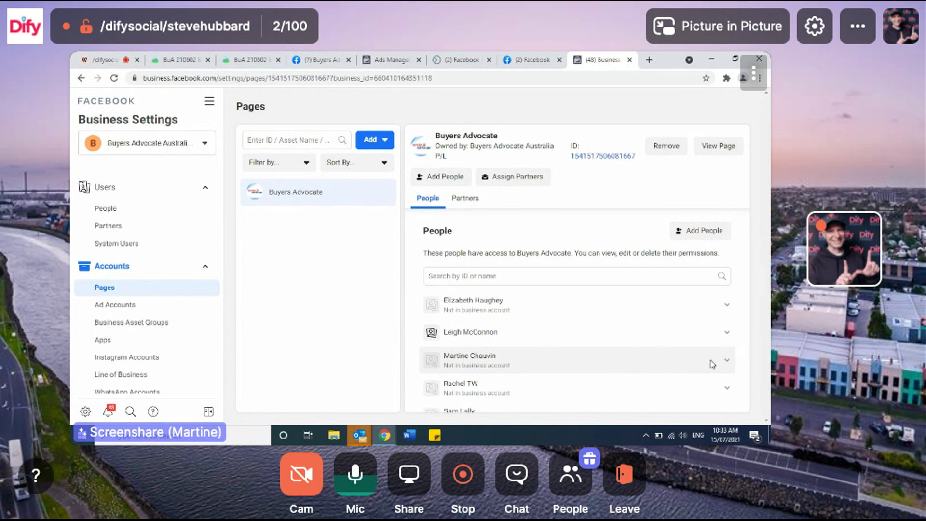
pyautogui.click(727, 364)
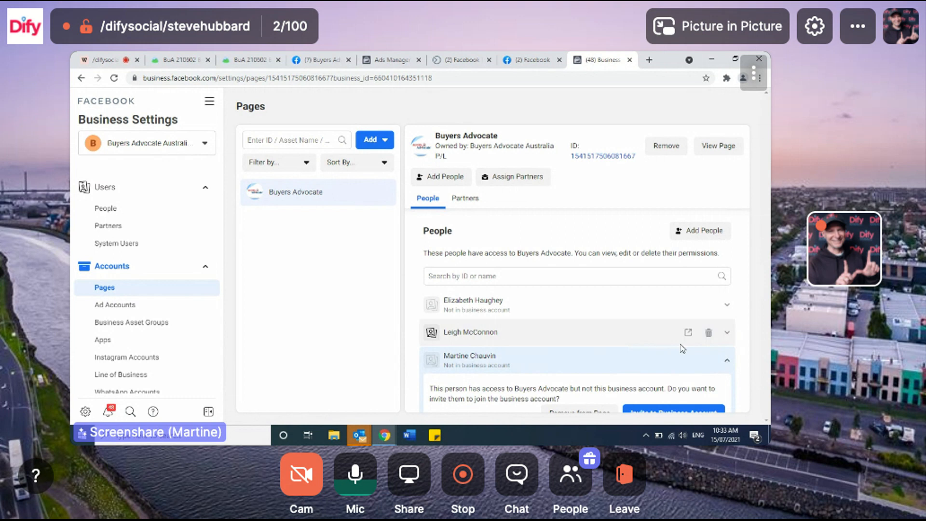
pyautogui.scroll(-3, 683, 348)
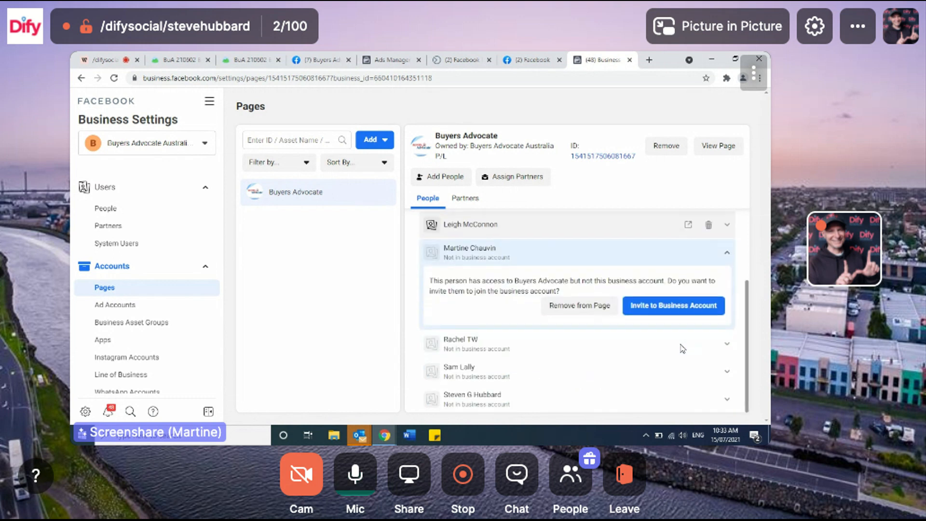
pyautogui.click(671, 310)
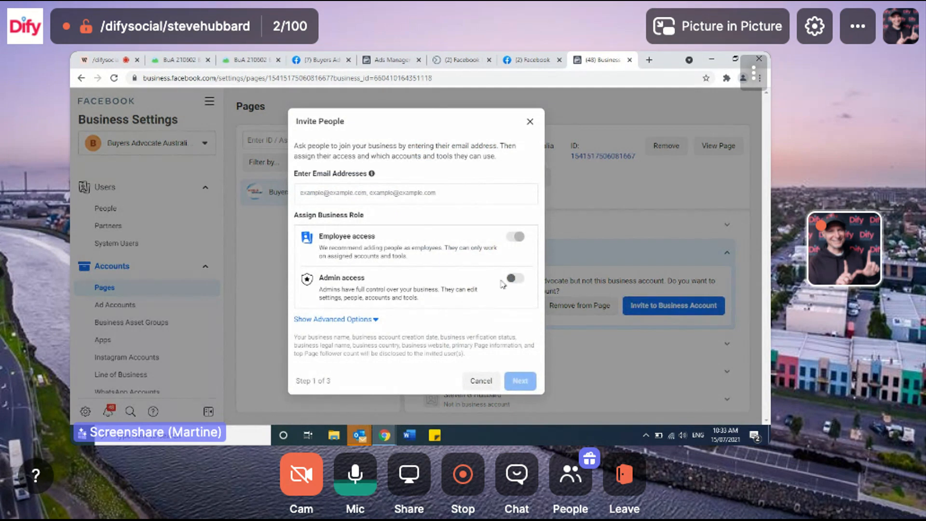
# - Switch on Admin access for the invitee and add their e-mail address as the recipient
pyautogui.click(517, 280)
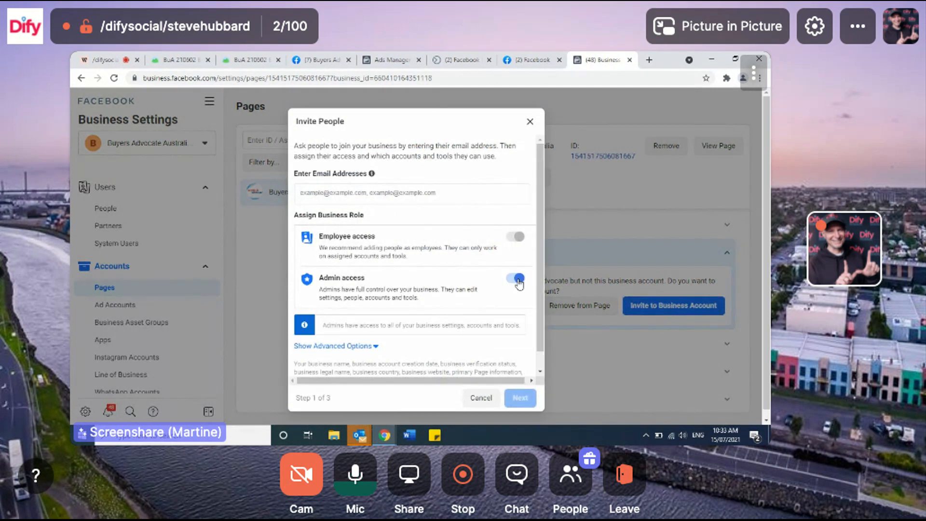
pyautogui.scroll(-1, 513, 290)
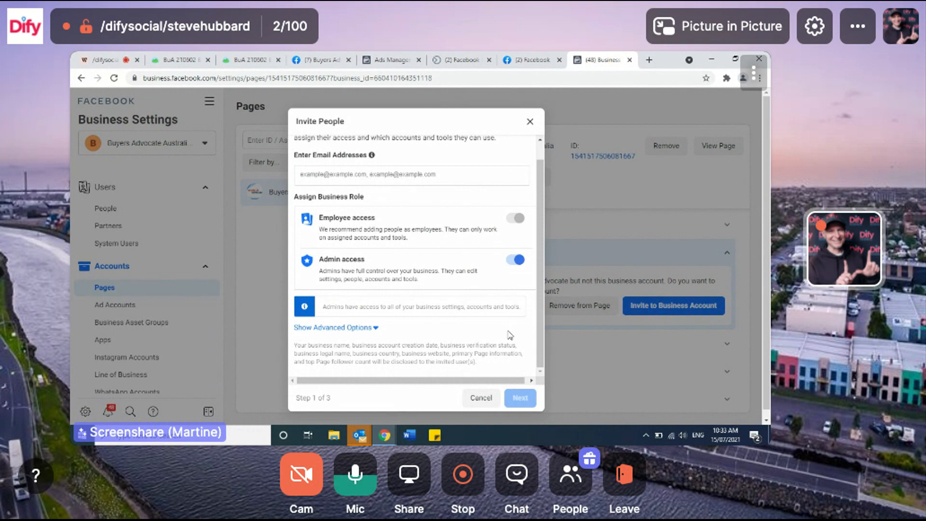
pyautogui.scroll(1, 495, 298)
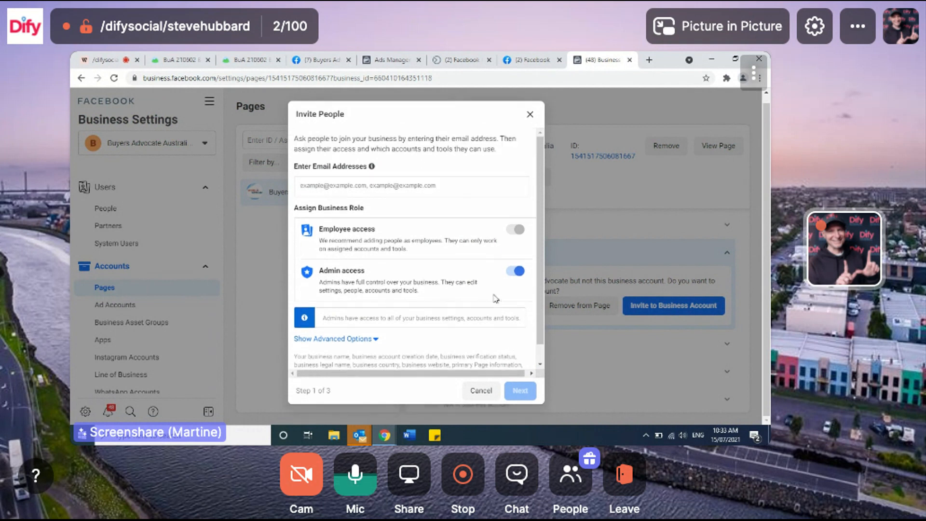
pyautogui.click(430, 187)
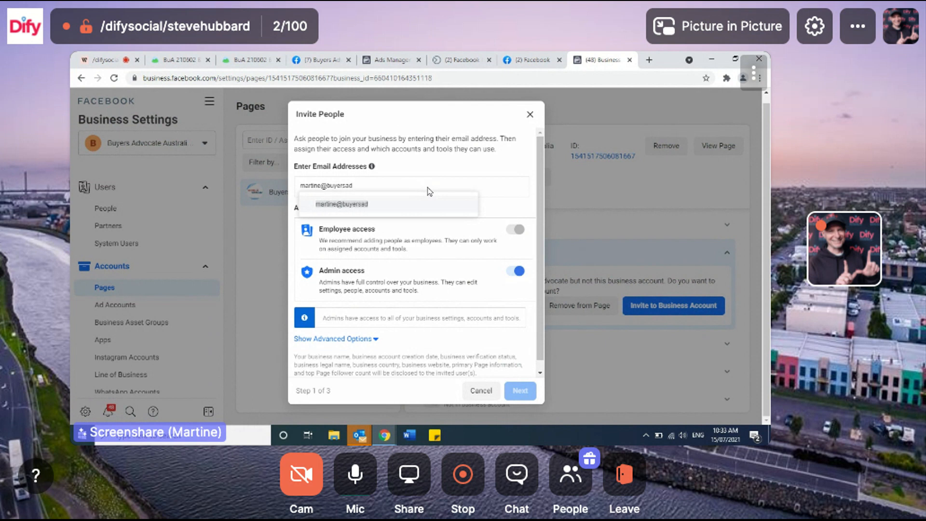
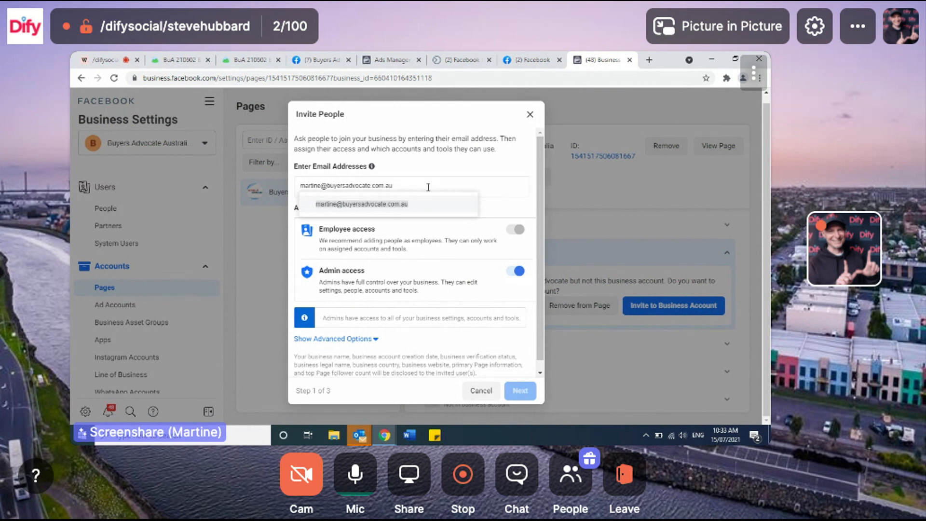
pyautogui.press('Return')
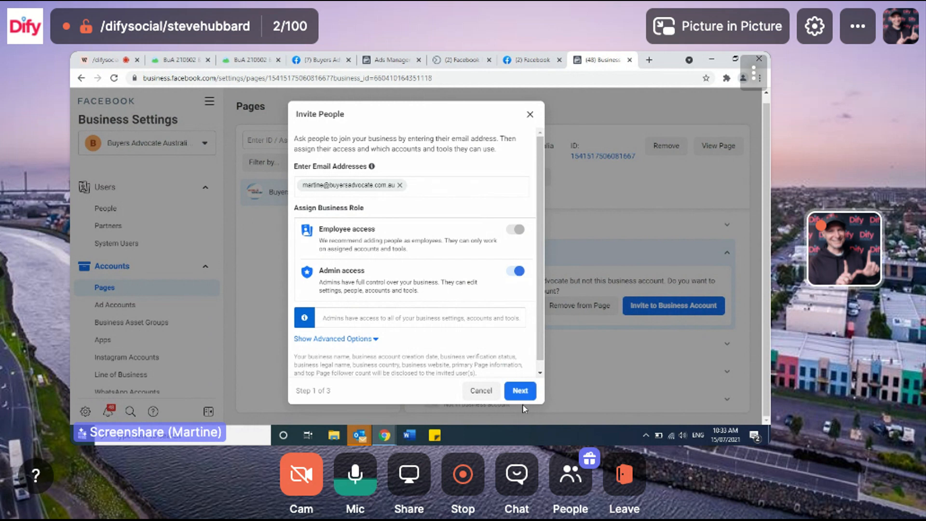
pyautogui.click(520, 390)
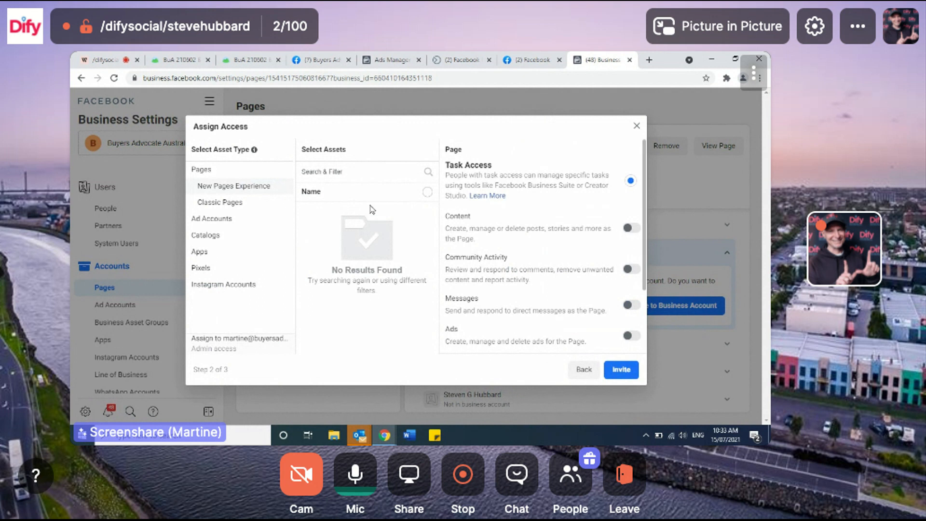
# - Give them Manage Page control of the Buyers Advocate classic Page and send the invitation
pyautogui.click(234, 204)
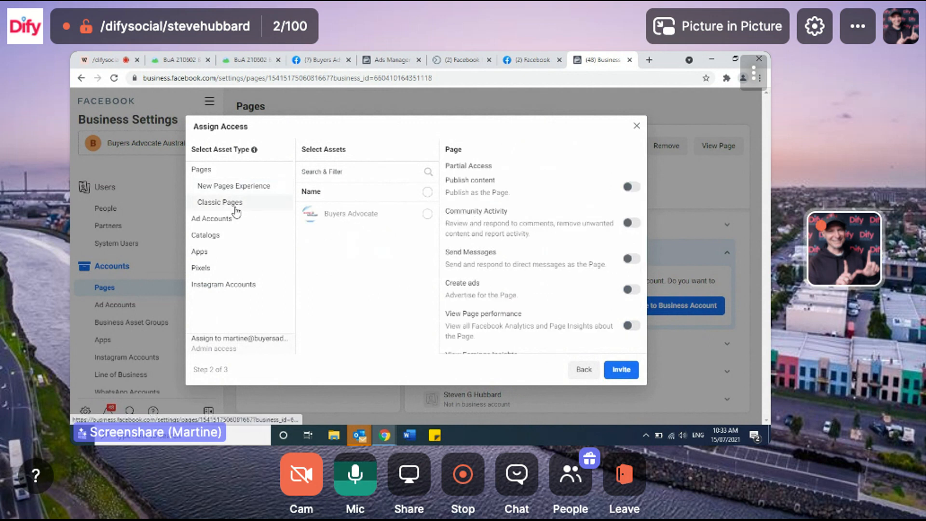
pyautogui.click(427, 215)
pyautogui.scroll(-1, 560, 273)
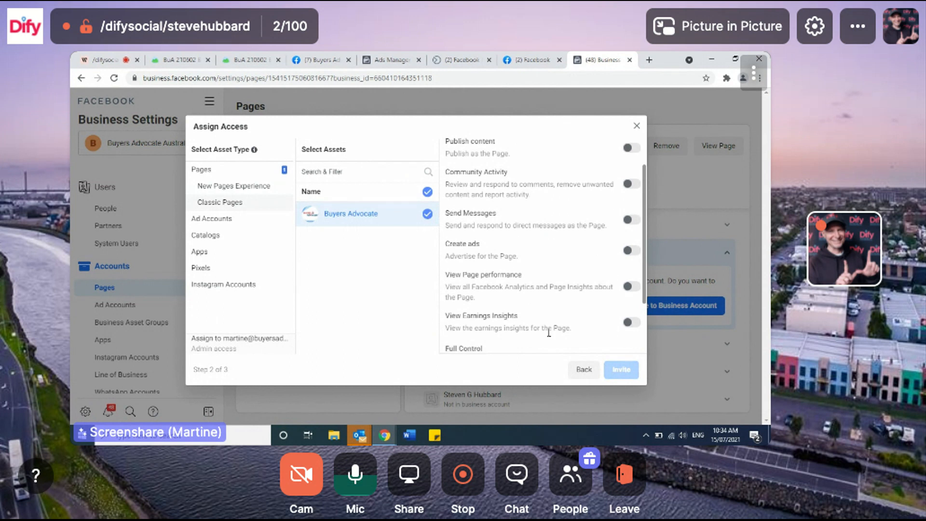
pyautogui.scroll(-1, 549, 333)
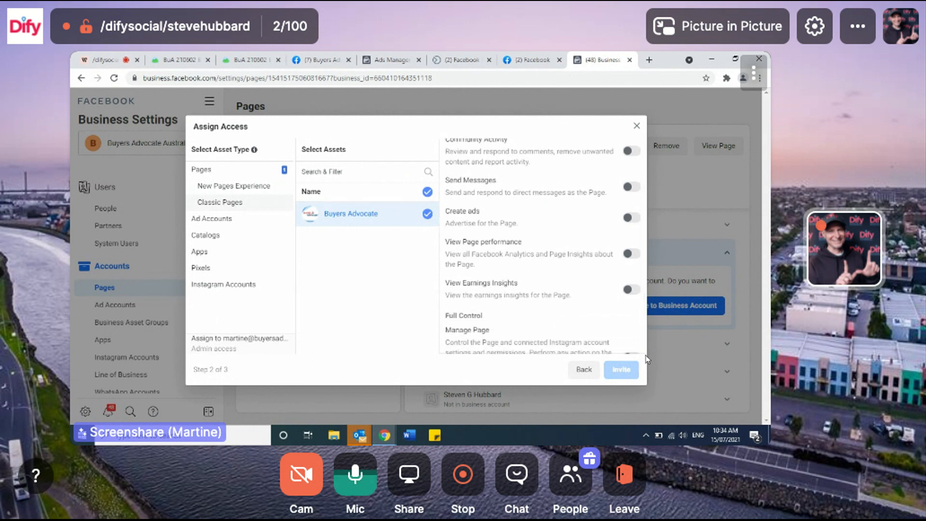
pyautogui.scroll(-2, 644, 320)
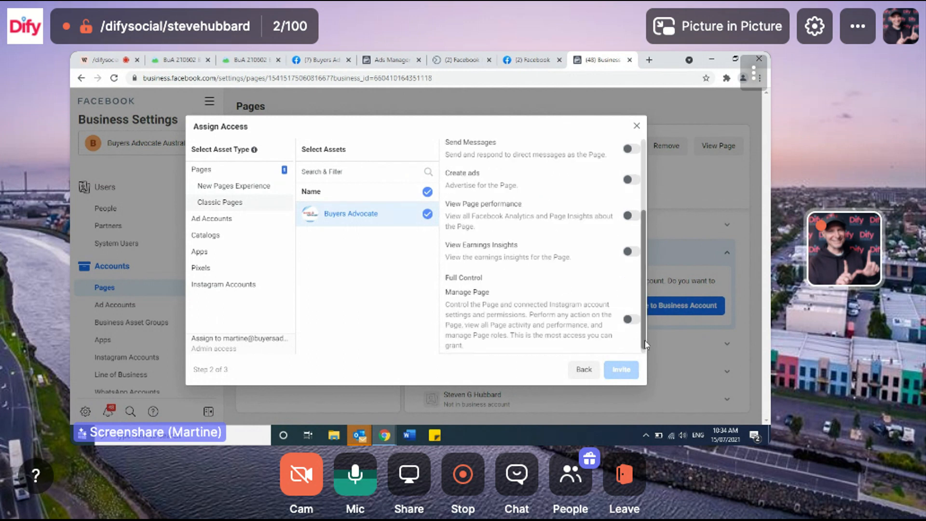
pyautogui.click(632, 319)
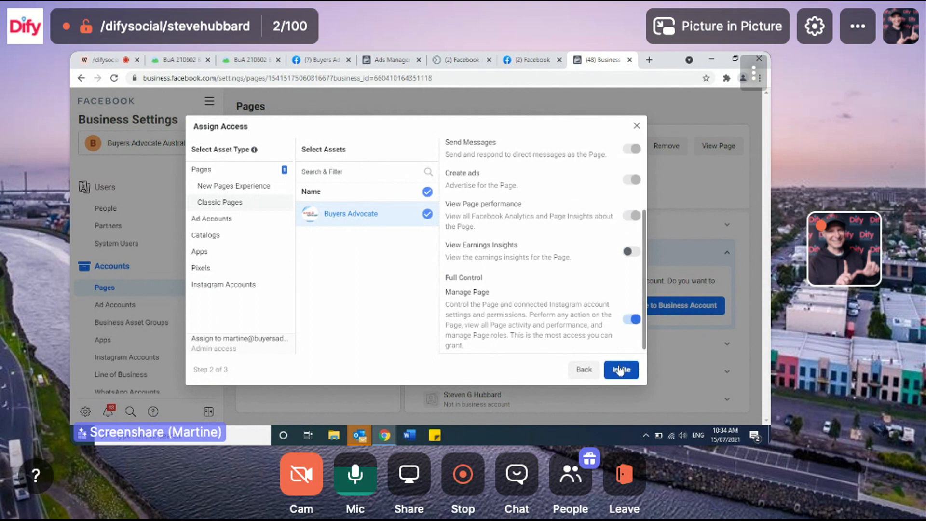
pyautogui.click(621, 370)
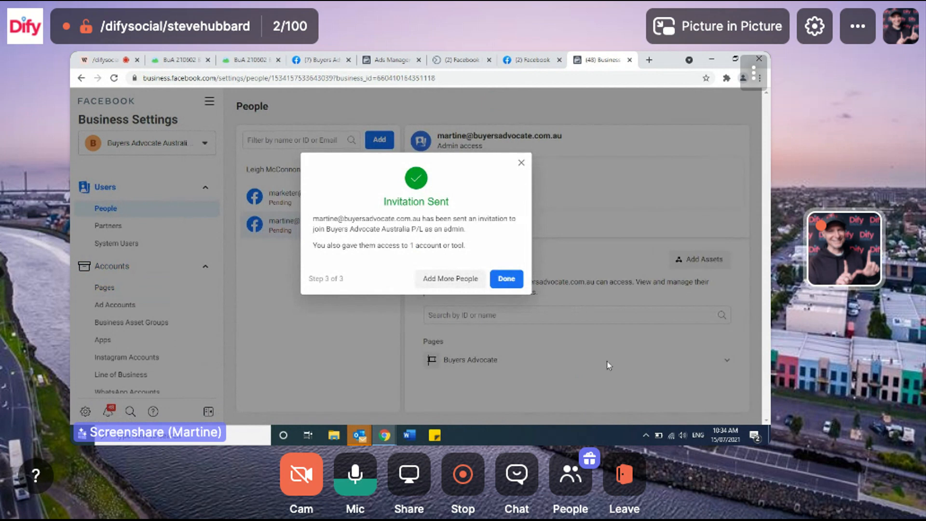
pyautogui.click(507, 280)
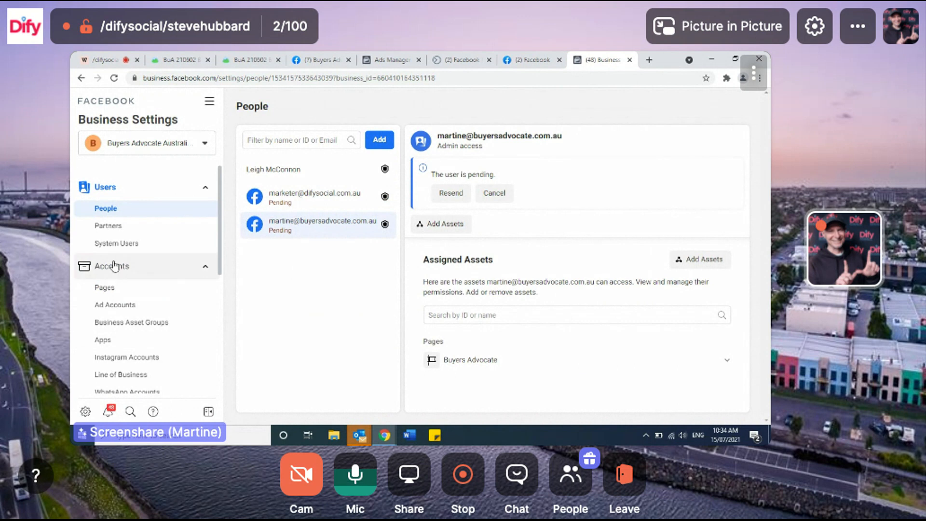
pyautogui.click(114, 289)
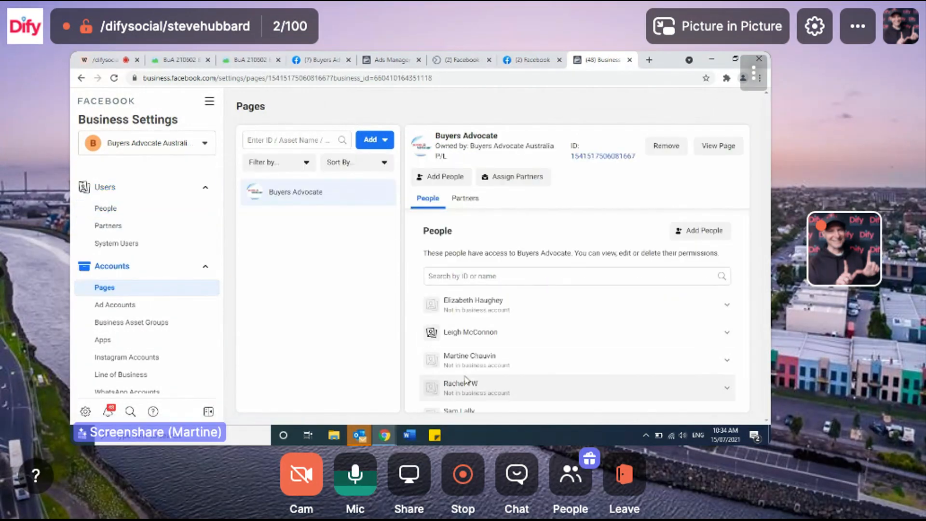
# - Expand a second page member's access details and start inviting them to the business
pyautogui.click(677, 391)
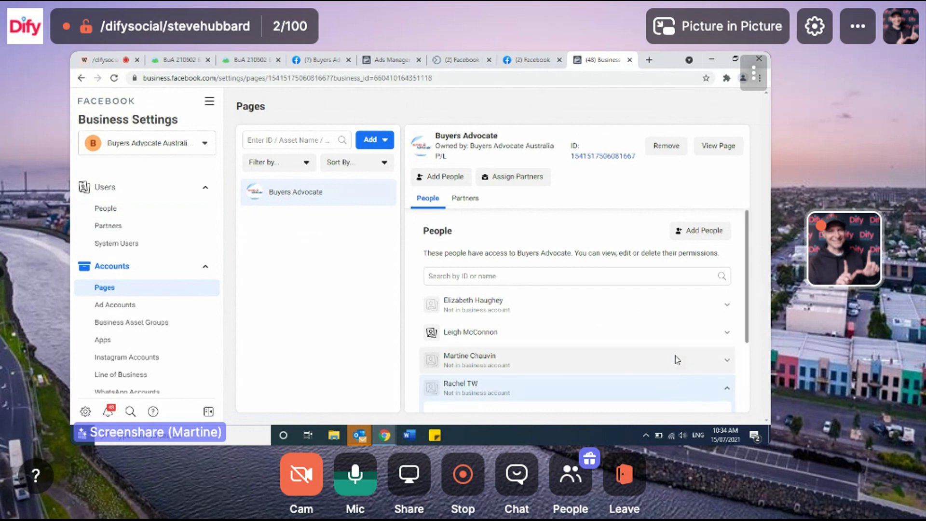
pyautogui.scroll(-1, 676, 360)
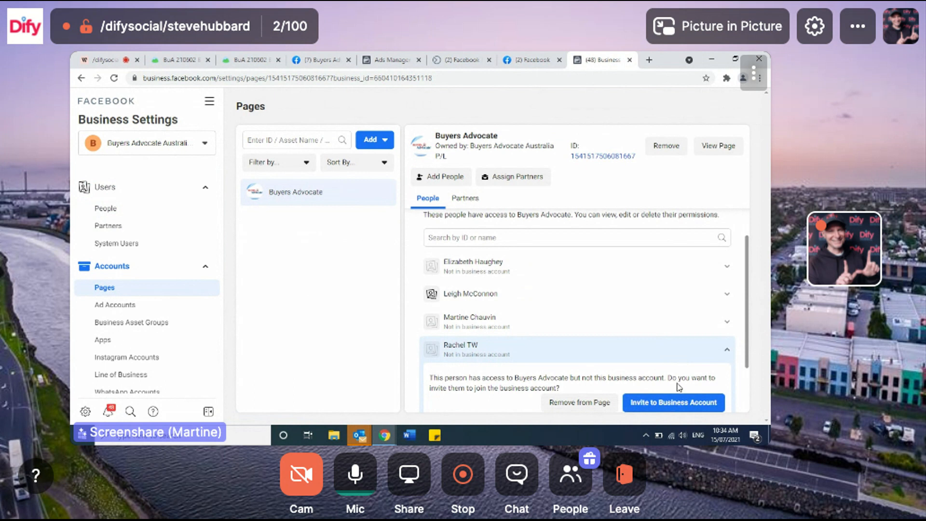
pyautogui.click(676, 402)
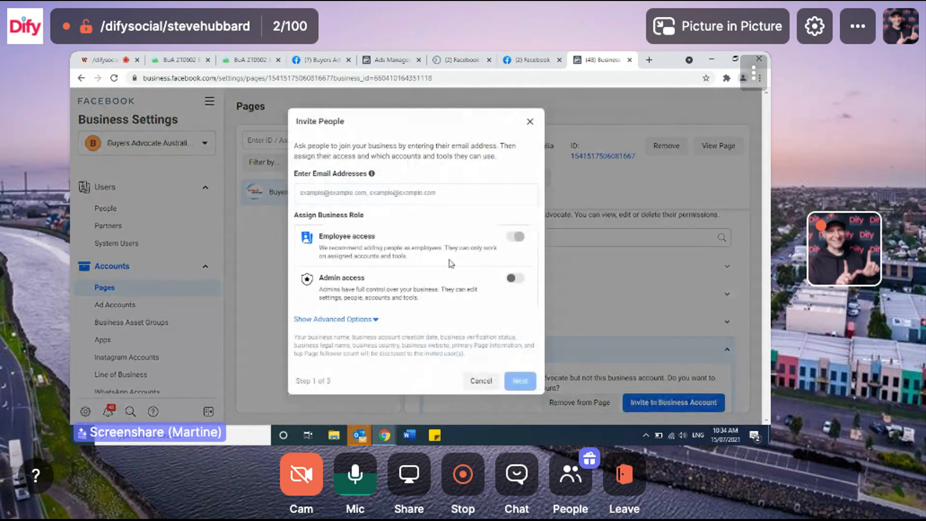
# - Turn on Admin access, enter and correct the invitee's e-mail, and continue to asset access
pyautogui.click(517, 280)
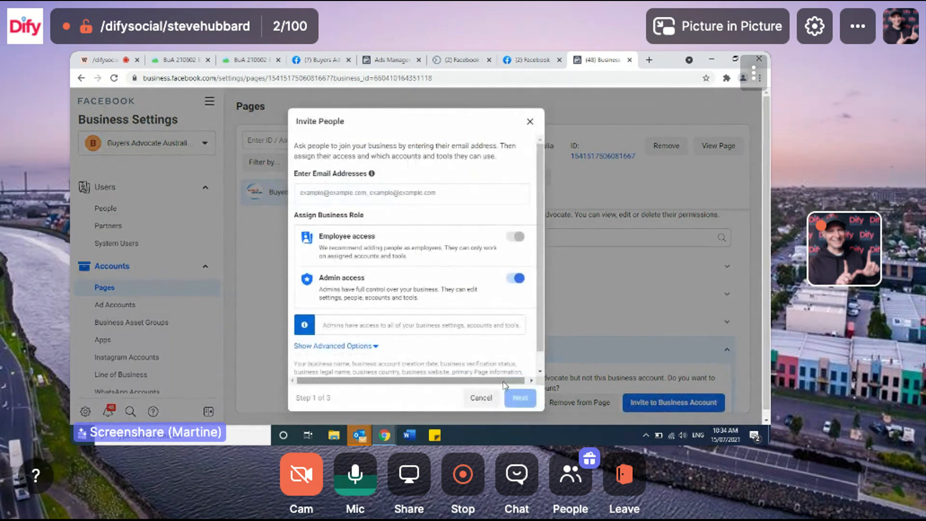
pyautogui.click(404, 193)
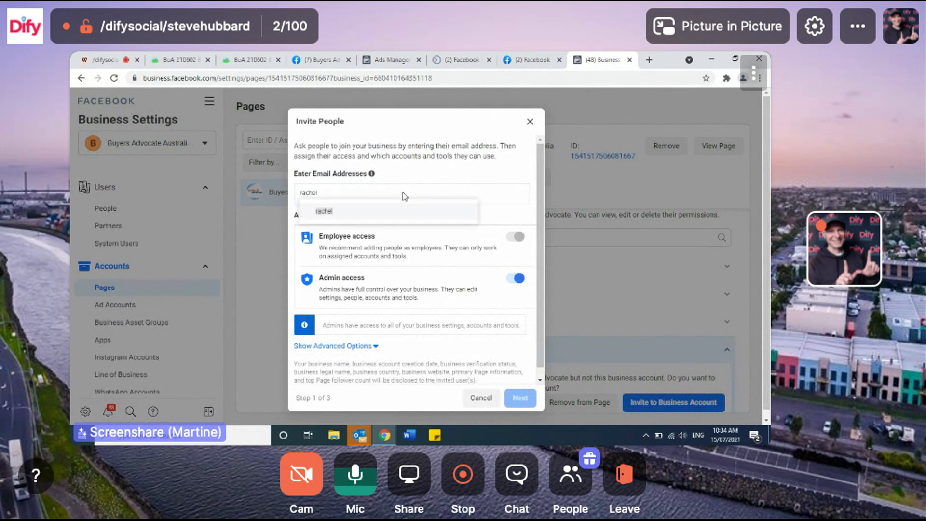
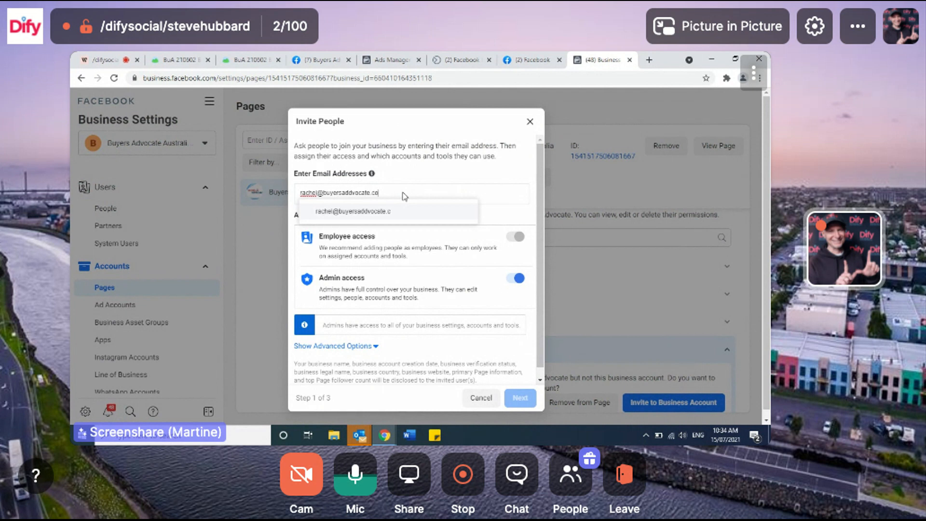
pyautogui.tripleClick(349, 192)
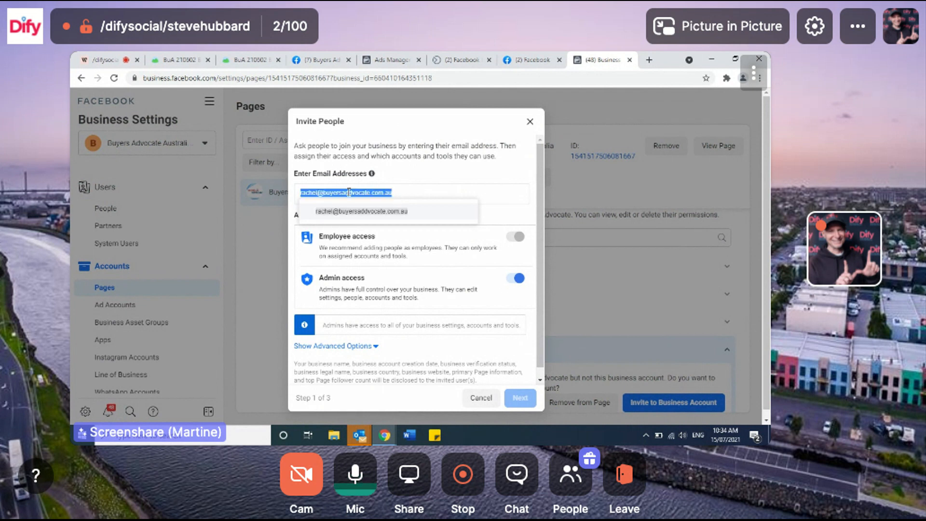
pyautogui.click(348, 193)
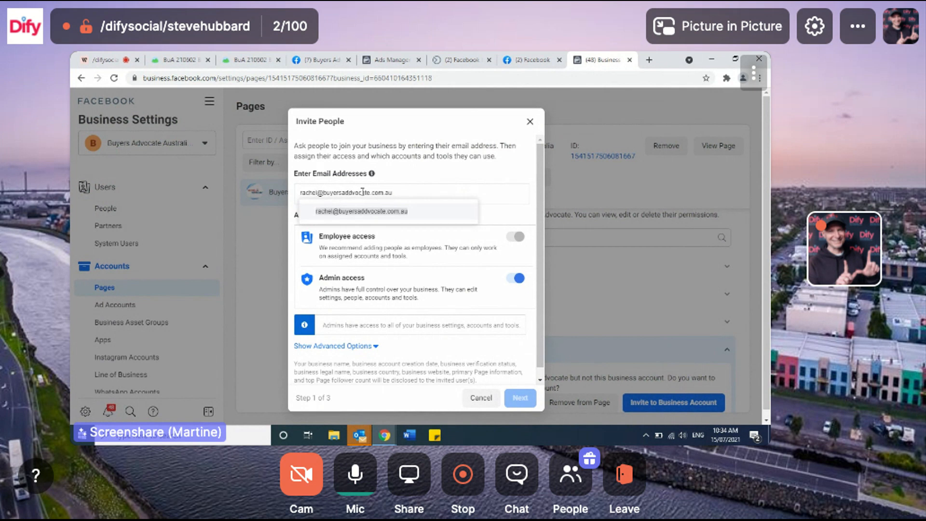
pyautogui.click(406, 211)
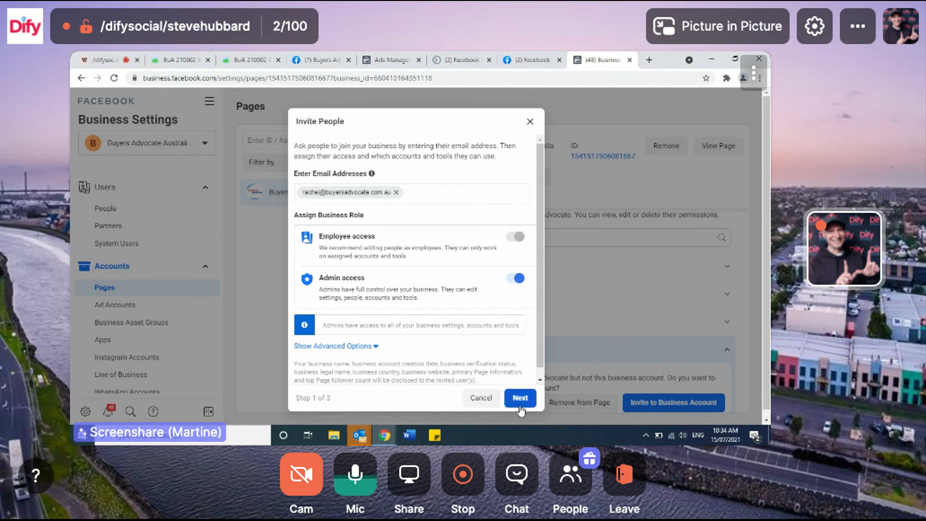
pyautogui.click(519, 400)
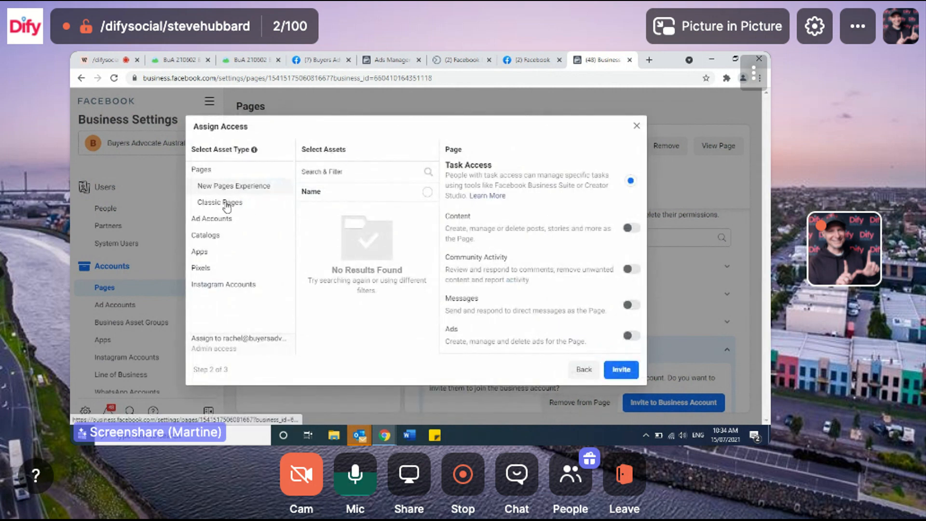
# - Share the Buyers Advocate classic Page with the invitee with Manage Page full control
pyautogui.click(226, 203)
pyautogui.click(427, 214)
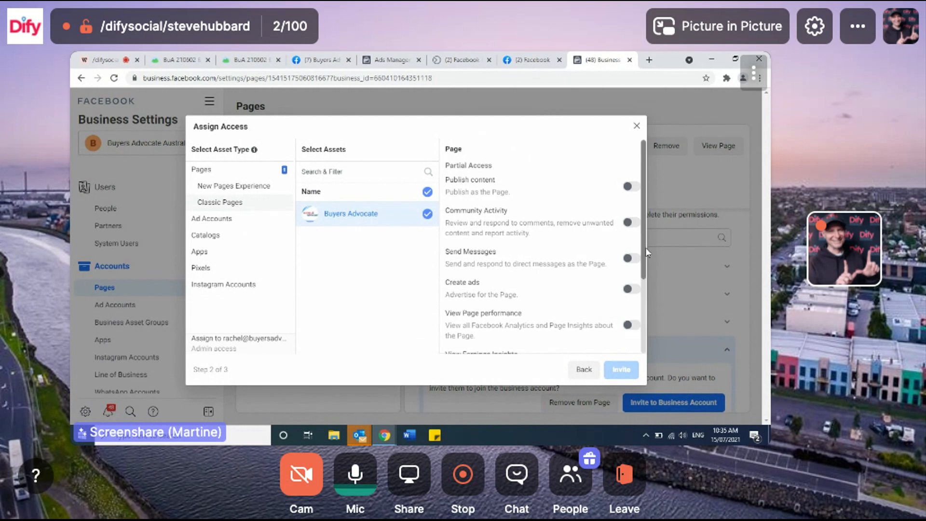
pyautogui.scroll(-3, 644, 248)
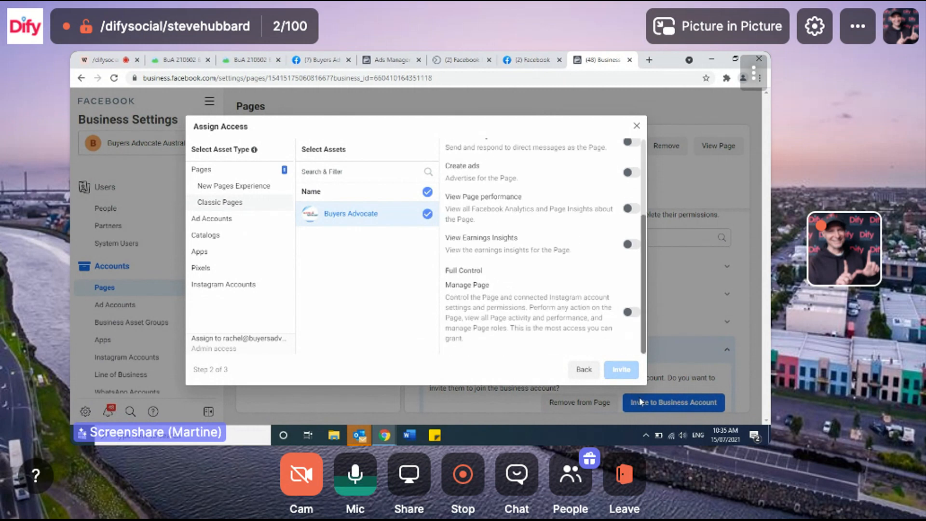
pyautogui.click(632, 312)
# - Send the invitation and go to the business's empty Ad Accounts list
pyautogui.click(621, 371)
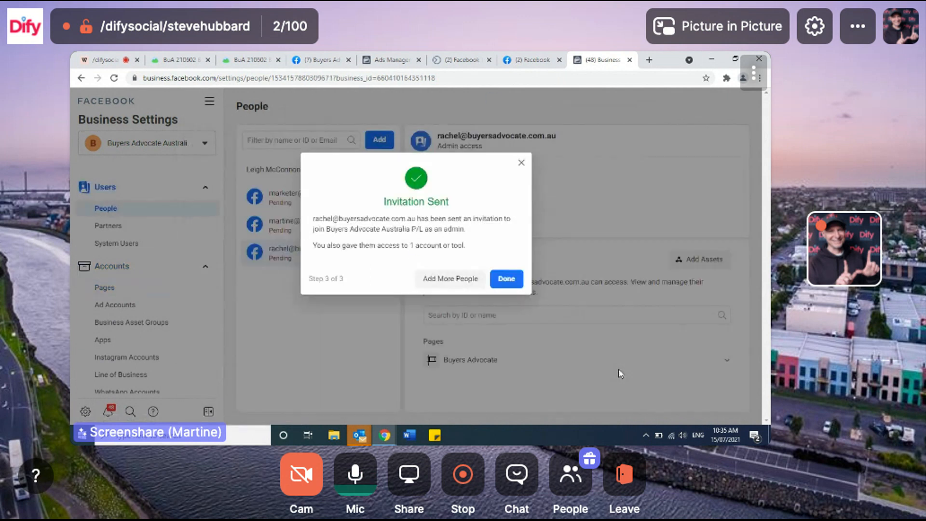
pyautogui.click(507, 278)
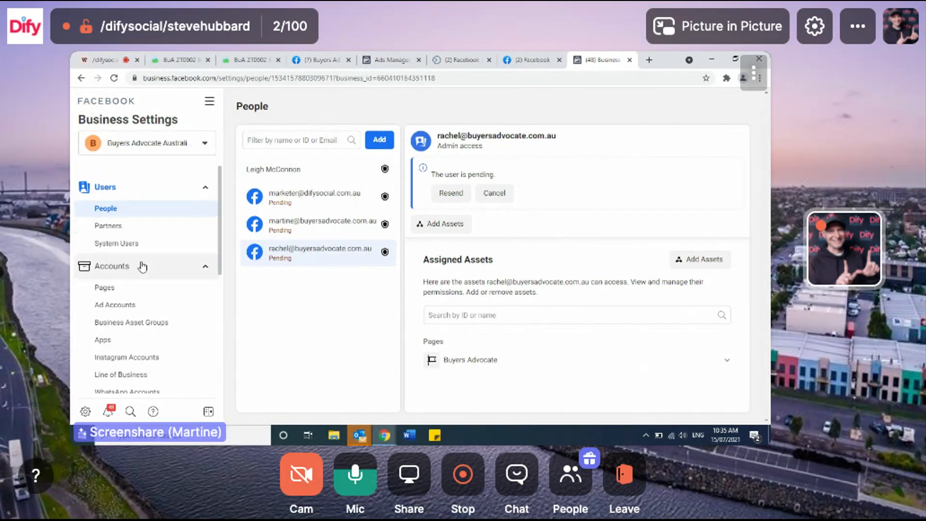
pyautogui.click(104, 305)
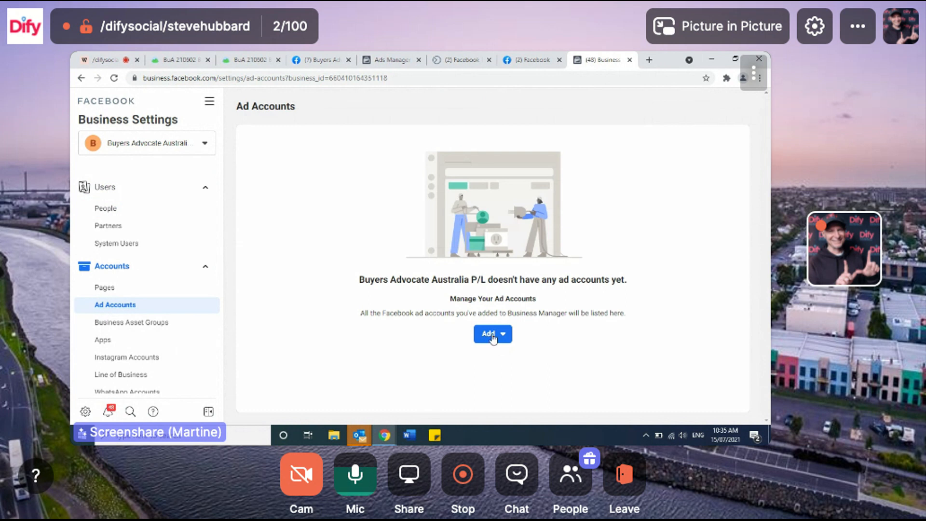
# - Choose Add > Create a New Ad Account and enter 'Buyers Advocate' as the account name
pyautogui.click(499, 337)
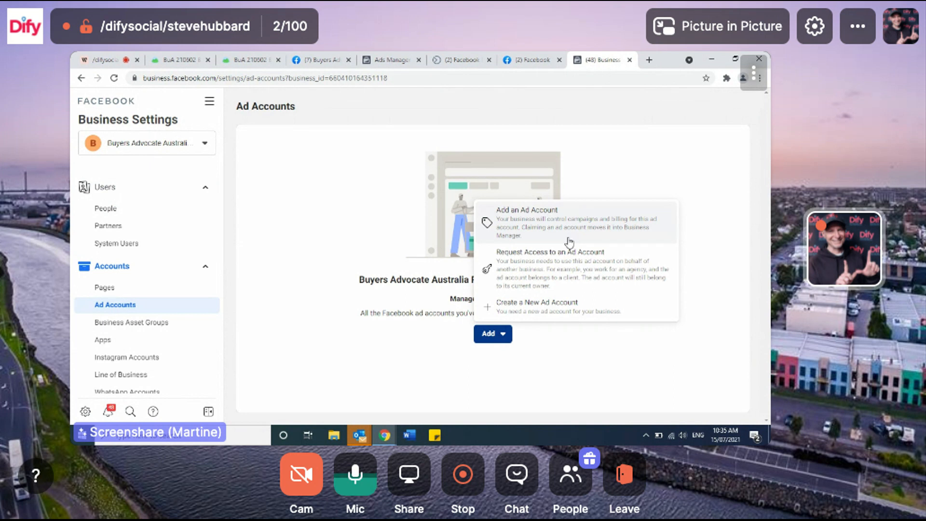
pyautogui.click(551, 310)
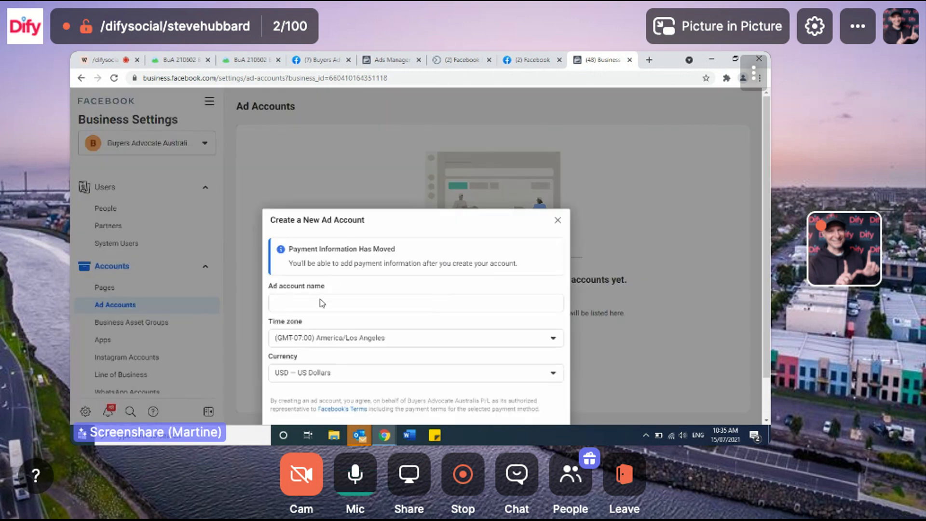
pyautogui.click(322, 303)
pyautogui.write('B')
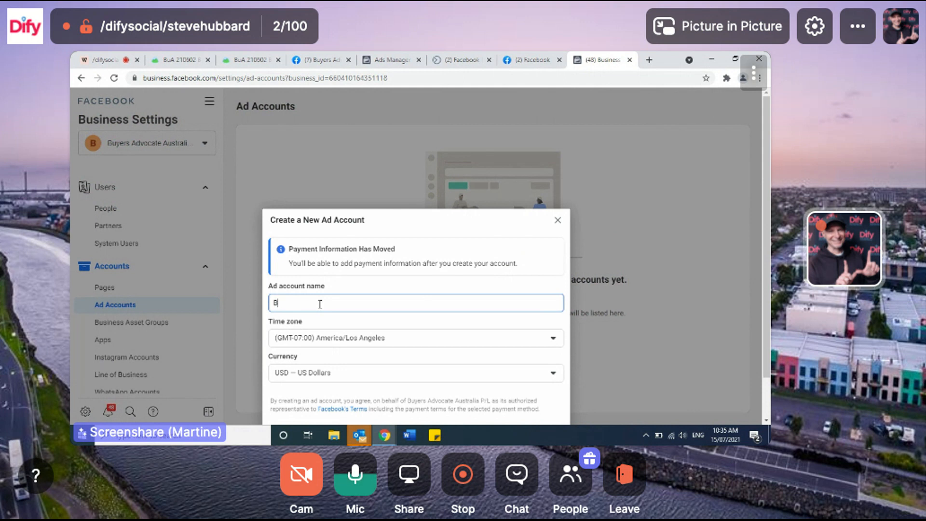
pyautogui.write('uyers Advocate')
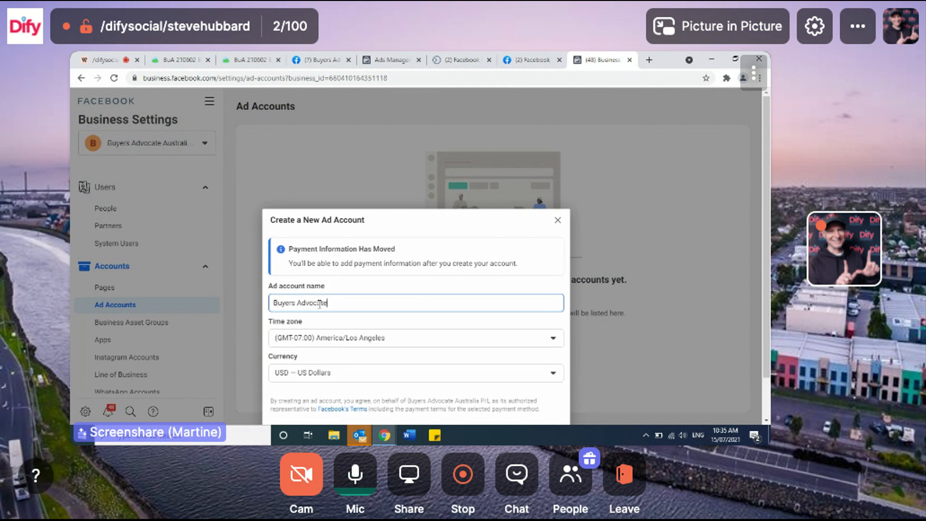
pyautogui.click(358, 340)
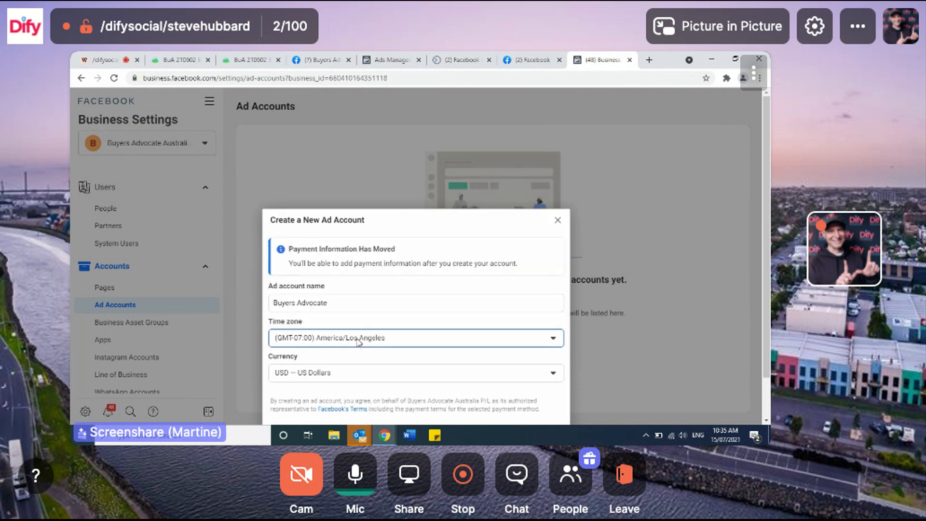
# - Pick (GMT+10:00) Australia/Sydney from the ad account's Time zone dropdown
pyautogui.click(359, 341)
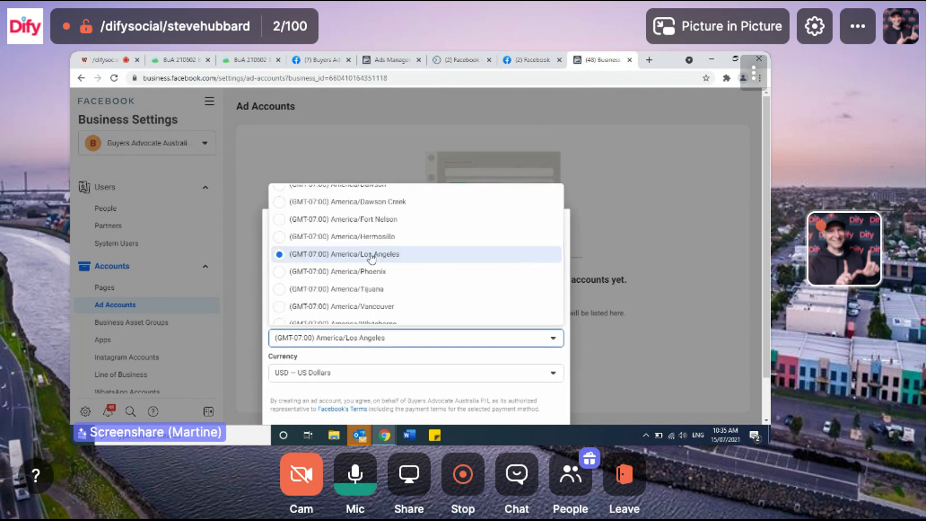
pyautogui.scroll(-3, 405, 236)
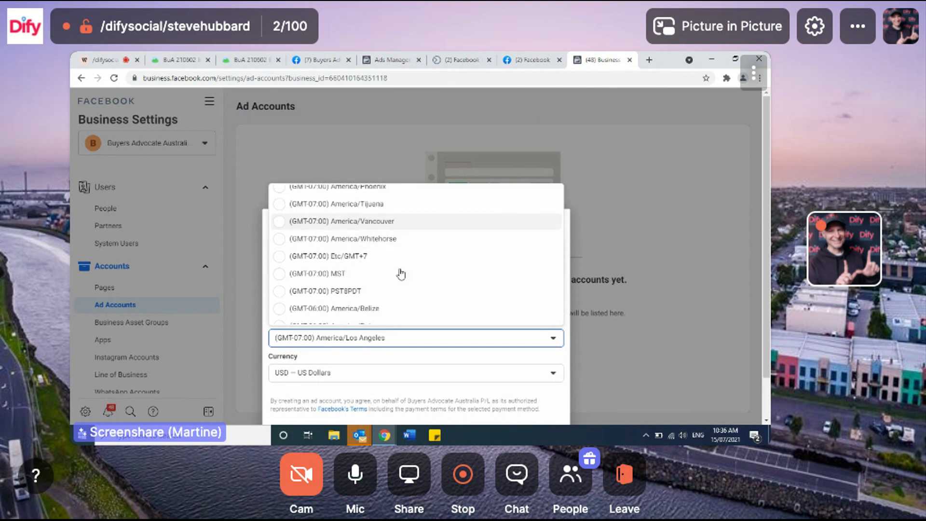
pyautogui.rightClick(376, 291)
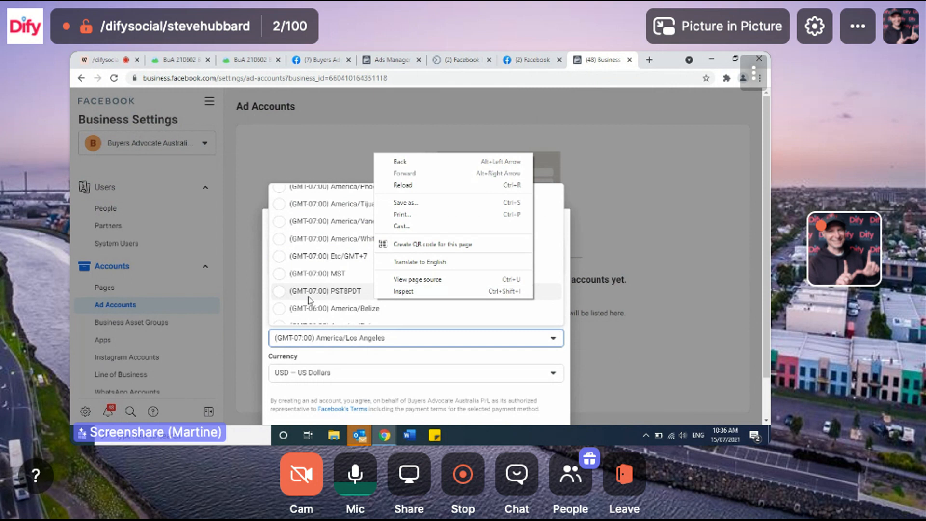
pyautogui.click(626, 219)
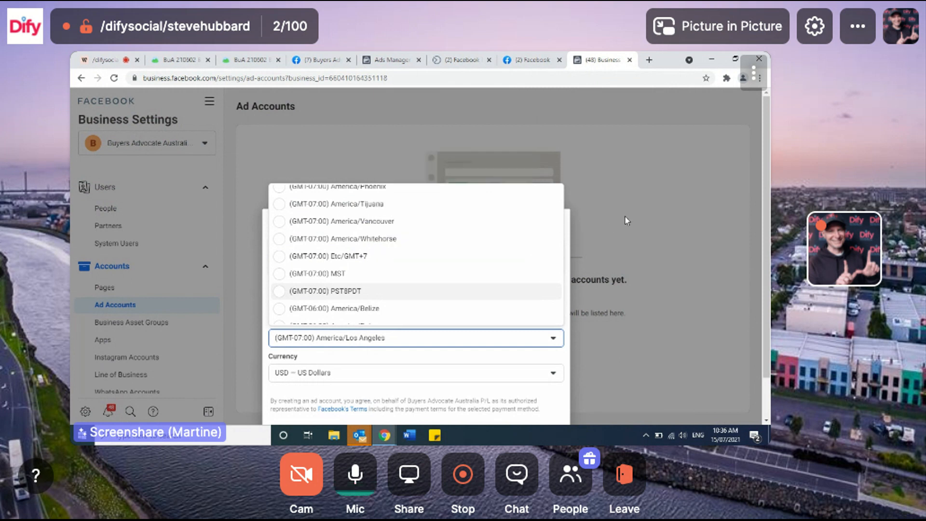
pyautogui.click(458, 343)
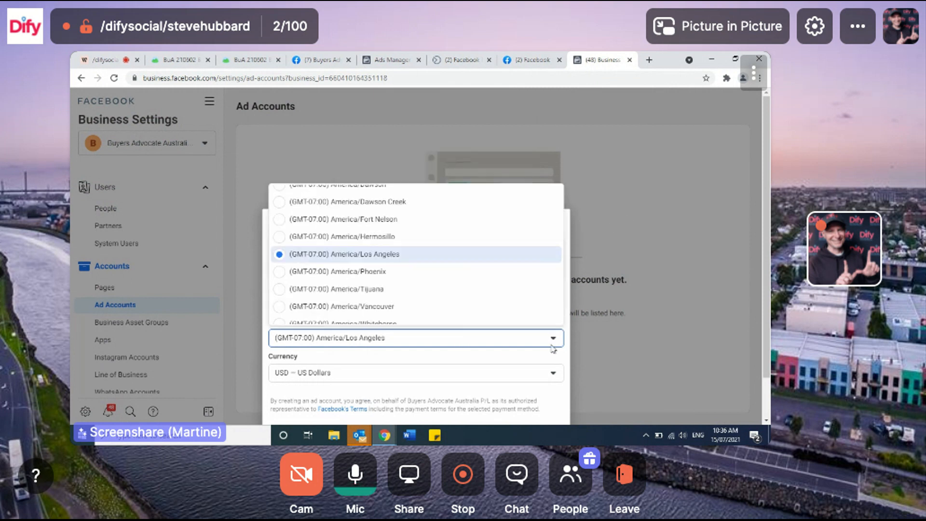
pyautogui.scroll(5, 444, 263)
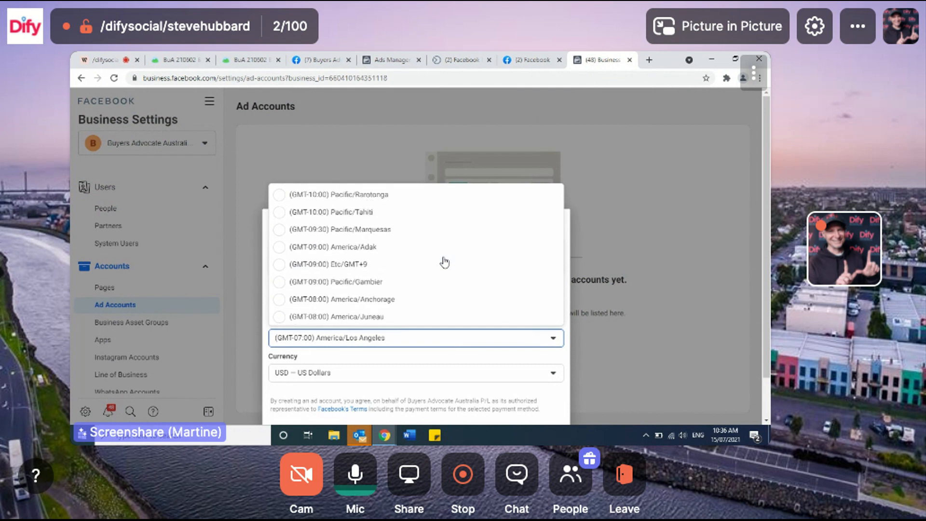
pyautogui.rightClick(443, 258)
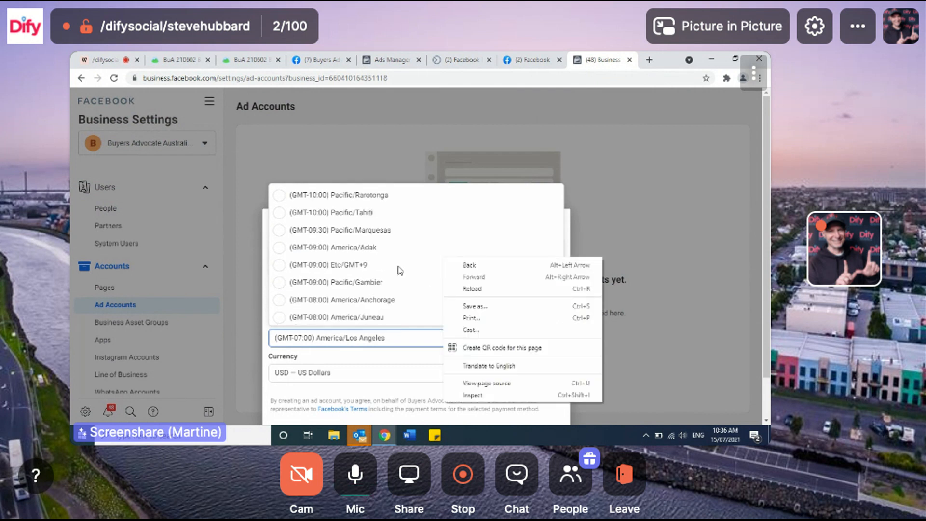
pyautogui.scroll(3, 400, 270)
pyautogui.scroll(-1, 399, 271)
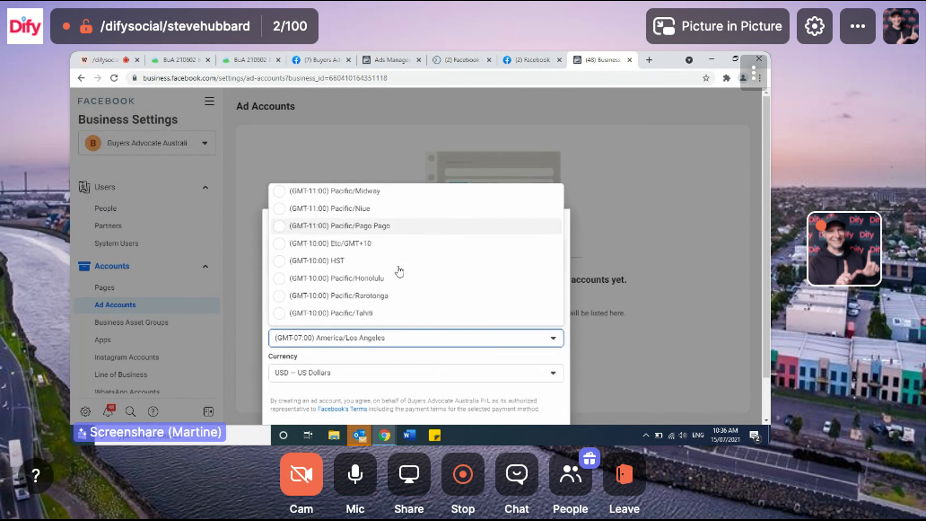
pyautogui.rightClick(378, 315)
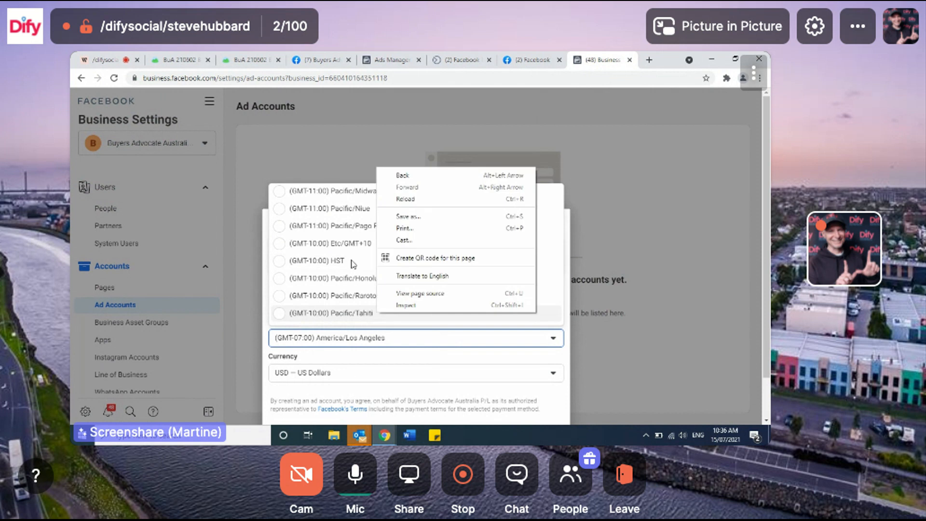
pyautogui.click(546, 343)
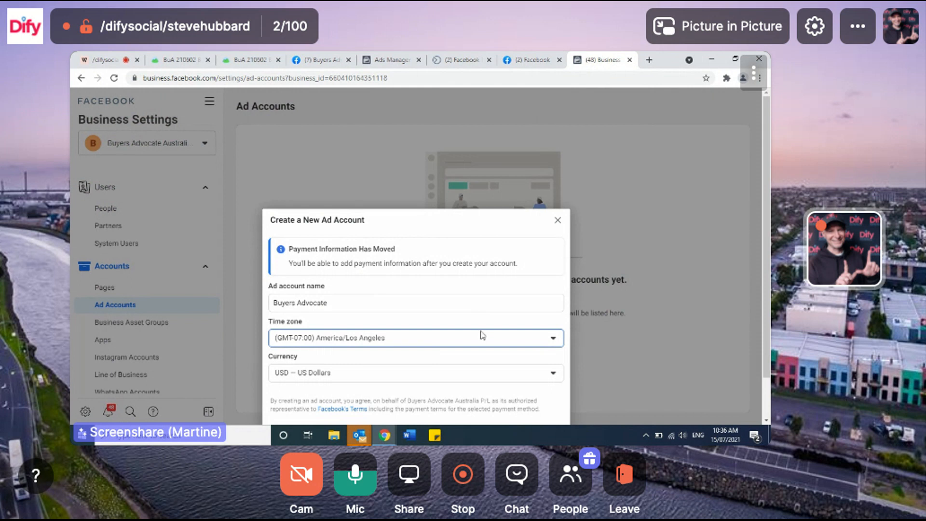
pyautogui.click(511, 341)
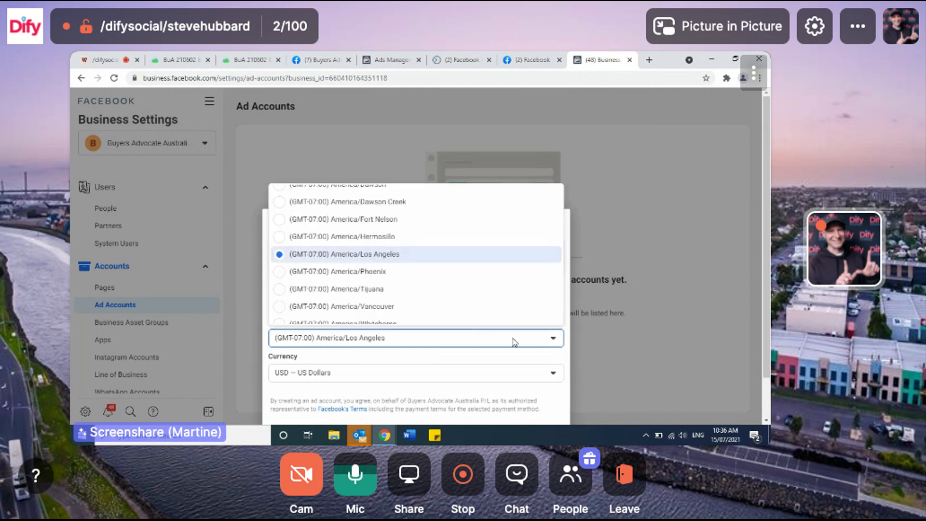
pyautogui.press('Down')
pyautogui.press('Down')
pyautogui.press('Down')
pyautogui.press('Down')
pyautogui.press('Down')
pyautogui.press('Down')
pyautogui.press('Down')
pyautogui.press('Down')
pyautogui.press('Down')
pyautogui.press('Down')
pyautogui.press('Down')
pyautogui.press('Down')
pyautogui.press('Down')
pyautogui.press('Down')
pyautogui.press('Down')
pyautogui.press('Down')
pyautogui.press('Down')
pyautogui.press('Down')
pyautogui.press('Down')
pyautogui.press('Down')
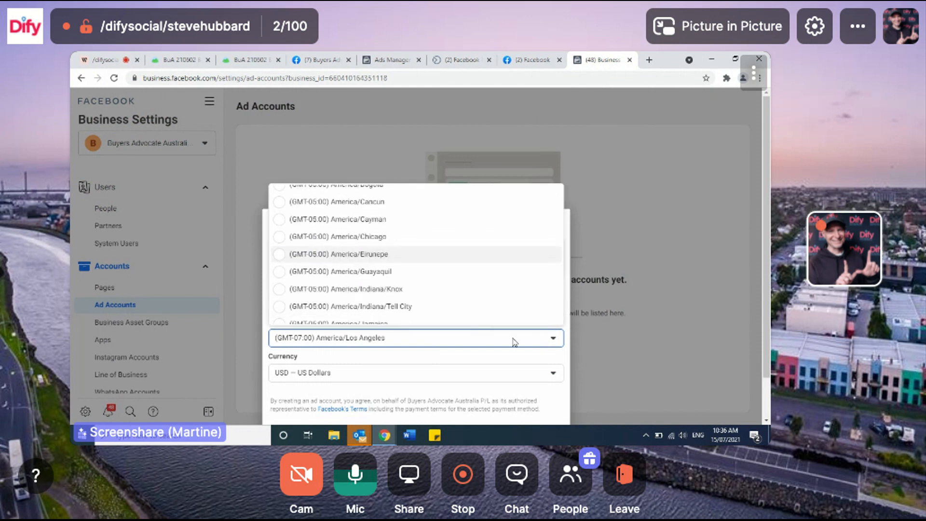
pyautogui.press('Down')
pyautogui.press('Down')
pyautogui.press('Down')
pyautogui.press('Down')
pyautogui.press('Down')
pyautogui.press('Down')
pyautogui.press('Down')
pyautogui.press('Down')
pyautogui.press('Down')
pyautogui.press('Down')
pyautogui.press('Down')
pyautogui.press('Down')
pyautogui.press('Down')
pyautogui.press('Down')
pyautogui.press('Down')
pyautogui.press('Down')
pyautogui.press('Down')
pyautogui.press('Down')
pyautogui.press('Down')
pyautogui.press('Down')
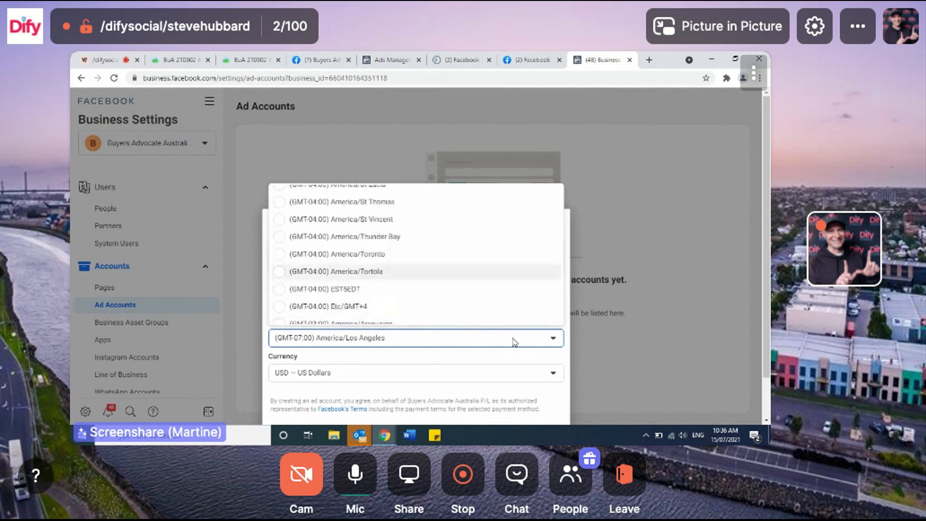
pyautogui.press('Down')
pyautogui.press('Down')
pyautogui.press('Down')
pyautogui.press('Down')
pyautogui.press('Down')
pyautogui.press('Down')
pyautogui.press('Down')
pyautogui.press('Down')
pyautogui.press('Down')
pyautogui.press('Down')
pyautogui.press('Down')
pyautogui.press('Down')
pyautogui.press('Down')
pyautogui.press('Down')
pyautogui.press('Down')
pyautogui.press('Down')
pyautogui.press('Down')
pyautogui.press('Down')
pyautogui.press('Down')
pyautogui.press('Down')
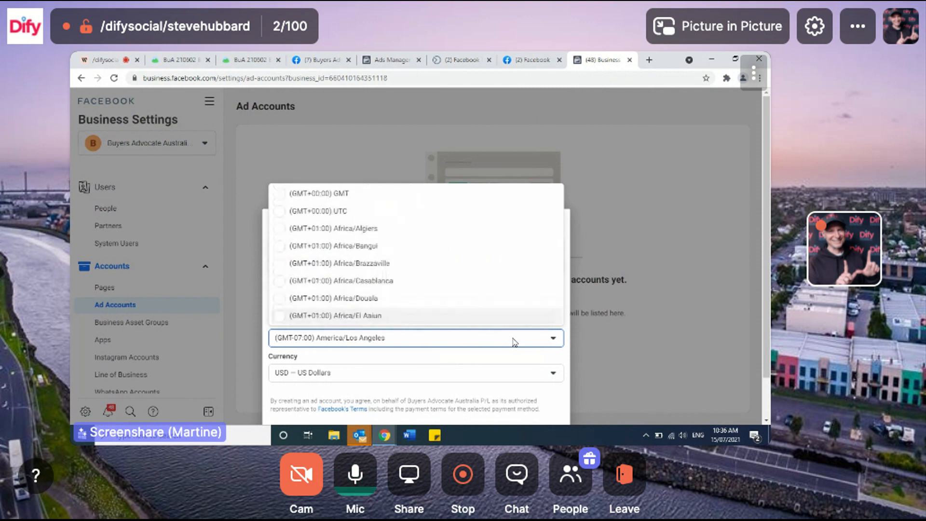
pyautogui.press('Down')
pyautogui.press('Down')
pyautogui.press('Down')
pyautogui.press('Down')
pyautogui.press('Down')
pyautogui.press('Down')
pyautogui.press('Down')
pyautogui.press('Down')
pyautogui.press('Down')
pyautogui.press('Down')
pyautogui.press('Down')
pyautogui.press('Down')
pyautogui.press('Down')
pyautogui.press('Down')
pyautogui.press('Down')
pyautogui.press('Down')
pyautogui.press('Down')
pyautogui.press('Down')
pyautogui.press('Down')
pyautogui.press('Down')
pyautogui.press('Down')
pyautogui.press('Down')
pyautogui.press('Down')
pyautogui.press('Down')
pyautogui.press('Down')
pyautogui.press('Down')
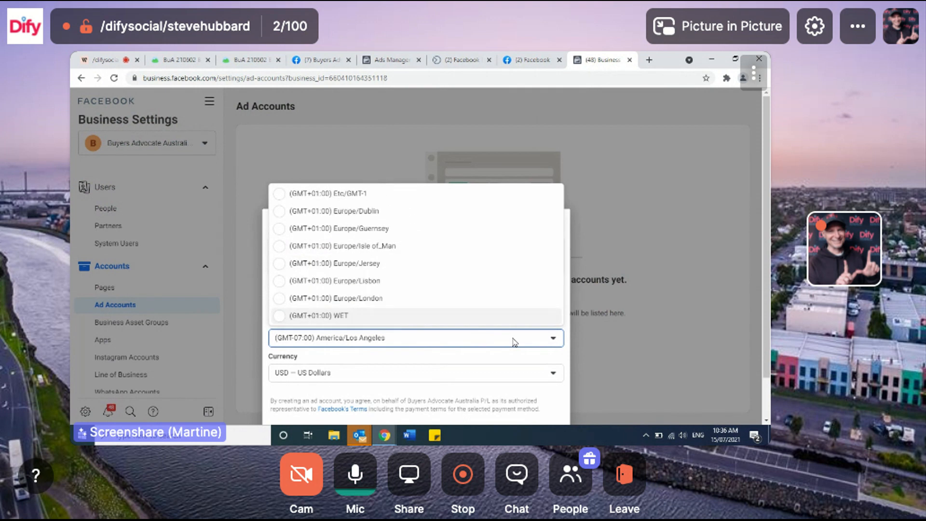
pyautogui.press('Down')
pyautogui.press('Down')
pyautogui.press('Down')
pyautogui.press('Down')
pyautogui.press('Down')
pyautogui.press('Down')
pyautogui.press('Down')
pyautogui.press('Down')
pyautogui.press('Down')
pyautogui.press('Down')
pyautogui.press('Down')
pyautogui.press('Down')
pyautogui.press('Down')
pyautogui.press('Down')
pyautogui.press('Down')
pyautogui.press('Down')
pyautogui.press('Down')
pyautogui.press('Down')
pyautogui.press('Down')
pyautogui.press('Down')
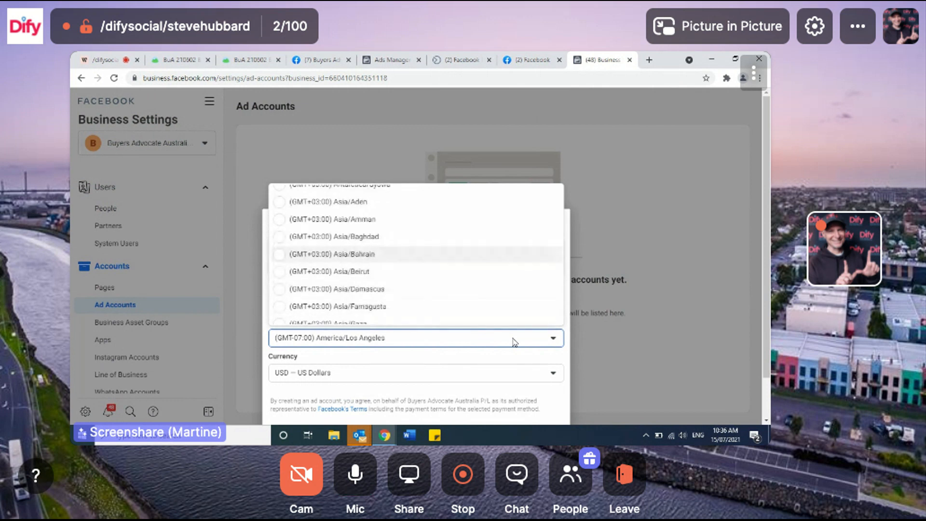
pyautogui.press('Down')
pyautogui.press('Down')
pyautogui.press('Down')
pyautogui.press('Down')
pyautogui.press('Down')
pyautogui.press('Down')
pyautogui.press('Down')
pyautogui.press('Down')
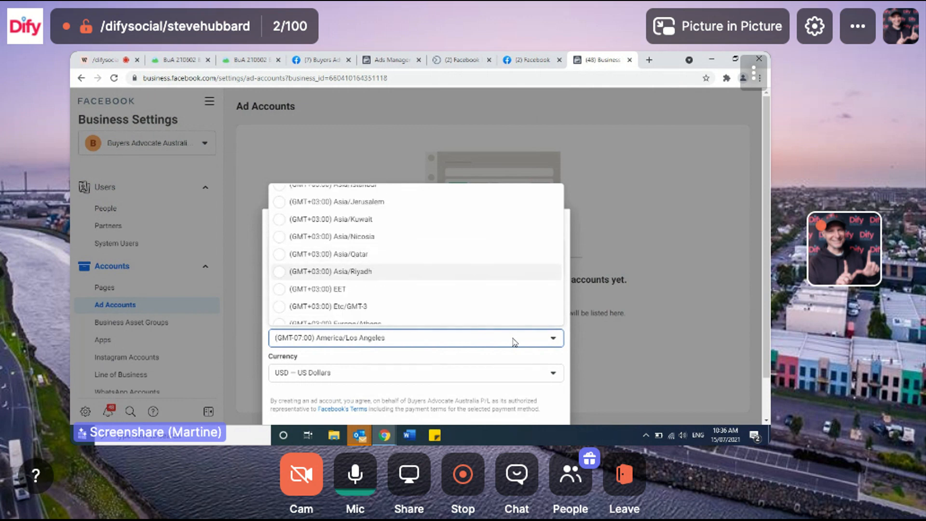
pyautogui.press('Down')
pyautogui.press('Down')
pyautogui.press('Down')
pyautogui.press('Down')
pyautogui.press('Down')
pyautogui.press('Down')
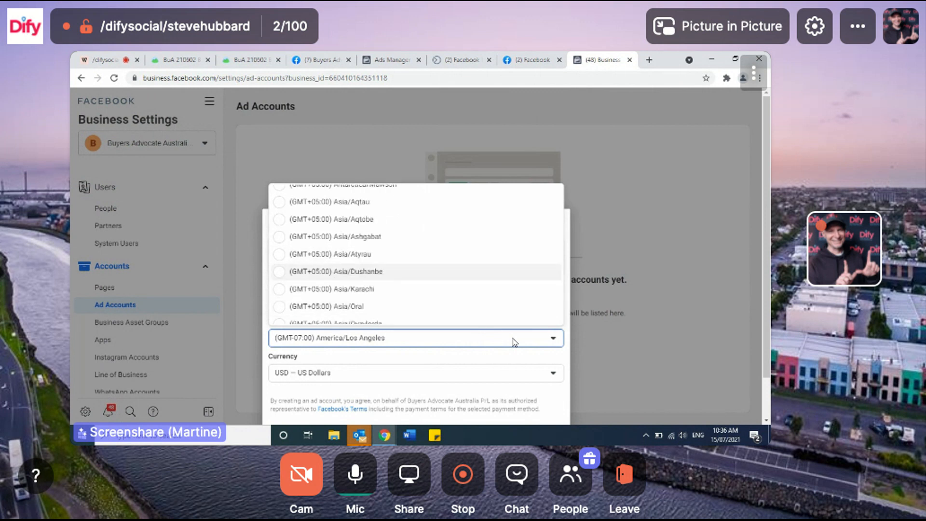
pyautogui.press('Down')
pyautogui.press('Down')
pyautogui.press('Down')
pyautogui.press('Down')
pyautogui.press('Down')
pyautogui.press('Down')
pyautogui.press('Down')
pyautogui.press('Down')
pyautogui.press('Down')
pyautogui.press('Down')
pyautogui.press('Down')
pyautogui.press('Down')
pyautogui.press('Down')
pyautogui.press('Down')
pyautogui.press('Down')
pyautogui.press('Down')
pyautogui.press('Down')
pyautogui.press('Down')
pyautogui.press('Down')
pyautogui.press('Down')
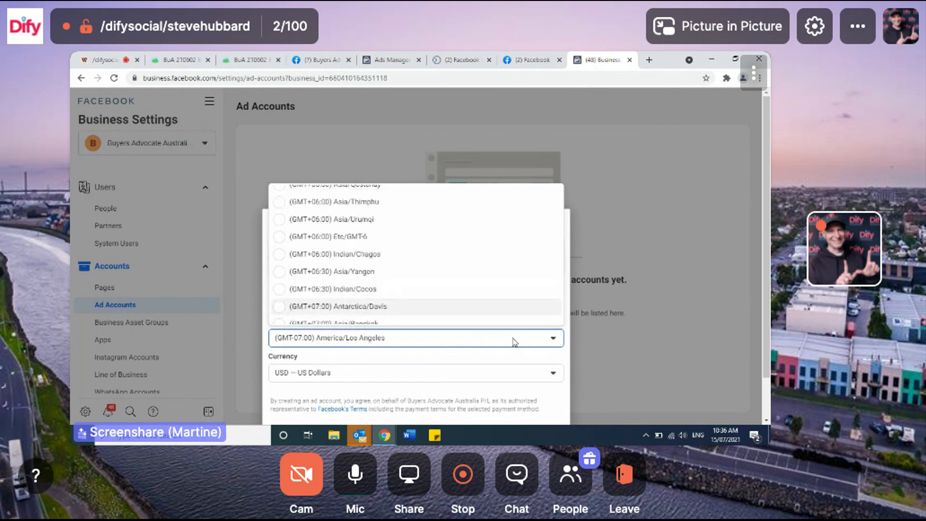
pyautogui.press('Down')
pyautogui.press('Down')
pyautogui.press('Down')
pyautogui.press('Down')
pyautogui.press('Down')
pyautogui.press('Down')
pyautogui.press('Down')
pyautogui.press('Down')
pyautogui.press('Down')
pyautogui.press('Down')
pyautogui.press('Down')
pyautogui.press('Down')
pyautogui.press('Down')
pyautogui.press('Down')
pyautogui.press('Down')
pyautogui.press('Down')
pyautogui.press('Down')
pyautogui.press('Down')
pyautogui.press('Down')
pyautogui.press('Down')
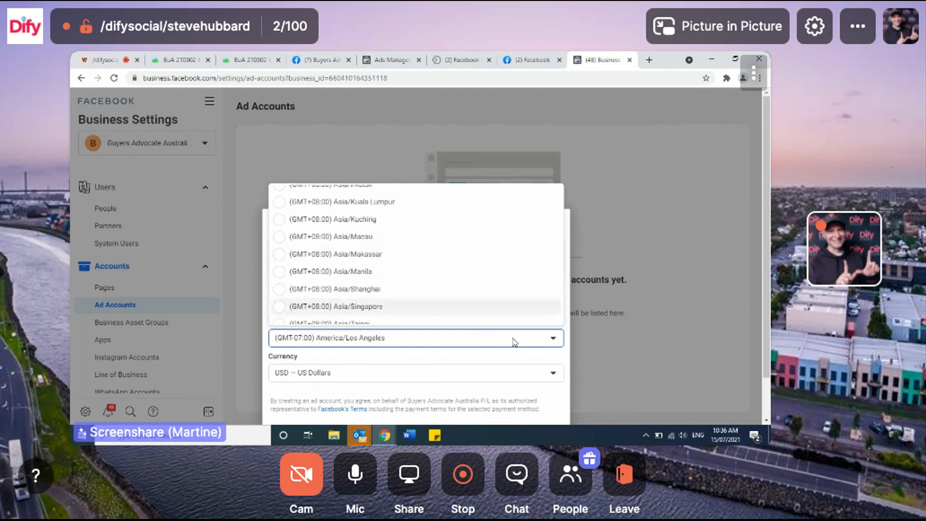
pyautogui.press('Down')
pyautogui.press('Down')
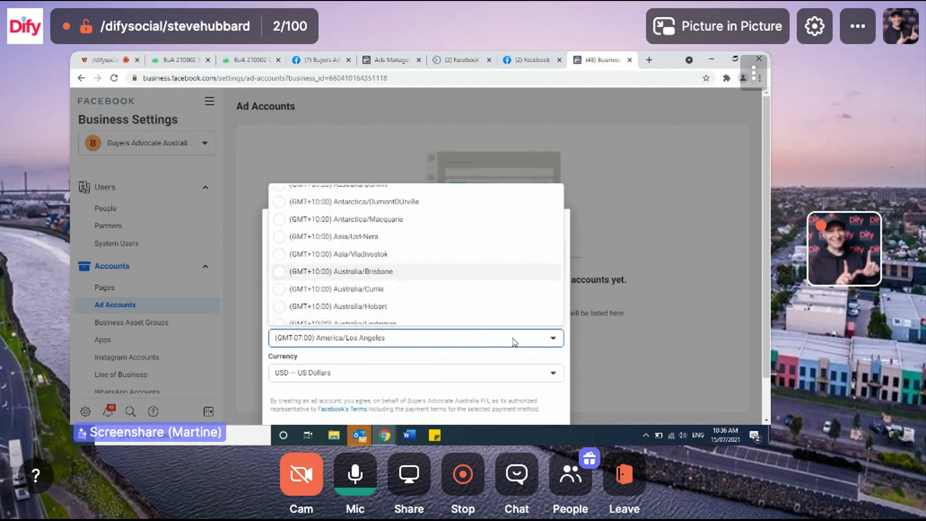
pyautogui.press('Down')
pyautogui.press('Up')
pyautogui.press('Down')
pyautogui.press('Down')
pyautogui.press('Down')
pyautogui.press('Down')
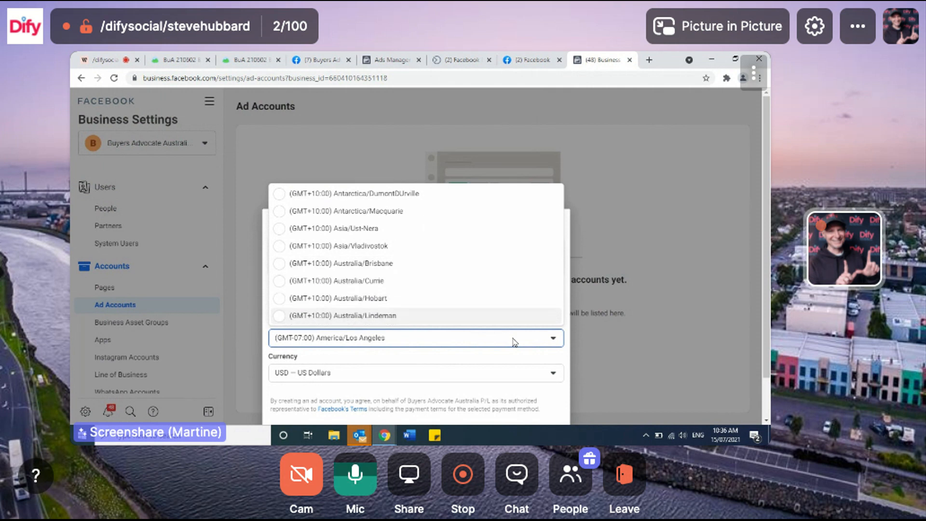
pyautogui.press('Down')
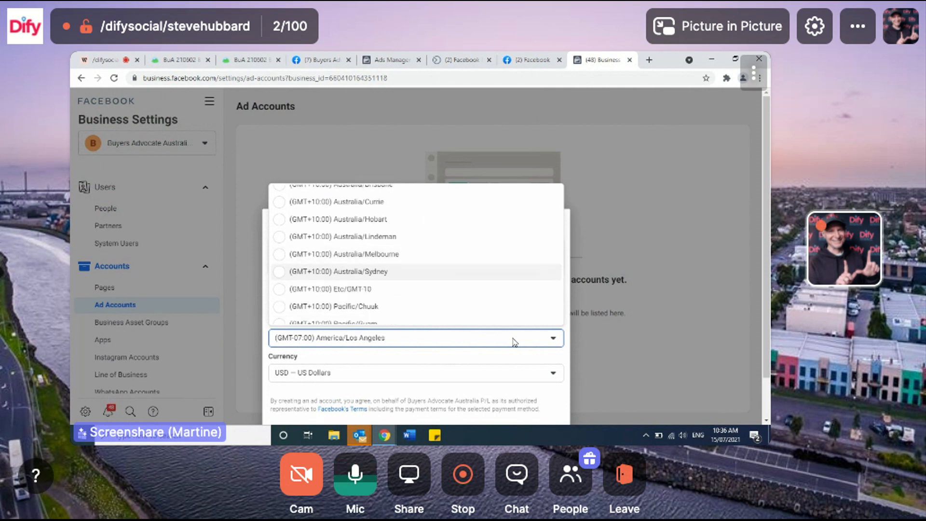
pyautogui.click(281, 273)
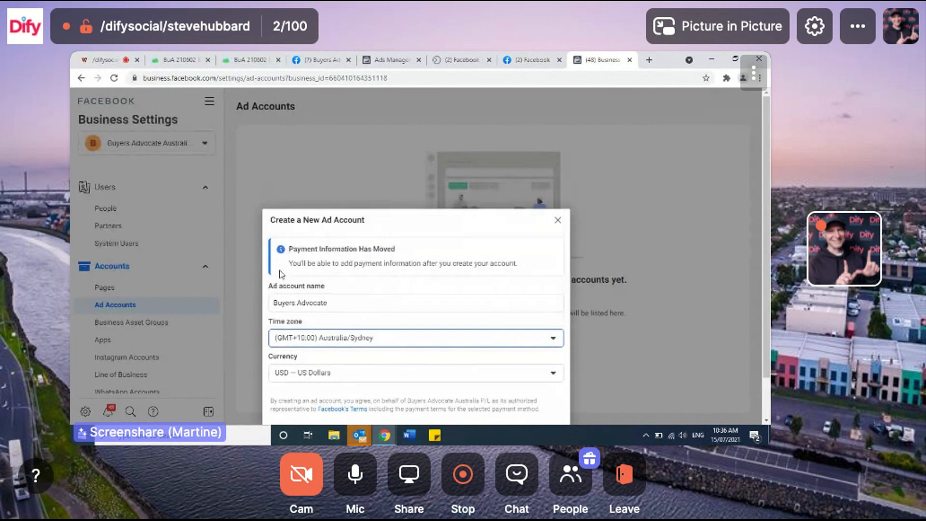
# - Choose AUD – Australian Dollar in the Currency dropdown in place of US Dollars
pyautogui.click(353, 373)
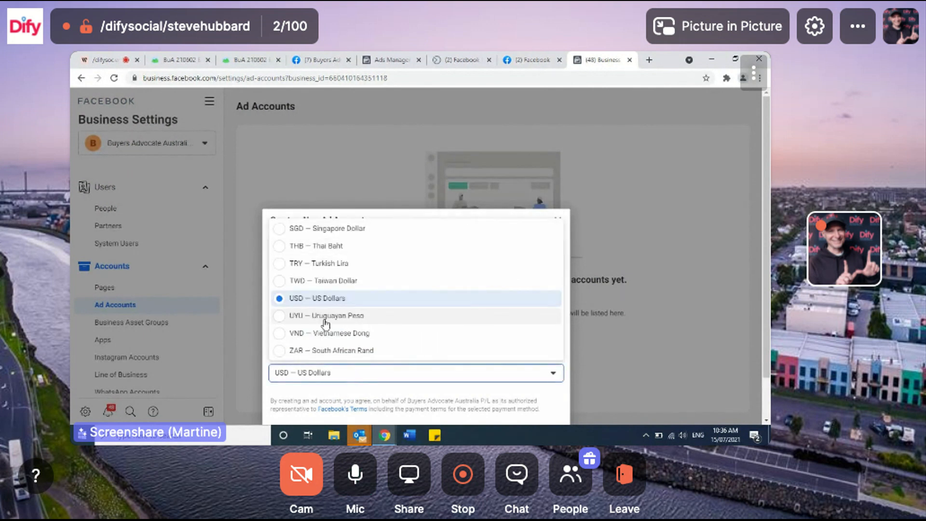
pyautogui.scroll(3, 323, 318)
pyautogui.scroll(10, 326, 323)
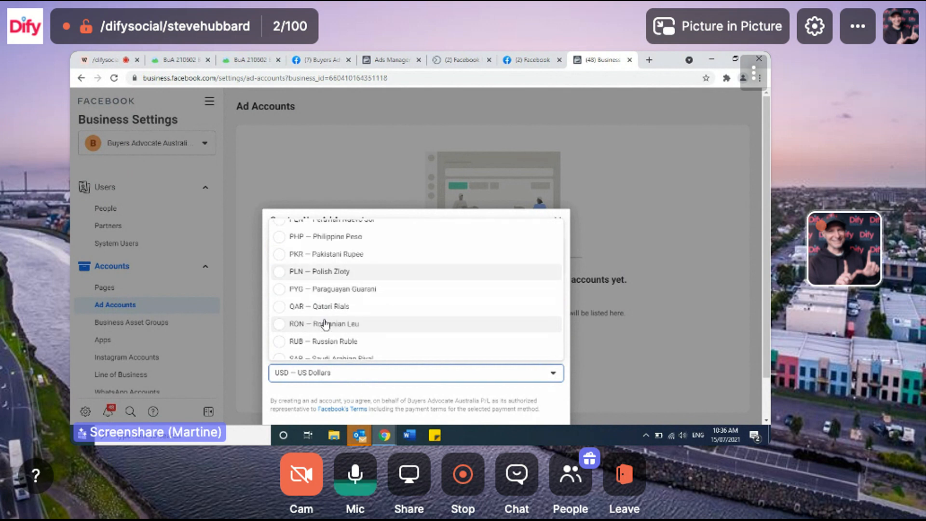
pyautogui.scroll(-10, 326, 324)
pyautogui.scroll(3, 326, 324)
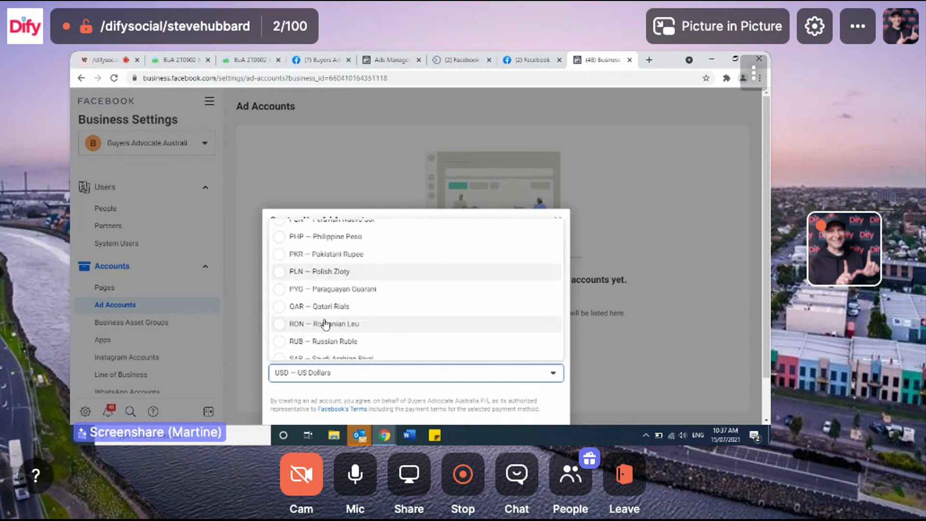
pyautogui.scroll(-2, 326, 324)
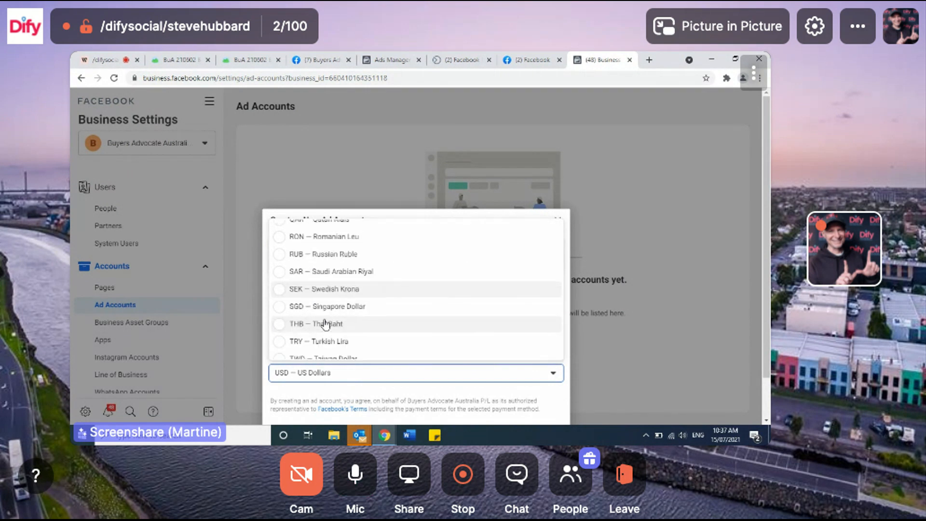
pyautogui.scroll(-2, 326, 324)
pyautogui.scroll(10, 326, 324)
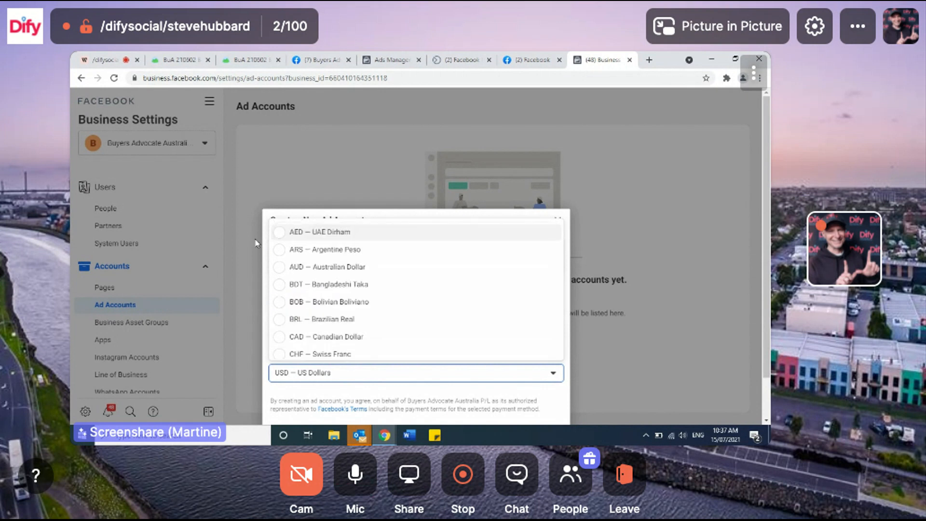
pyautogui.click(283, 267)
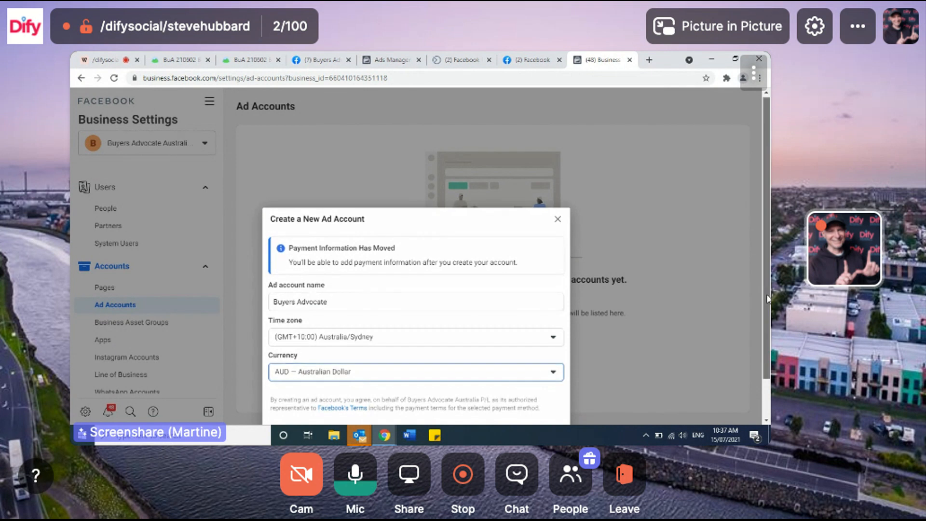
pyautogui.scroll(-1, 769, 344)
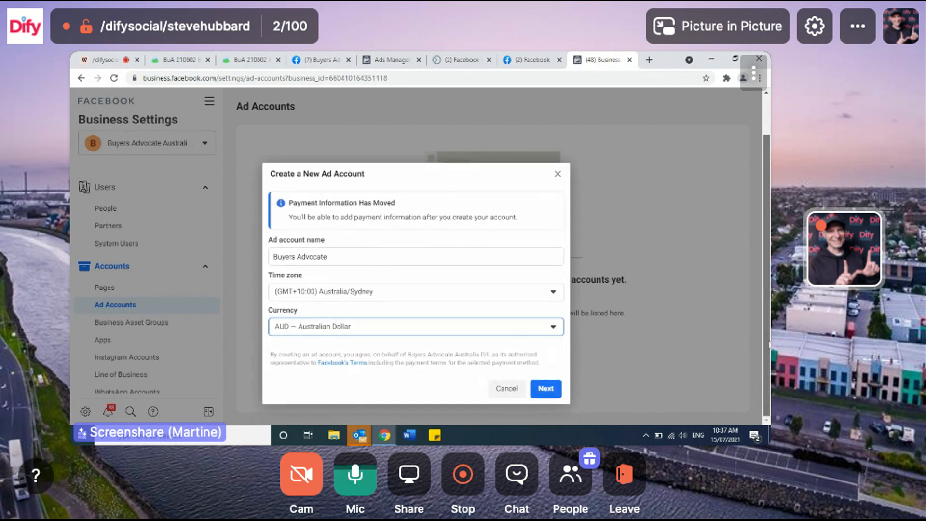
# - Create the Buyers Advocate ad account for My business
pyautogui.click(544, 390)
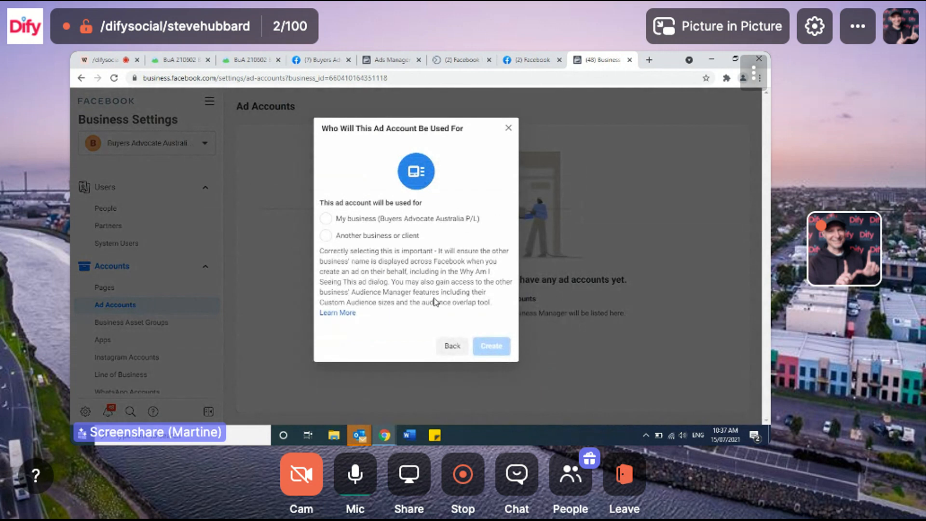
pyautogui.click(326, 219)
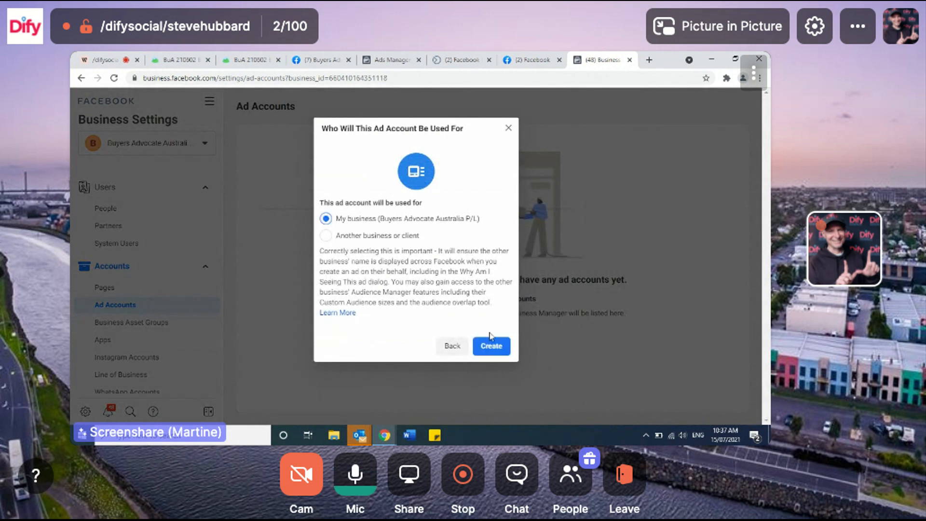
pyautogui.click(497, 349)
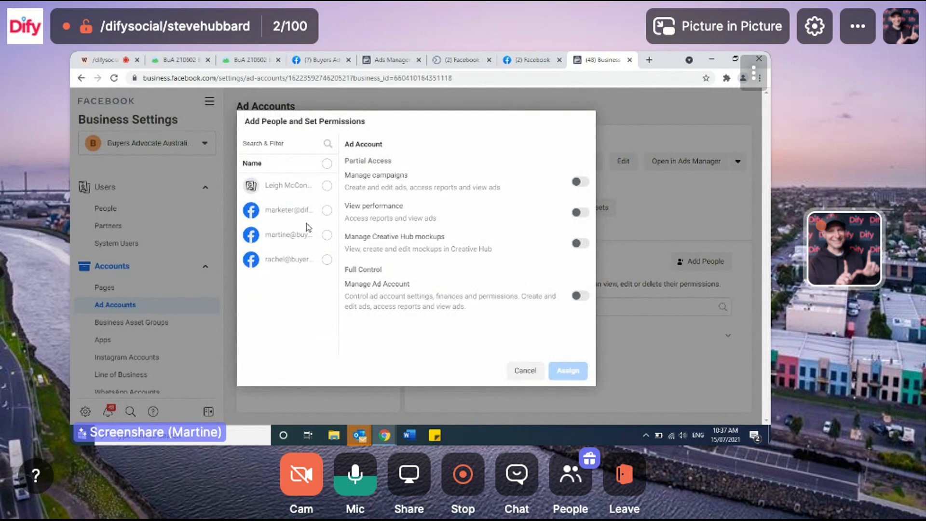
# - Assign all four people Manage Ad Account full control of the new account
pyautogui.click(327, 164)
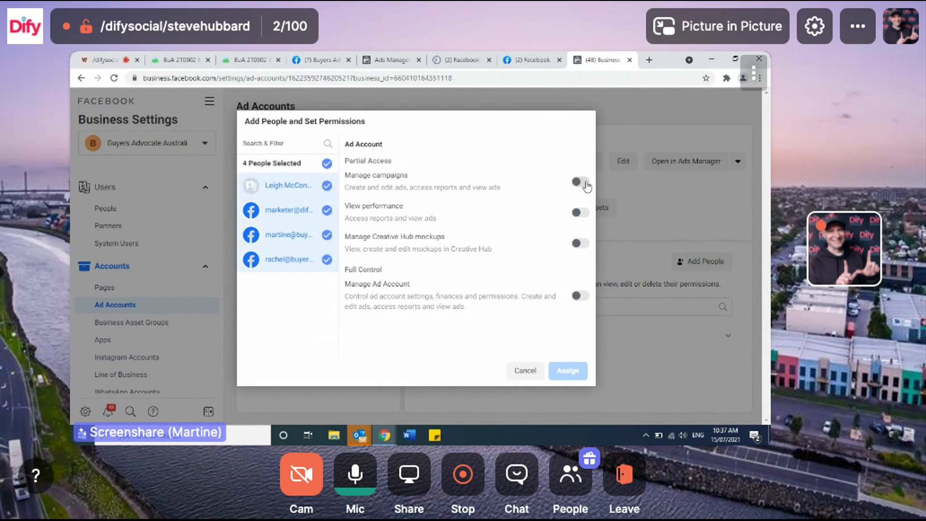
pyautogui.click(579, 299)
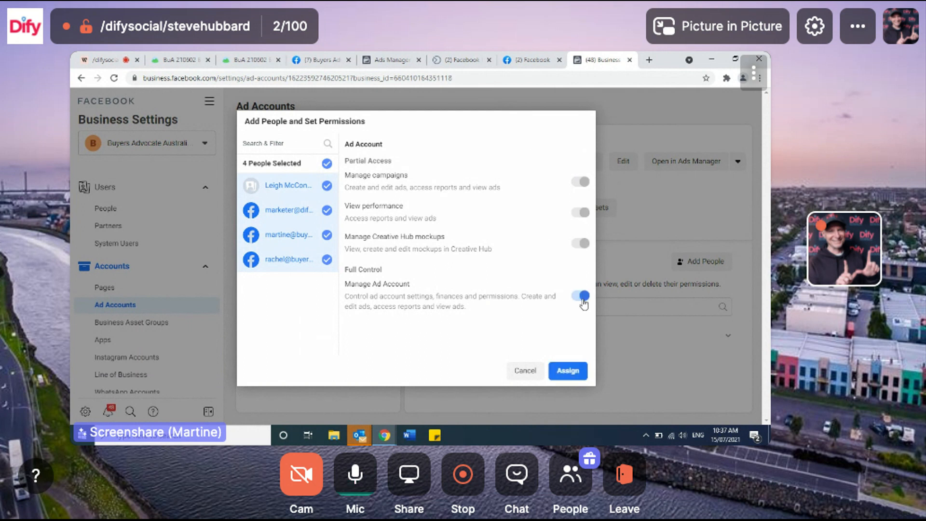
pyautogui.click(566, 372)
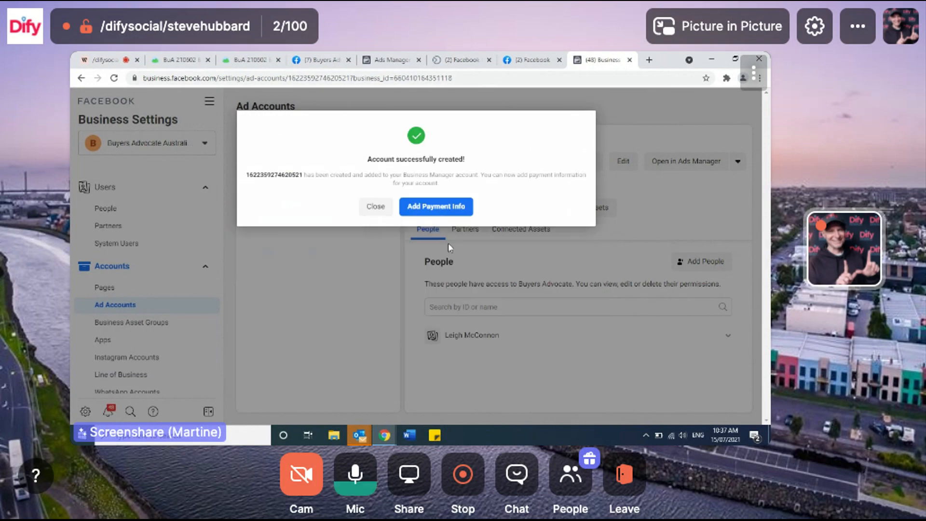
# - Choose Add Payment Info in the Account successfully created dialog
pyautogui.click(418, 208)
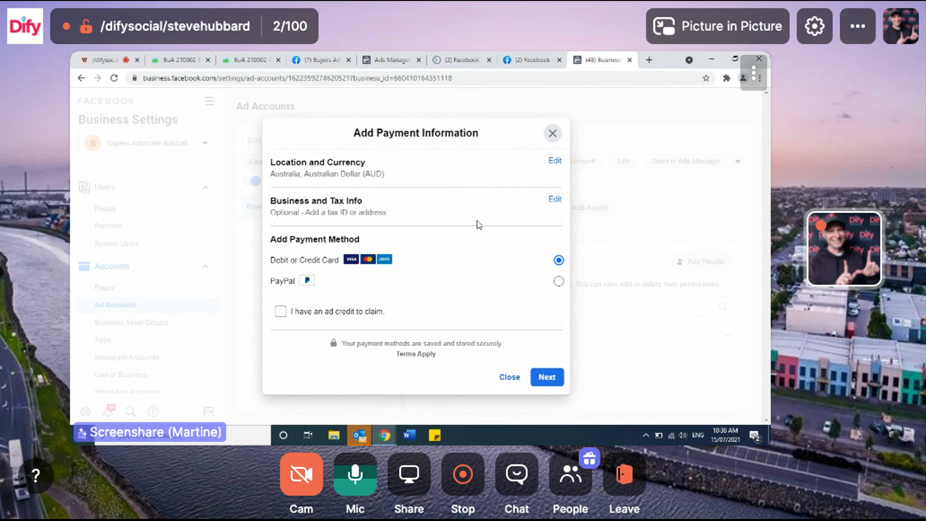
# - Enter the business's ABN under Business and Tax Info and save it
pyautogui.click(555, 199)
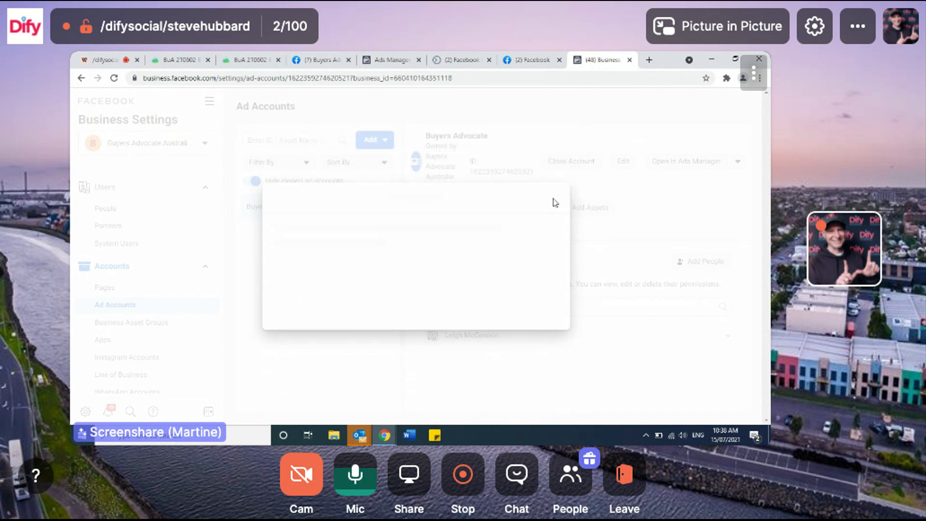
pyautogui.click(387, 257)
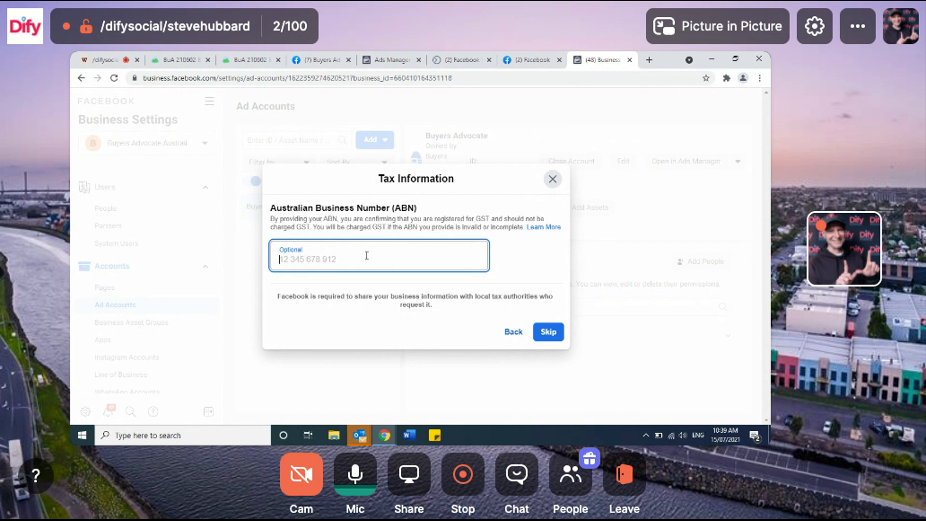
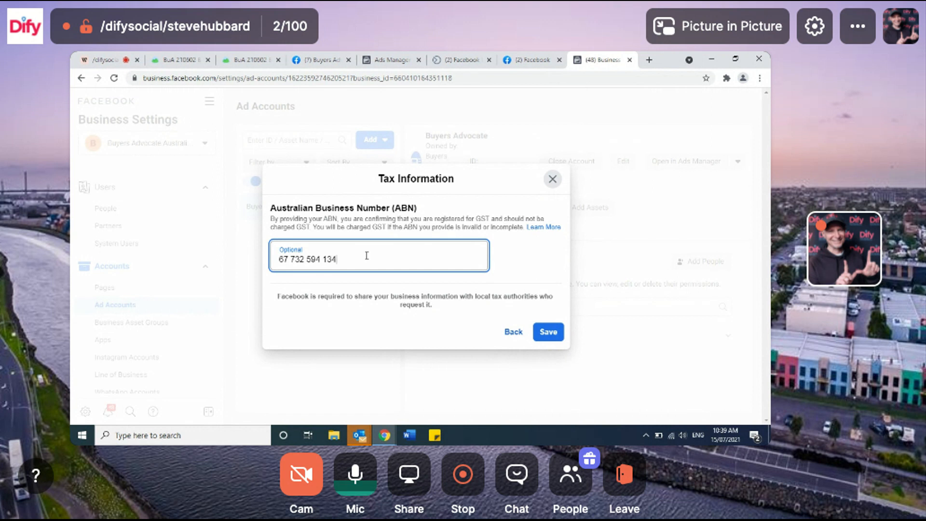
pyautogui.click(541, 333)
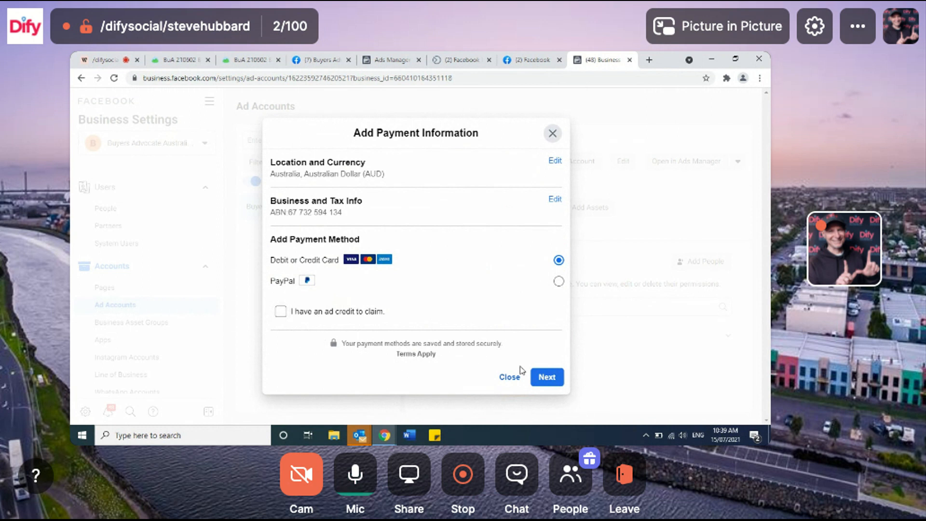
# - Enter 'Buyers Advocate' as the name on the card and type the card number
pyautogui.click(547, 380)
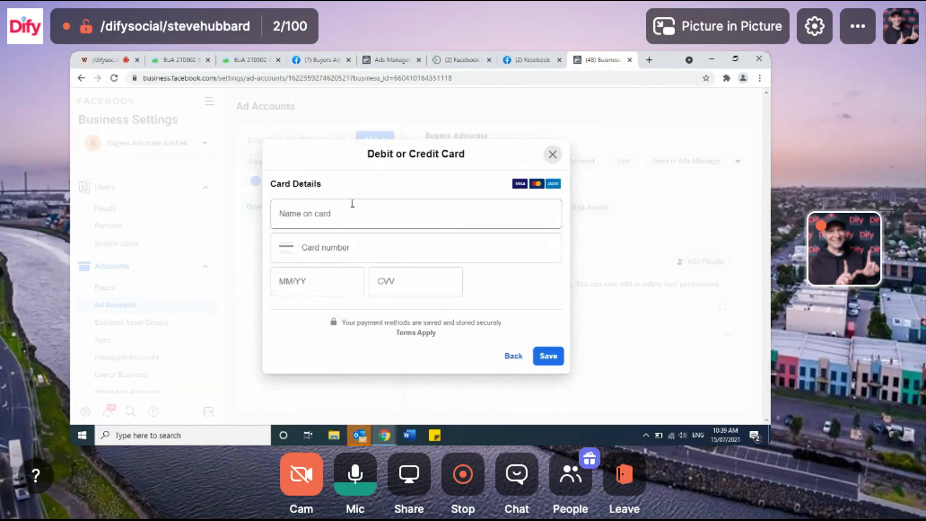
pyautogui.click(330, 212)
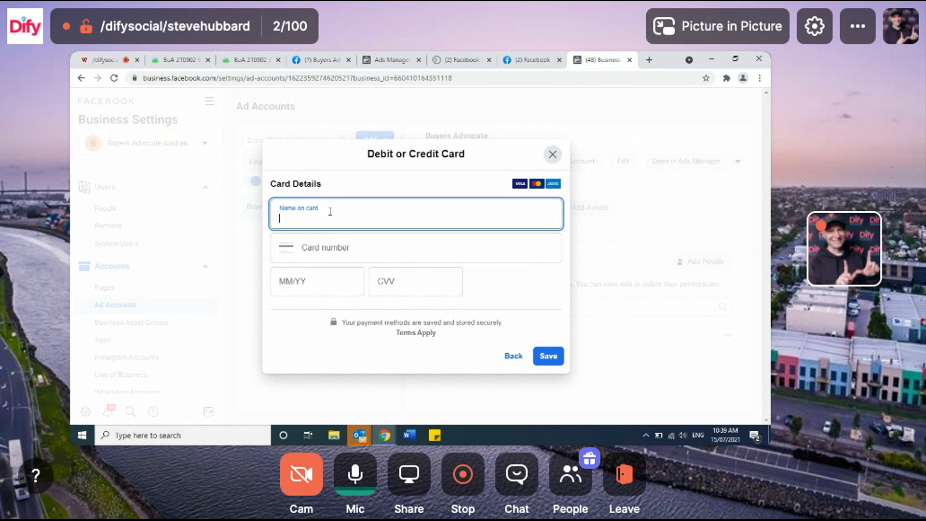
pyautogui.write('Buyers ')
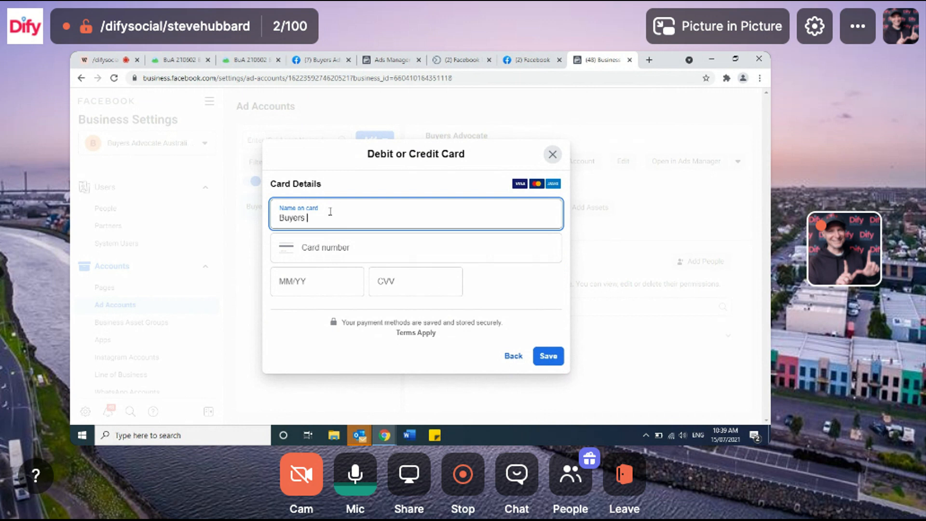
pyautogui.write('Advocate')
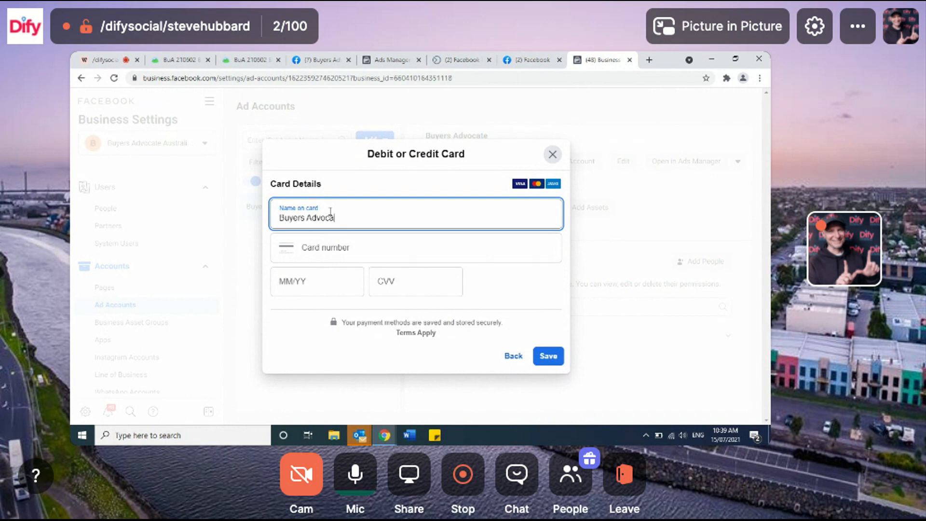
pyautogui.rightClick(335, 253)
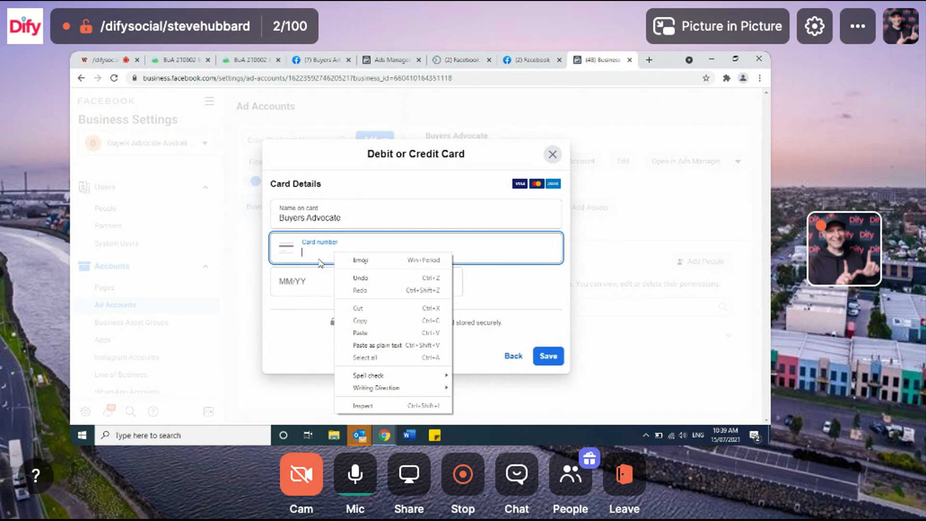
pyautogui.click(323, 261)
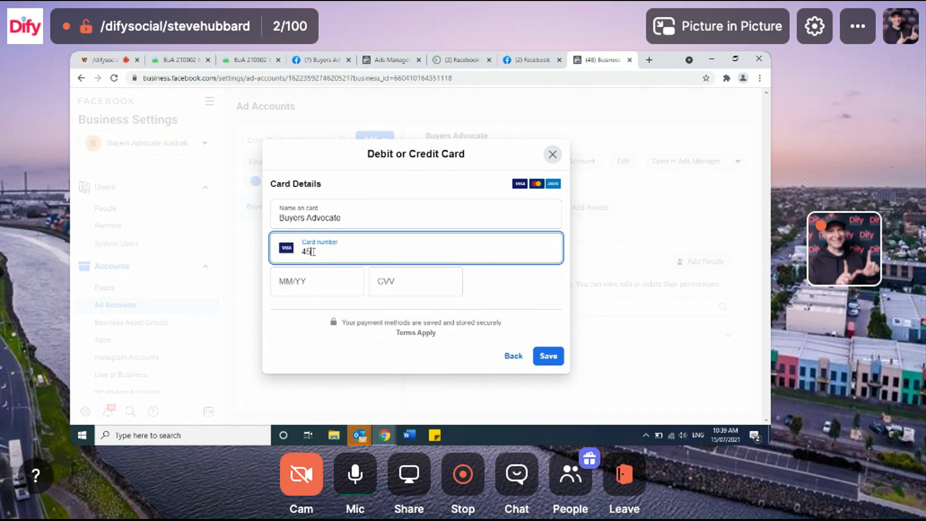
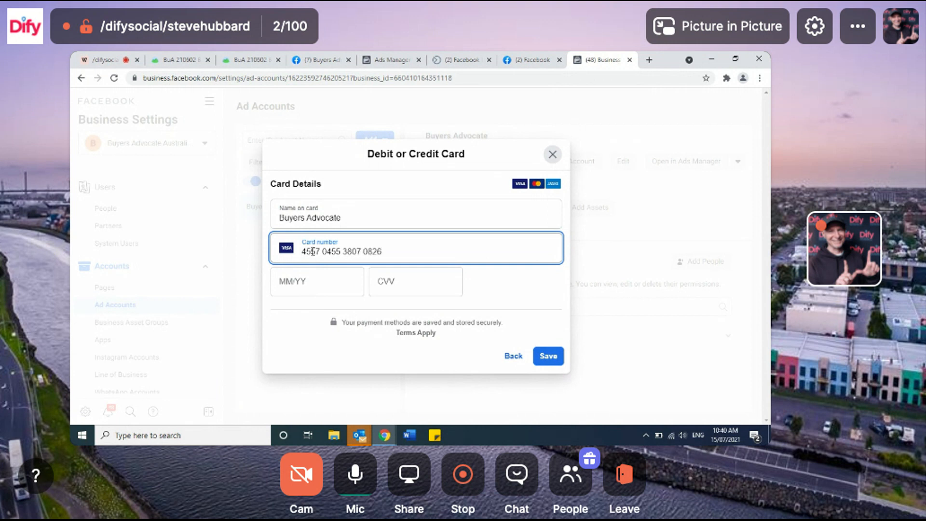
# - Fill in the card's expiry date and security code, save it, then open Instagram Accounts
pyautogui.rightClick(290, 283)
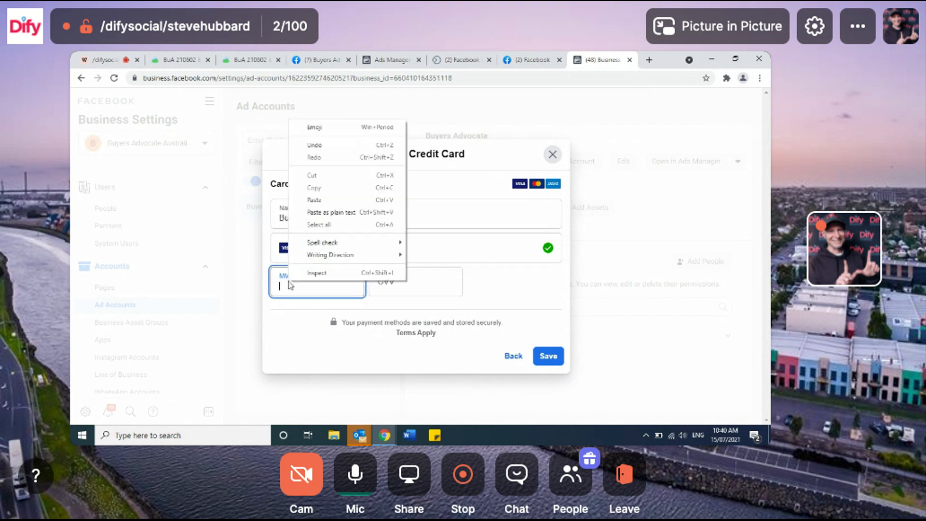
pyautogui.click(281, 285)
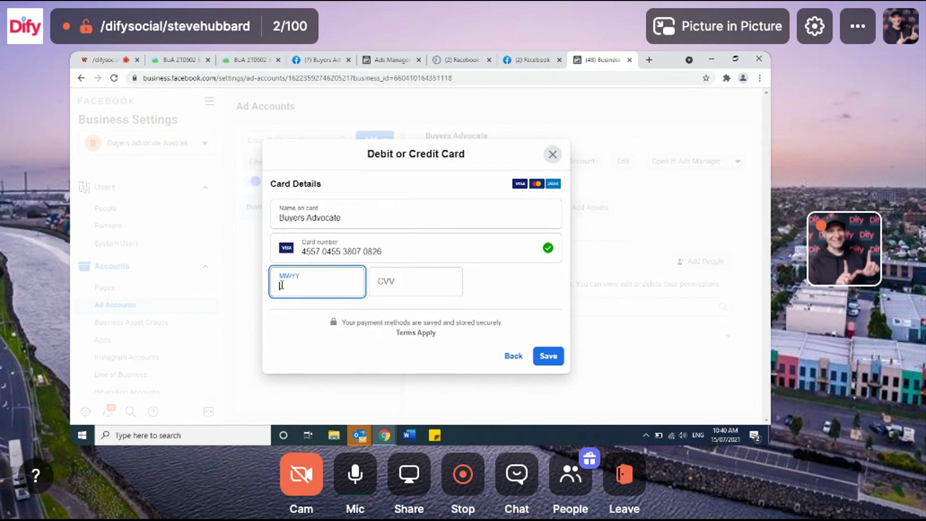
pyautogui.write('12/22')
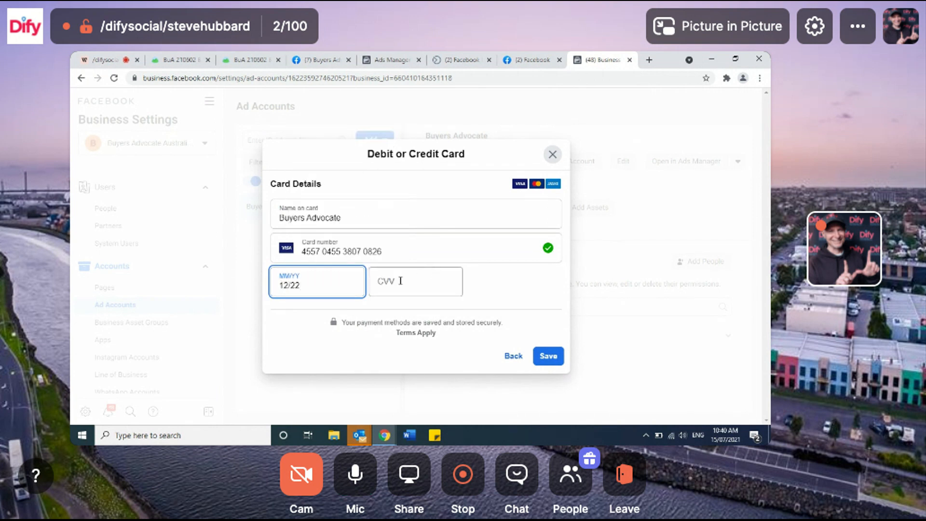
pyautogui.click(384, 281)
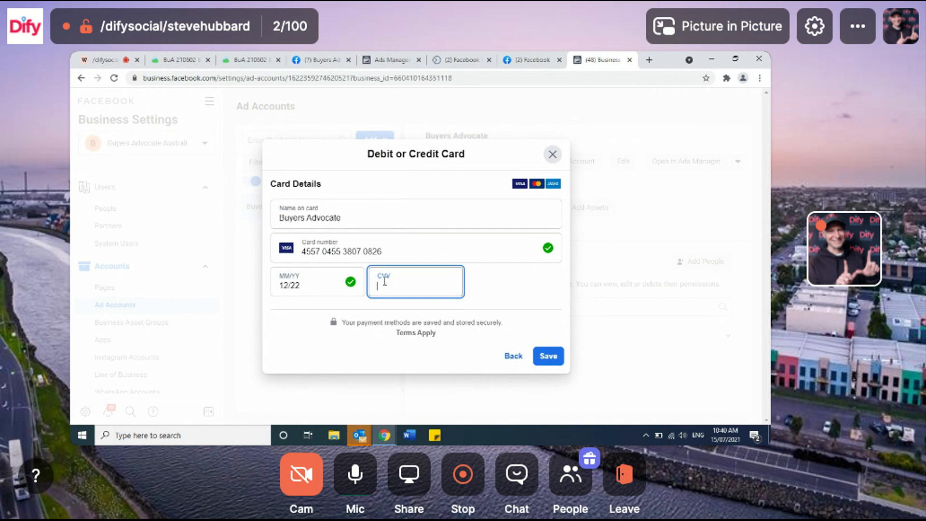
pyautogui.click(545, 357)
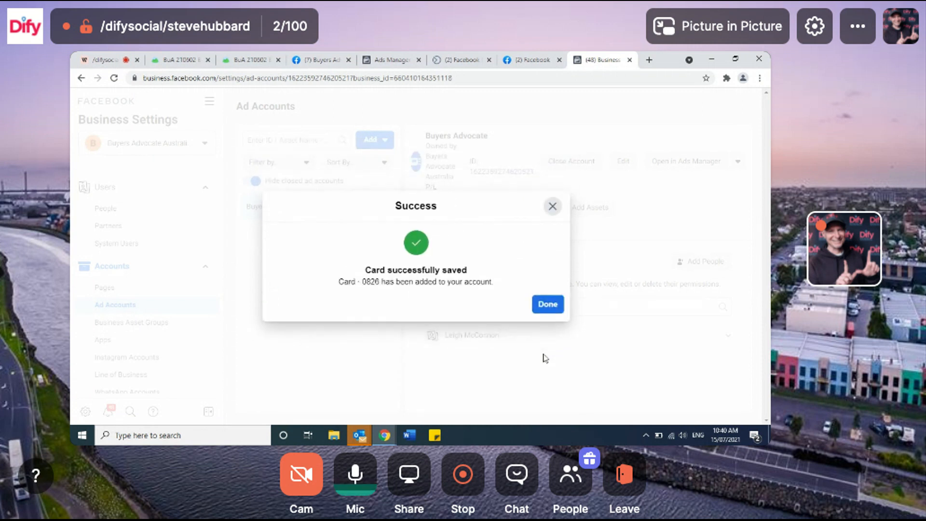
pyautogui.click(546, 305)
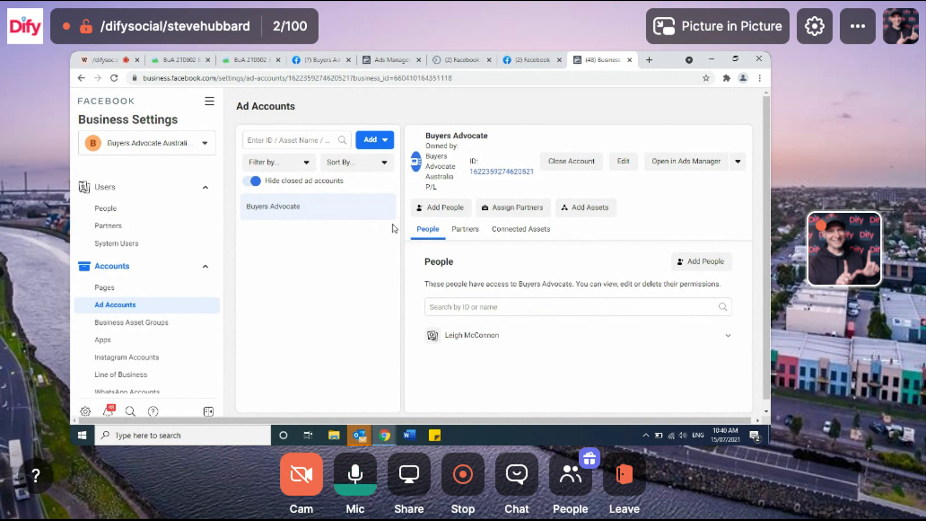
pyautogui.click(141, 365)
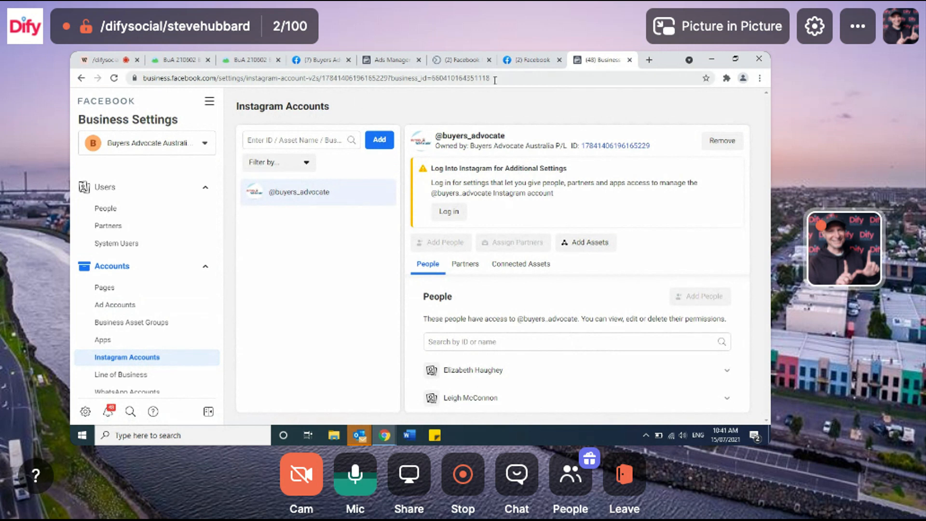
# - Open a new Chrome tab and begin entering an Instagram address ('ins')
pyautogui.click(650, 60)
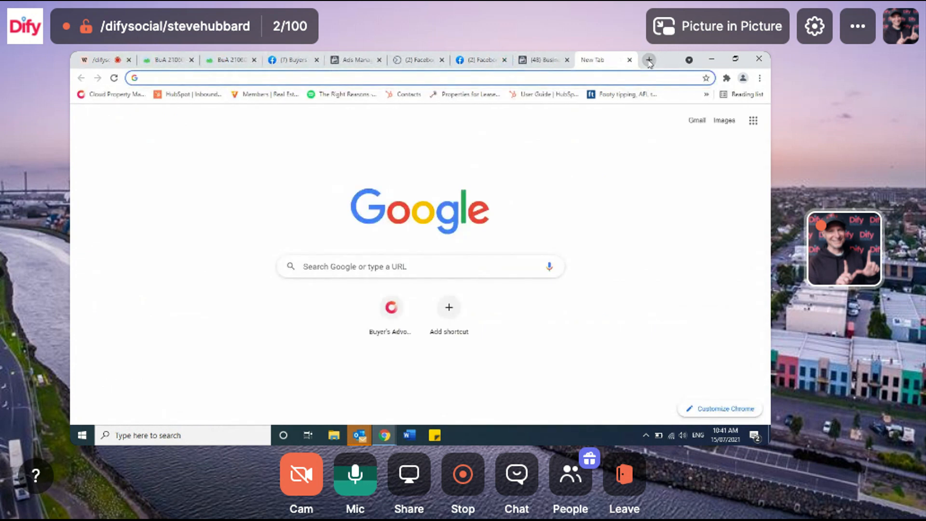
pyautogui.write('ins')
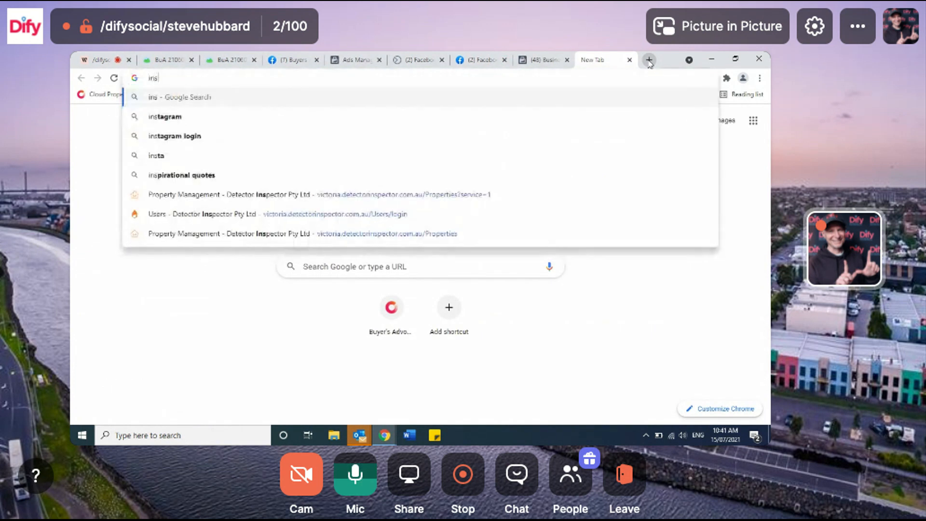
# - Find the INSTAGRAM line in the Basecamp message and check where the buyers_advocate link leads
pyautogui.click(174, 66)
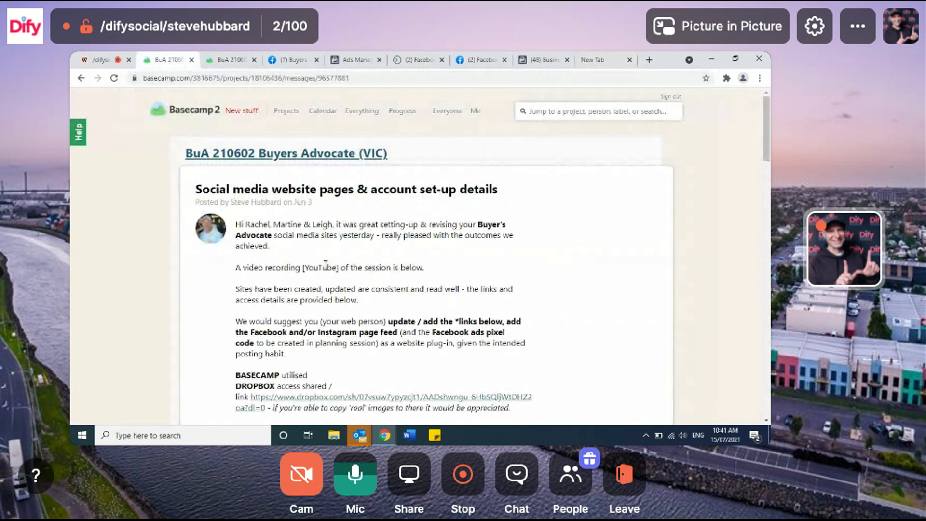
pyautogui.scroll(-2, 325, 263)
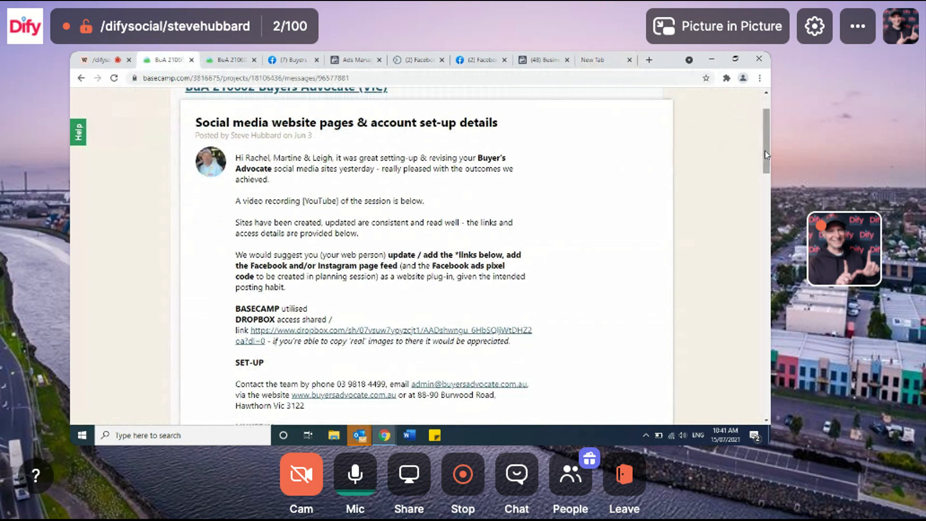
pyautogui.moveTo(765, 153); pyautogui.dragTo(769, 204)
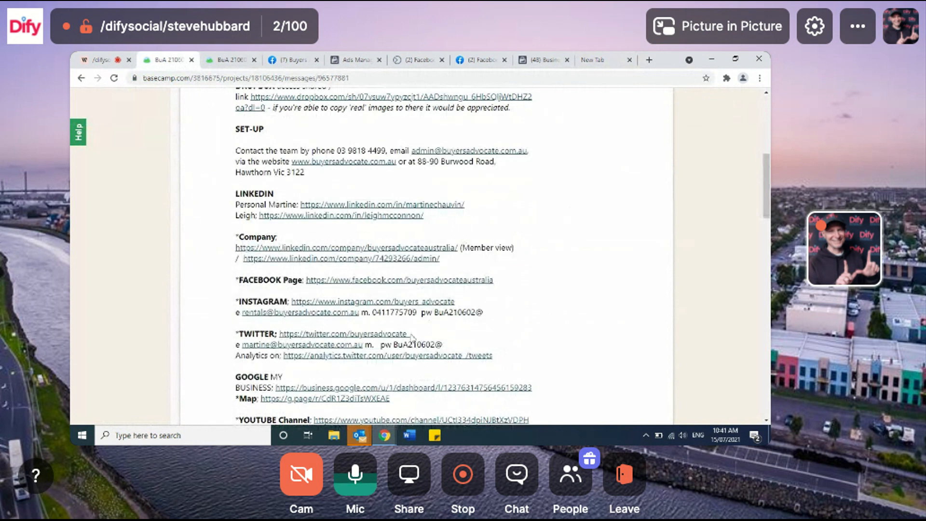
pyautogui.click(409, 306)
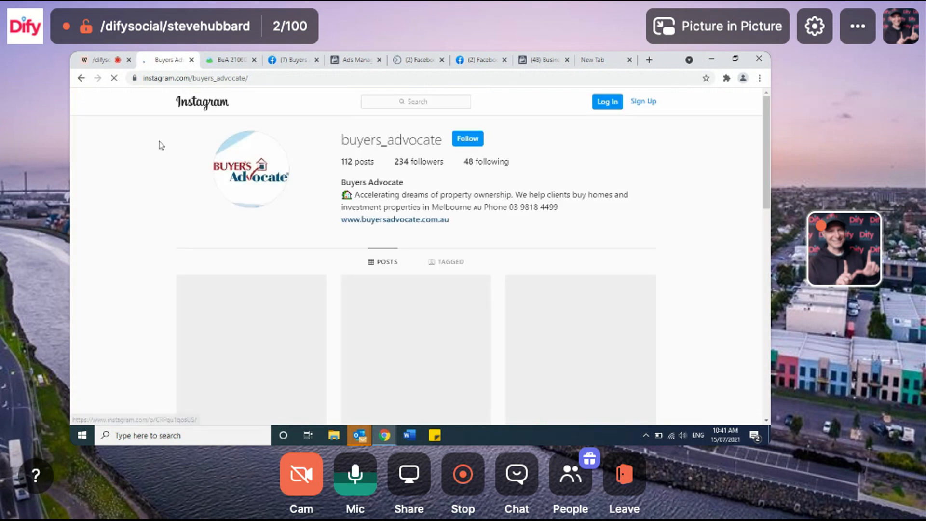
pyautogui.click(81, 78)
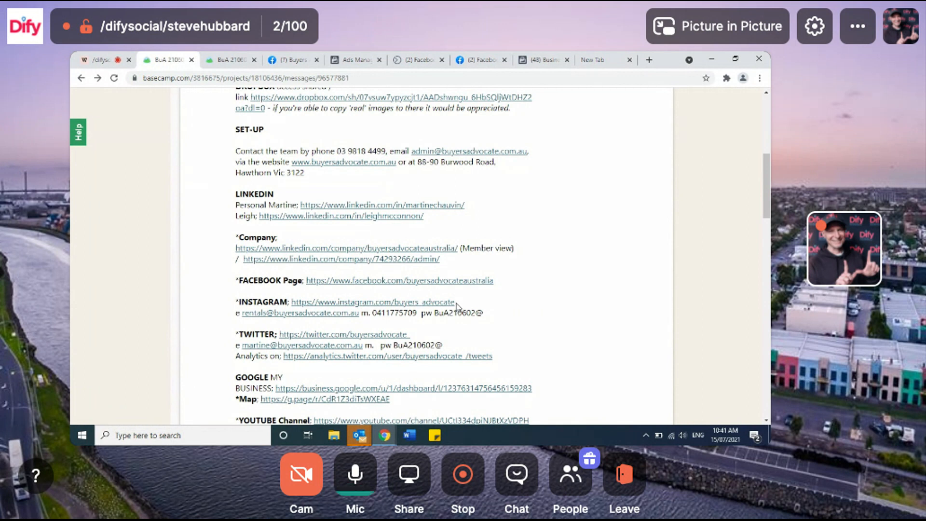
# - Select the whole buyers_advocate Instagram profile link in the message
pyautogui.moveTo(456, 307); pyautogui.dragTo(311, 276)
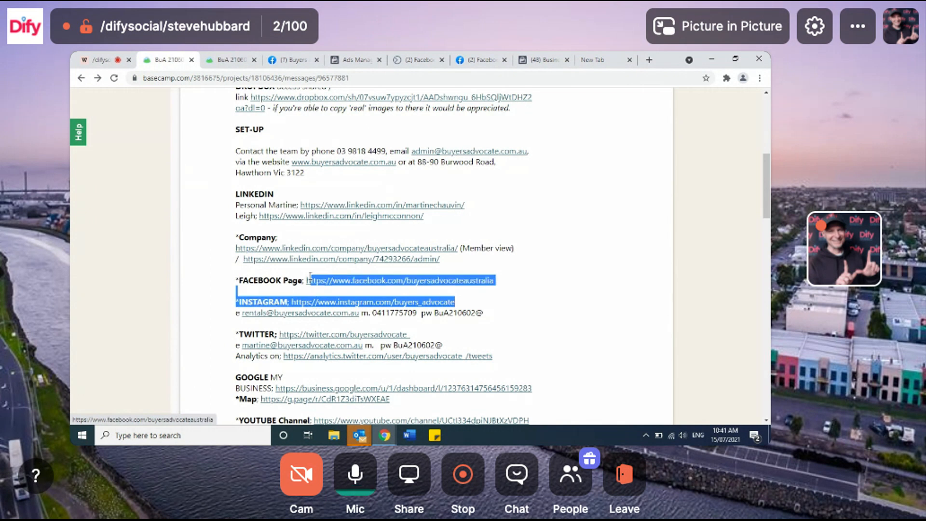
pyautogui.click(537, 314)
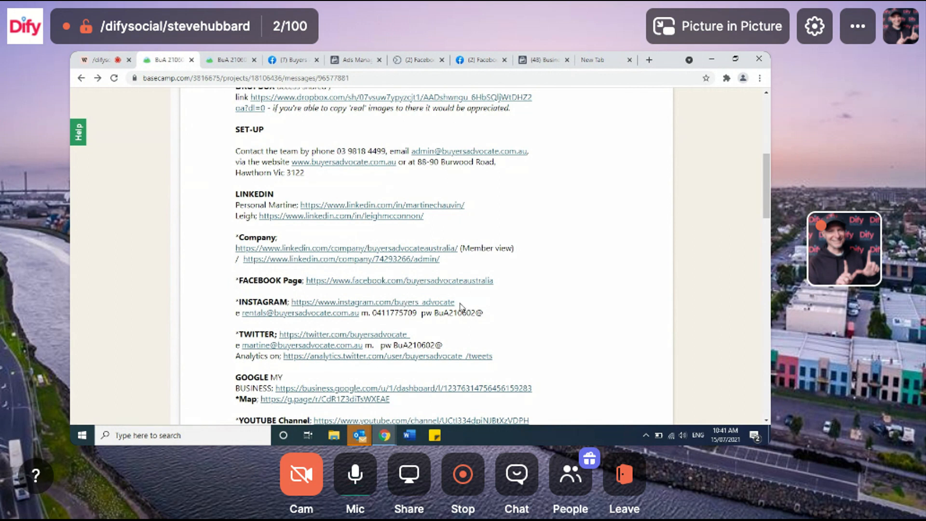
pyautogui.moveTo(457, 306); pyautogui.dragTo(406, 296)
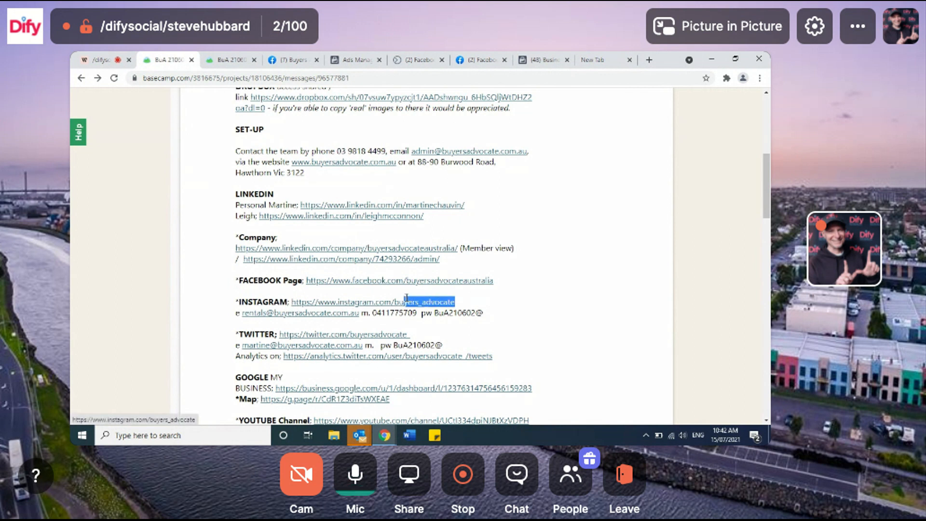
pyautogui.hotkey('shift', 'Left')
pyautogui.hotkey('shift', 'Left')
pyautogui.hotkey('shift', 'Left')
pyautogui.hotkey('shift', 'Left')
pyautogui.hotkey('shift', 'Left')
pyautogui.hotkey('shift', 'Left')
pyautogui.hotkey('shift', 'Left')
pyautogui.hotkey('shift', 'Left')
pyautogui.hotkey('shift', 'Left')
pyautogui.hotkey('shift', 'Left')
pyautogui.hotkey('shift', 'Left')
pyautogui.hotkey('shift', 'Left')
pyautogui.hotkey('shift', 'Left')
pyautogui.hotkey('shift', 'Left')
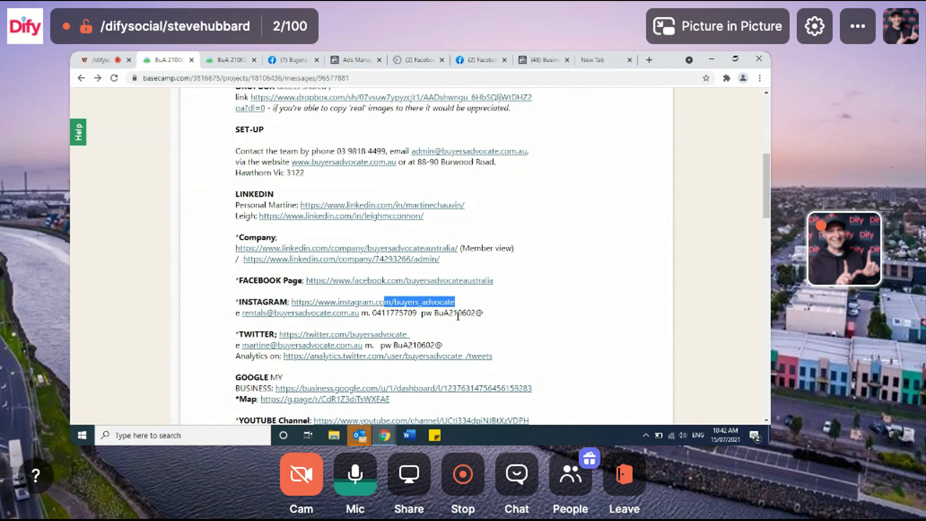
pyautogui.hotkey('shift', 'Left')
pyautogui.hotkey('shift', 'Left')
pyautogui.hotkey('shift', 'Left')
pyautogui.hotkey('shift', 'Left')
pyautogui.hotkey('shift', 'Left')
pyautogui.hotkey('shift', 'Left')
pyautogui.hotkey('shift', 'Left')
pyautogui.hotkey('shift', 'Left')
pyautogui.hotkey('shift', 'Left')
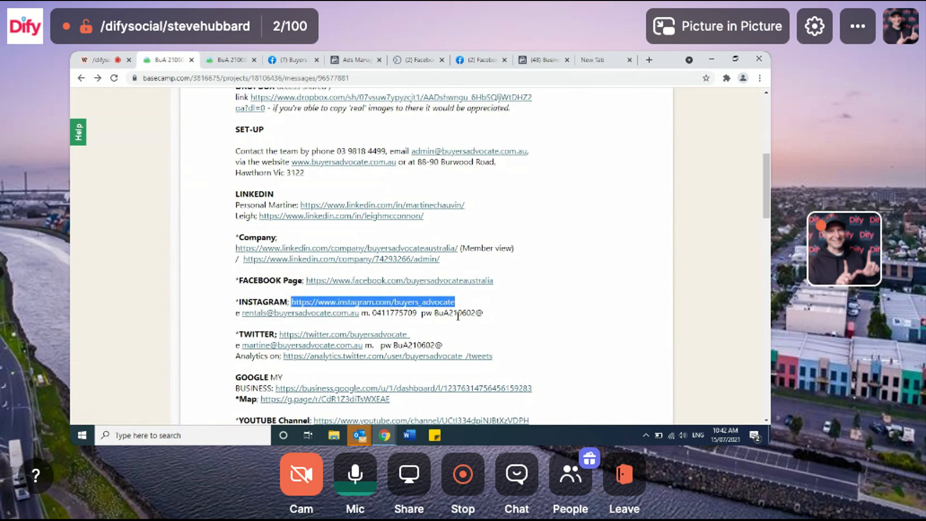
# - Search Google for the pasted Instagram link, removing the stray 'ins' in front of it
pyautogui.click(599, 63)
pyautogui.write('ins')
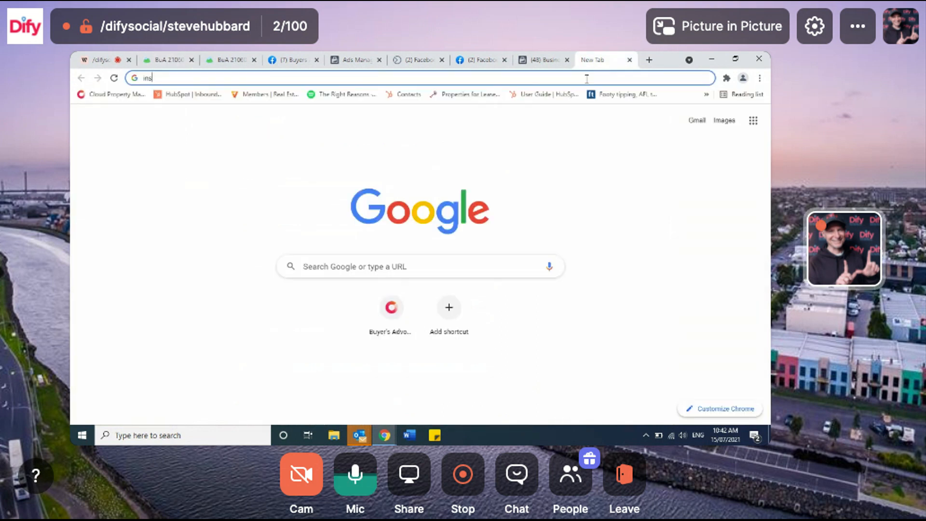
pyautogui.write('https://www.instagram.com/buyers_advocate')
pyautogui.press('Return')
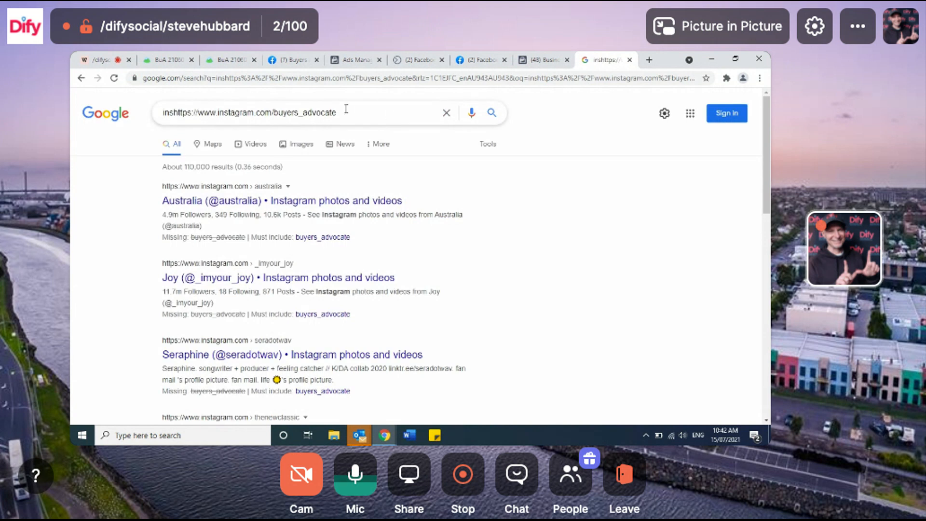
pyautogui.click(169, 60)
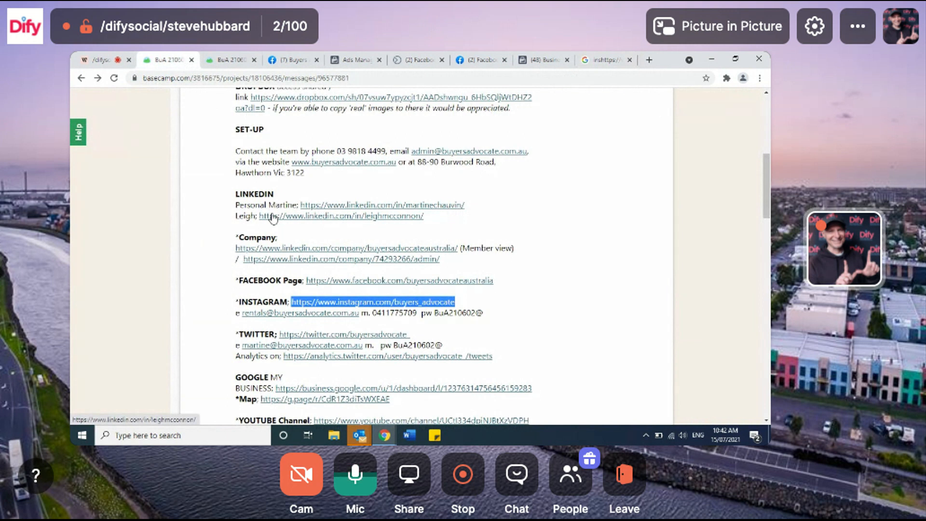
pyautogui.click(583, 62)
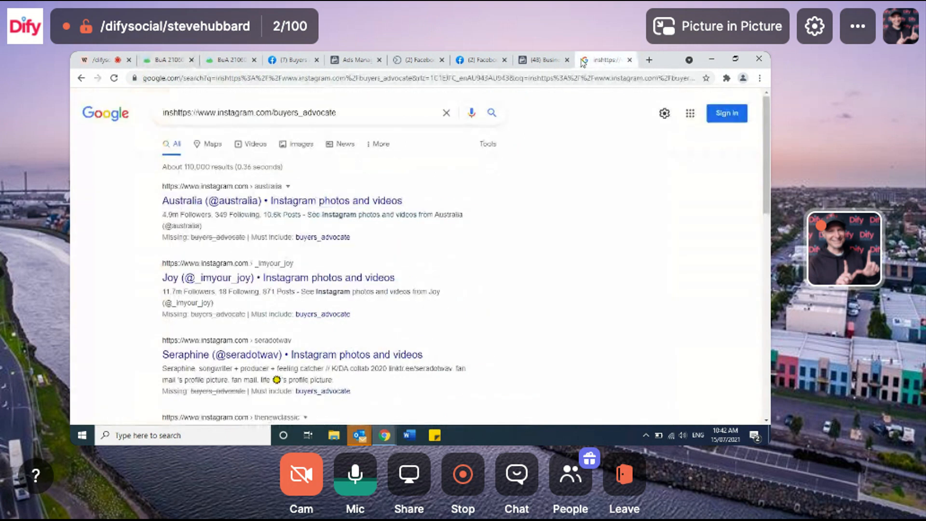
pyautogui.click(174, 114)
pyautogui.press('BackSpace')
pyautogui.press('BackSpace')
pyautogui.press('BackSpace')
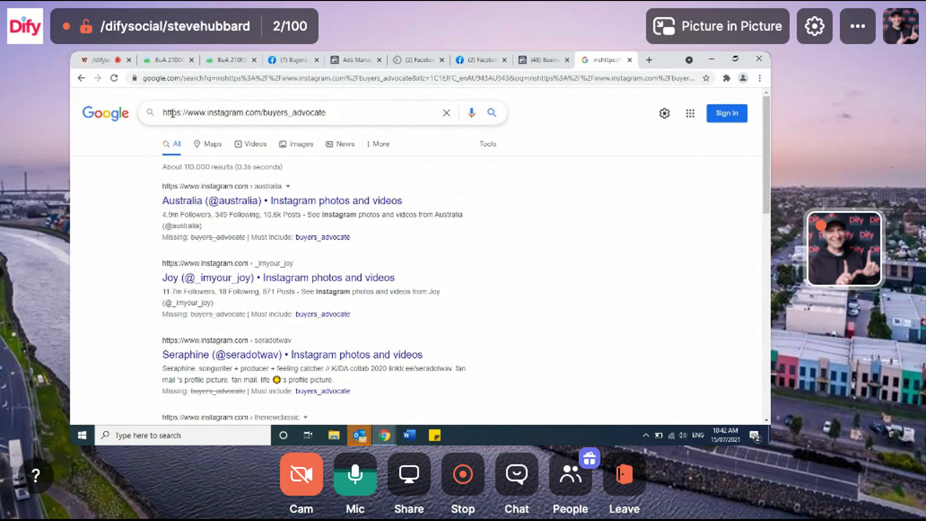
pyautogui.press('Return')
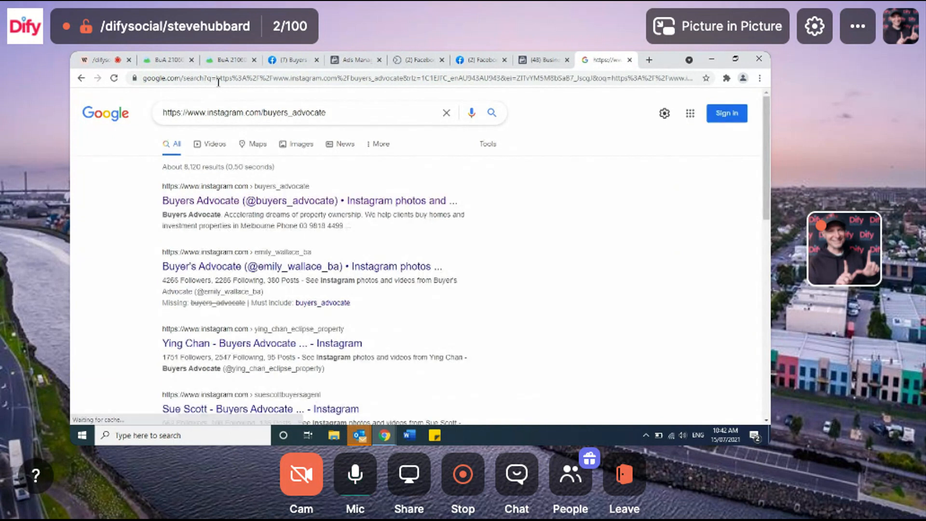
# - Paste the Instagram link into the address bar to load the buyers_advocate profile
pyautogui.click(218, 81)
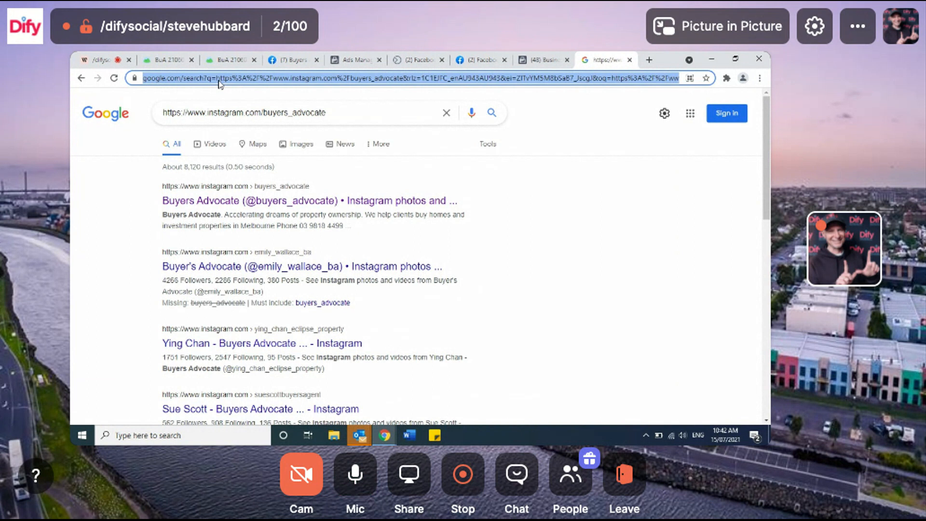
pyautogui.write('https://www.instagram.com/buyers_advocate')
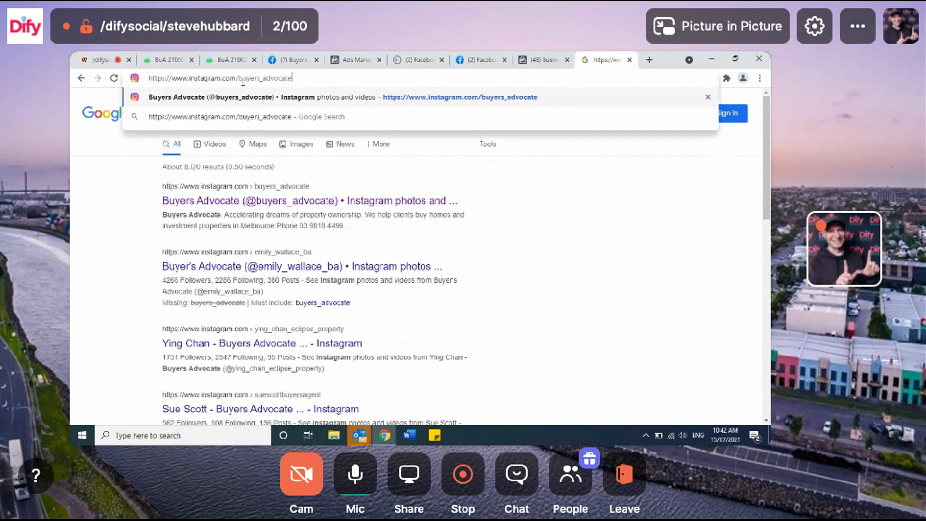
pyautogui.press('Return')
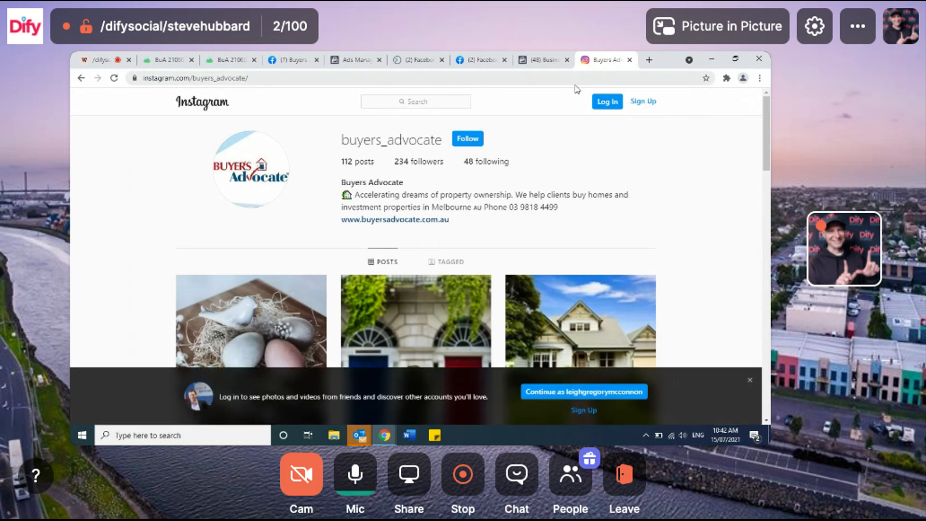
# - Start an Instagram login with a different account and copy the password from the Basecamp notes
pyautogui.click(600, 107)
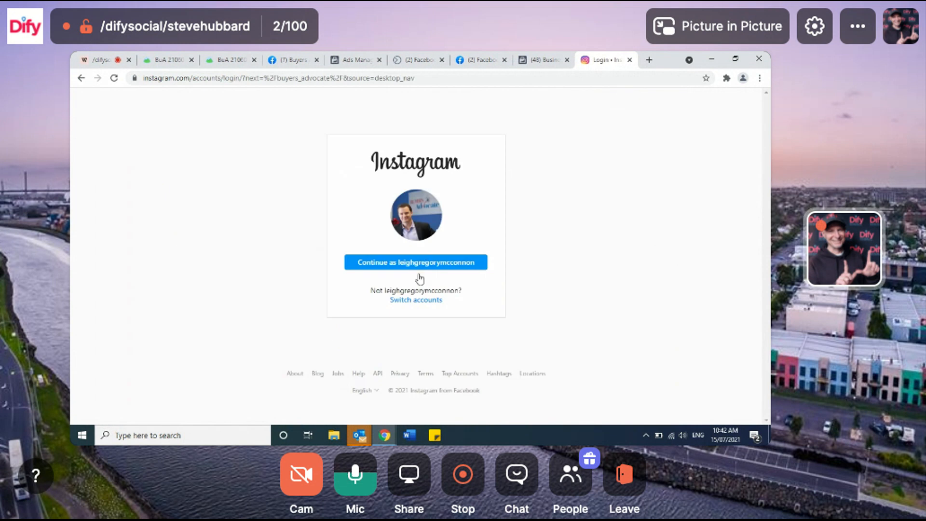
pyautogui.click(416, 300)
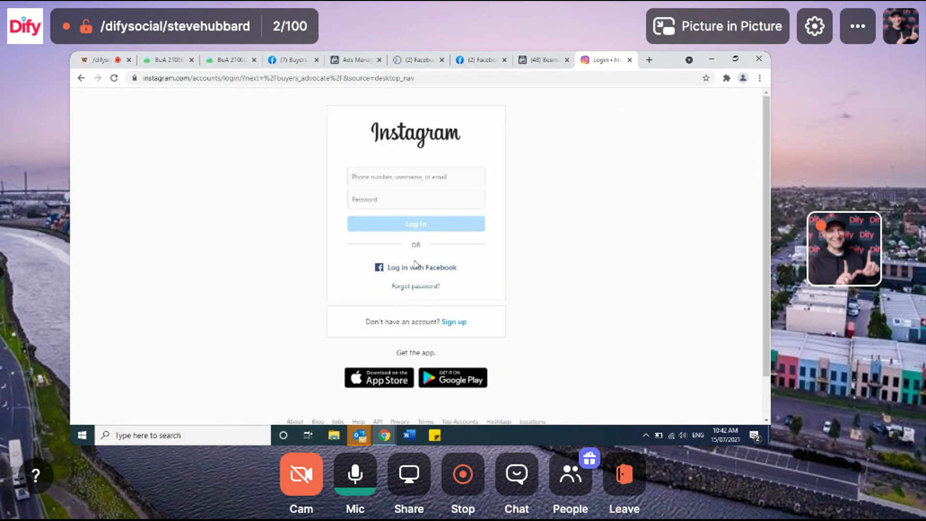
pyautogui.click(417, 180)
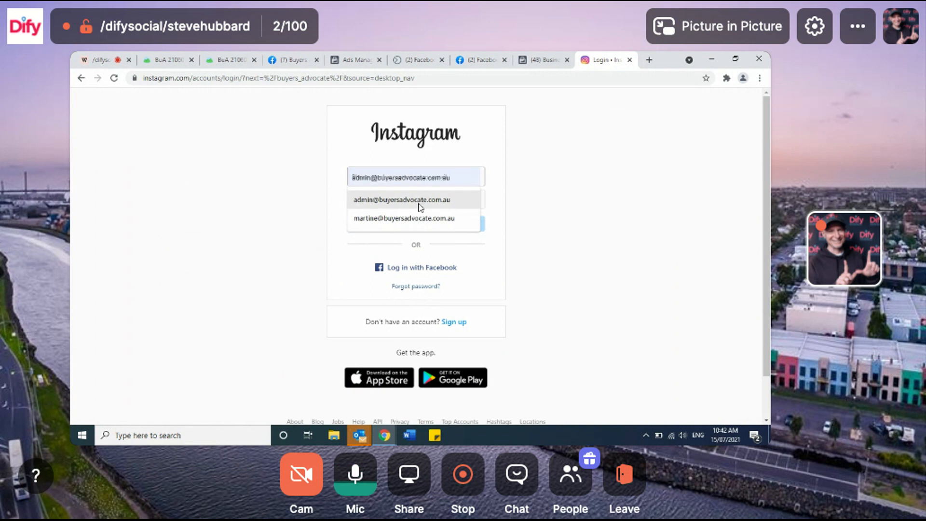
pyautogui.click(419, 199)
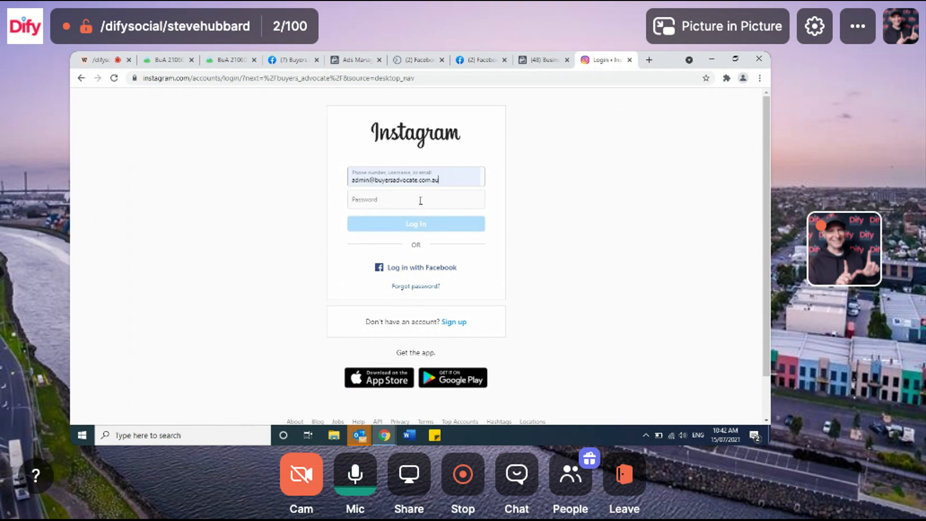
pyautogui.click(173, 60)
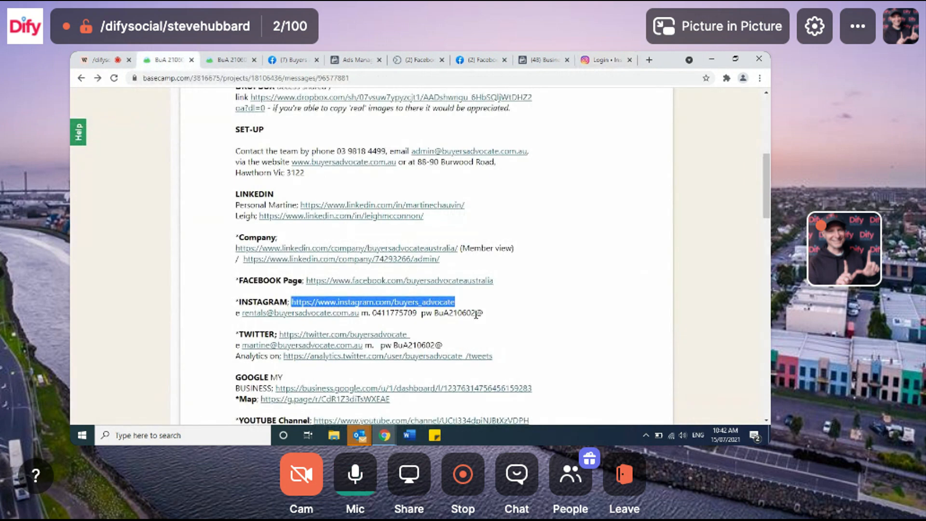
pyautogui.moveTo(484, 314); pyautogui.dragTo(436, 314)
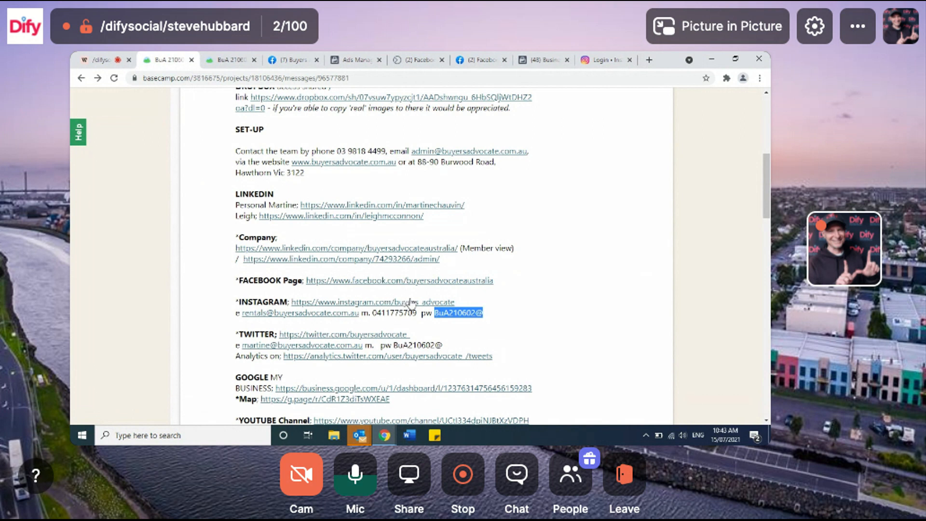
# - Enter the buyers_advocate username and paste the account password into the login form
pyautogui.click(598, 61)
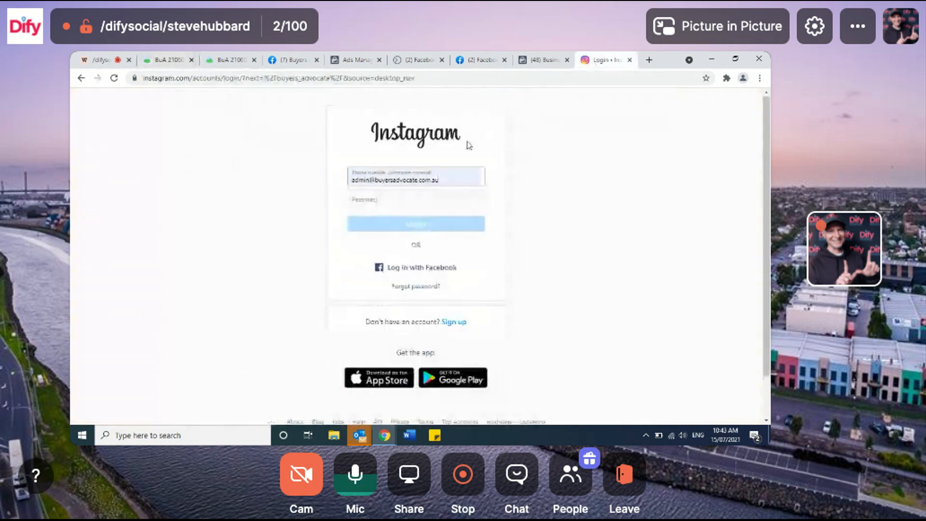
pyautogui.moveTo(443, 180); pyautogui.dragTo(318, 181)
pyautogui.write('buyers')
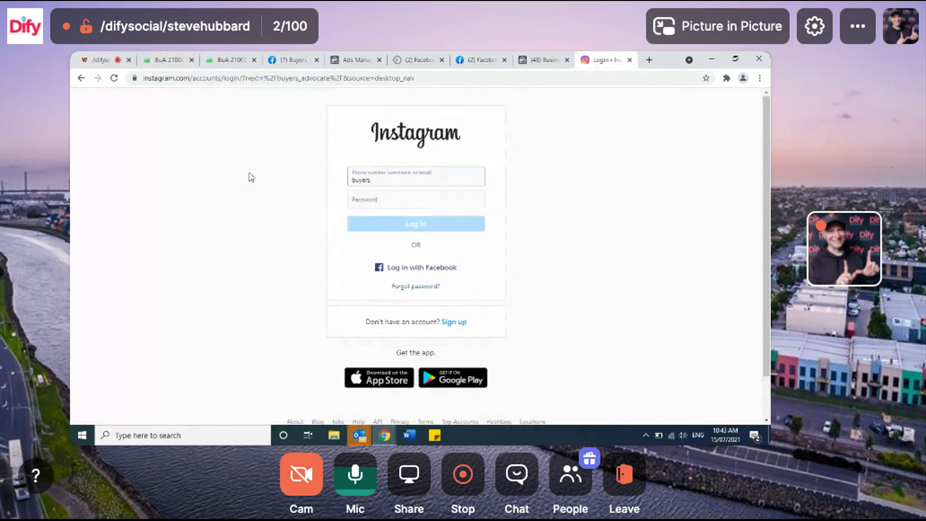
pyautogui.press('BackSpace')
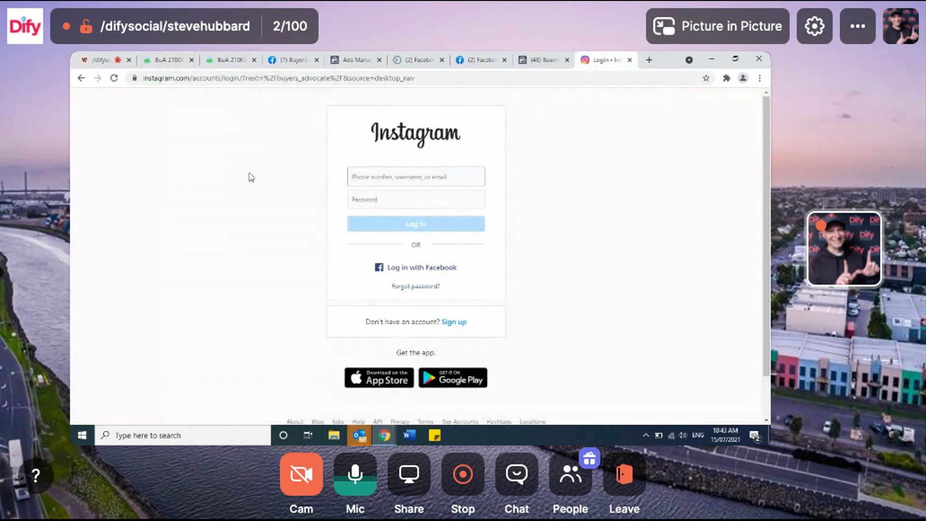
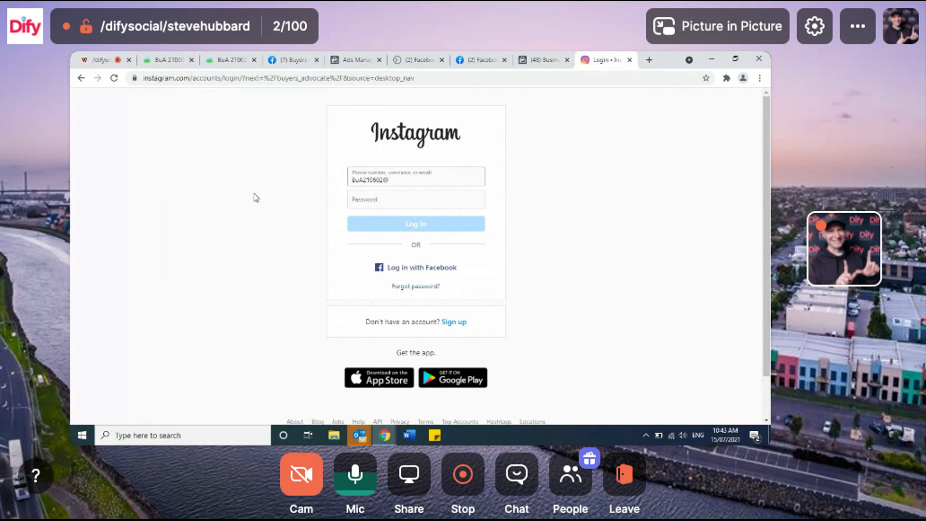
pyautogui.click(349, 205)
pyautogui.hotkey('ctrl', 'v')
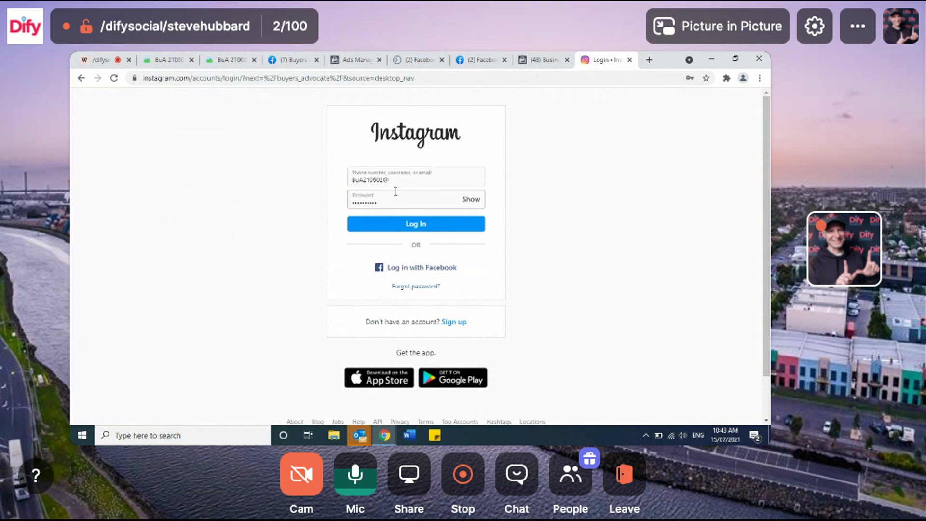
pyautogui.moveTo(410, 180); pyautogui.dragTo(198, 176)
pyautogui.write('b')
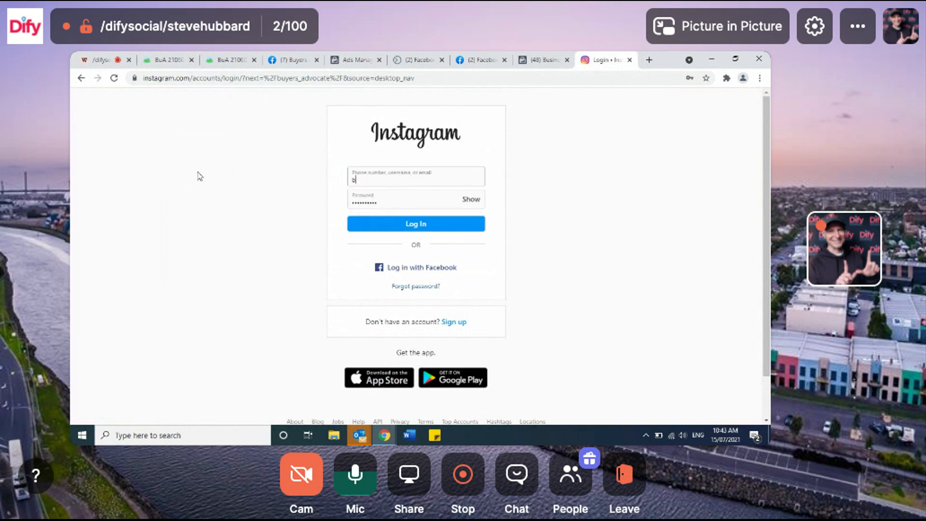
pyautogui.write('uyers_advocate')
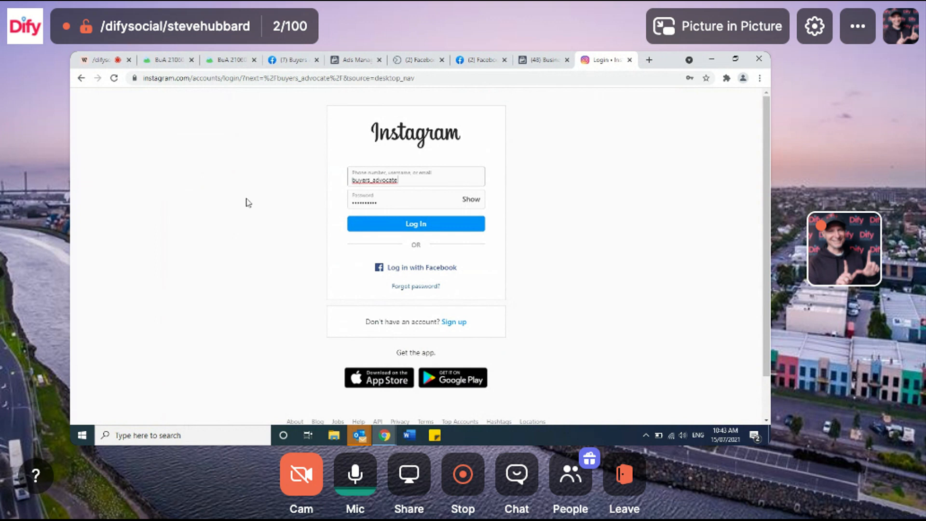
# - Submit the Instagram login
pyautogui.click(384, 221)
pyautogui.rightClick(385, 221)
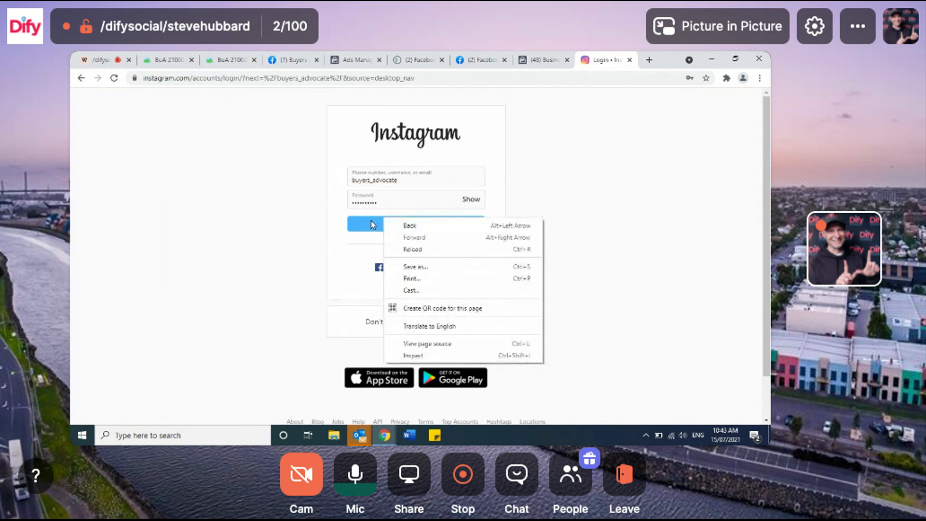
pyautogui.click(371, 224)
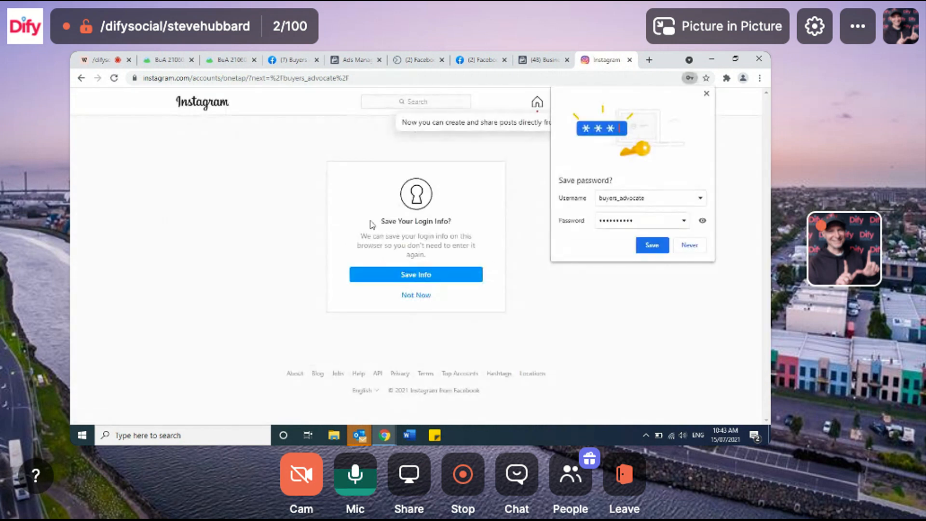
# - Save the login in Chrome and on Instagram, then return to the Instagram Accounts settings page
pyautogui.click(653, 245)
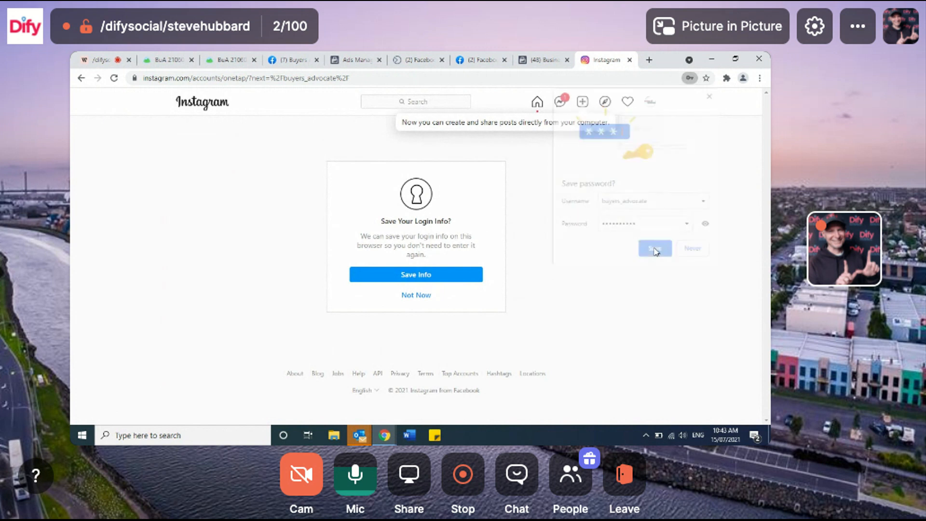
pyautogui.click(439, 275)
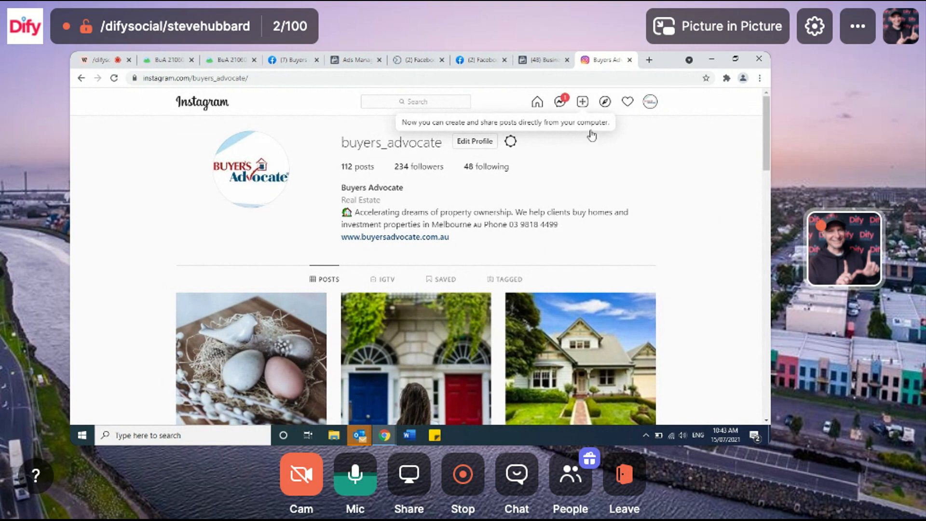
pyautogui.click(544, 60)
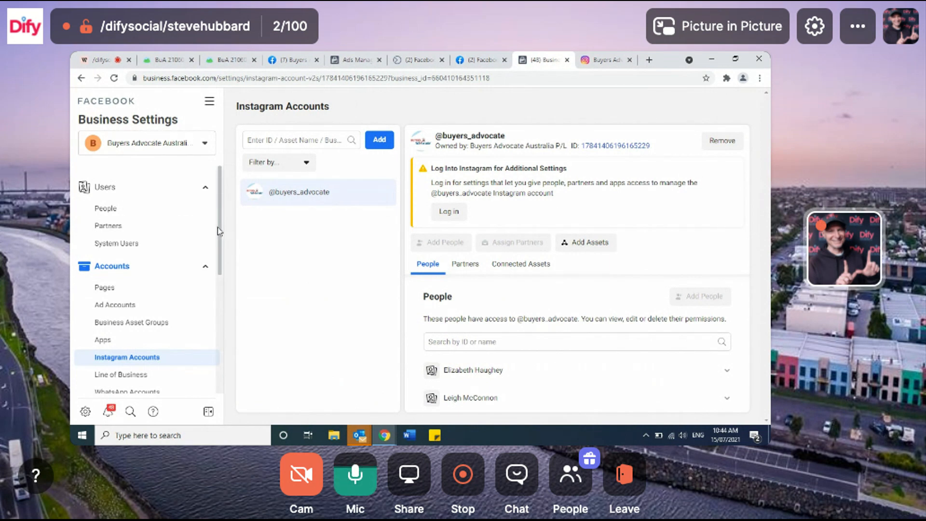
pyautogui.click(459, 215)
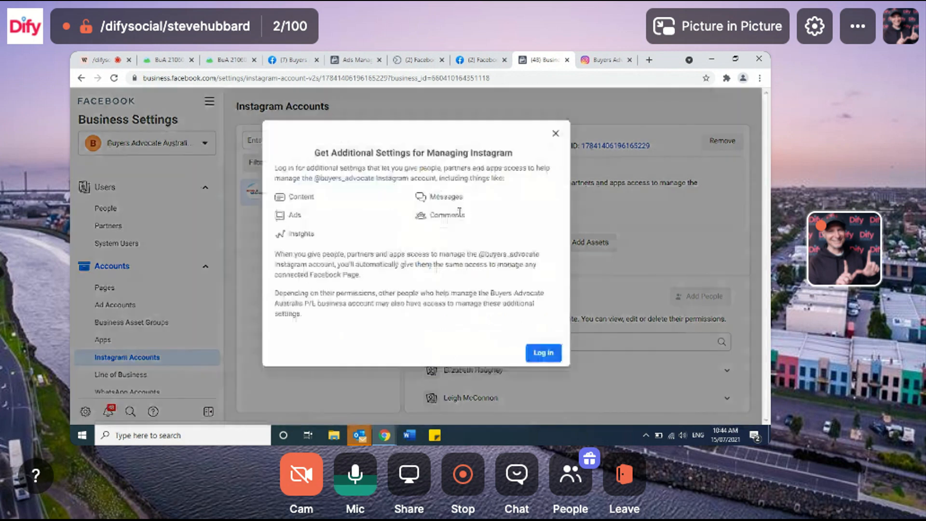
pyautogui.click(538, 356)
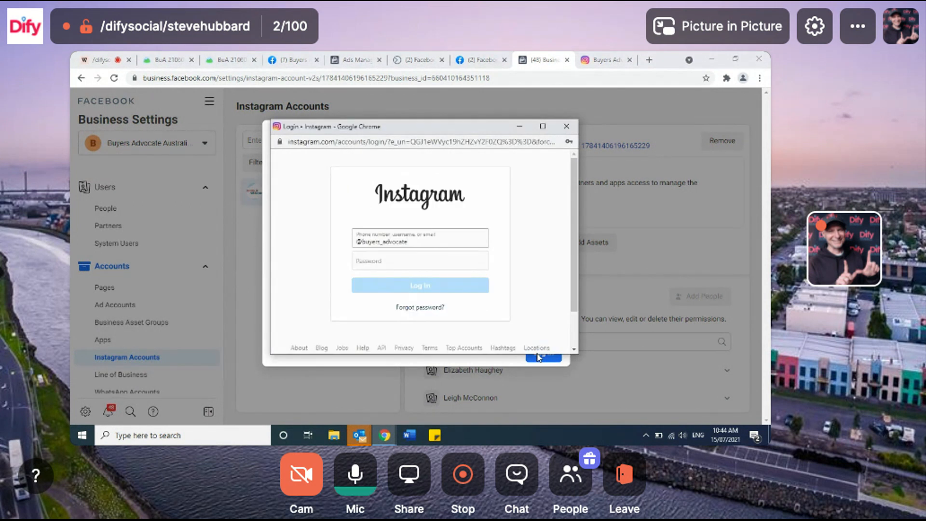
pyautogui.click(397, 260)
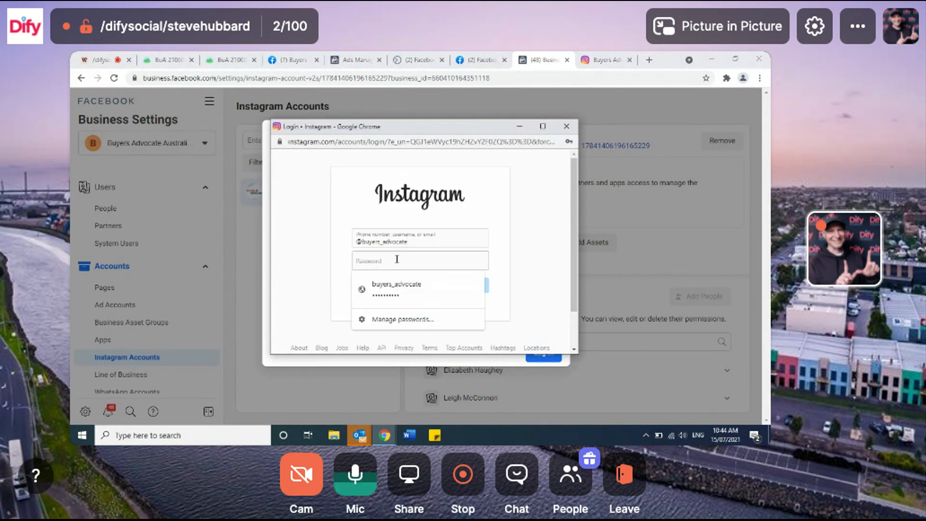
pyautogui.hotkey('ctrl', 'v')
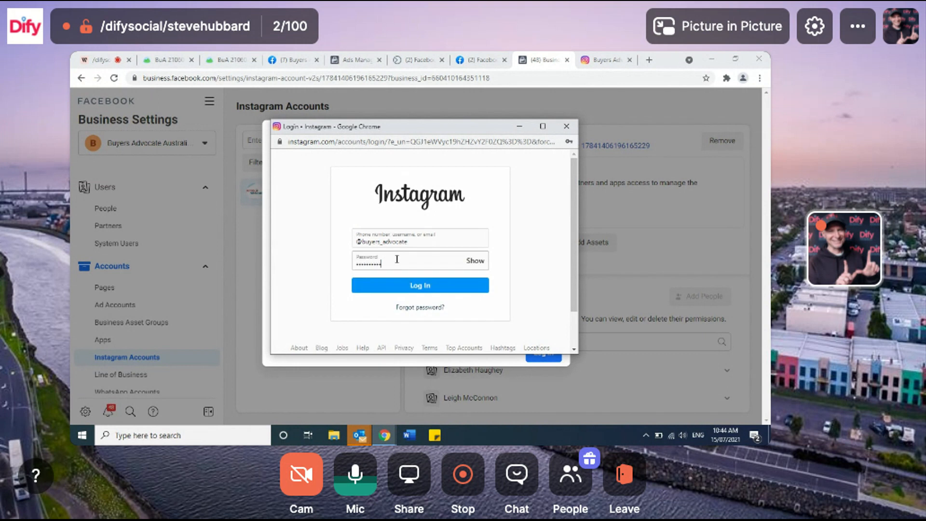
pyautogui.click(418, 289)
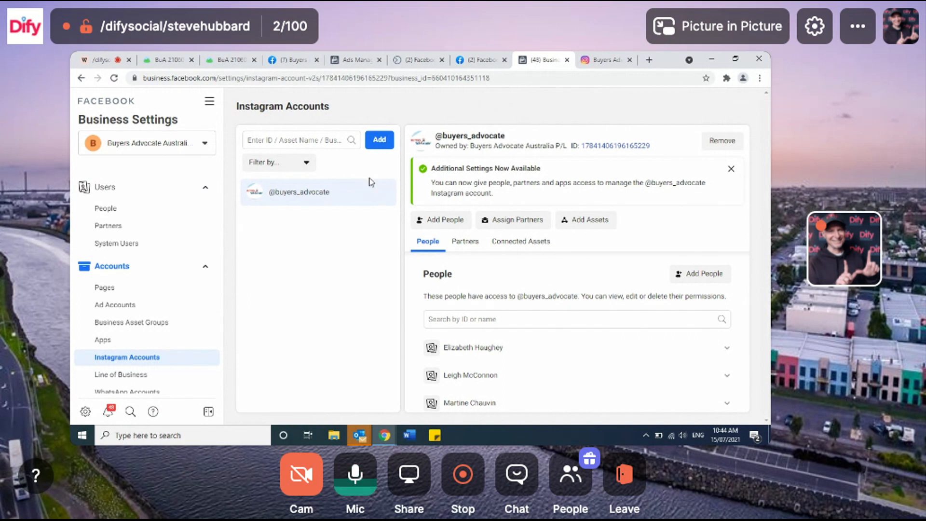
pyautogui.click(444, 227)
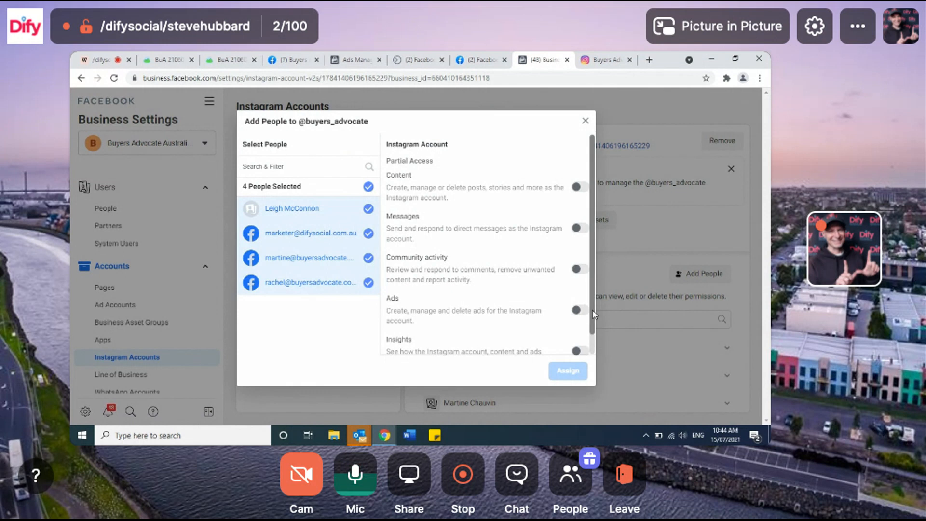
pyautogui.scroll(-1, 594, 315)
pyautogui.click(580, 328)
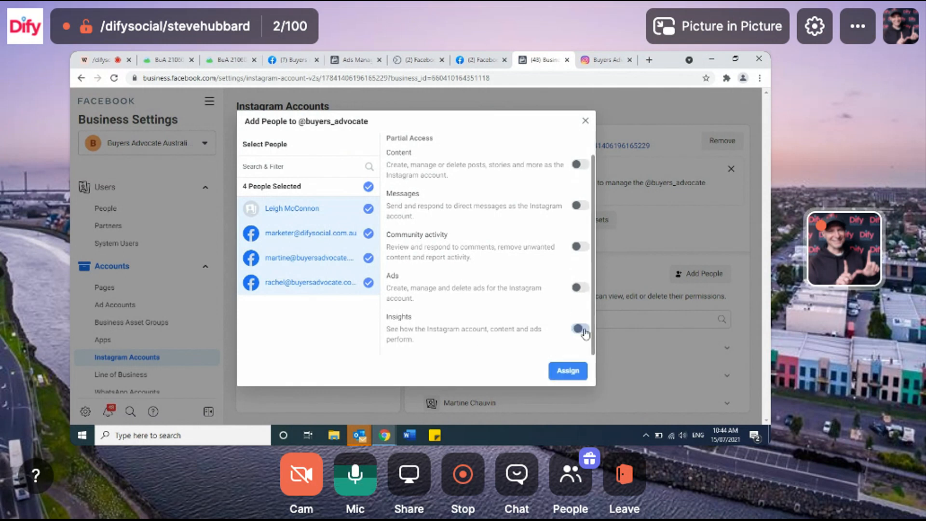
pyautogui.click(560, 373)
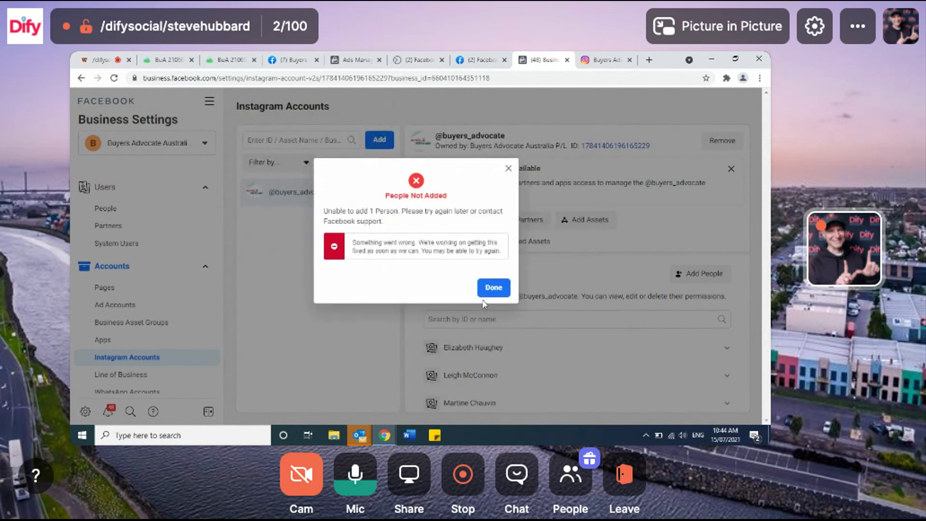
pyautogui.click(490, 288)
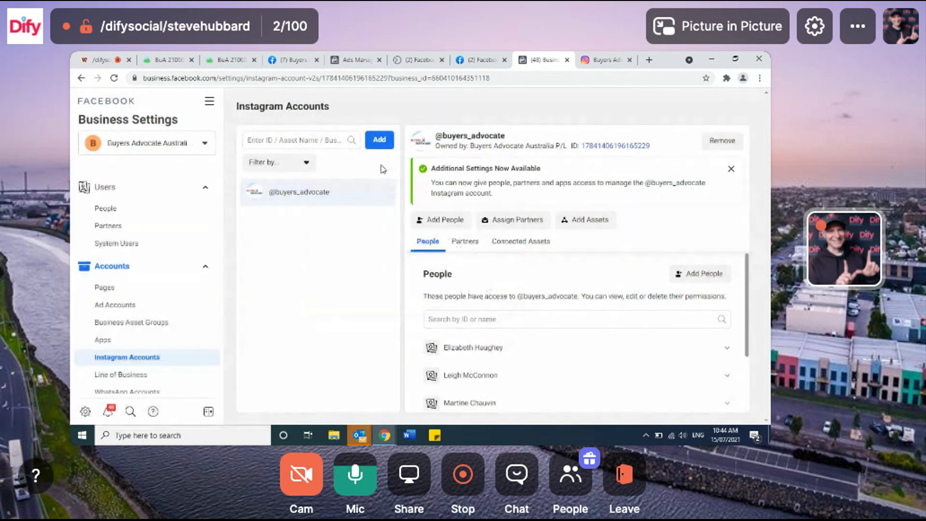
pyautogui.click(451, 224)
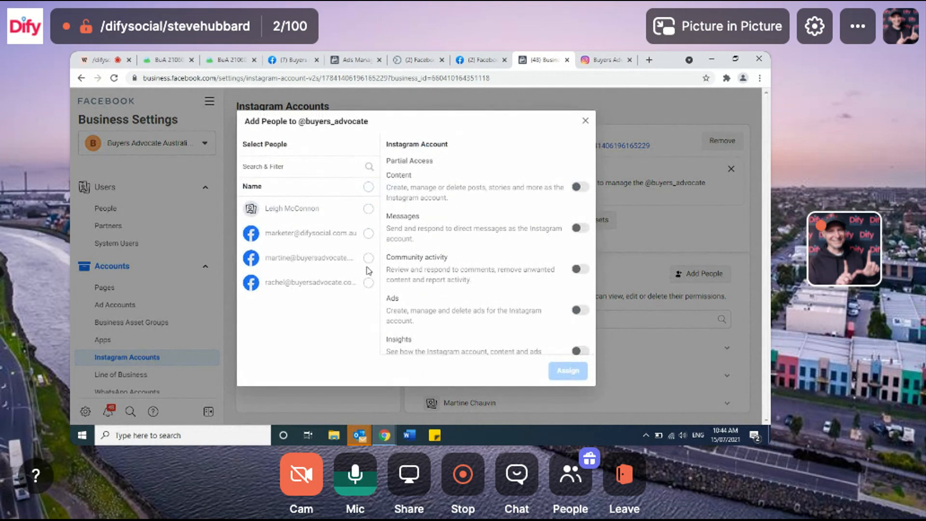
pyautogui.click(368, 186)
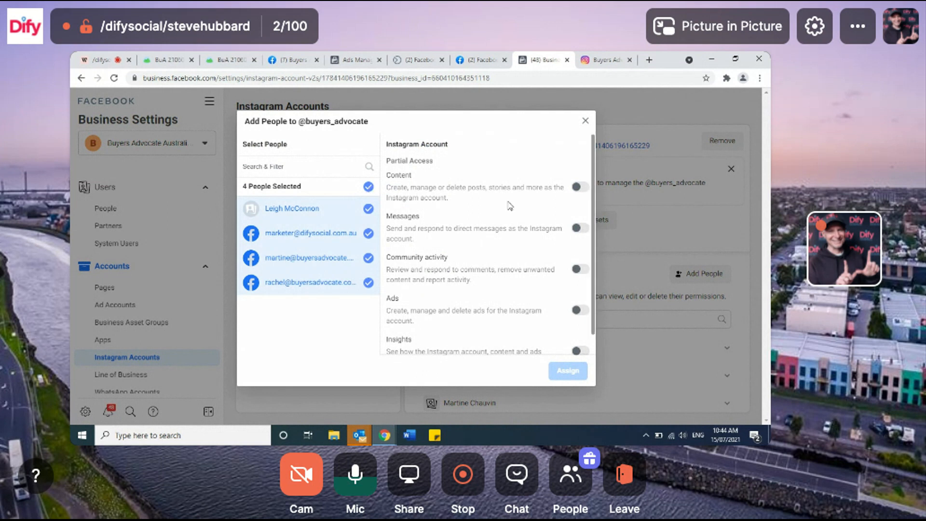
pyautogui.scroll(-1, 596, 227)
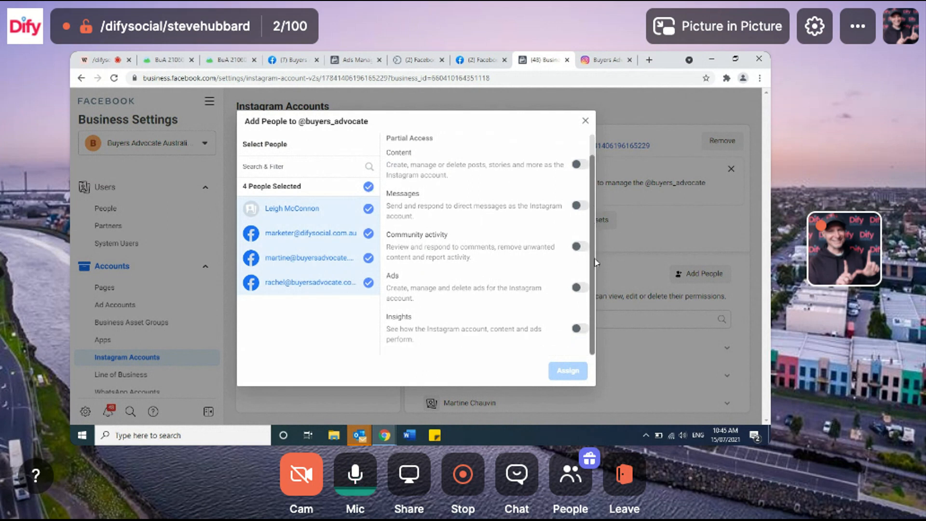
pyautogui.click(583, 166)
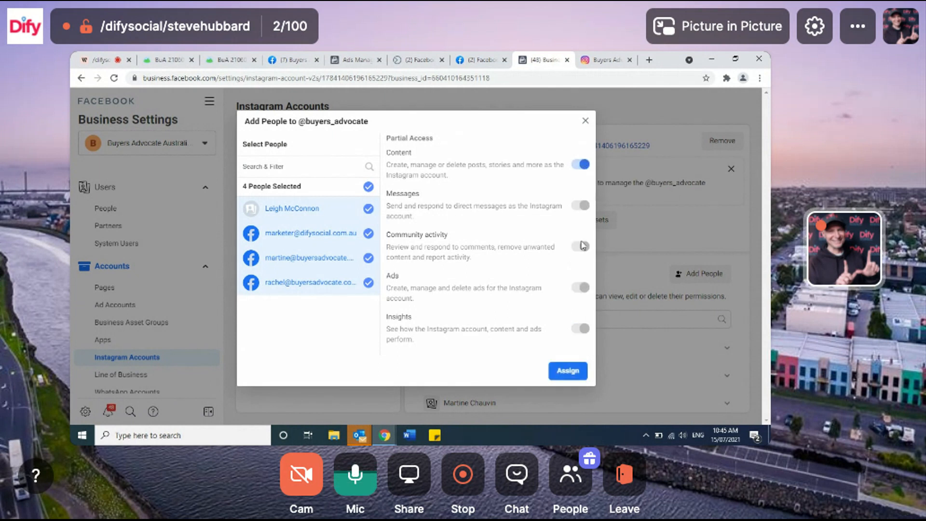
pyautogui.click(568, 371)
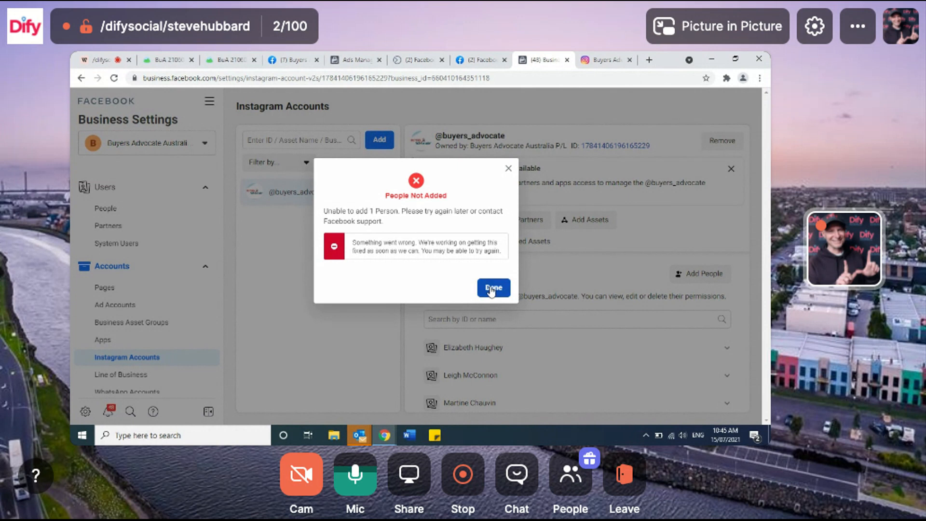
pyautogui.click(491, 288)
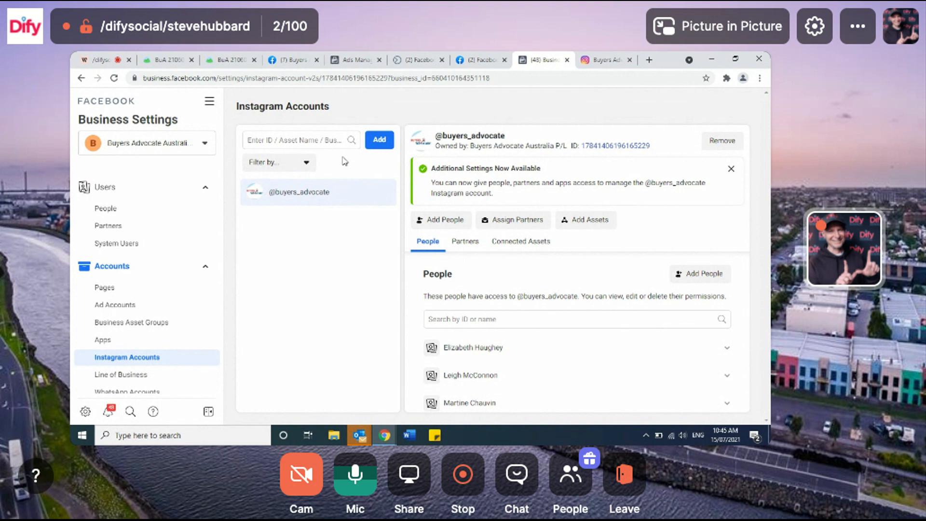
# - Remove the stray 'Ad comment' text and post the setup-links comment to the Basecamp thread
pyautogui.click(229, 66)
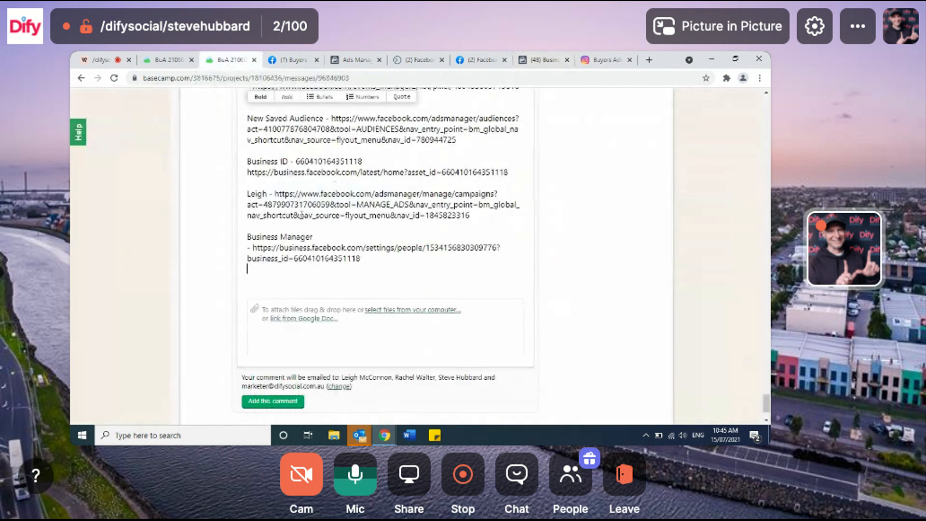
pyautogui.press('Return')
pyautogui.write('Ad ')
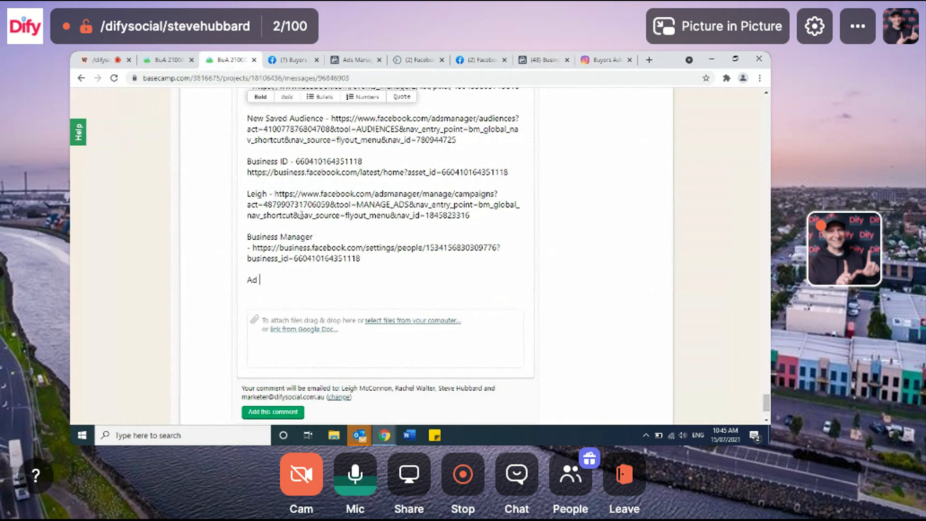
pyautogui.write('comment')
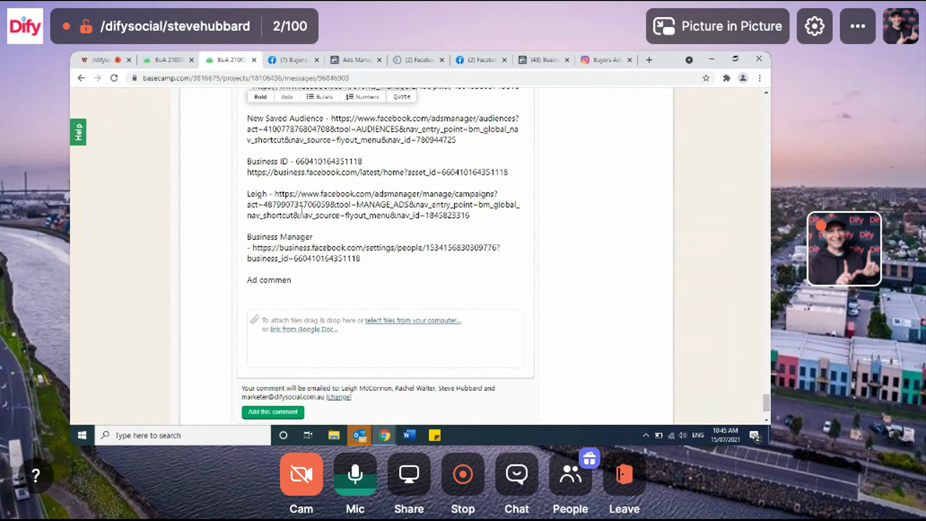
pyautogui.press('BackSpace')
pyautogui.press('BackSpace')
pyautogui.press('BackSpace')
pyautogui.press('BackSpace')
pyautogui.press('BackSpace')
pyautogui.press('BackSpace')
pyautogui.press('BackSpace')
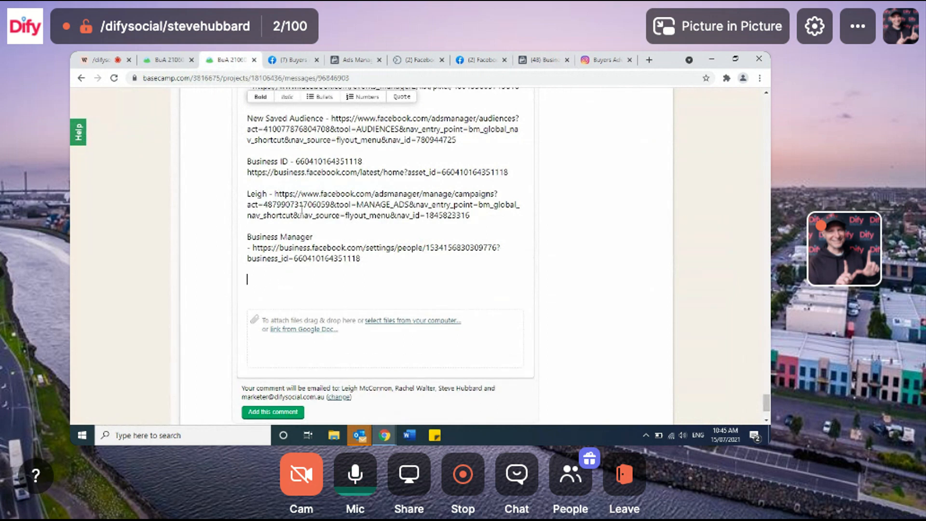
pyautogui.click(272, 412)
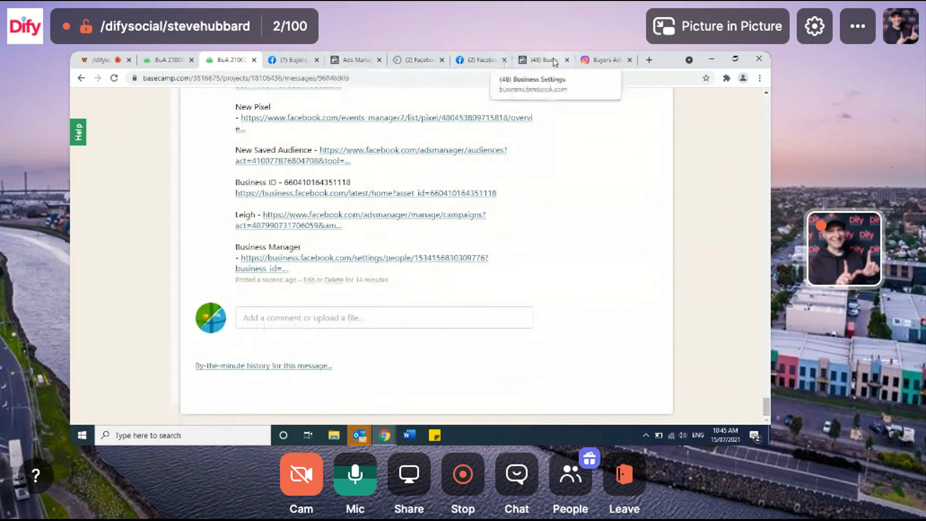
pyautogui.click(101, 61)
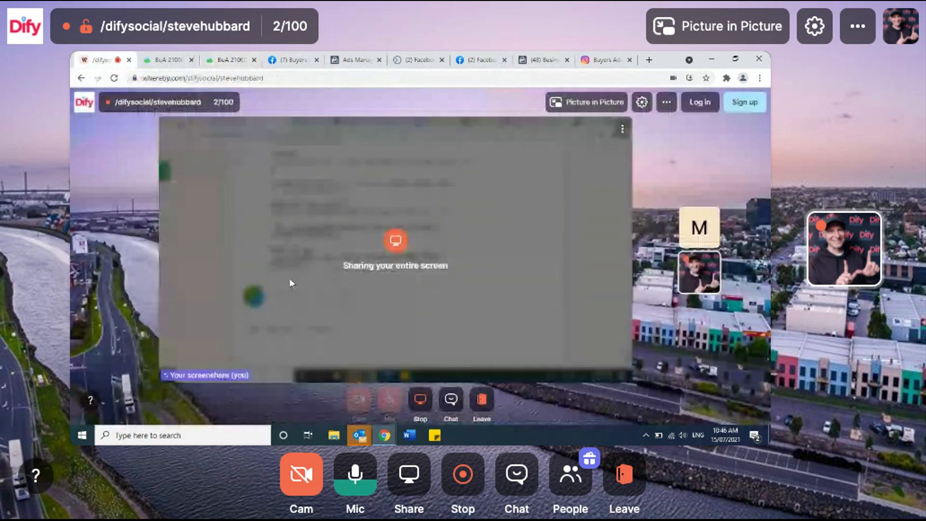
# - Stop the current Whereby screenshare and share the other display showing Gmail
pyautogui.click(420, 399)
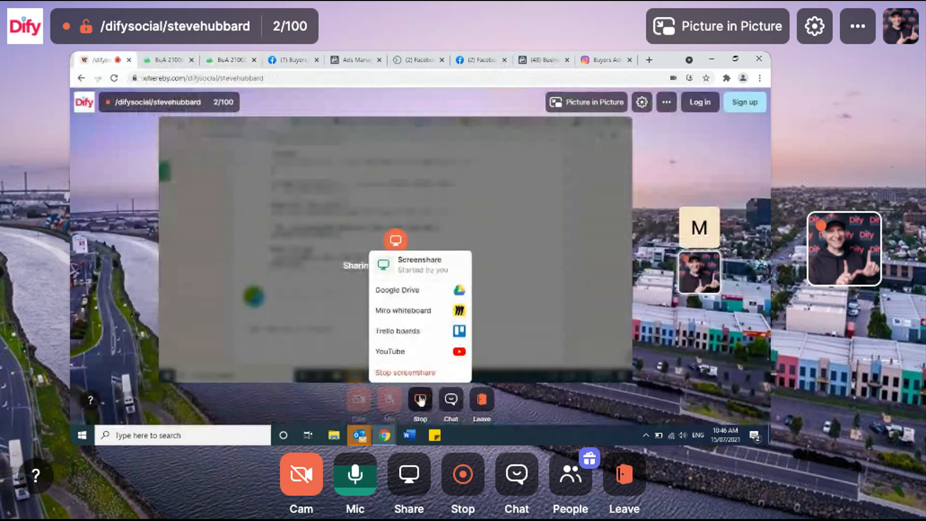
pyautogui.click(406, 372)
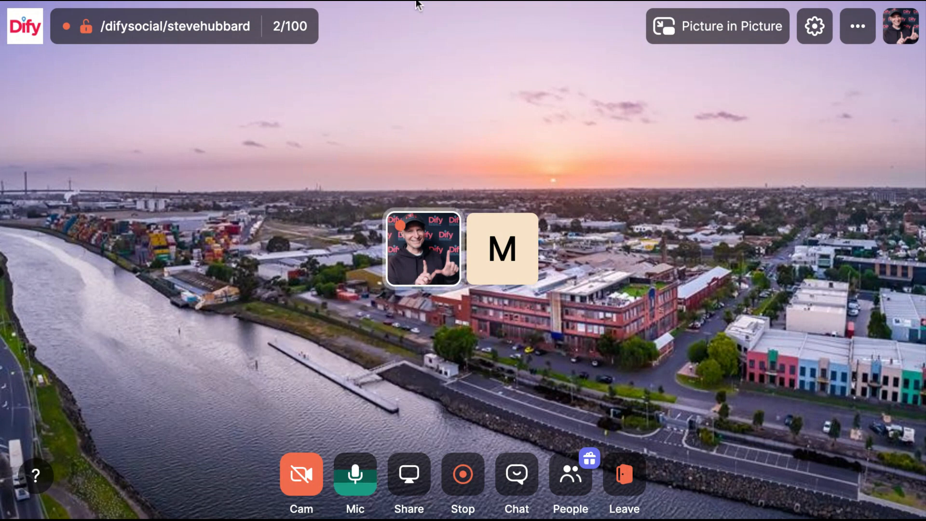
pyautogui.moveTo(409, 488)
pyautogui.click(395, 429)
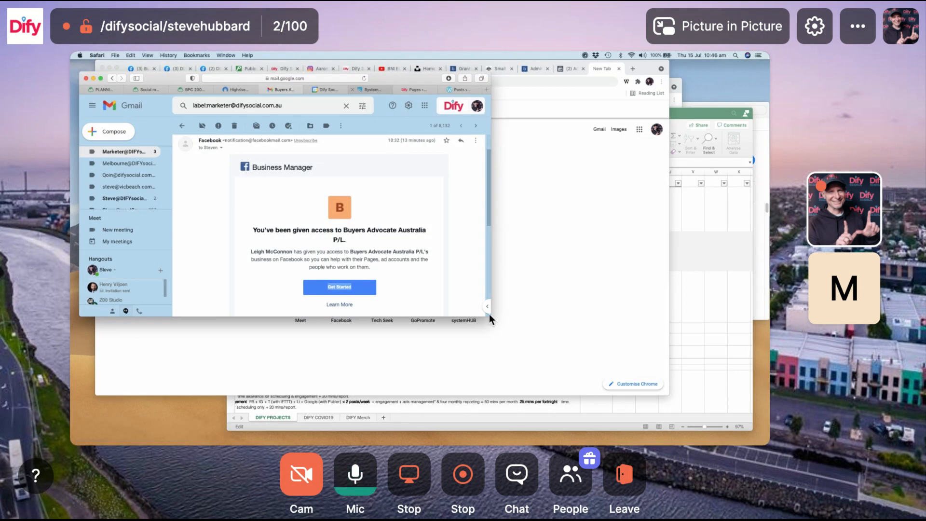
# - Open the Facebook Business Manager invitation email in Gmail and copy its Get Started link
pyautogui.moveTo(490, 314); pyautogui.dragTo(537, 378)
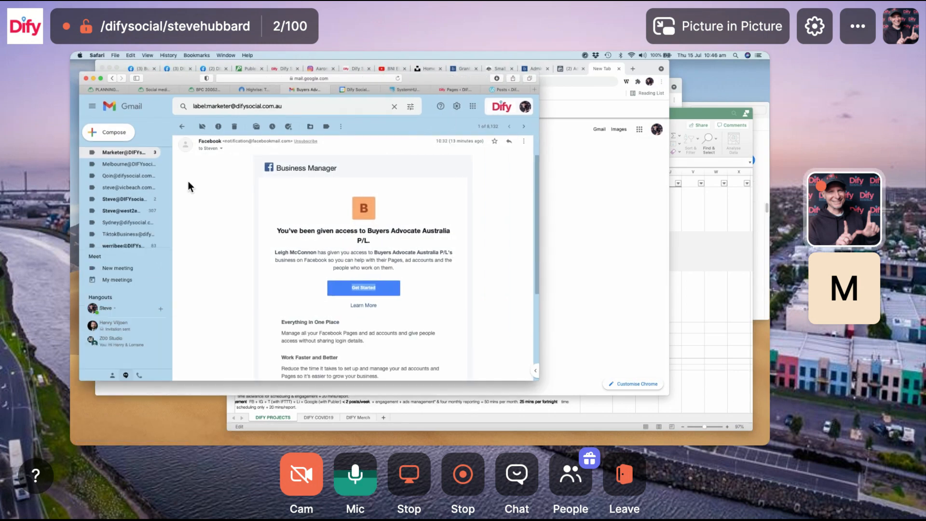
pyautogui.click(124, 152)
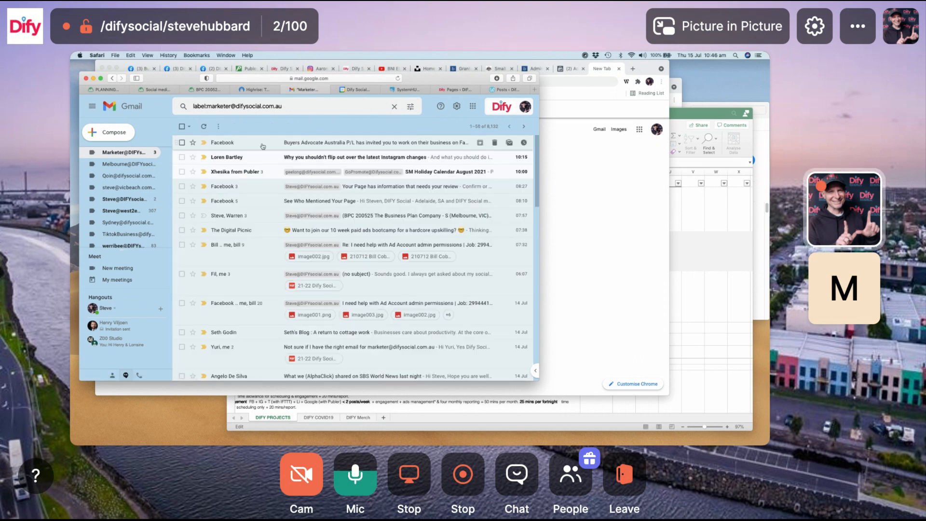
pyautogui.click(327, 147)
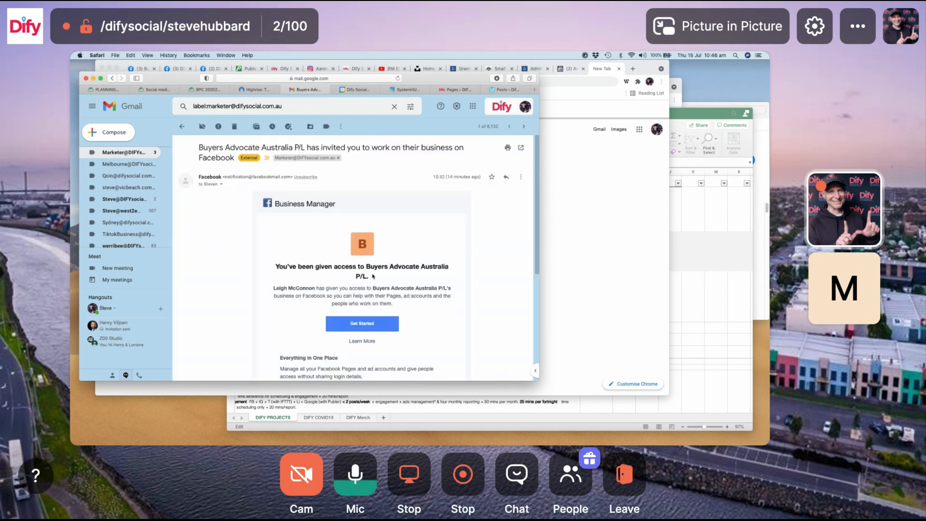
pyautogui.rightClick(366, 326)
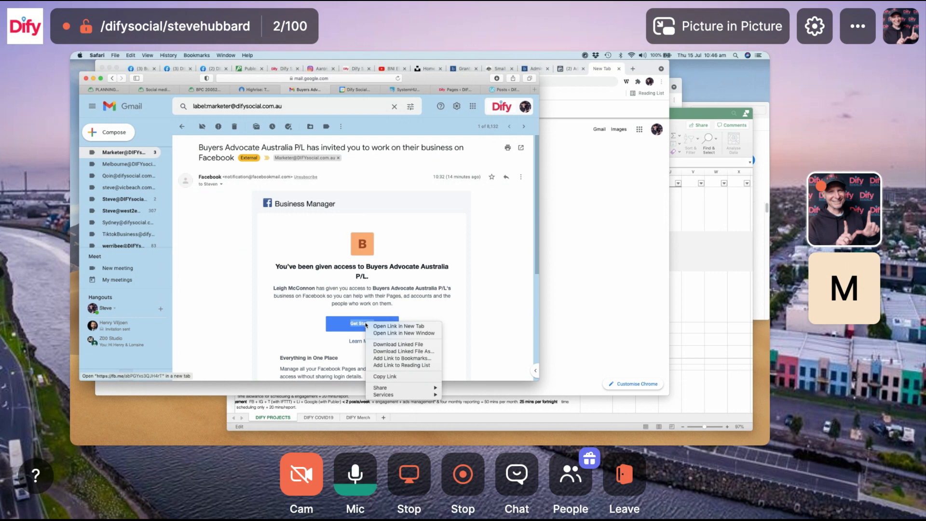
pyautogui.click(385, 378)
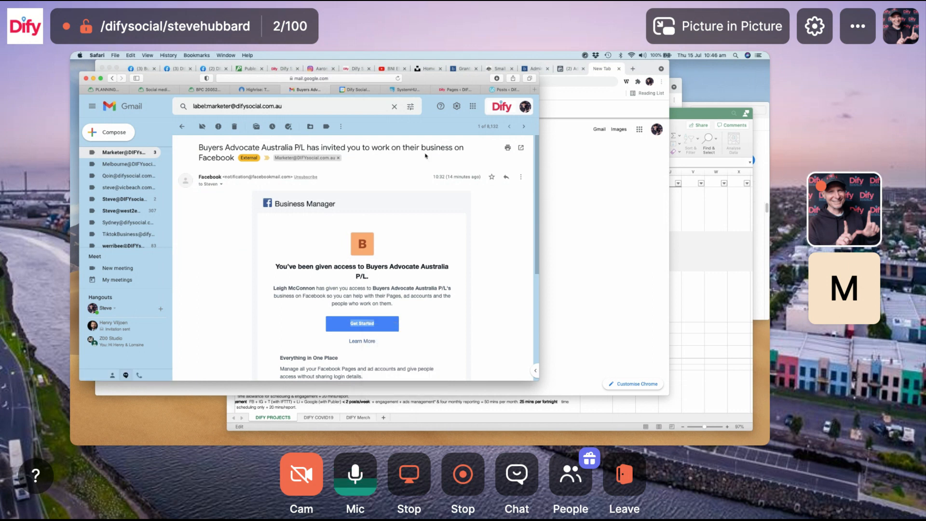
# - Bring Chrome forward and select the whole current web address
pyautogui.click(608, 70)
pyautogui.click(289, 82)
pyautogui.click(289, 82)
pyautogui.moveTo(302, 81); pyautogui.dragTo(170, 75)
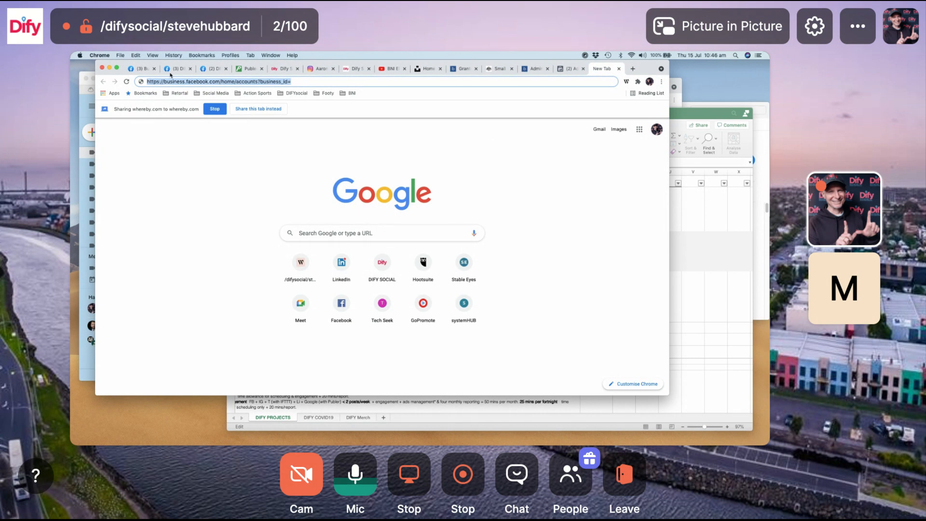
# - Open the pasted invitation link, enter your display name, and continue to the Step 3 review
pyautogui.press('super+v')
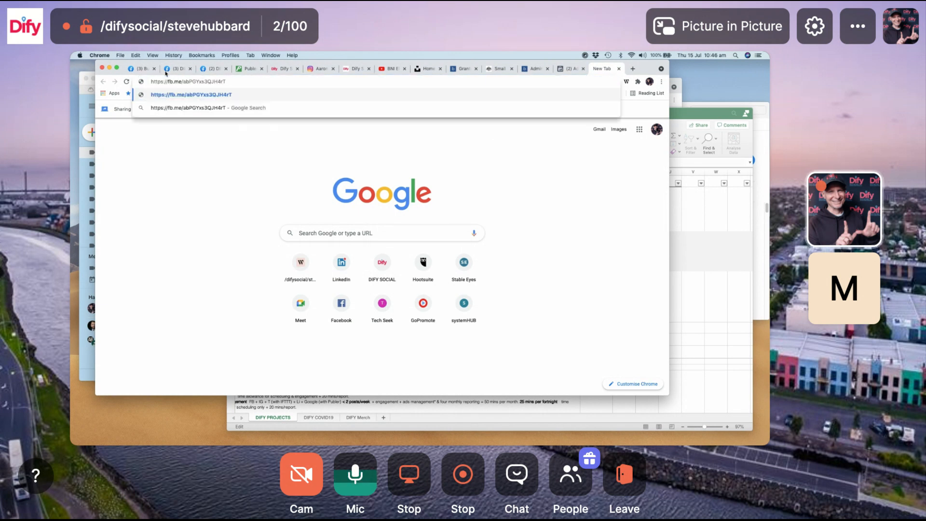
pyautogui.press('Return')
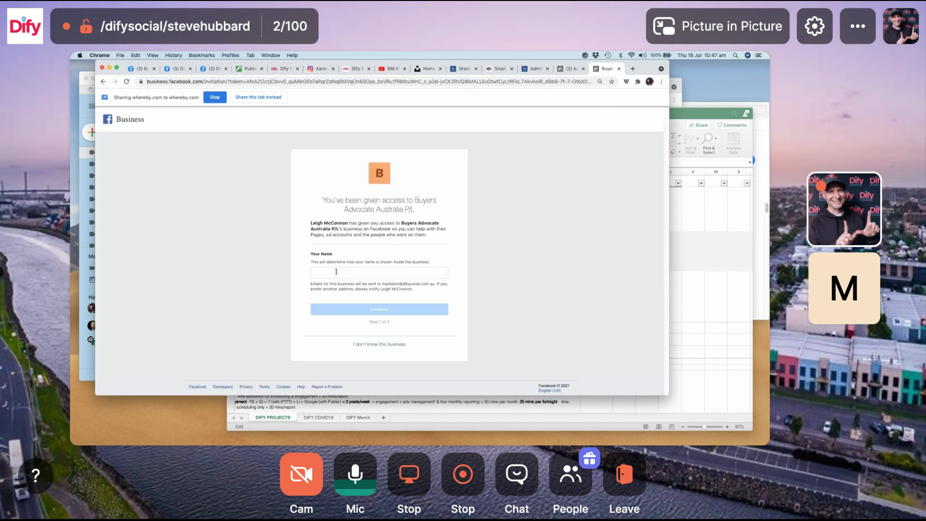
pyautogui.click(337, 271)
pyautogui.write('Steven G H')
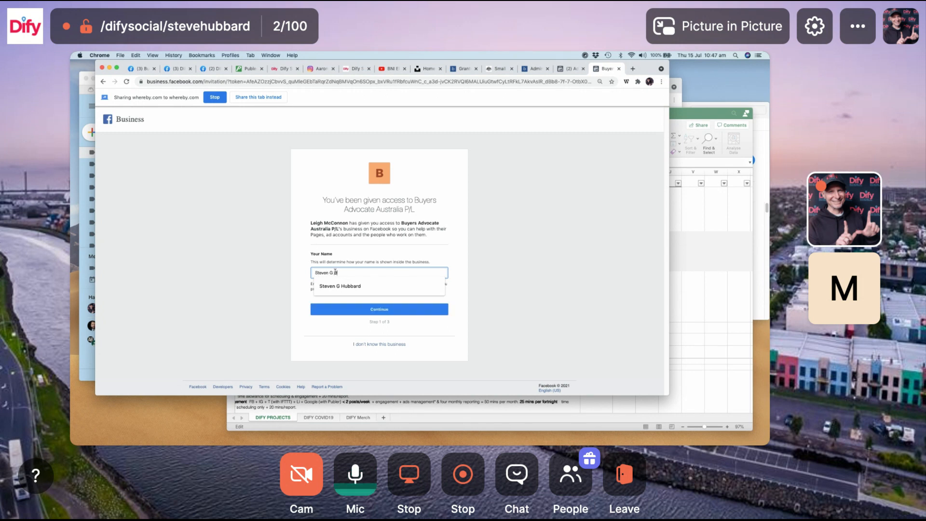
pyautogui.write('ubbard')
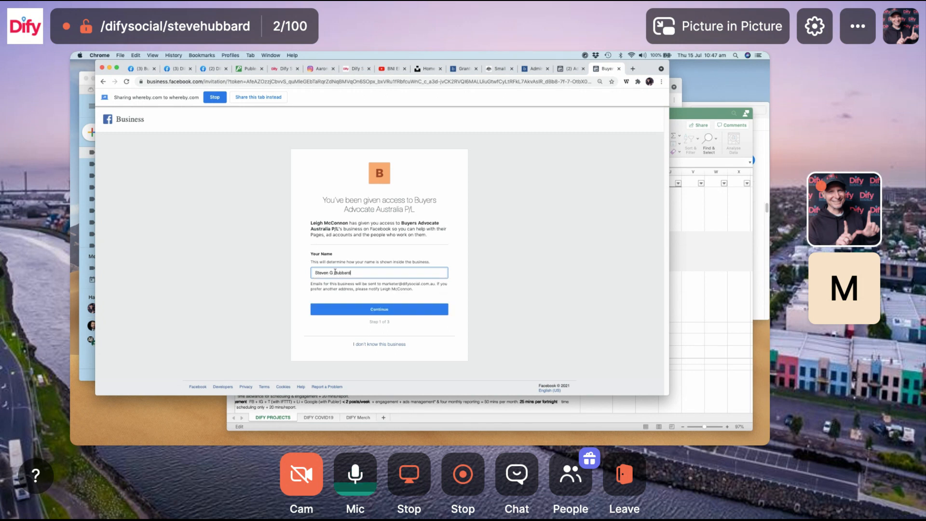
pyautogui.click(374, 310)
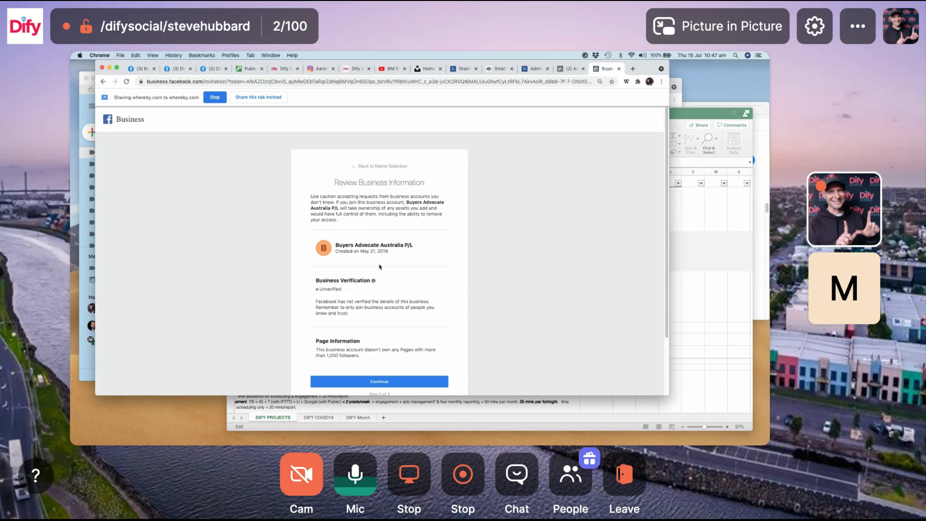
pyautogui.scroll(-2, 380, 266)
pyautogui.click(381, 340)
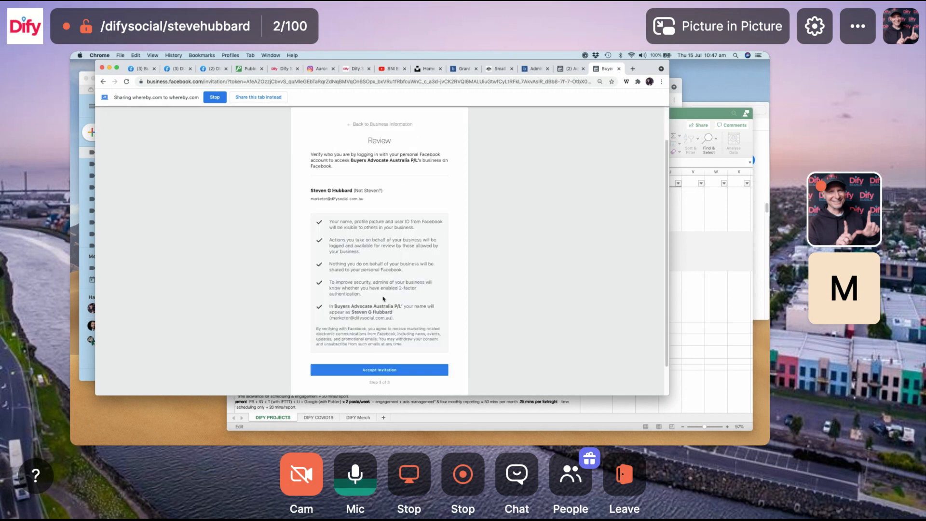
pyautogui.scroll(-2, 384, 304)
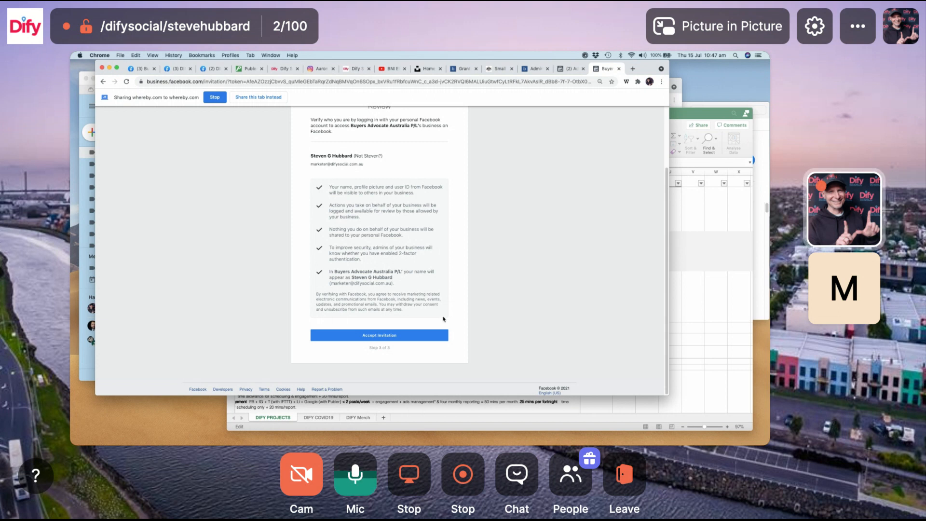
# - Accept the Buyers Advocate Australia P/L invitation, confirming it with the account password
pyautogui.click(382, 335)
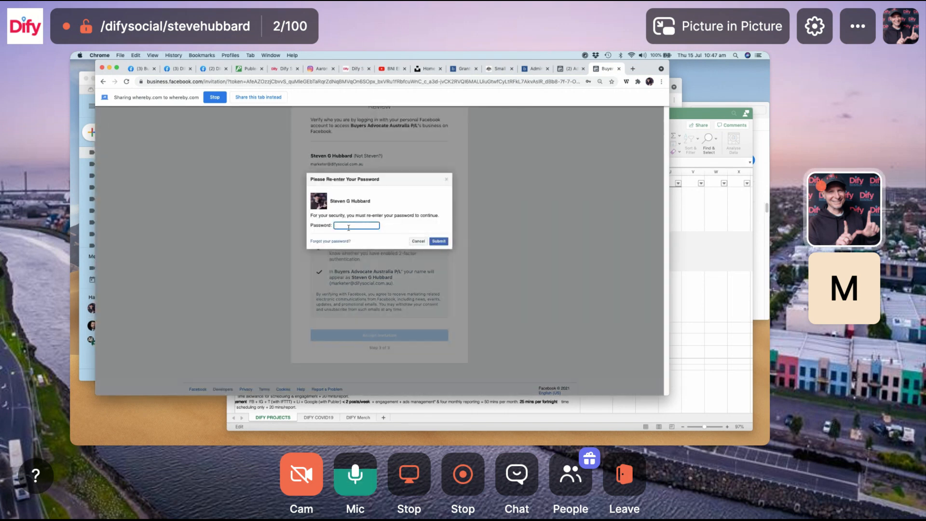
pyautogui.write('••••')
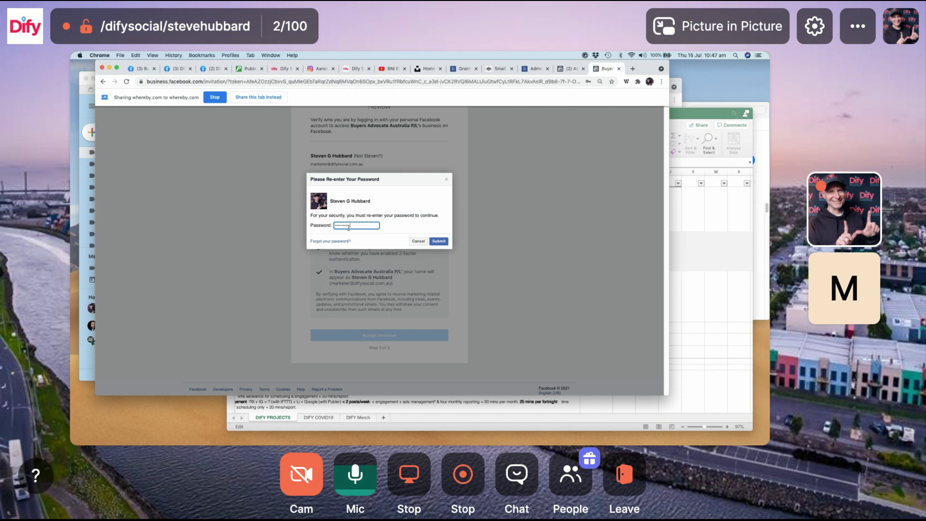
pyautogui.click(439, 241)
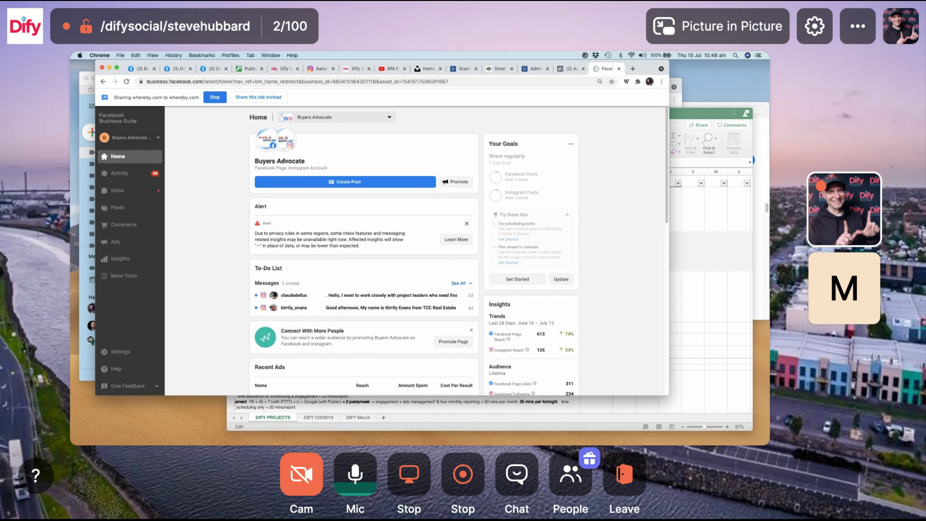
pyautogui.click(409, 474)
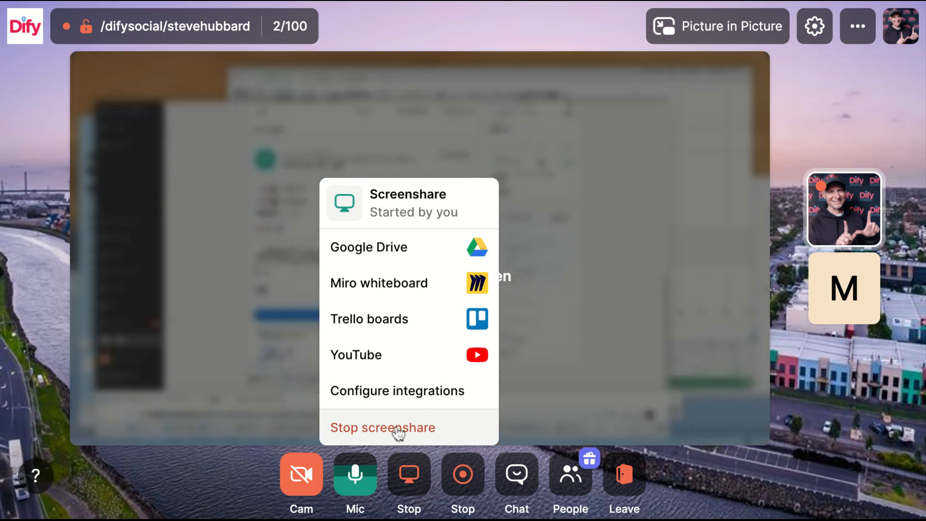
# - End the Whereby screen share and switch the camera on to show the host's video
pyautogui.click(397, 431)
pyautogui.click(309, 479)
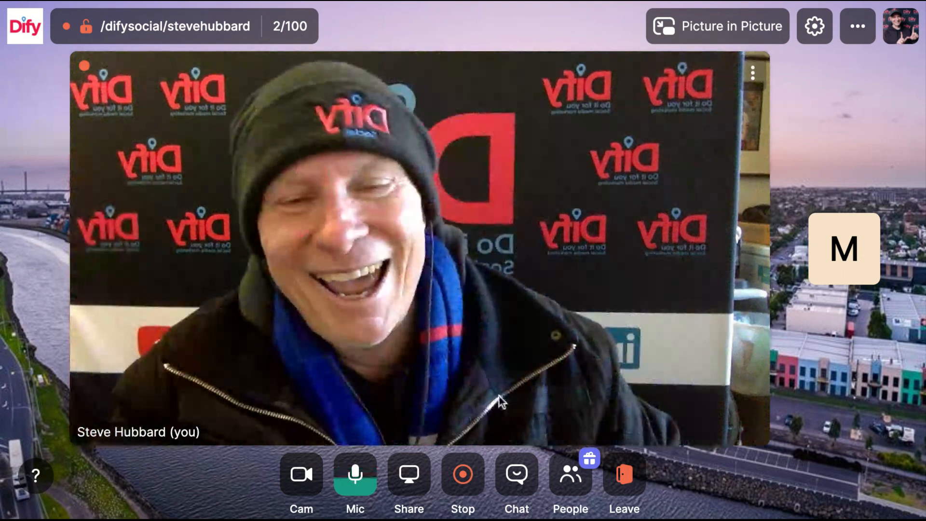
pyautogui.moveTo(475, 473)
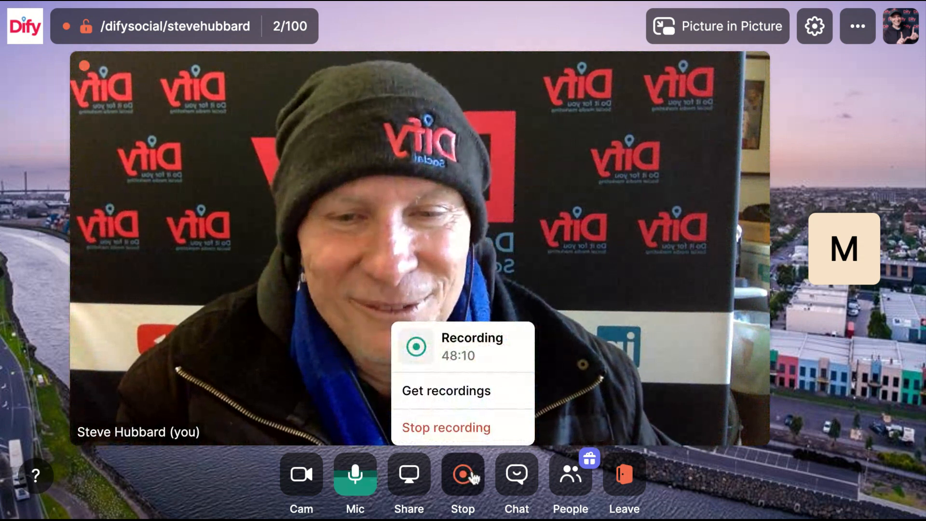